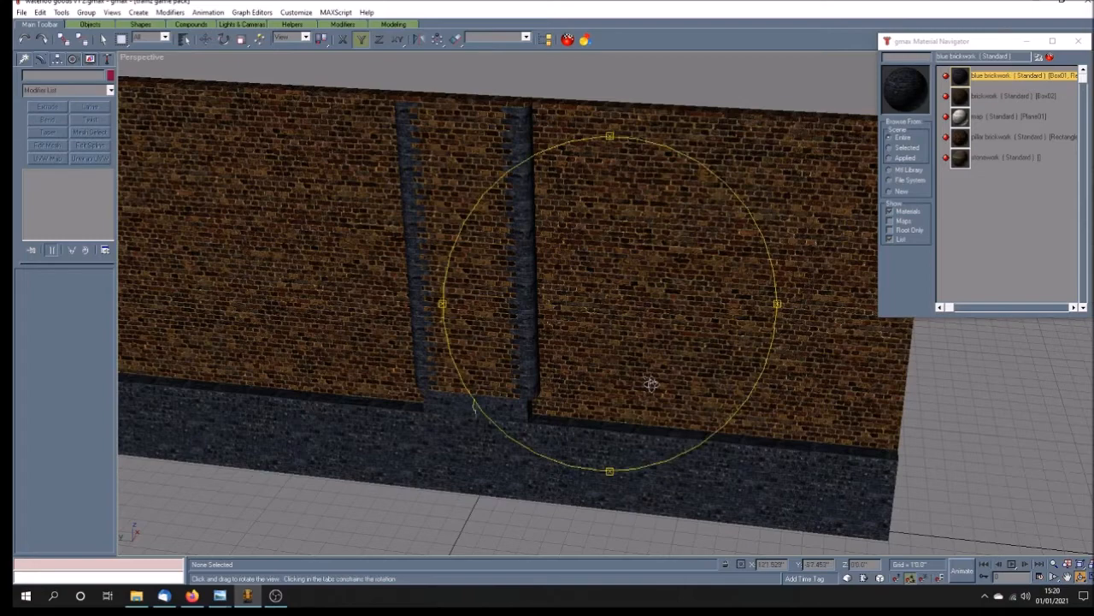
Step: Examine the textured brick wall, its blue brick pilaster edges and the projecting base from several distances and angles
scroll(650, 360, "down", 3)
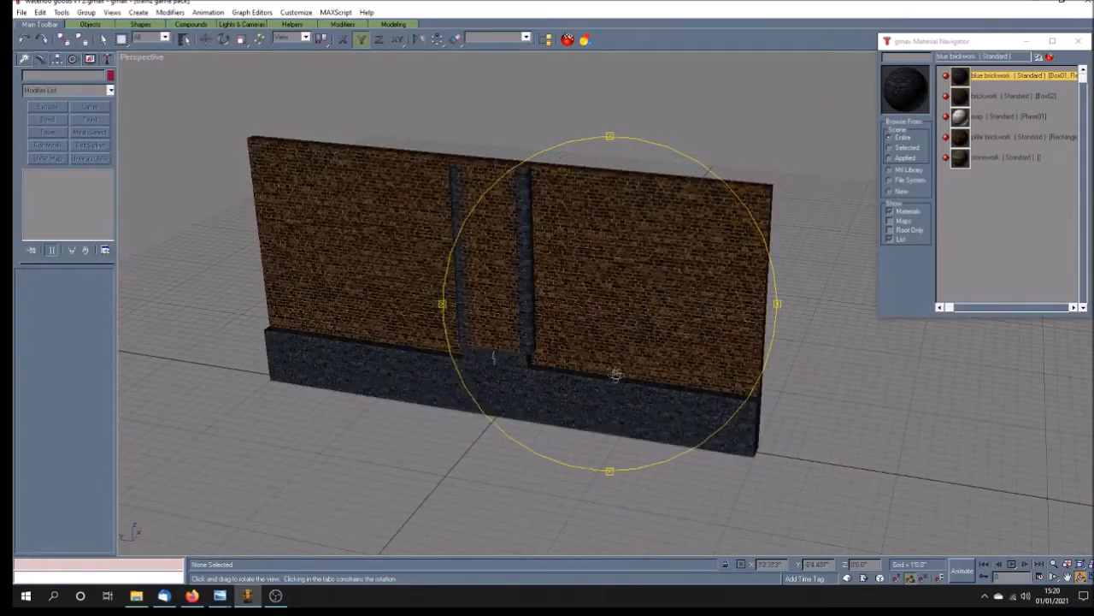
scroll(542, 376, "up", 4)
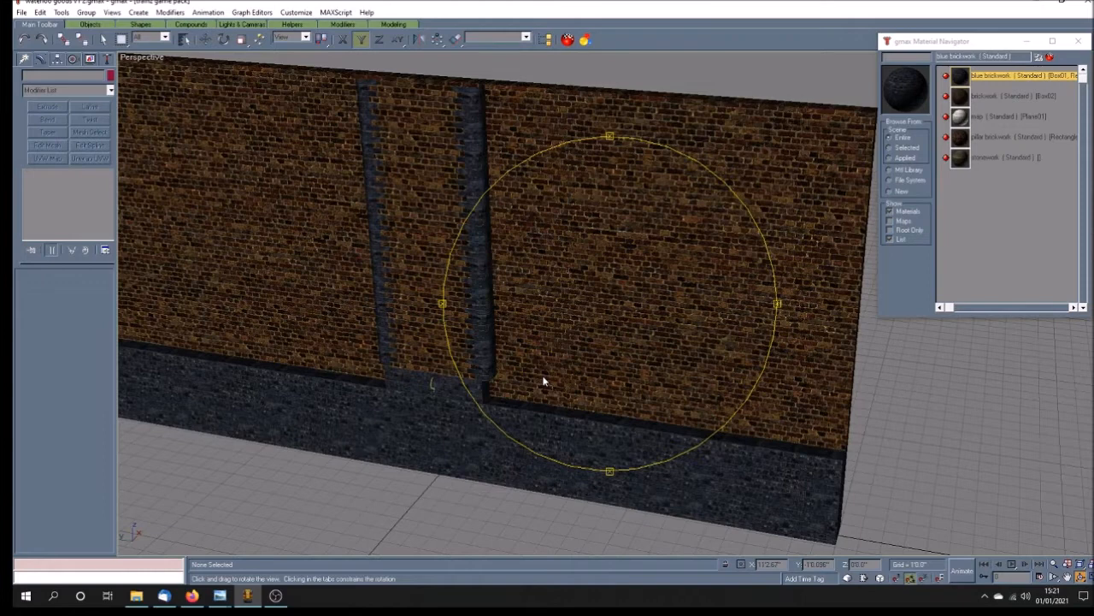
left_click_drag(532, 379, 544, 358)
scroll(544, 357, "down", 5)
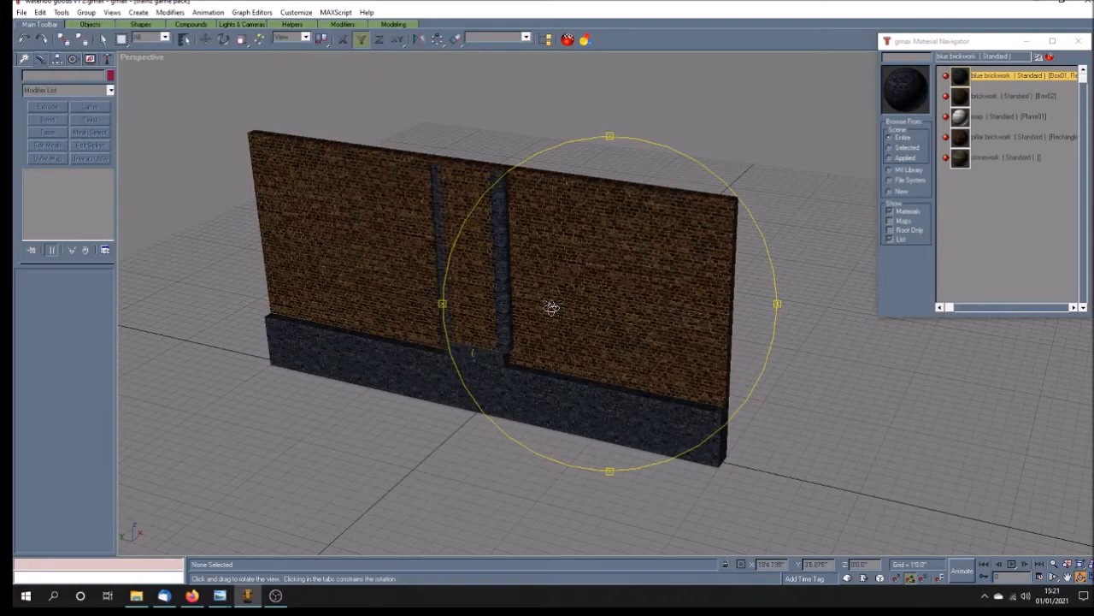
left_click_drag(551, 307, 540, 308)
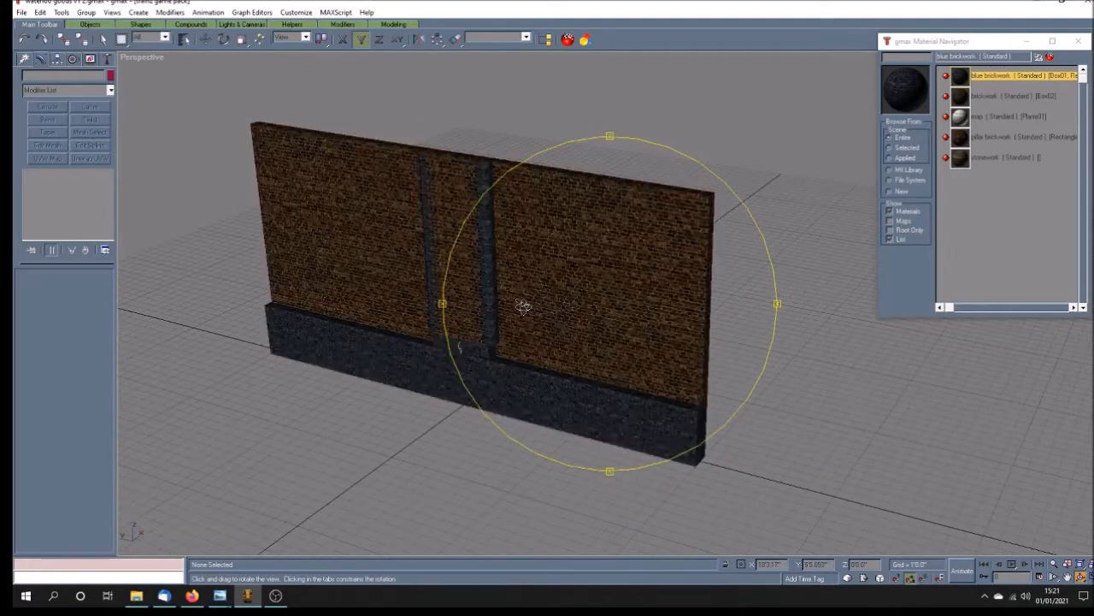
left_click_drag(502, 261, 513, 259)
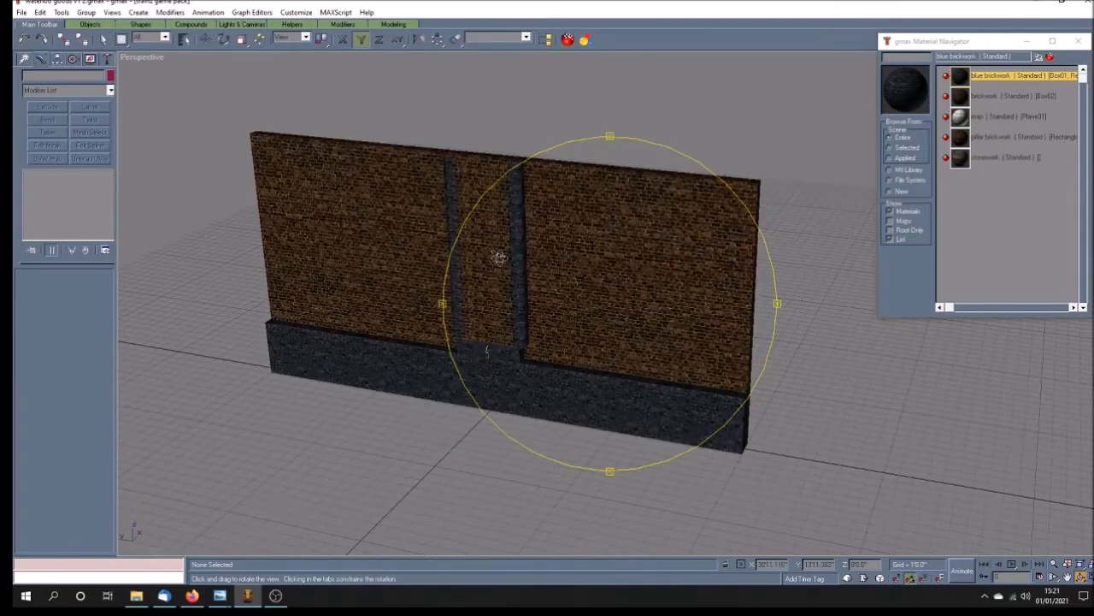
scroll(499, 257, "up", 3)
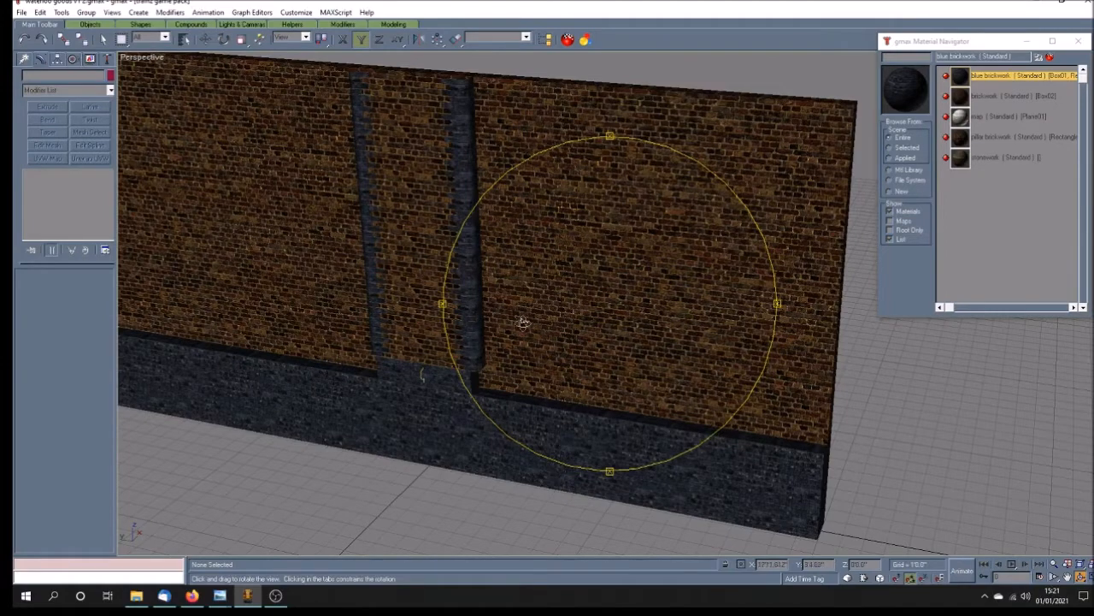
left_click_drag(547, 325, 517, 315)
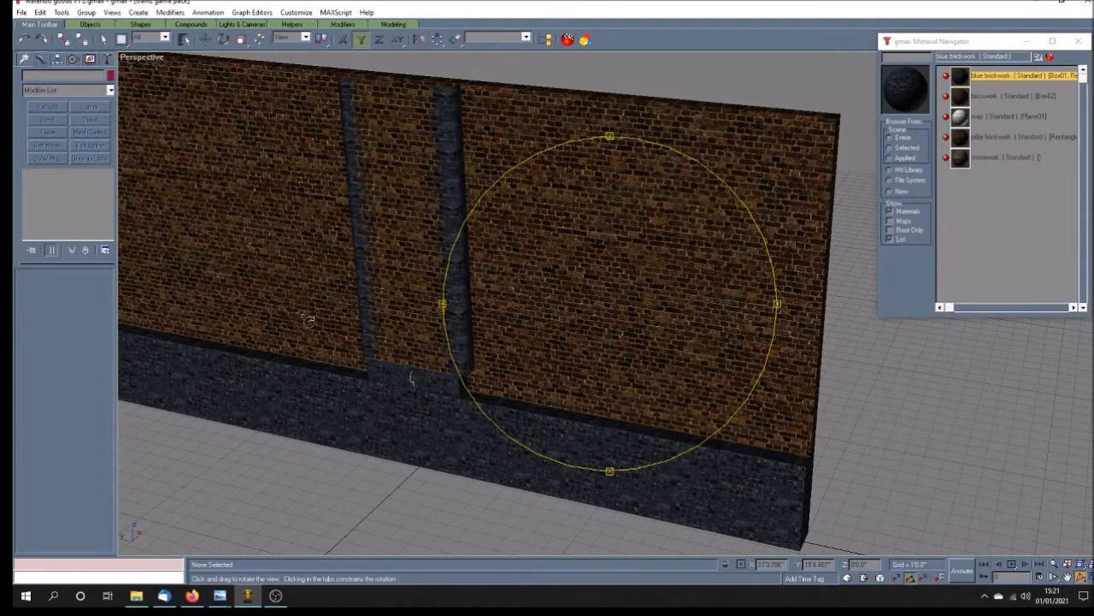
left_click_drag(552, 390, 511, 364)
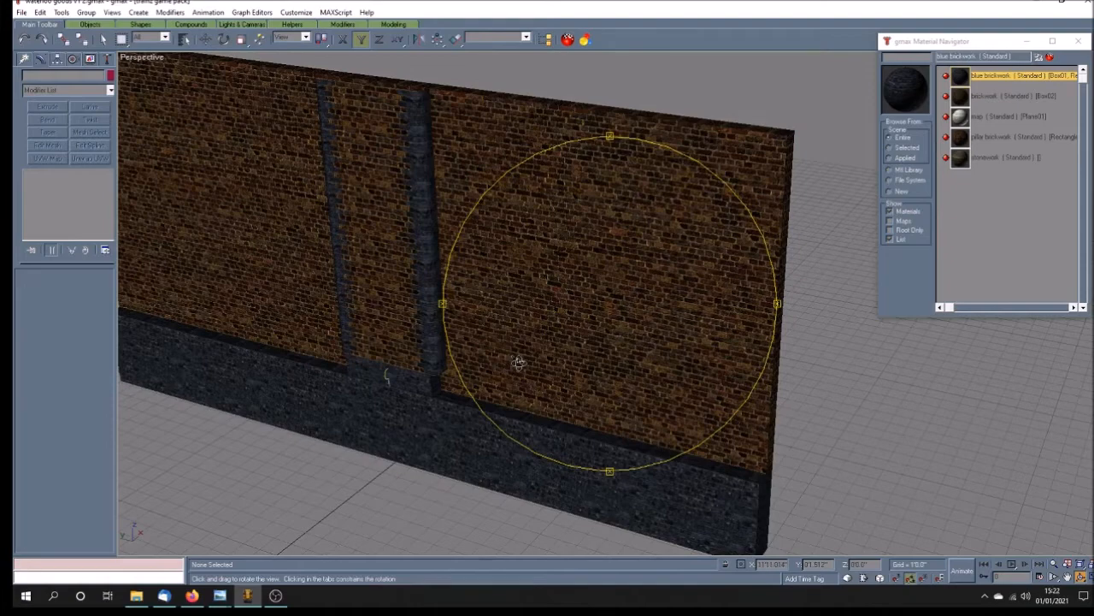
left_click_drag(519, 362, 481, 368)
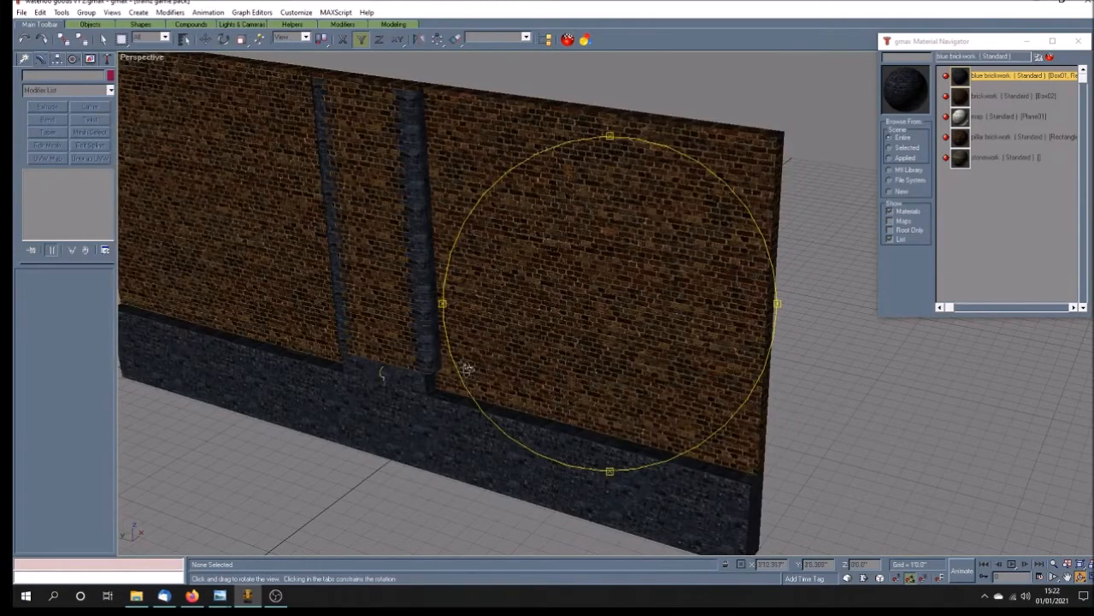
Step: Display the perspective view in wireframe and consult the wall example.jpg reference photo
right_click(150, 58)
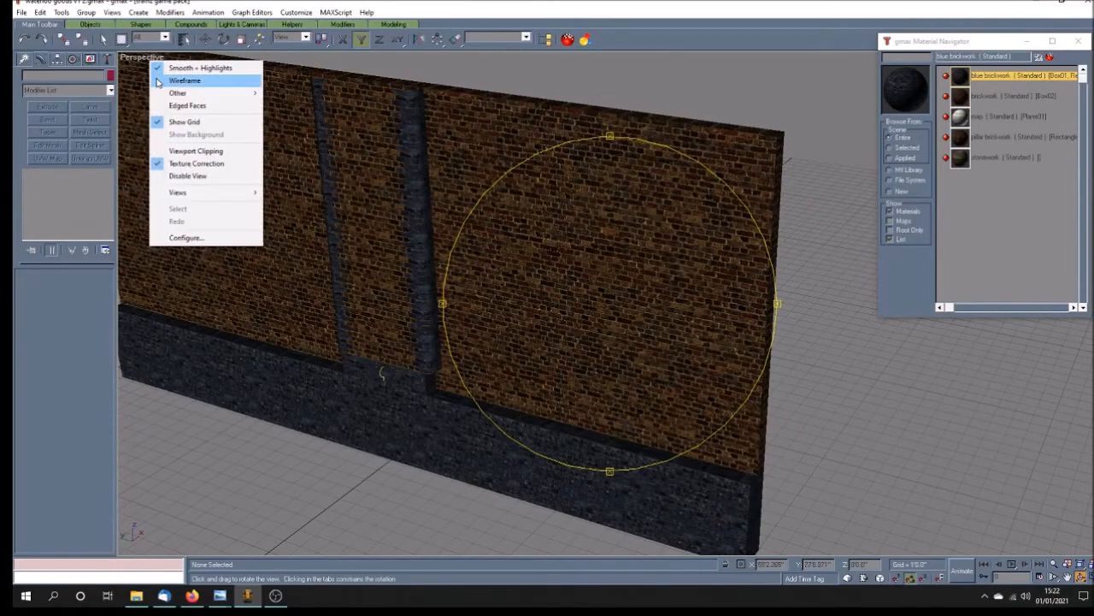
left_click(157, 77)
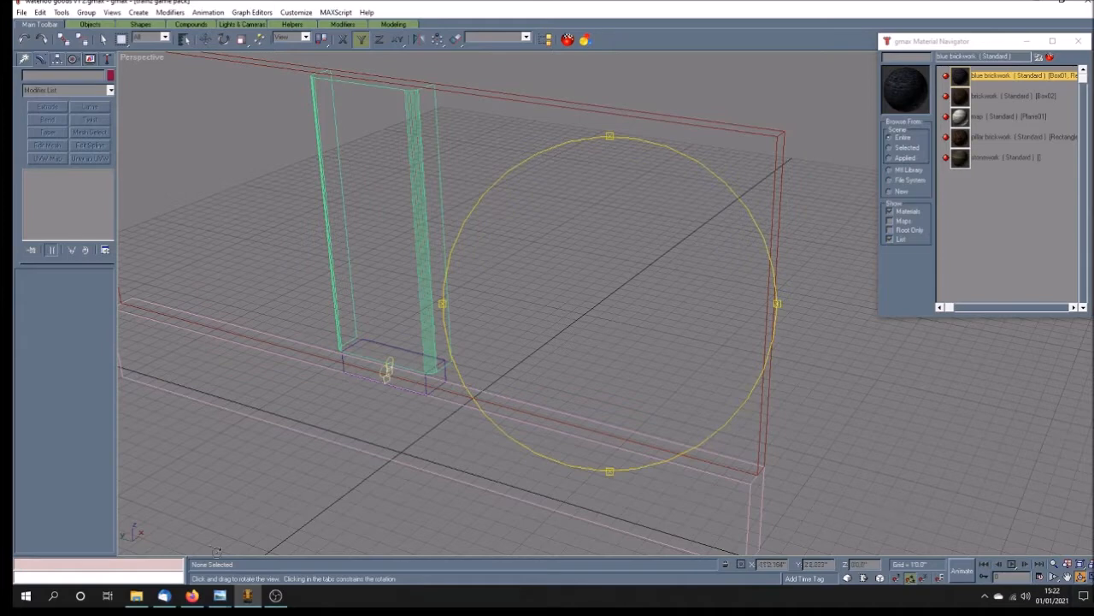
mouse_move(219, 601)
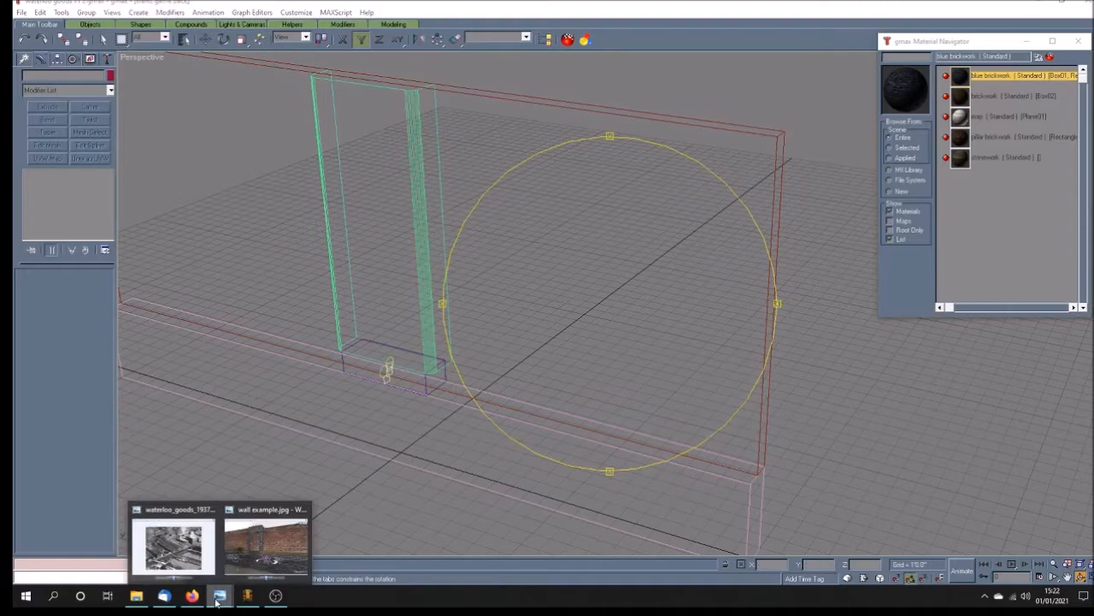
left_click(269, 514)
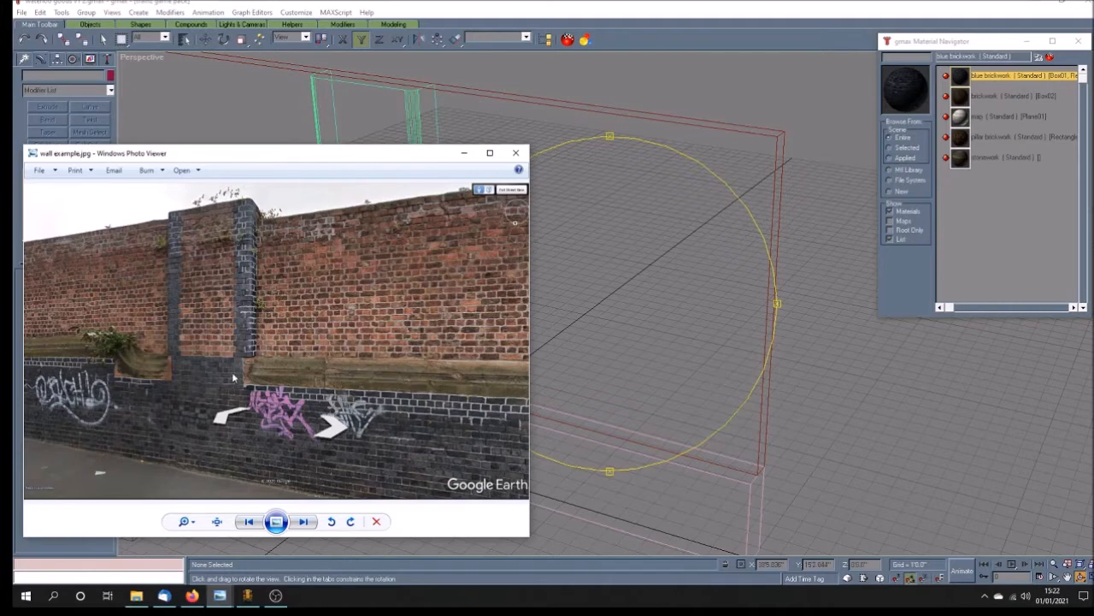
left_click(592, 16)
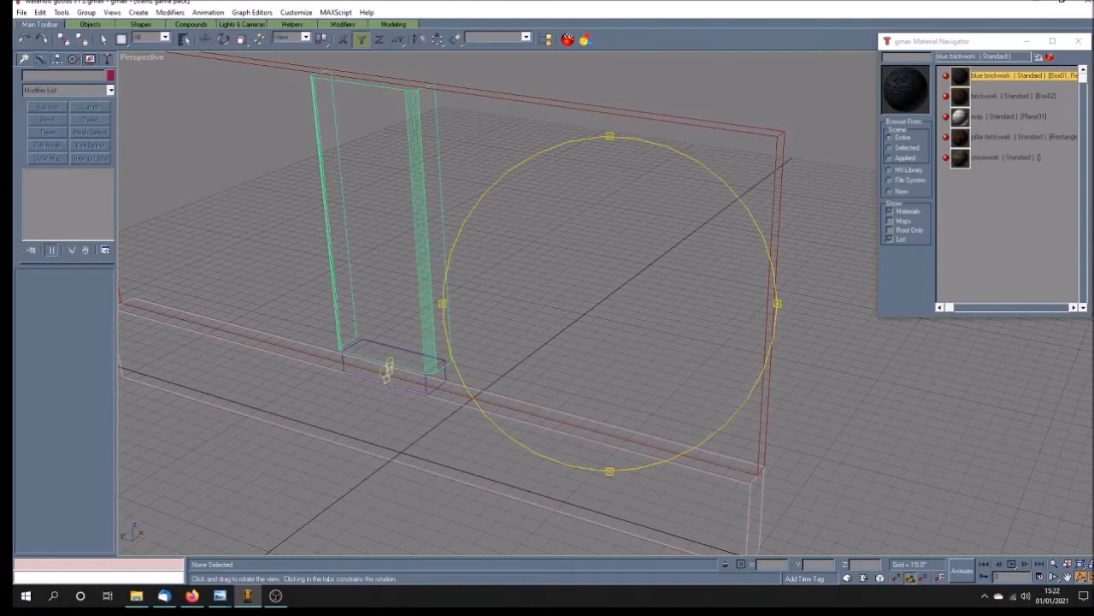
Step: Show the Front view full size, framed on the guide circles and rectangles below the pilaster
left_click(1080, 578)
left_click(1070, 578)
left_click_drag(757, 247, 685, 253)
scroll(761, 176, "up", 1)
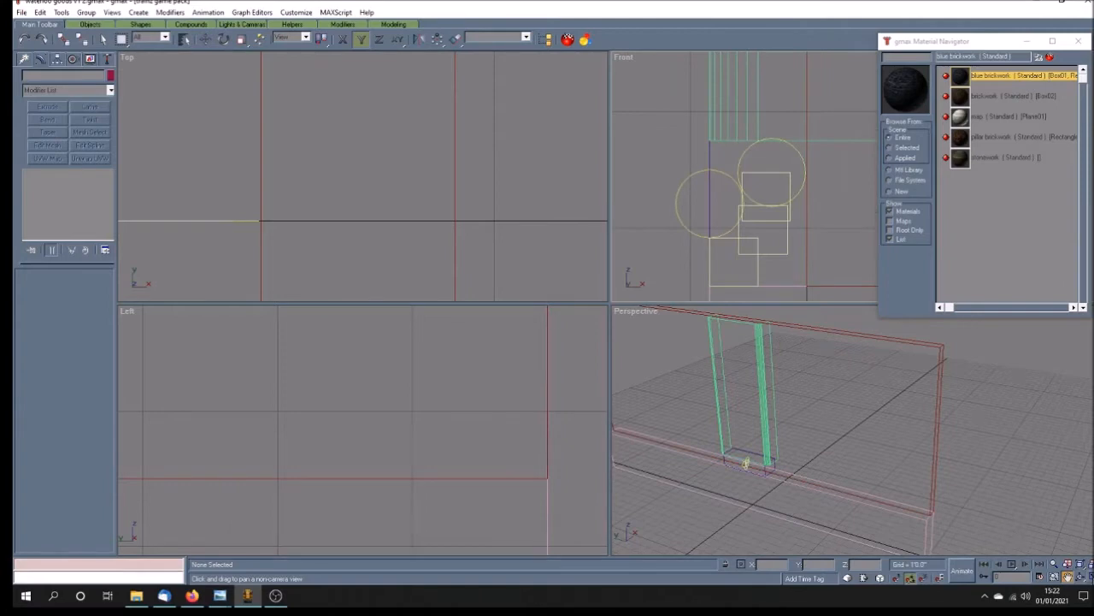
left_click(1080, 578)
left_click_drag(415, 308, 454, 288)
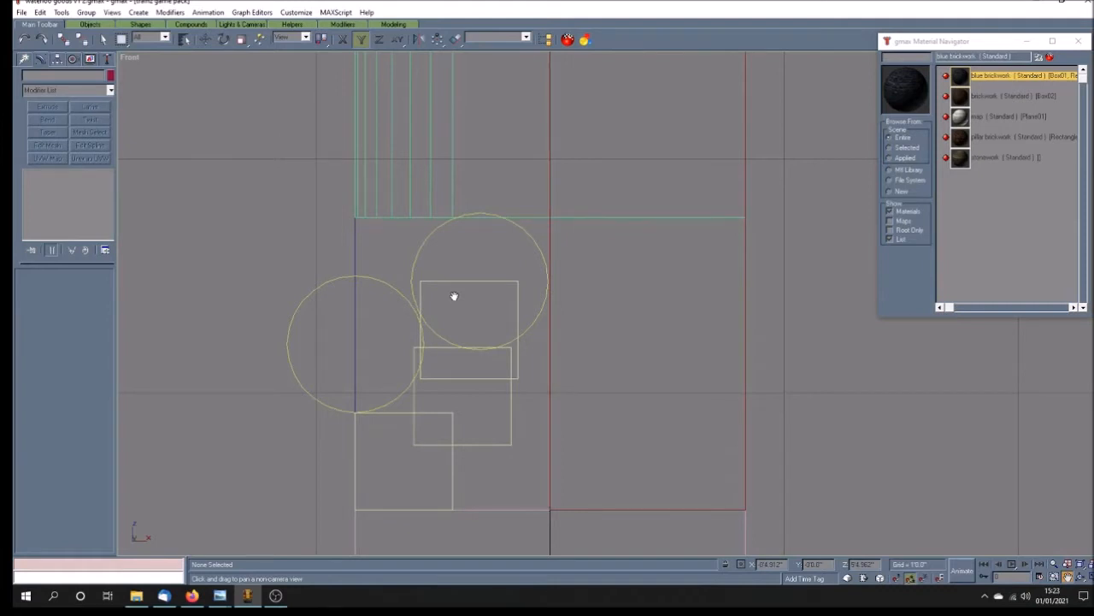
Step: Check the shape of the stone ledge beside the pilaster in the wall example.jpg reference photo
left_click(102, 39)
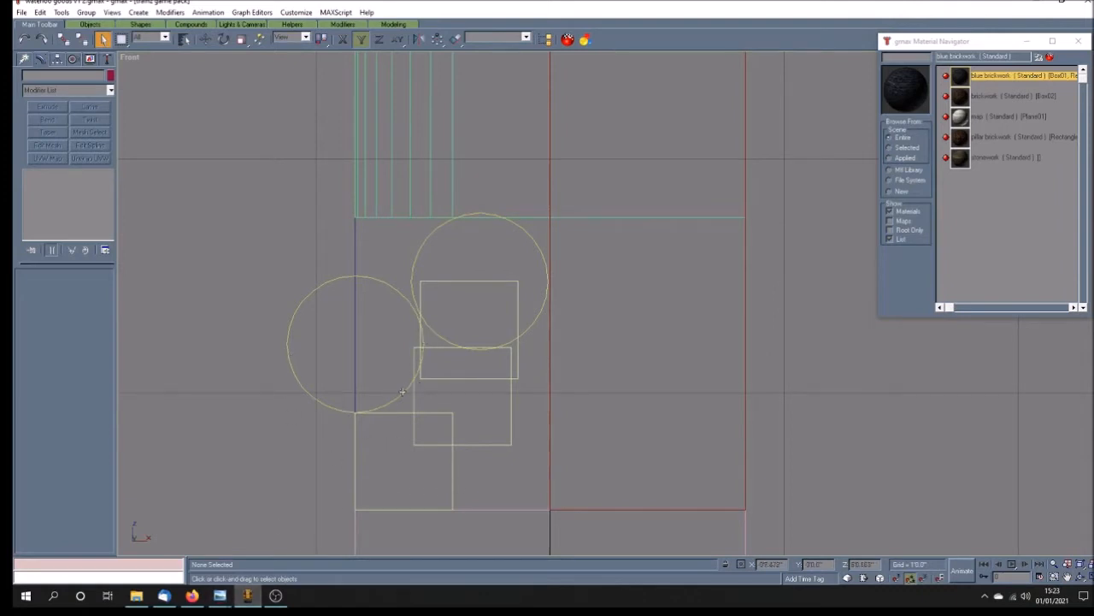
mouse_move(220, 595)
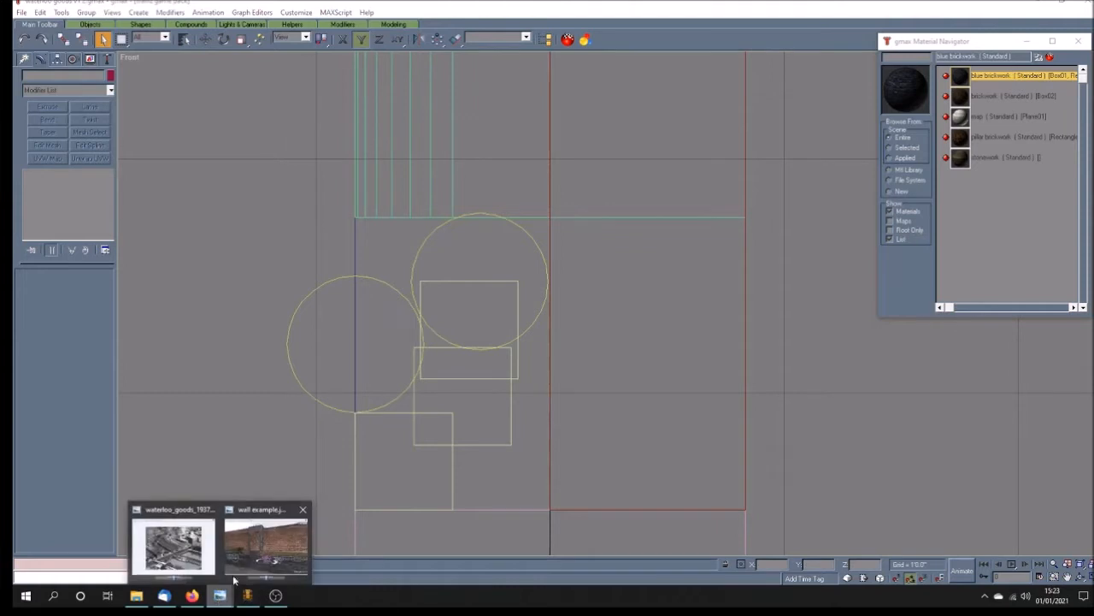
left_click(265, 539)
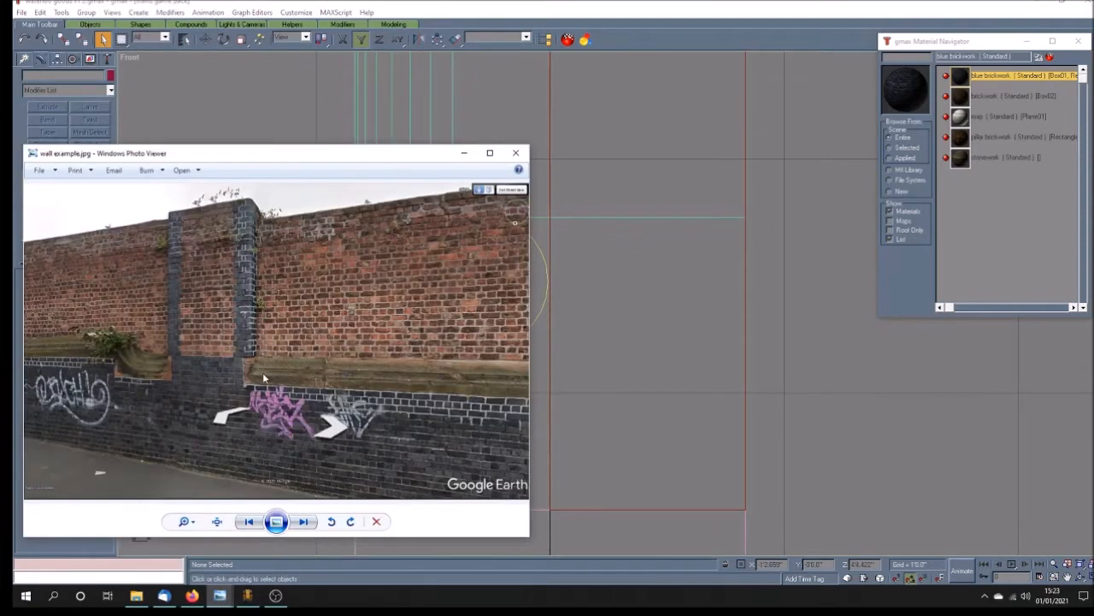
left_click(647, 36)
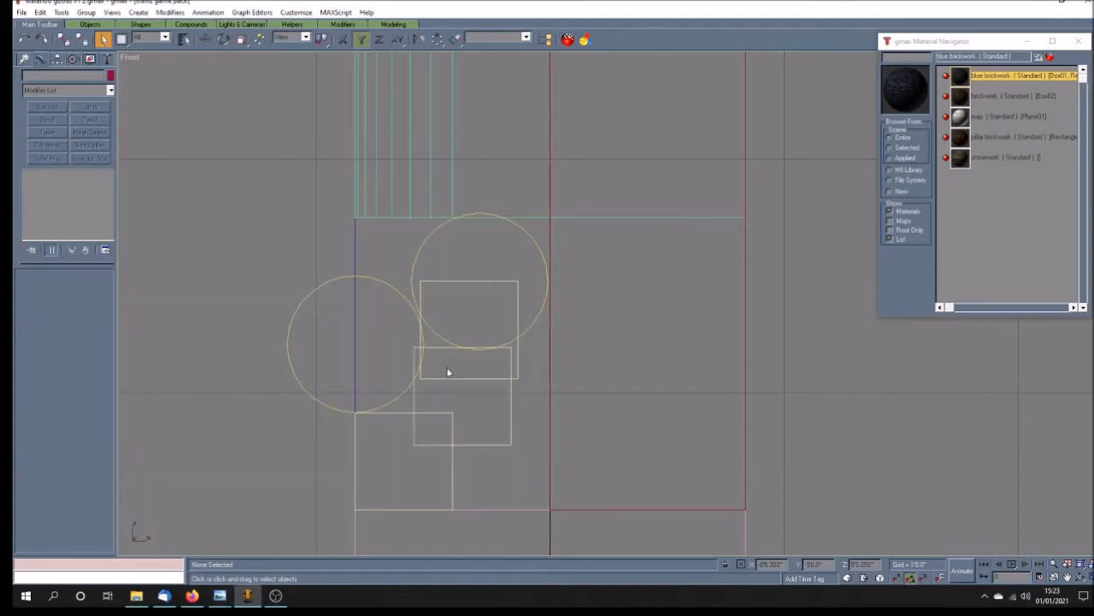
Step: Convert the lower-left guide circle to an editable spline
left_click(297, 384)
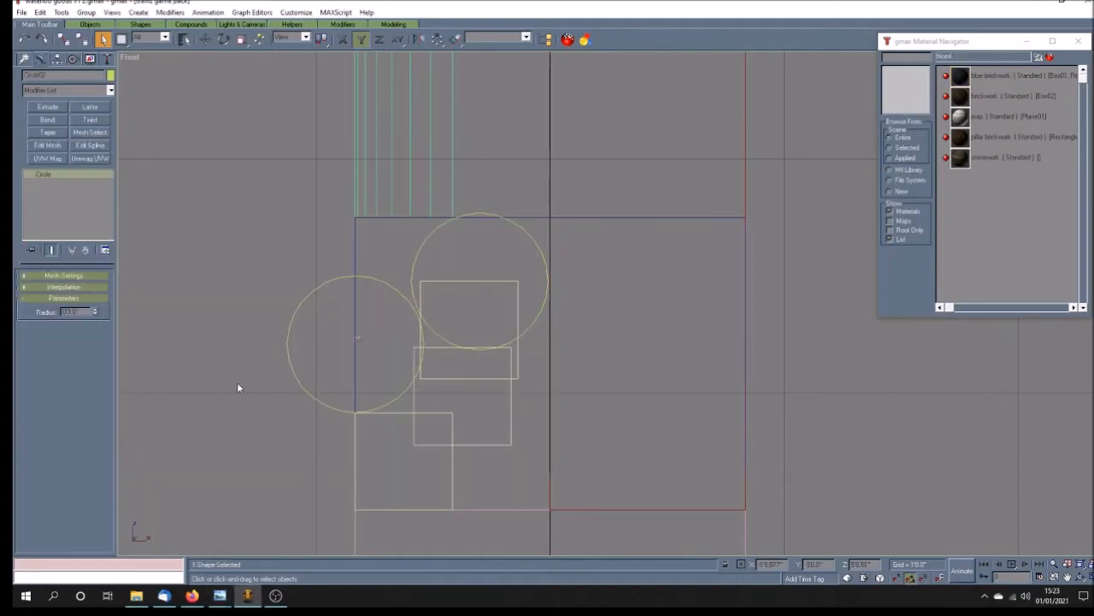
right_click(53, 176)
left_click(93, 249)
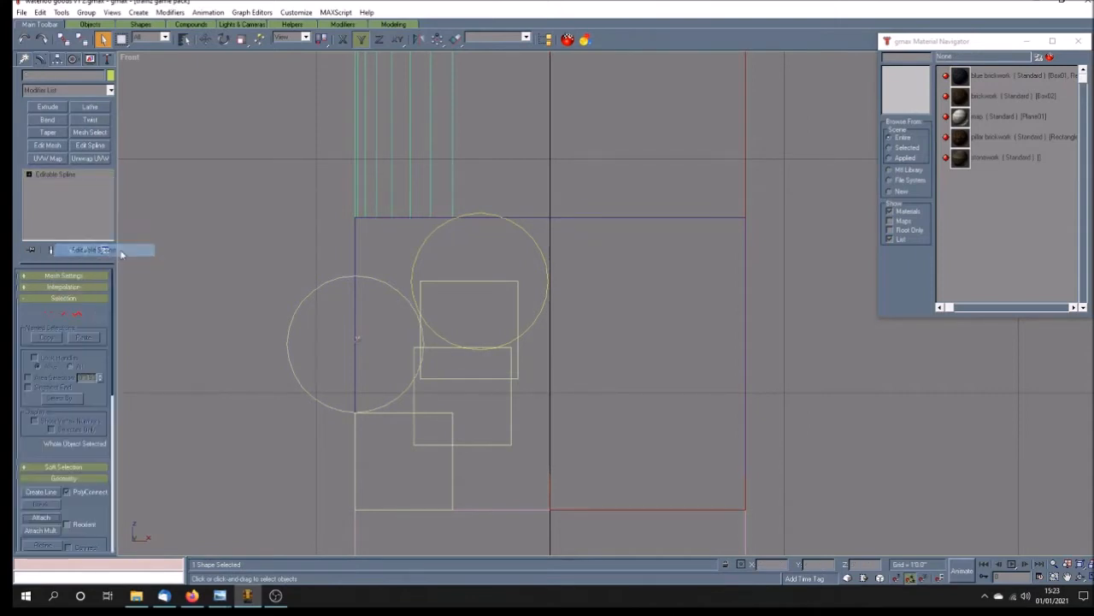
Step: Delete three segments of the converted circle, keeping only its lower-right quarter arc
key("1")
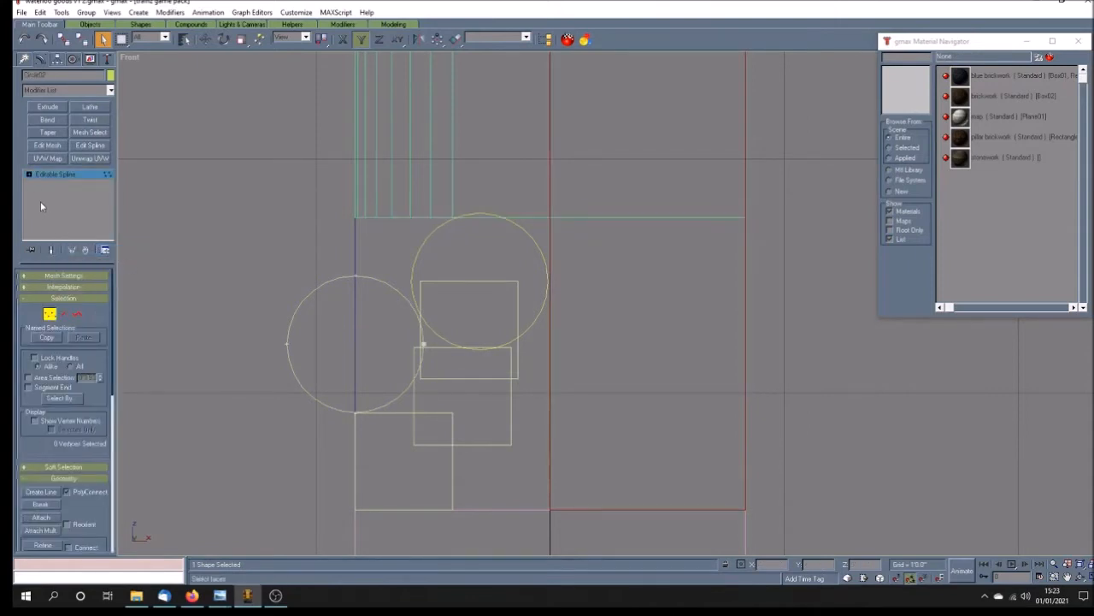
left_click(29, 175)
left_click(51, 193)
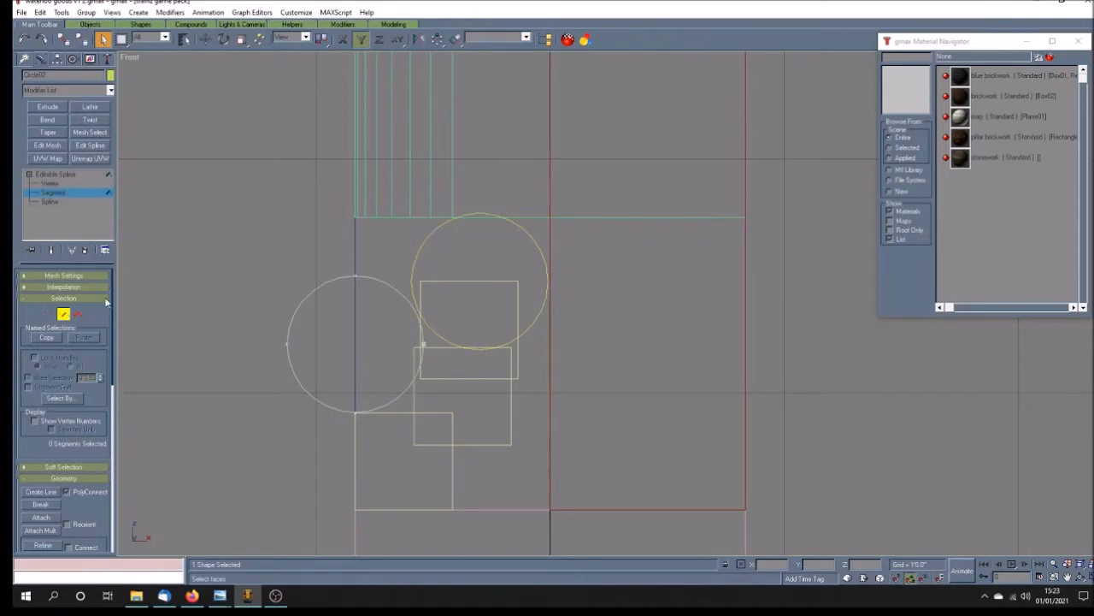
left_click(399, 304)
key("Delete")
left_click(319, 289)
key("Delete")
left_click(304, 385)
key("Delete")
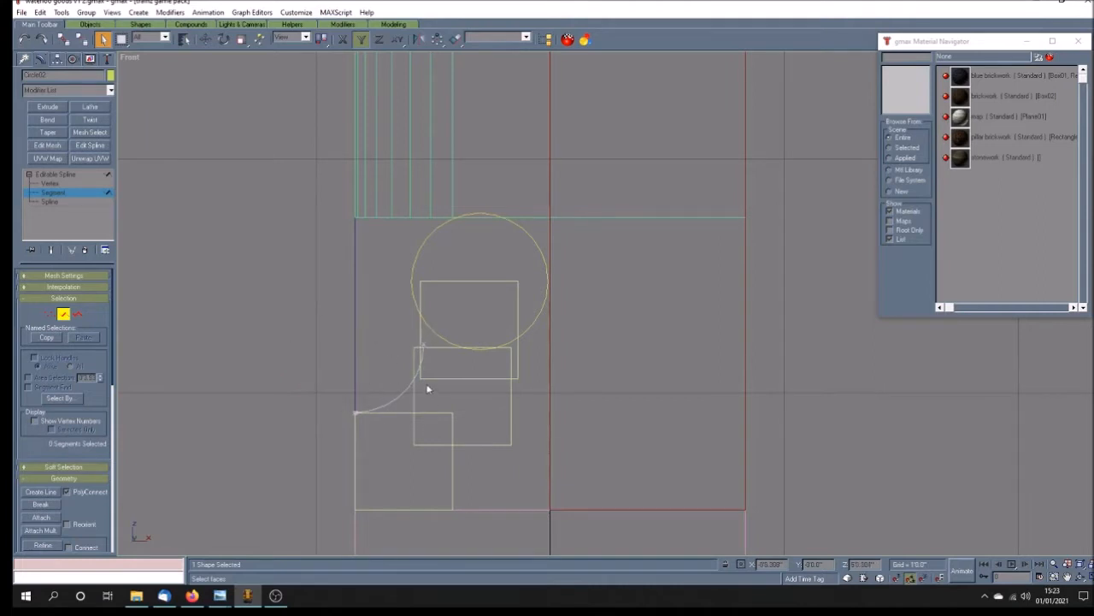
left_click(79, 175)
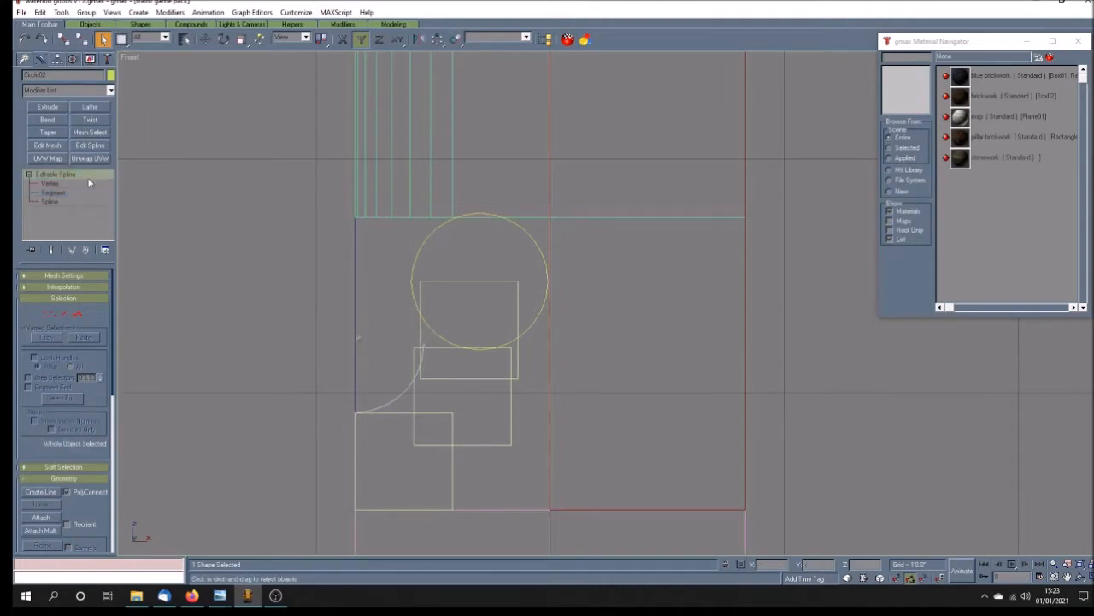
left_click(453, 375)
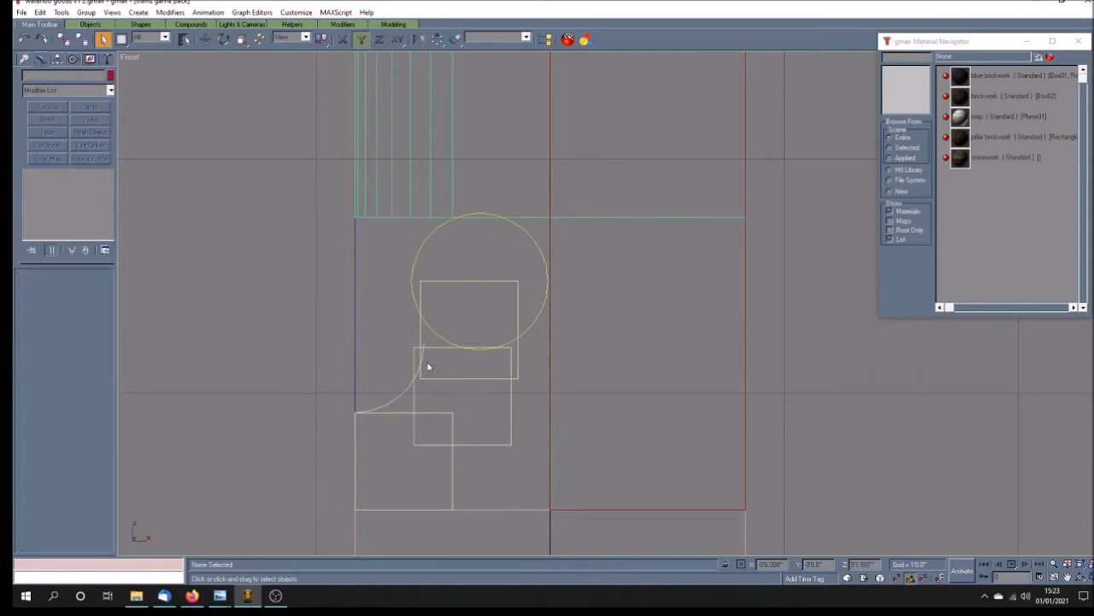
Step: Move the middle guide rectangle up and right so its upper-left corner meets the quarter arc's upper end
scroll(436, 363, "up", 3)
left_click(431, 341)
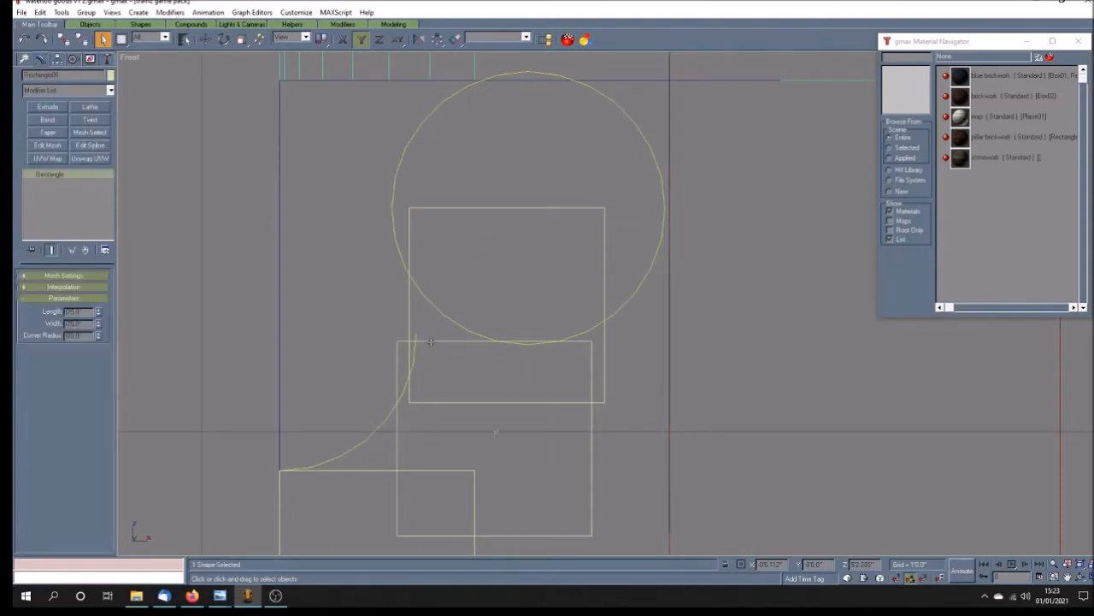
left_click(206, 39)
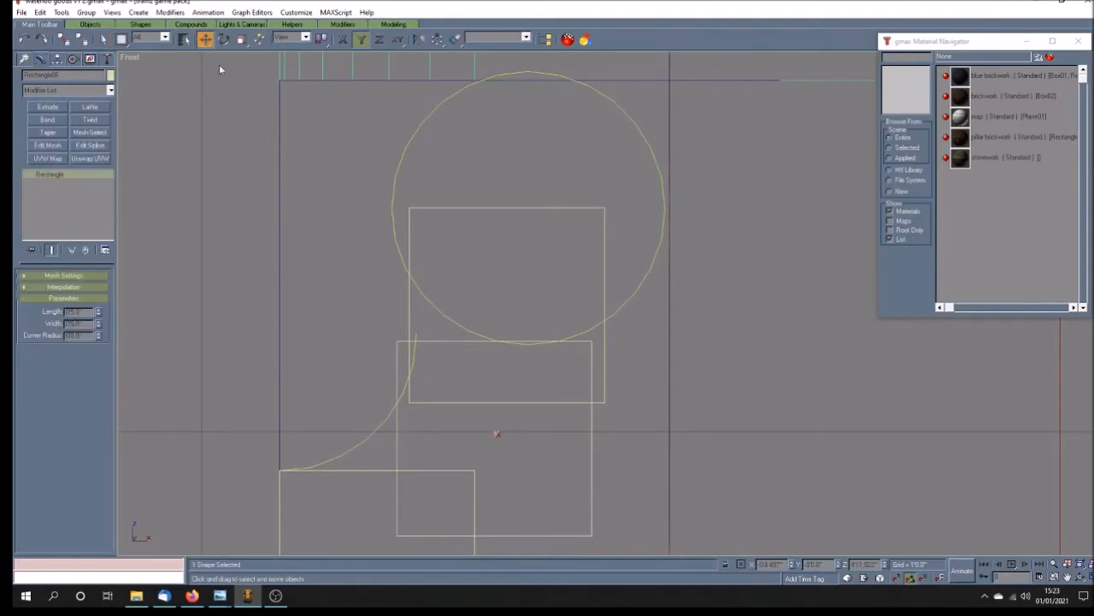
left_click_drag(397, 440, 399, 427)
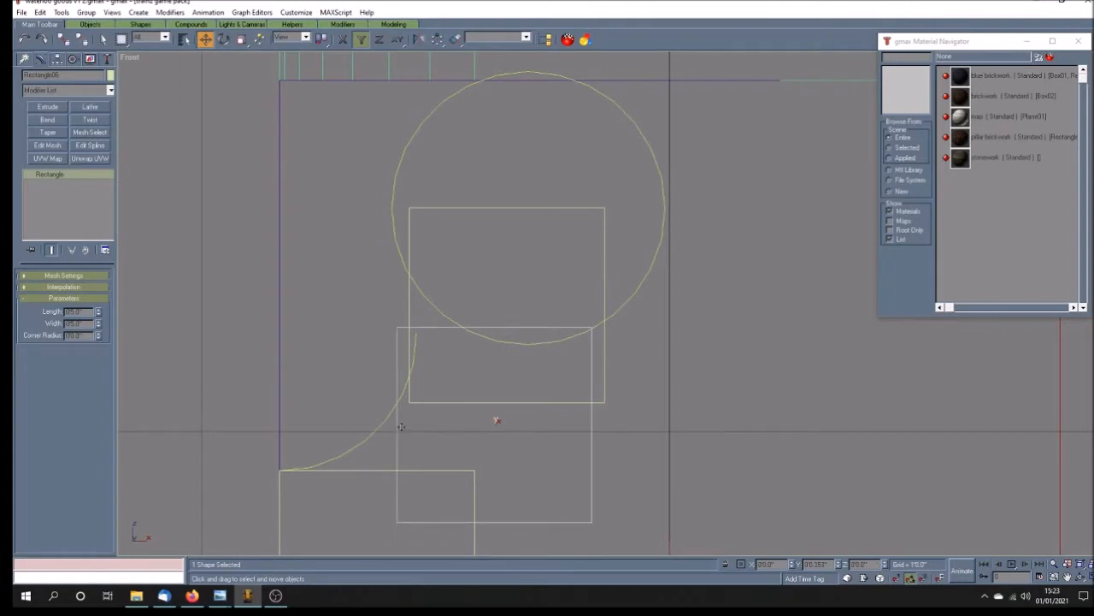
left_click_drag(499, 423, 516, 425)
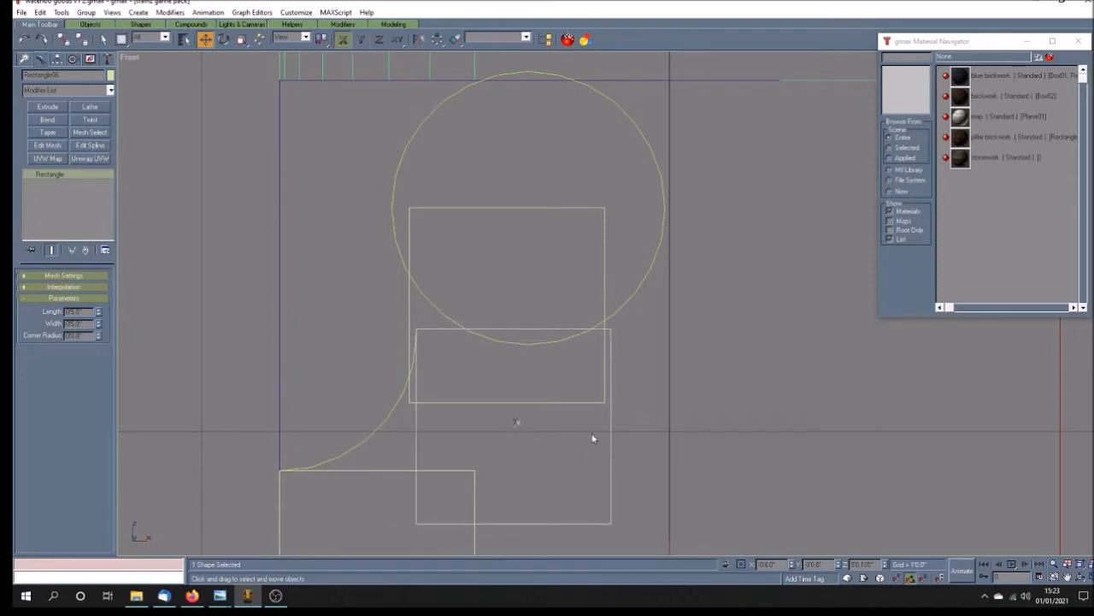
Step: Convert the moved rectangle to an editable spline and delete its right and bottom segments
right_click(62, 175)
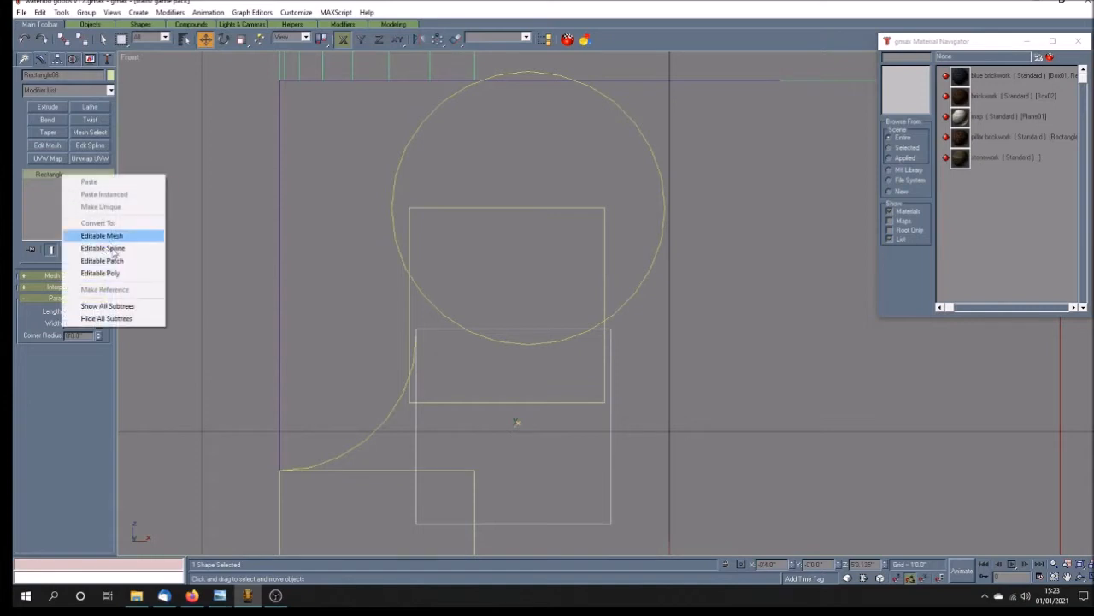
left_click(96, 247)
left_click(53, 193)
left_click(612, 402)
key("Delete")
left_click(540, 524)
key("Delete")
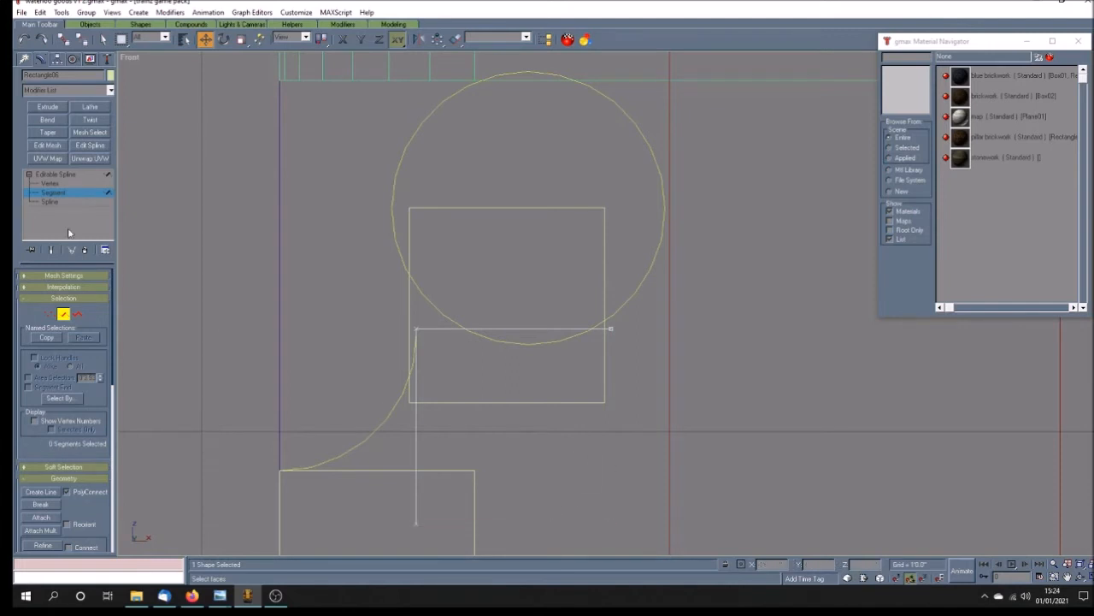
Step: Move the vertical line's lower vertex up to just below the corner and adjust the corner vertex at the arc's end
left_click(50, 184)
left_click(416, 521)
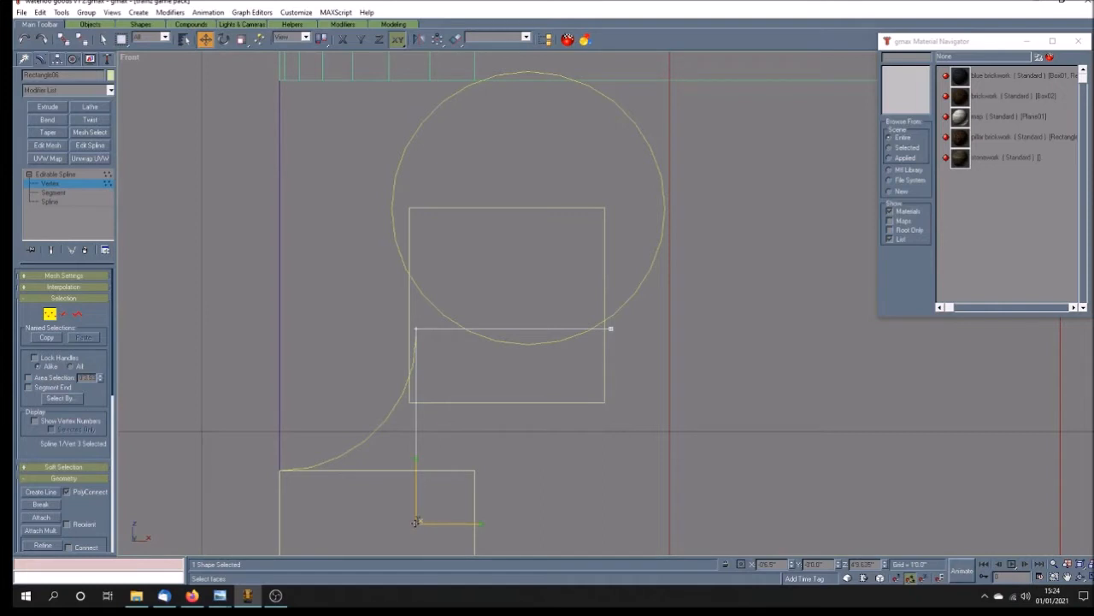
key("F6")
left_click_drag(416, 521, 434, 331)
left_click_drag(416, 272, 417, 331)
left_click(417, 330)
left_click_drag(416, 394, 434, 343)
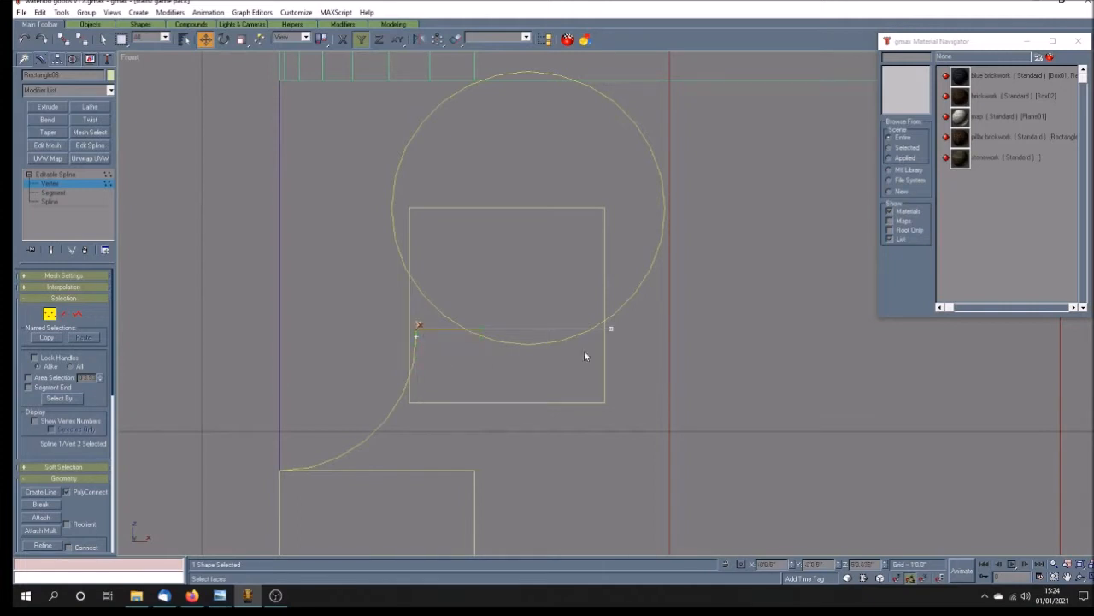
Step: Move the horizontal line's right vertex close to the corner above the quarter arc, leaving only a short ledge
key("F5")
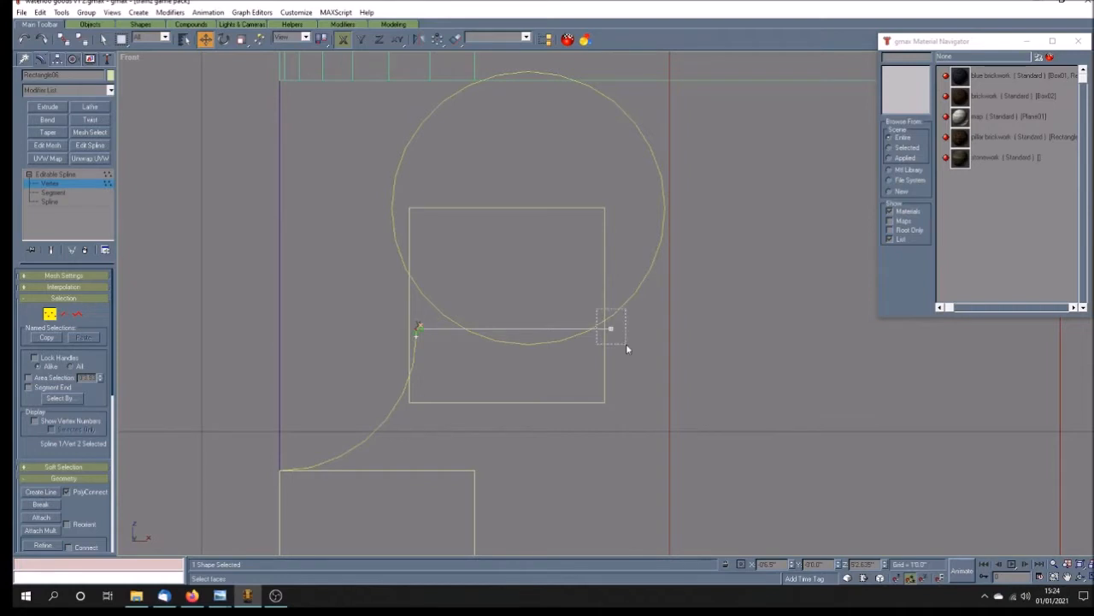
left_click(611, 328)
left_click_drag(612, 328, 425, 333)
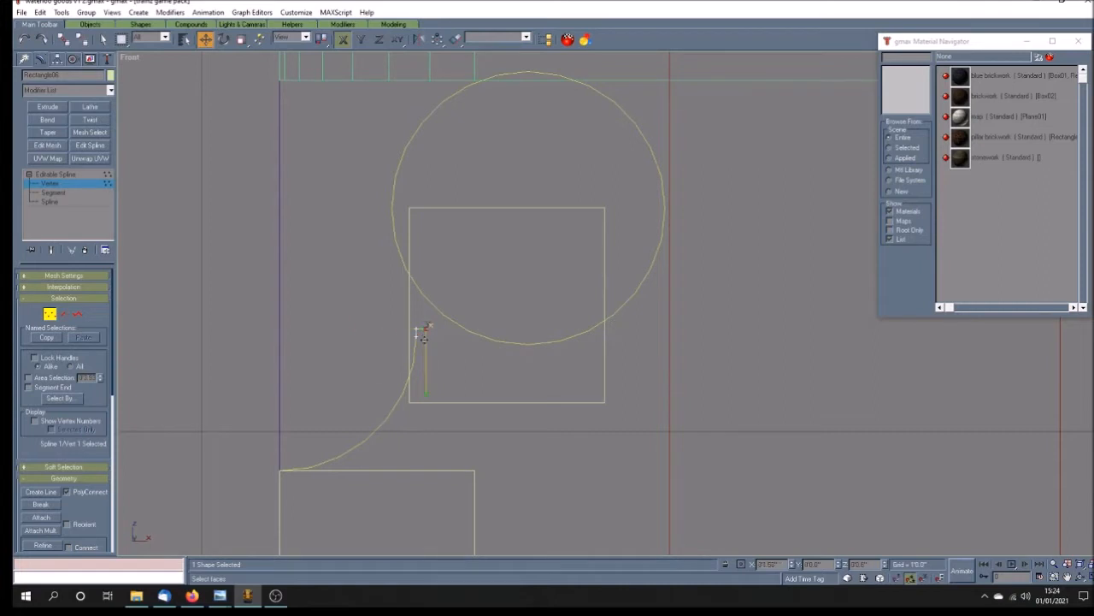
Step: Pull the ledge end vertex's tangent handle vertically up to the vertex and finish the vertex editing
left_click_drag(430, 397, 435, 346)
left_click(24, 39)
left_click(362, 40)
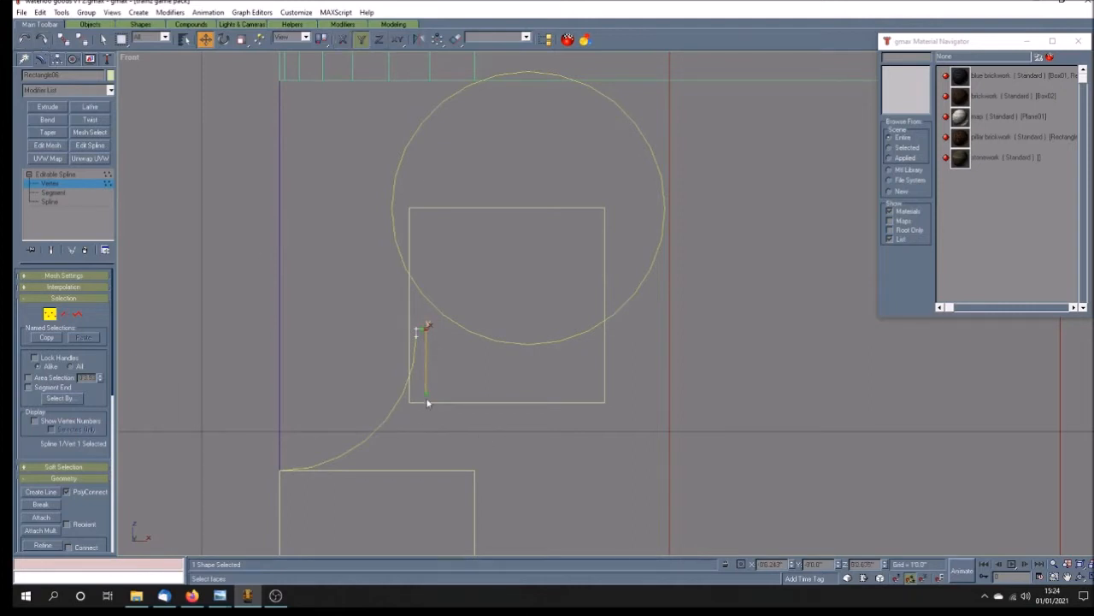
left_click_drag(427, 395, 425, 332)
left_click(74, 183)
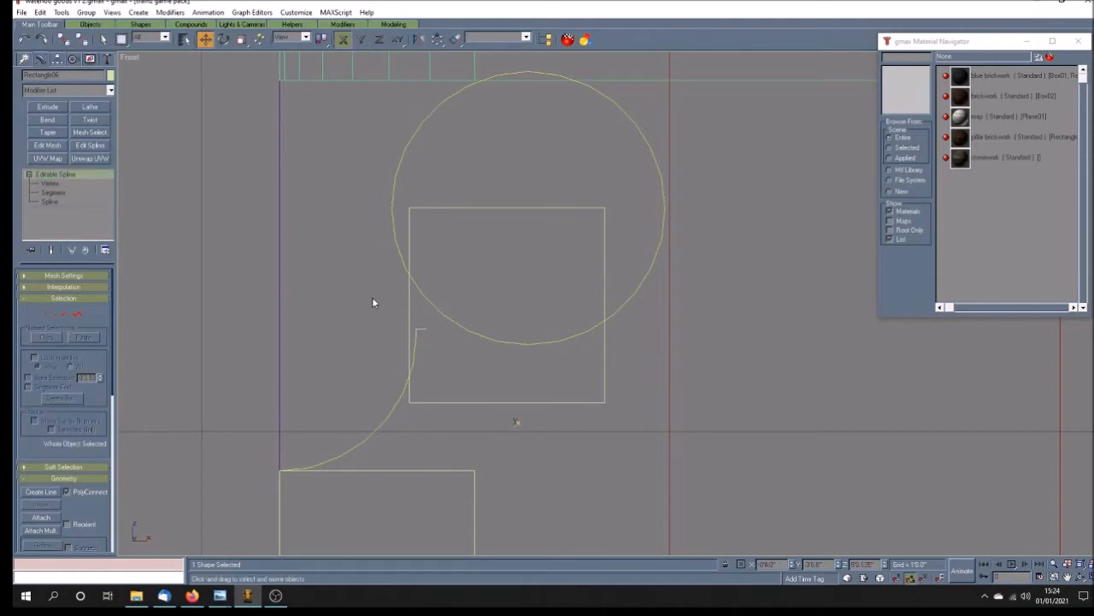
Step: Move the remaining guide circle down and right so its leftmost point meets the ledge's end, and check the wall example photo
left_click(390, 357)
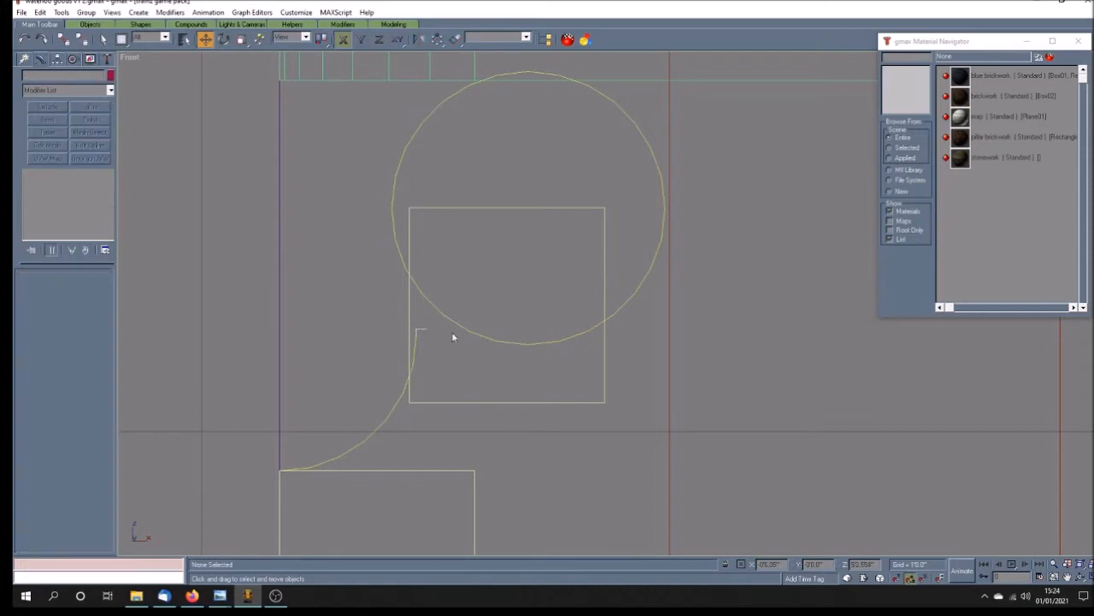
left_click(459, 324)
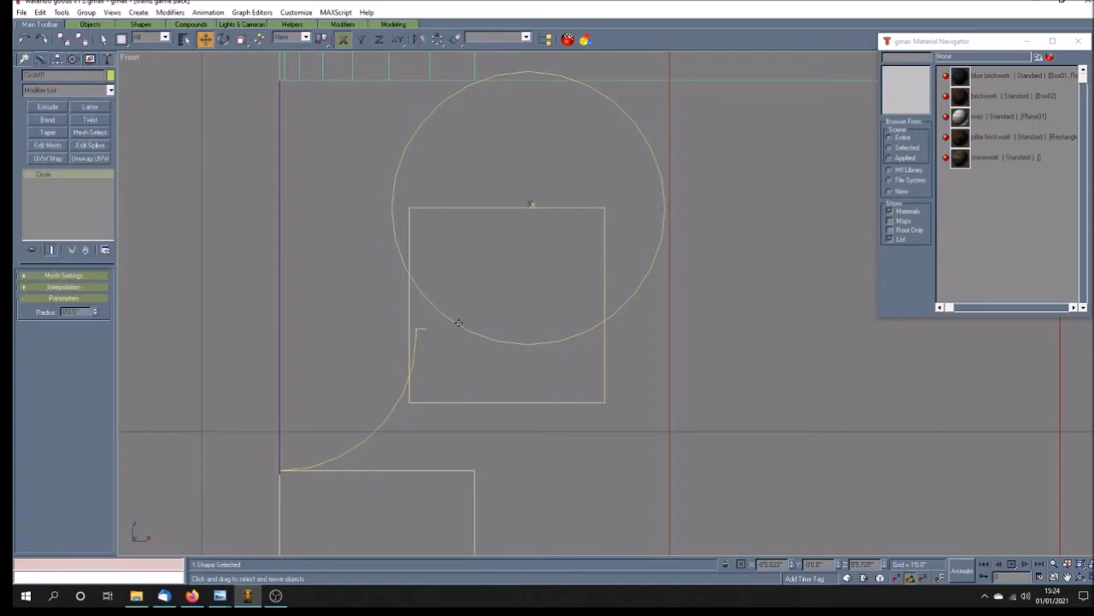
left_click_drag(455, 323, 484, 324)
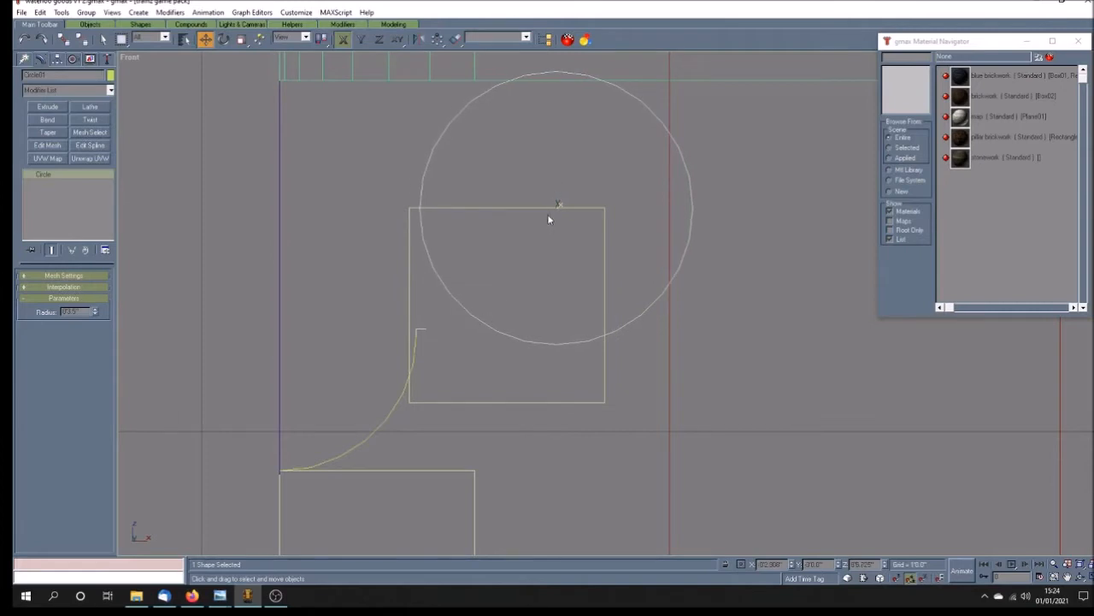
left_click_drag(556, 205, 558, 326)
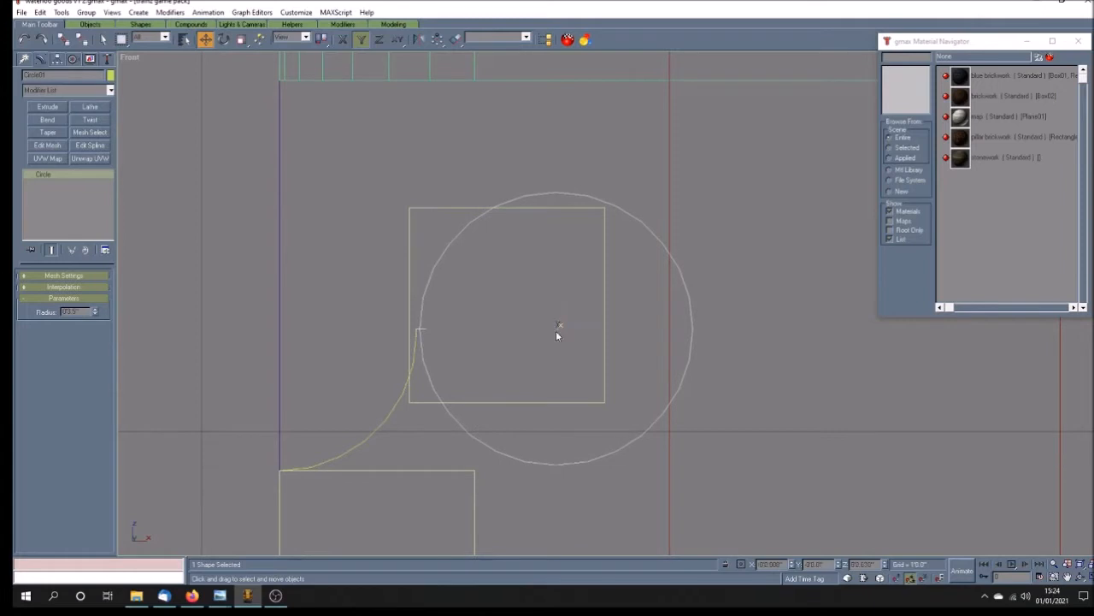
key("F5")
left_click_drag(558, 327, 562, 327)
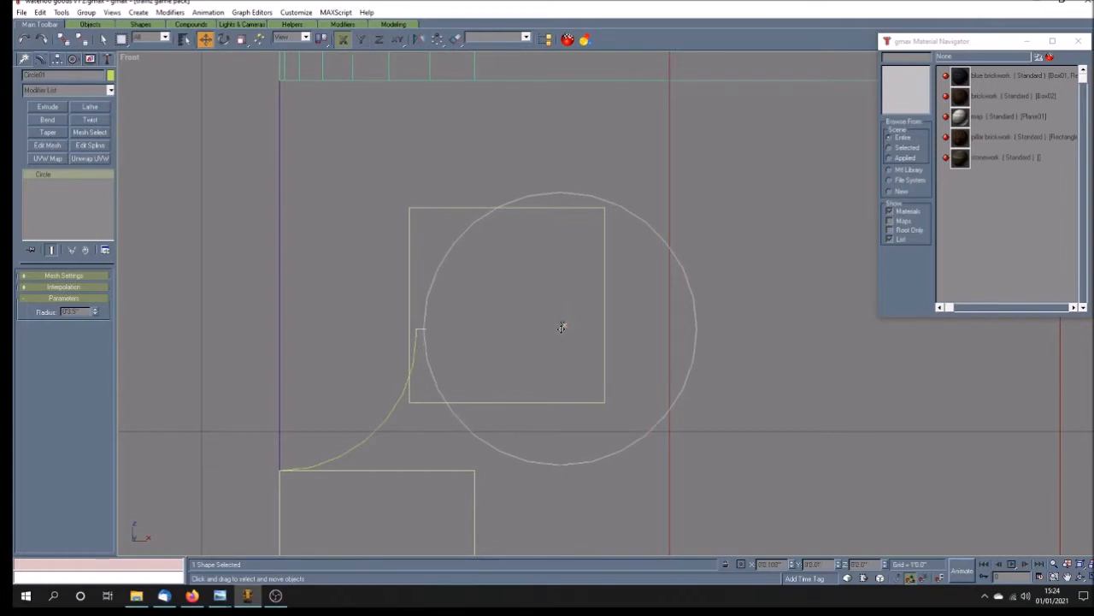
mouse_move(220, 595)
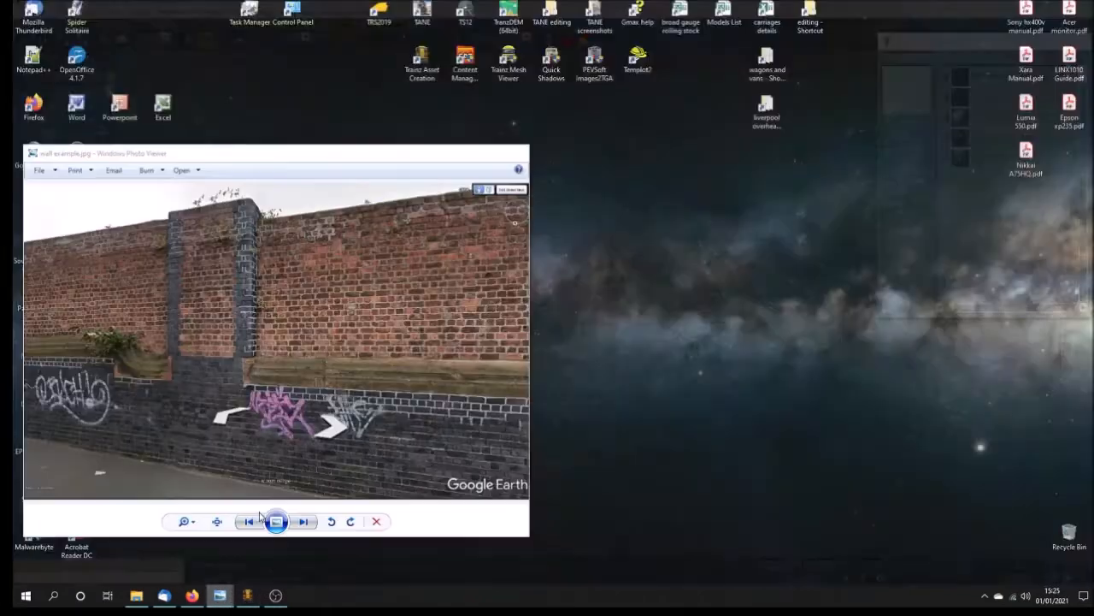
left_click(257, 523)
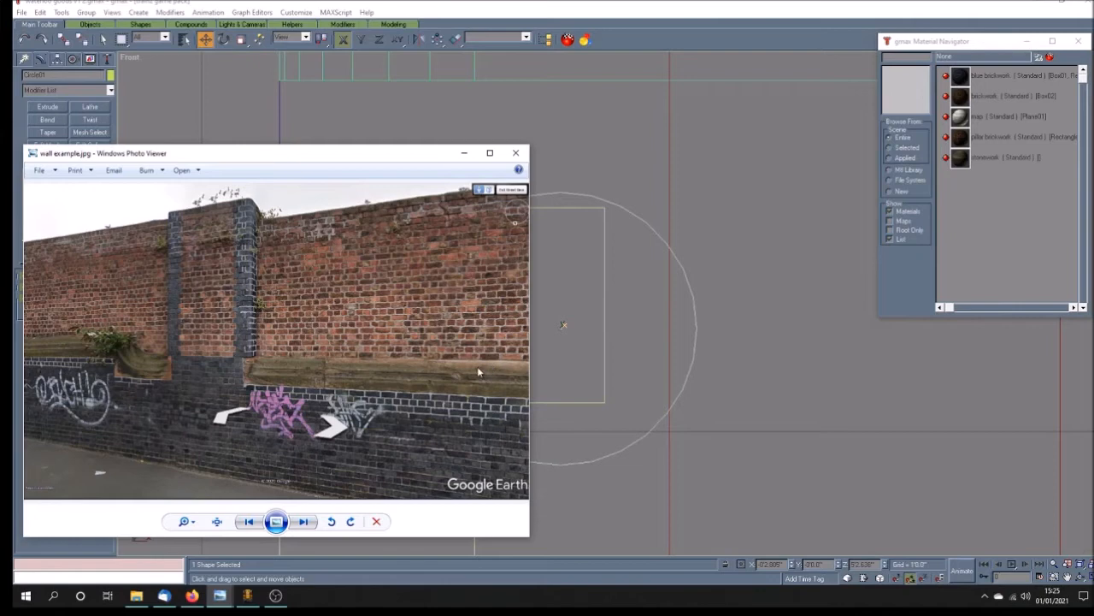
left_click(504, 12)
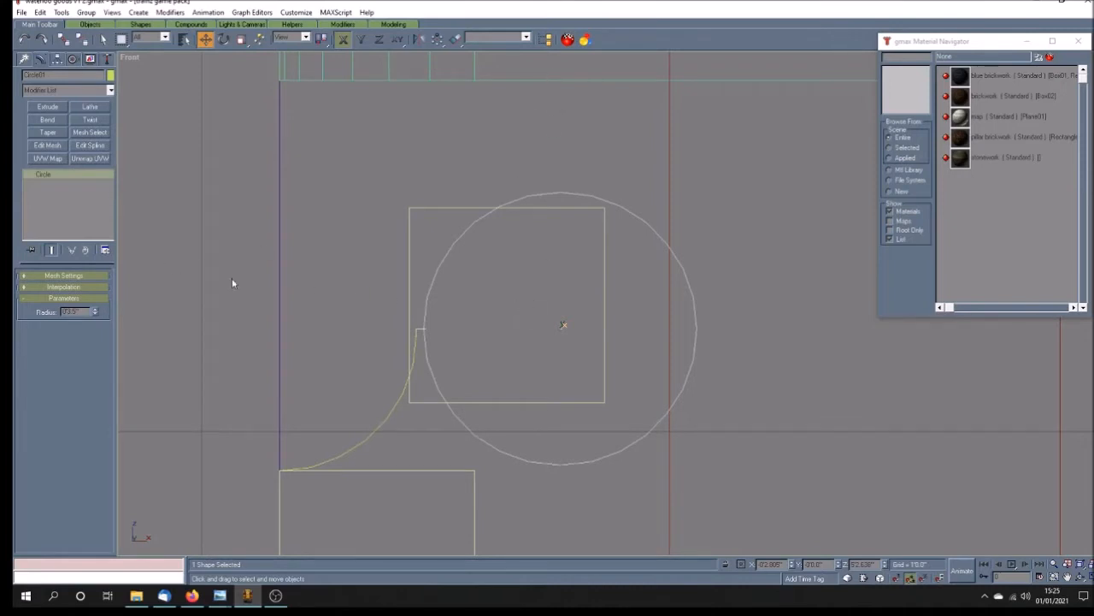
Step: Convert the moved circle to an editable spline and delete three segments, keeping only its upper-left quarter arc
right_click(72, 184)
left_click(107, 246)
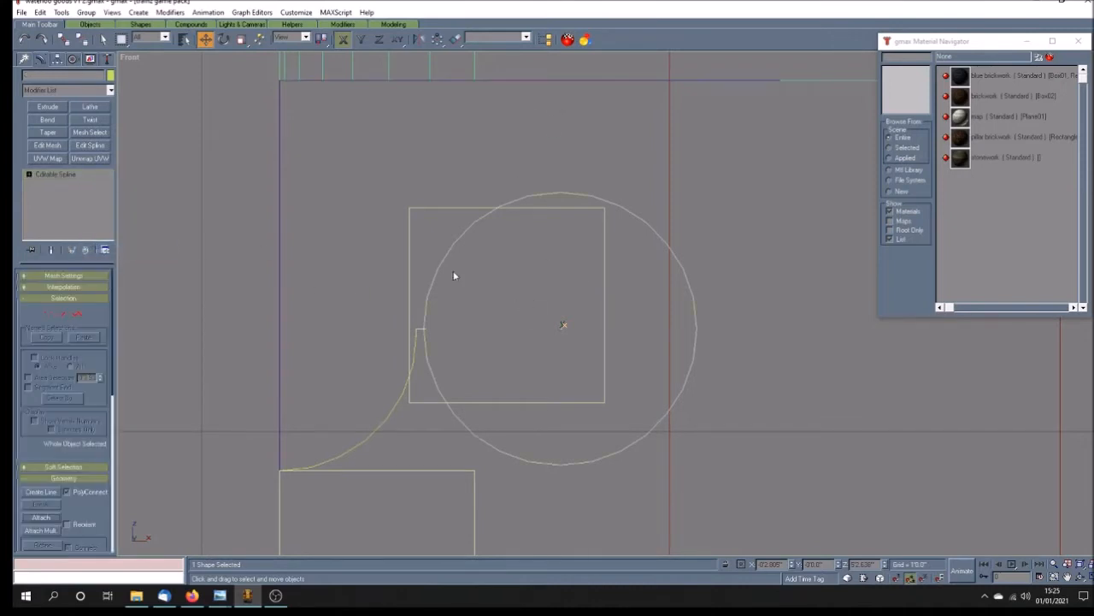
left_click(29, 174)
left_click(54, 193)
left_click(655, 232)
key("Delete")
left_click(685, 382)
key("Delete")
left_click(461, 424)
key("Delete")
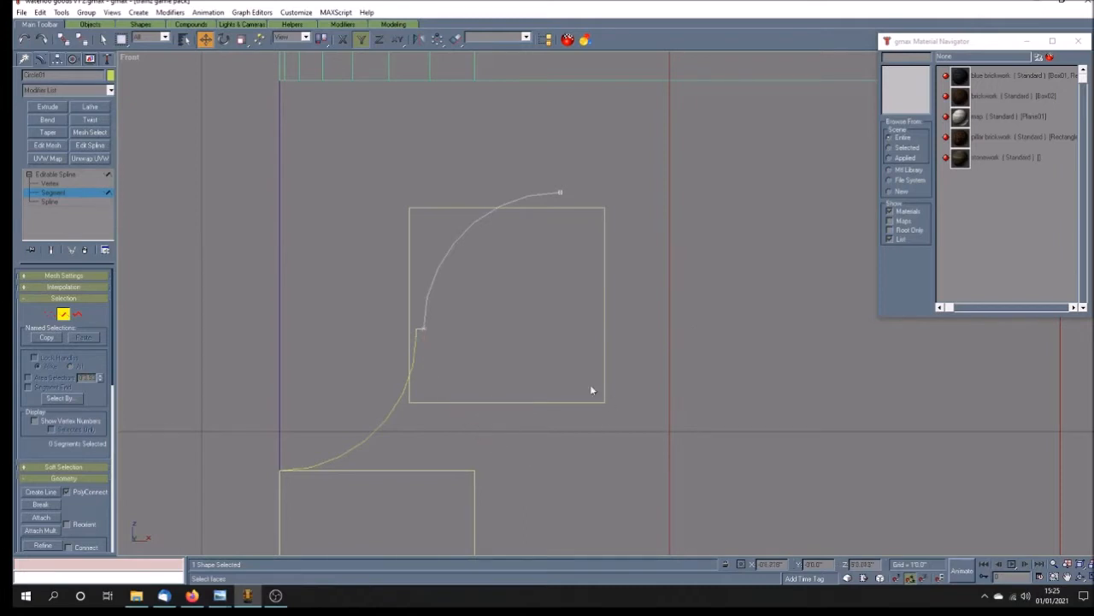
left_click(77, 175)
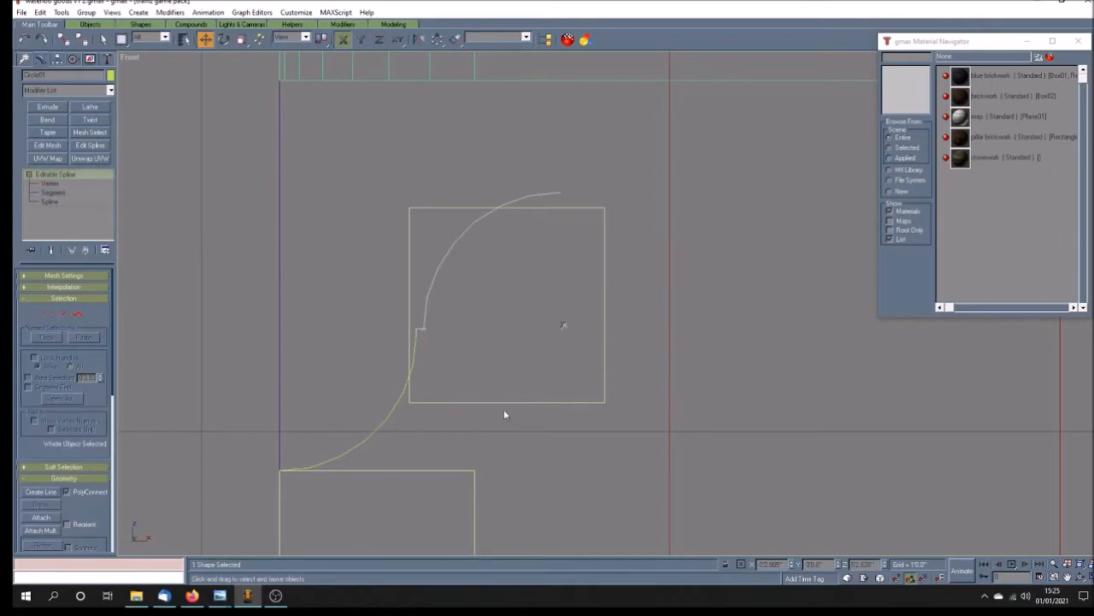
Step: Move the middle guide rectangle right and up so its left edge meets the upper arc's end with its top slightly above
left_click(483, 401)
left_click_drag(474, 402, 626, 408)
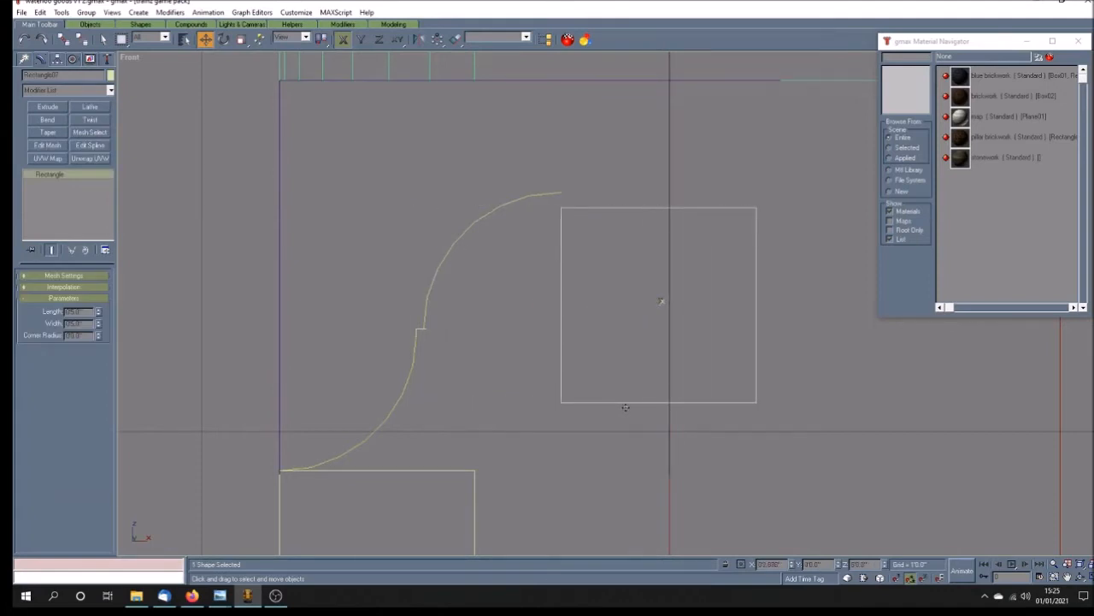
left_click_drag(658, 304, 655, 272)
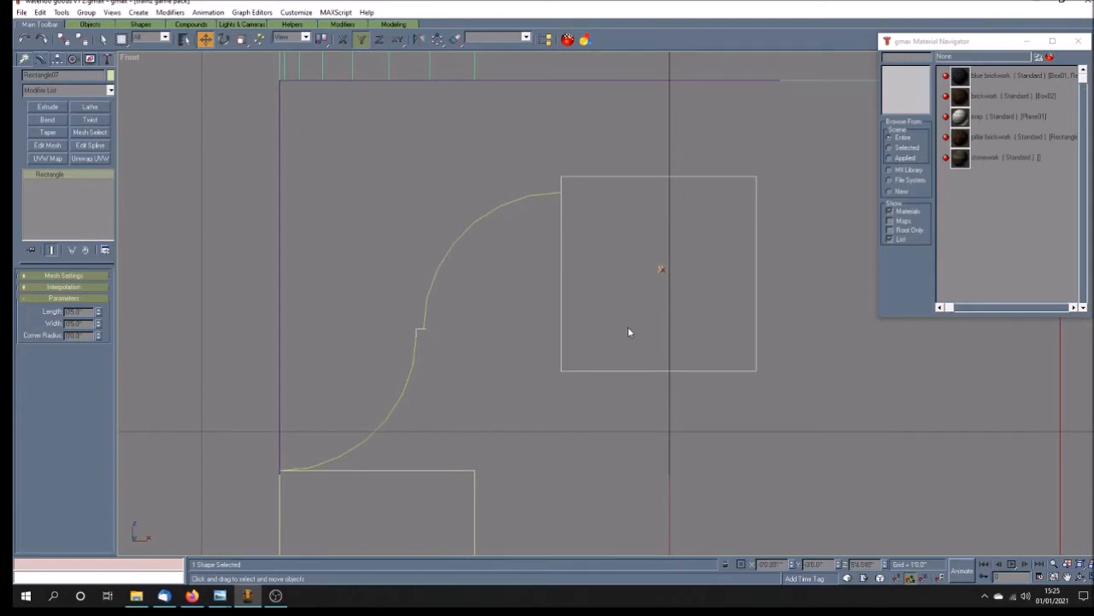
Step: Nudge the upper quarter arc and the adjoining rectangle together slightly right so the arc starts at the ledge's end
left_click_drag(514, 147, 590, 212)
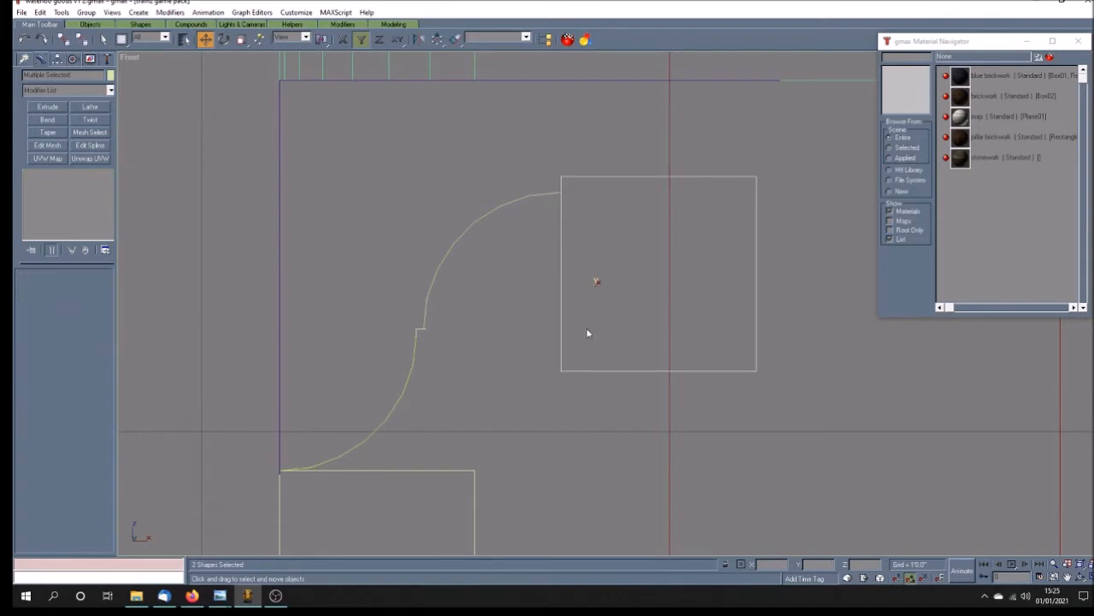
key("F5")
left_click_drag(594, 283, 597, 286)
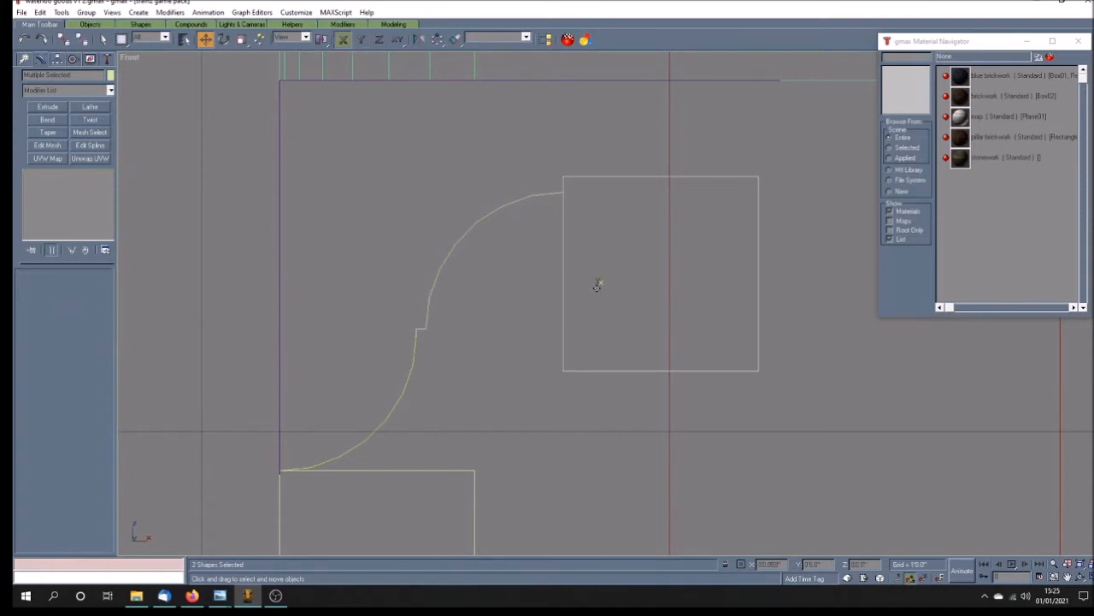
left_click(485, 374)
Step: Convert the lower guide rectangle to an editable spline and delete its top and right segments
scroll(516, 344, "down", 3)
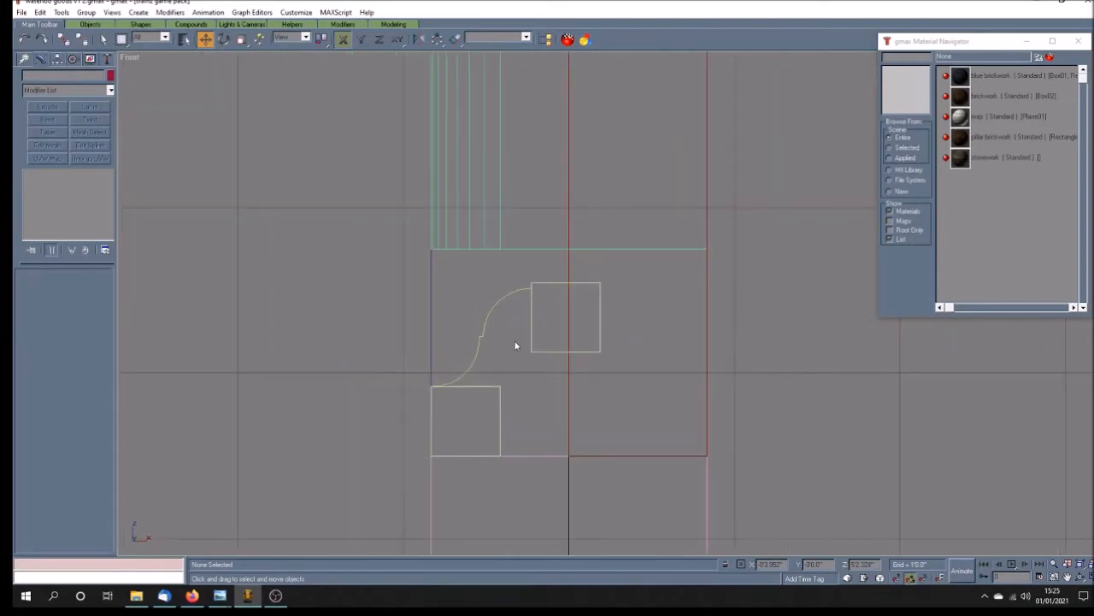
scroll(483, 393, "up", 2)
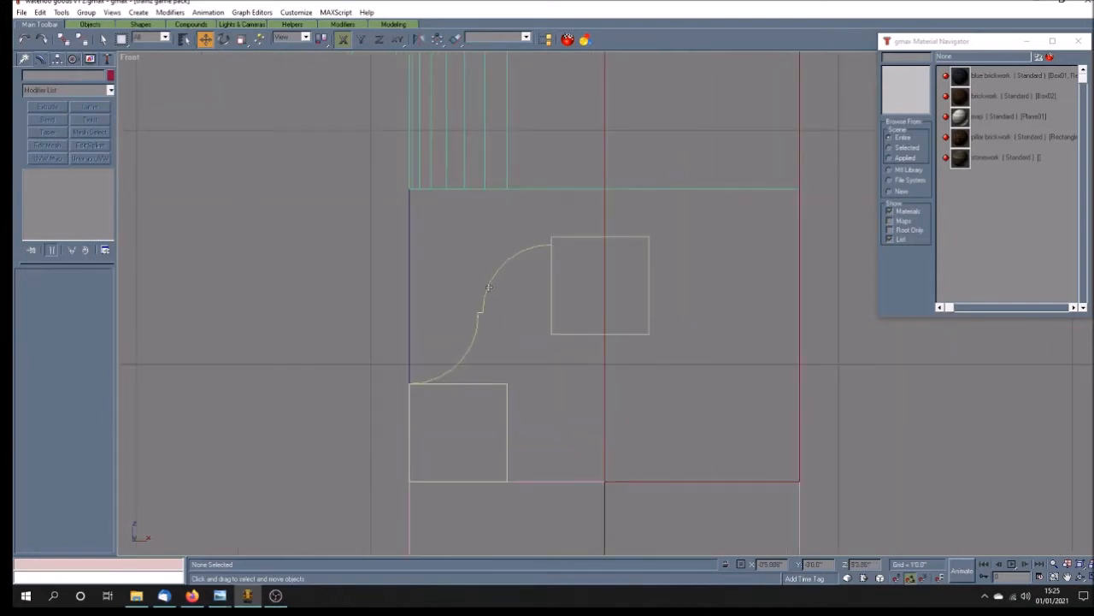
left_click(502, 429)
right_click(74, 177)
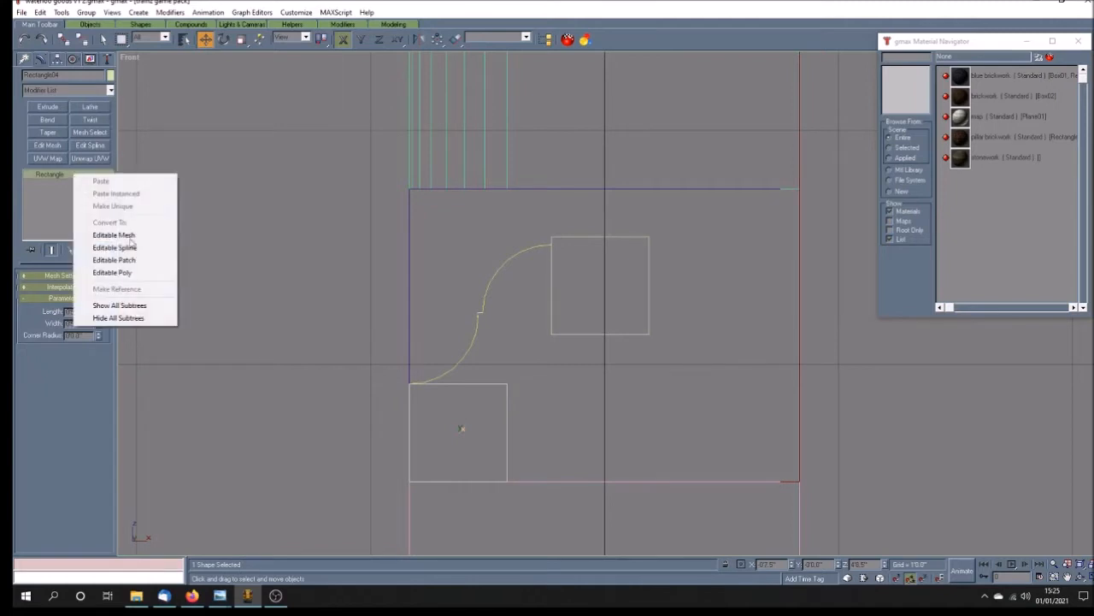
left_click(128, 249)
left_click(30, 177)
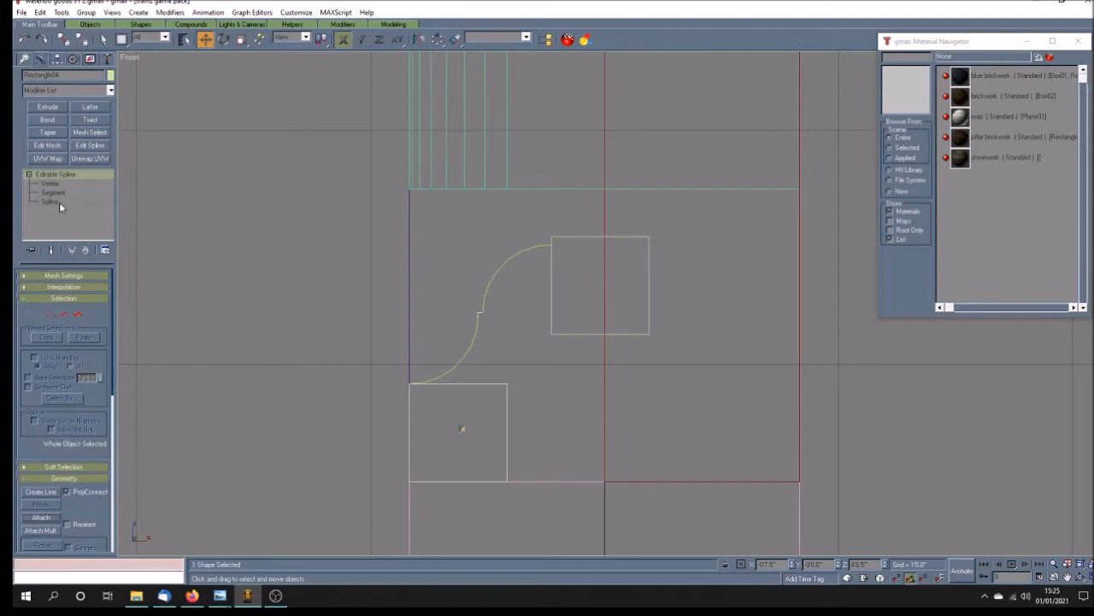
left_click(57, 194)
left_click(479, 382)
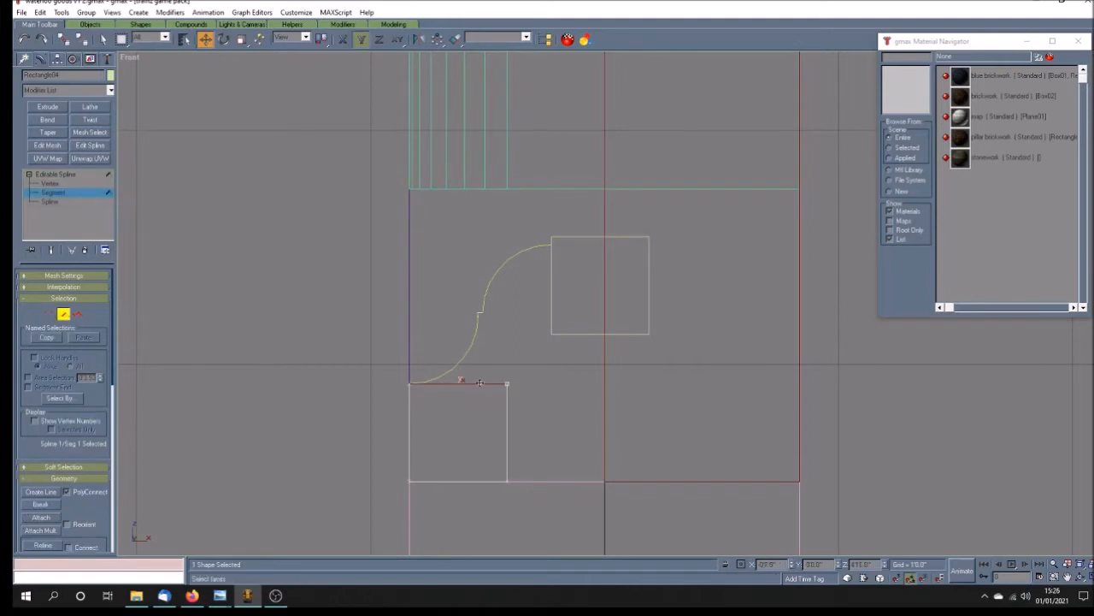
key("Delete")
left_click(506, 434)
key("Delete")
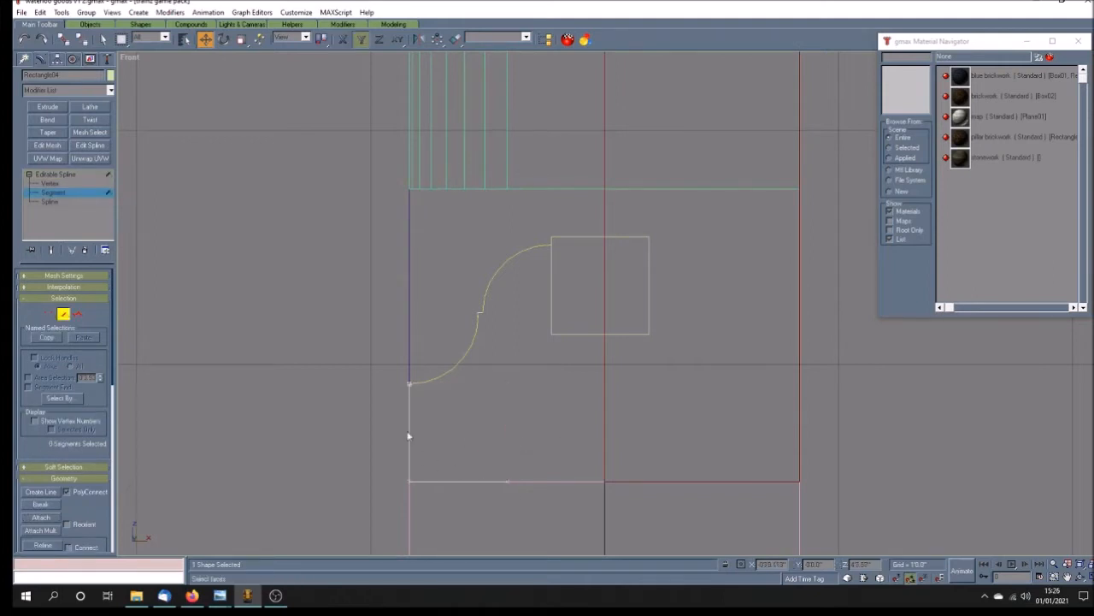
Step: Extend the base line's free end vertex horizontally to the wall's right edge and set its X coordinate to 10
left_click(43, 183)
left_click_drag(491, 464, 526, 511)
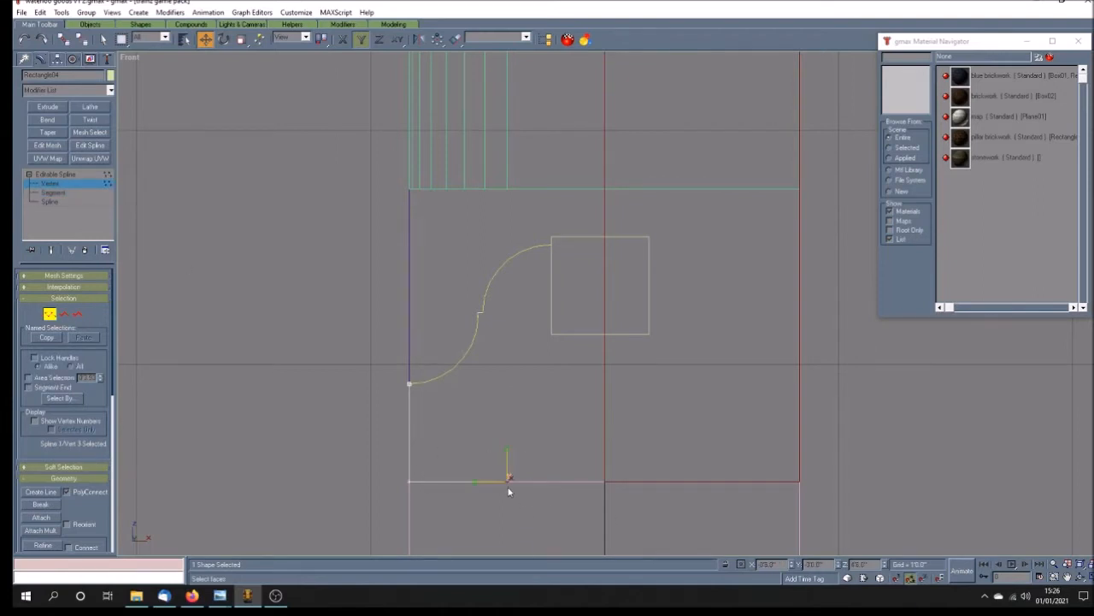
key("F5")
left_click_drag(508, 483, 799, 512)
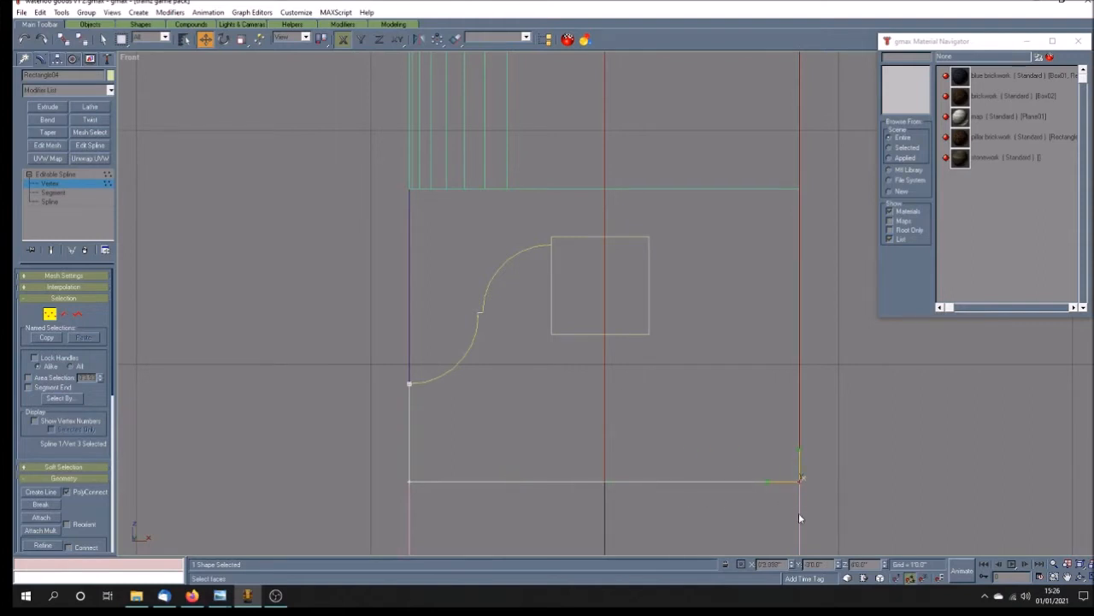
left_click_drag(763, 564, 795, 561)
type("10")
key("Return")
left_click(628, 375)
left_click(58, 174)
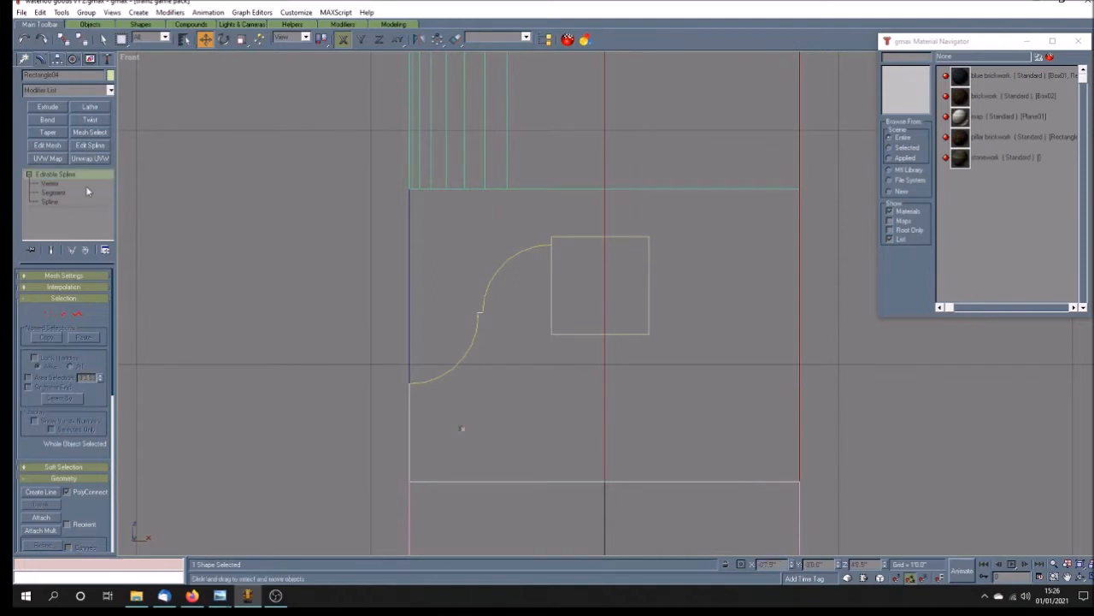
Step: Convert the upper guide rectangle to an editable spline and delete its bottom segment
left_click(580, 333)
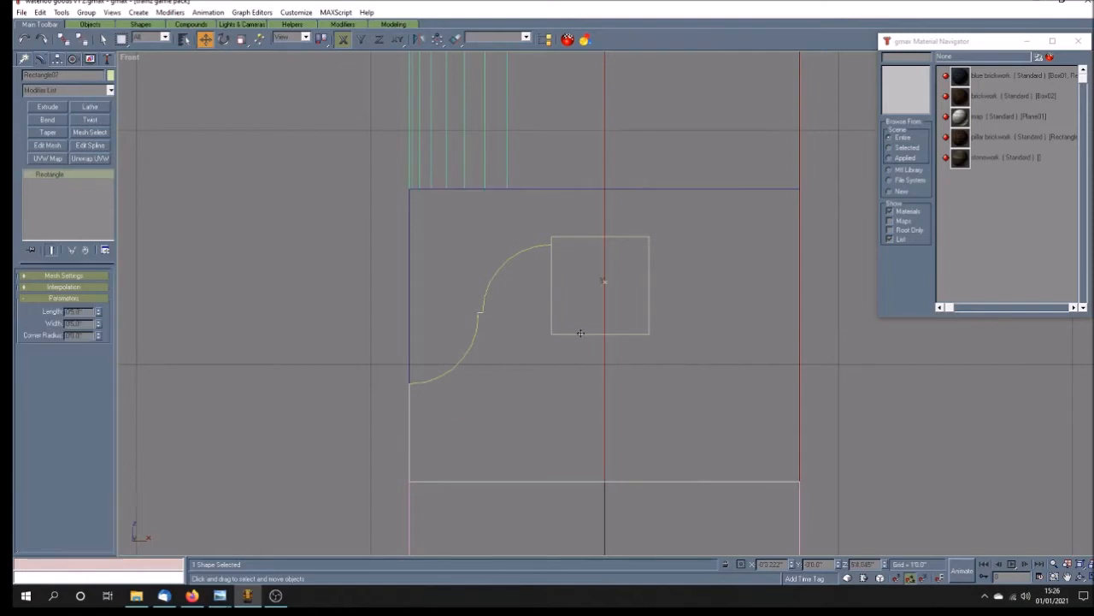
right_click(73, 177)
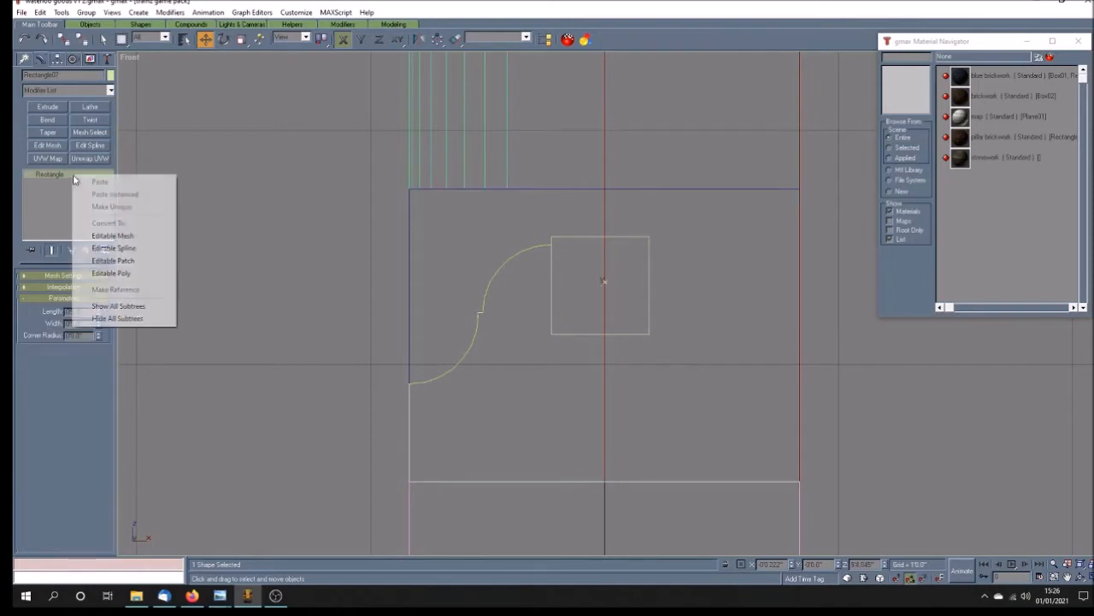
left_click(151, 248)
left_click(29, 174)
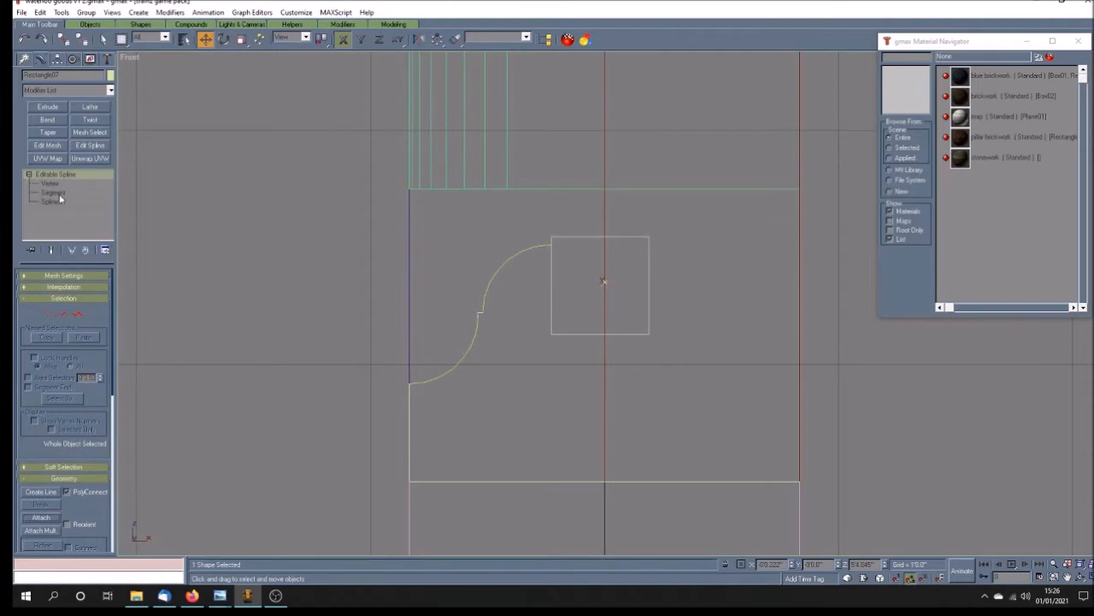
left_click(53, 192)
left_click(573, 334)
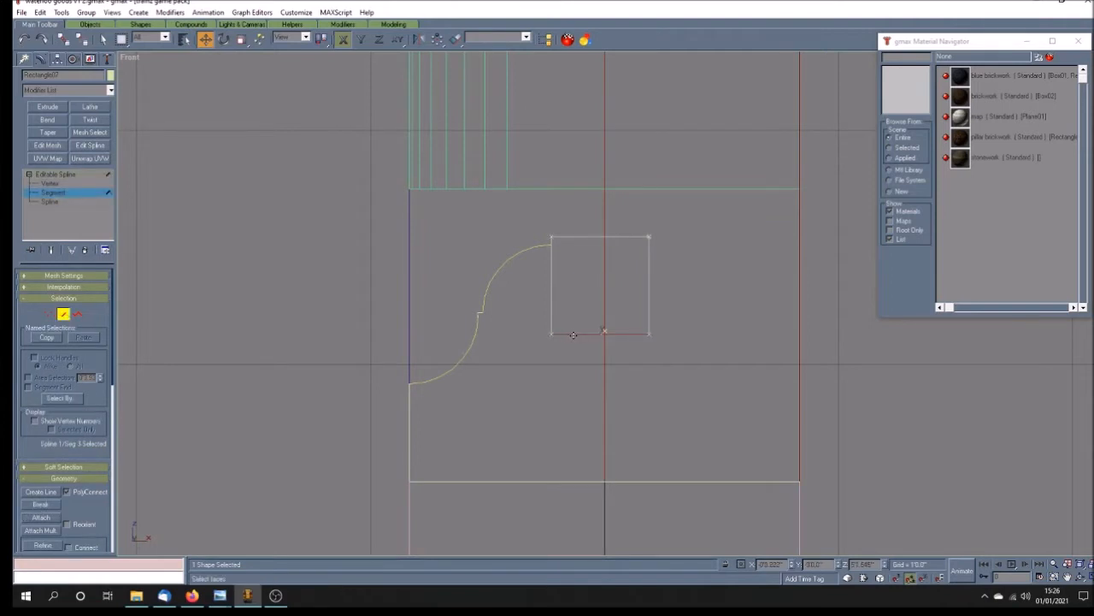
key("Delete")
Step: Move the lower vertex of the upper shape's left line up to the exact height of the arc's end
left_click(82, 183)
left_click_drag(578, 328, 522, 360)
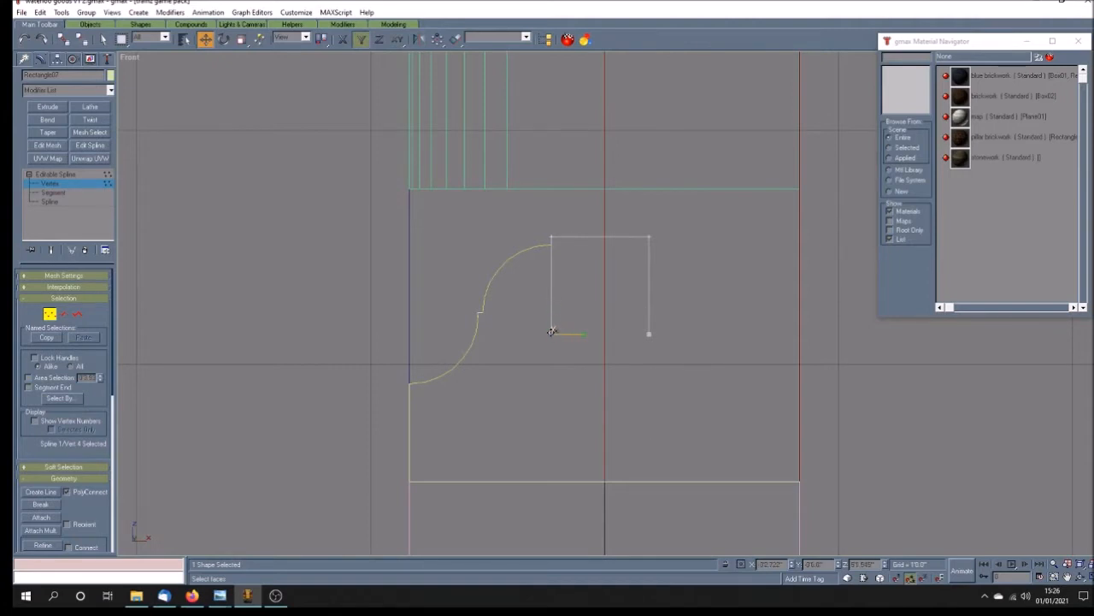
left_click_drag(553, 333, 560, 245)
scroll(557, 247, "up", 5)
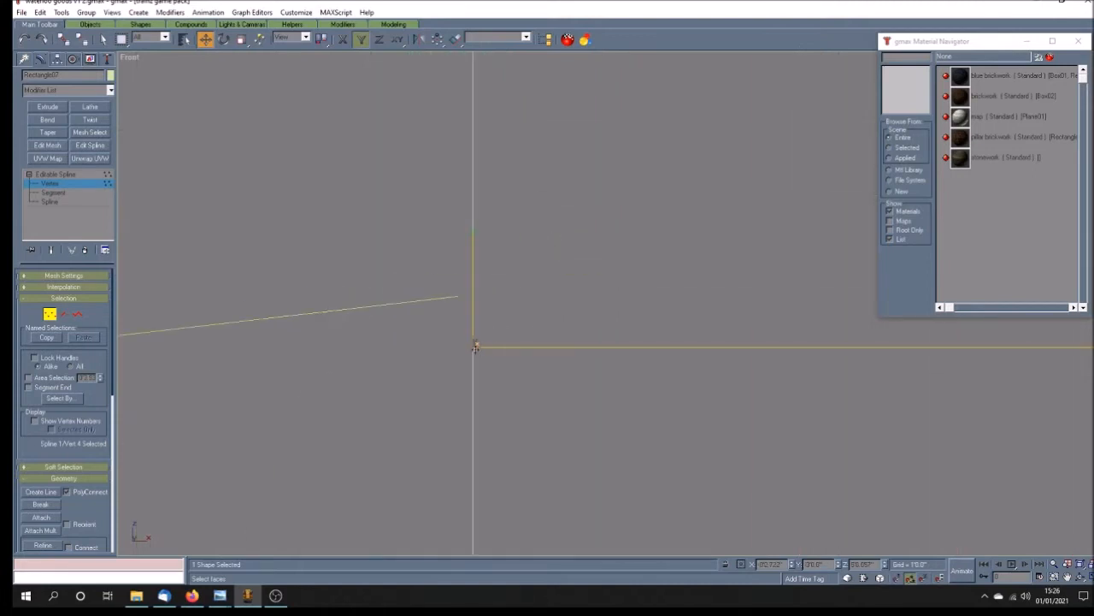
left_click_drag(475, 346, 475, 296)
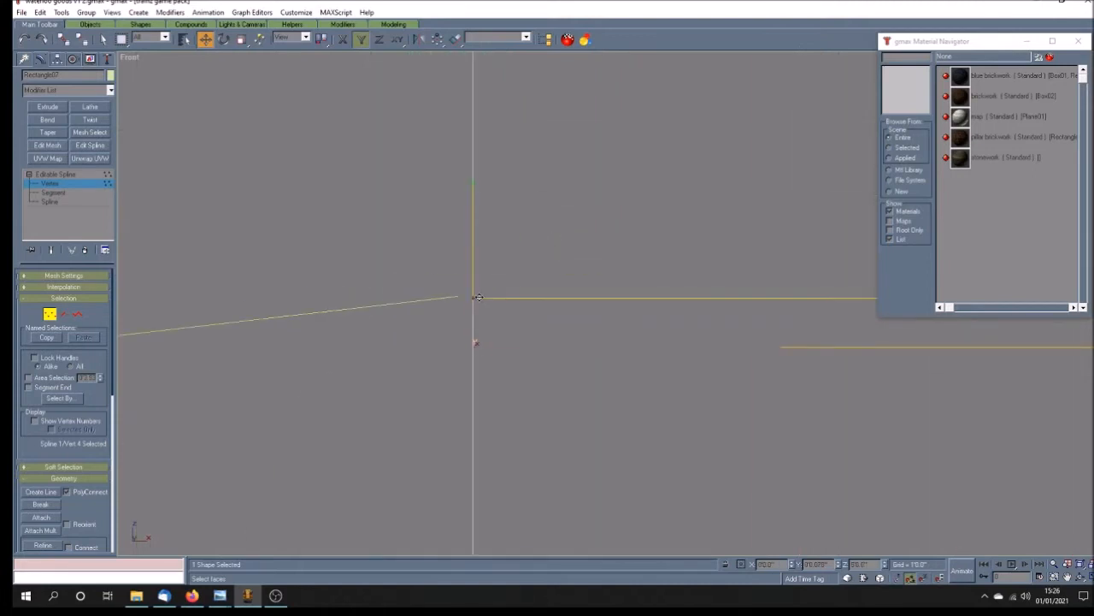
Step: Move the upper rectangle shape horizontally left until its left line meets the end of the upper arc
left_click(89, 183)
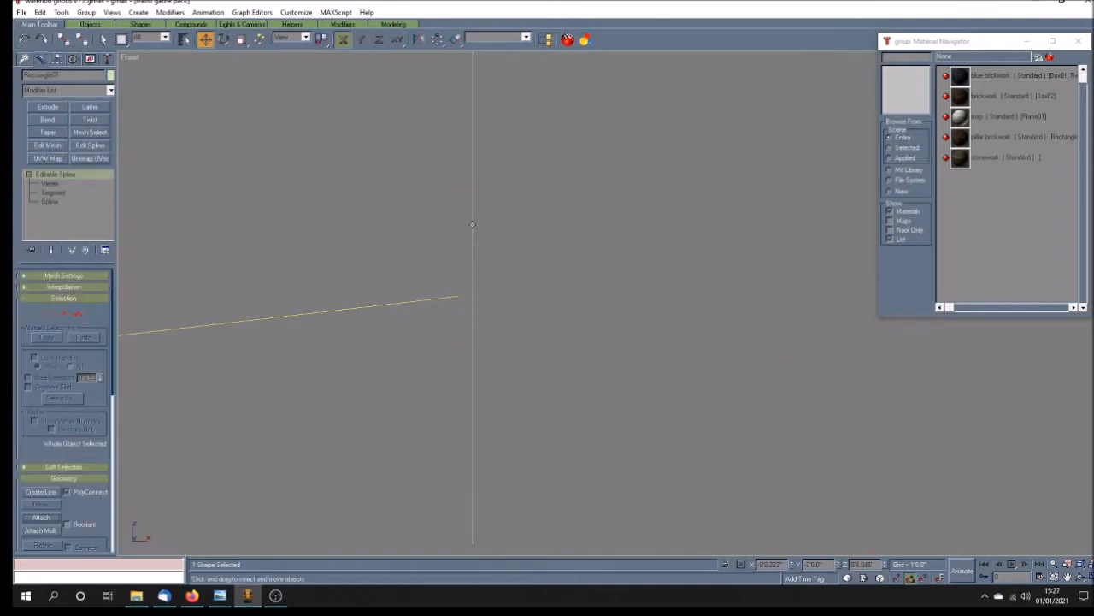
left_click_drag(472, 224, 460, 222)
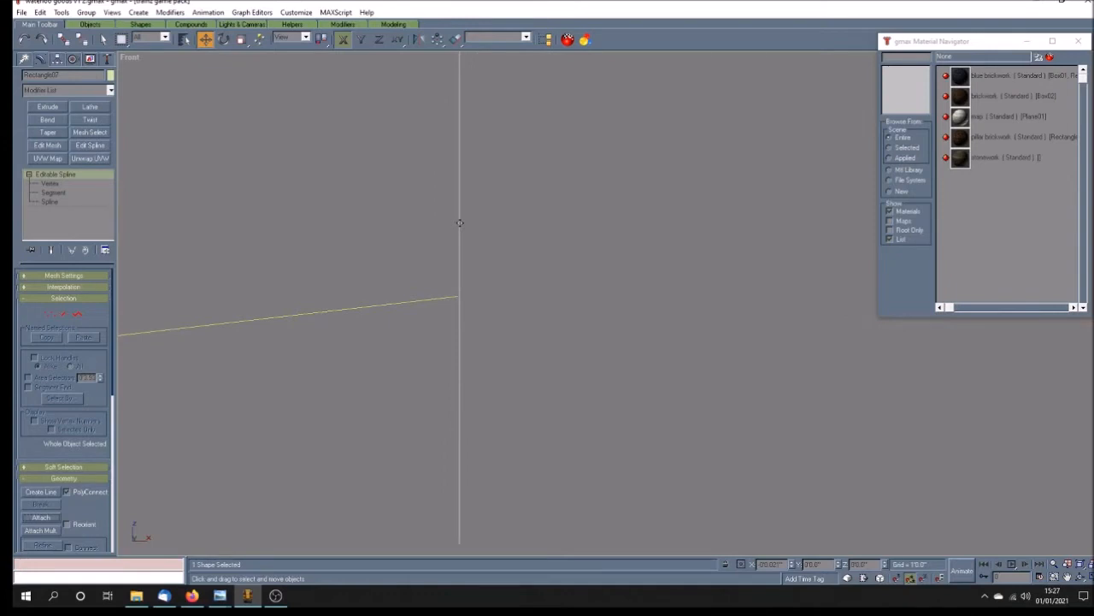
scroll(510, 276, "down", 3)
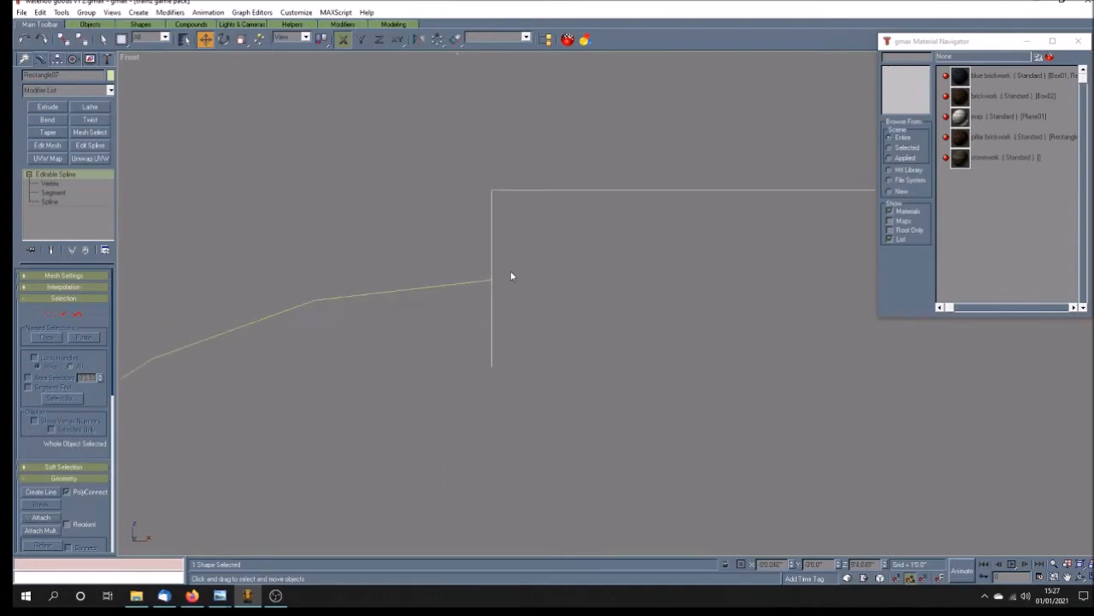
scroll(515, 271, "up", 2)
Step: Shorten the downward Bezier handle of the upper shape's top-left vertex so the short left line stops at the arc's end
left_click(89, 184)
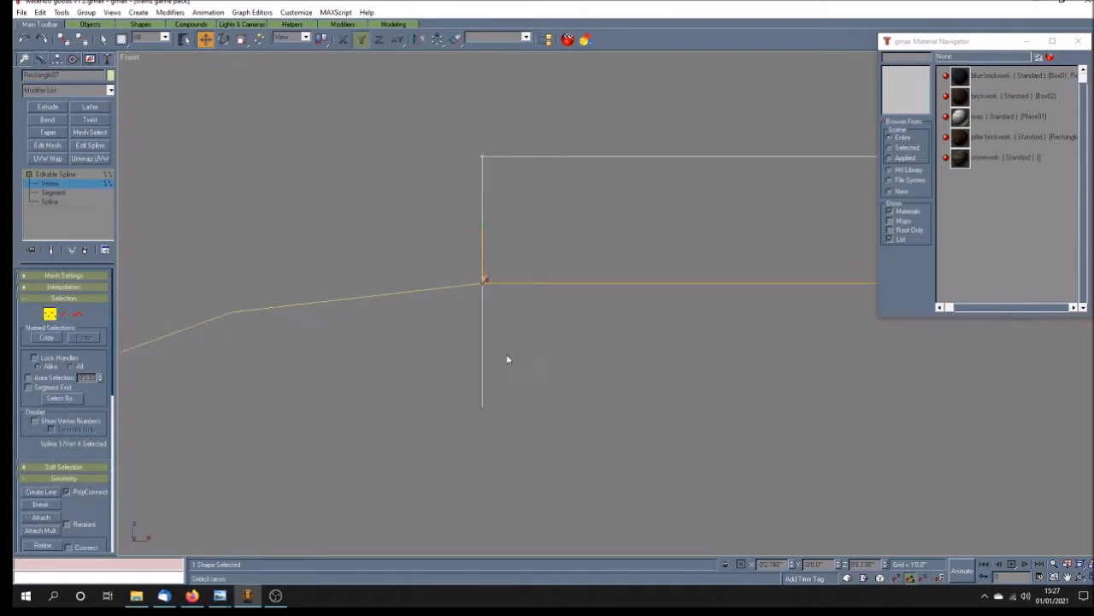
left_click(497, 332)
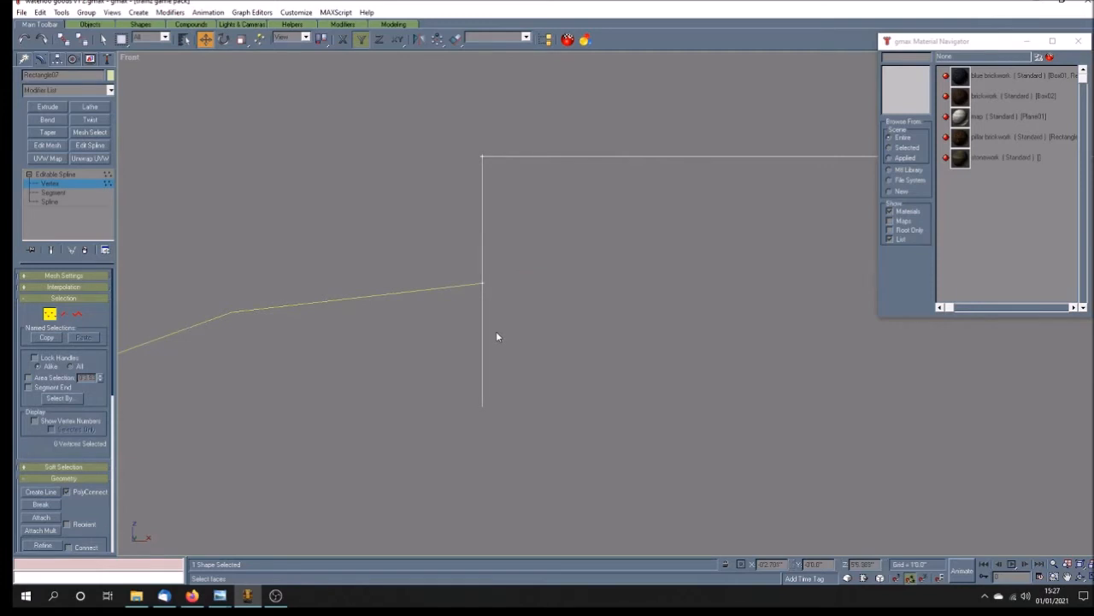
left_click(483, 155)
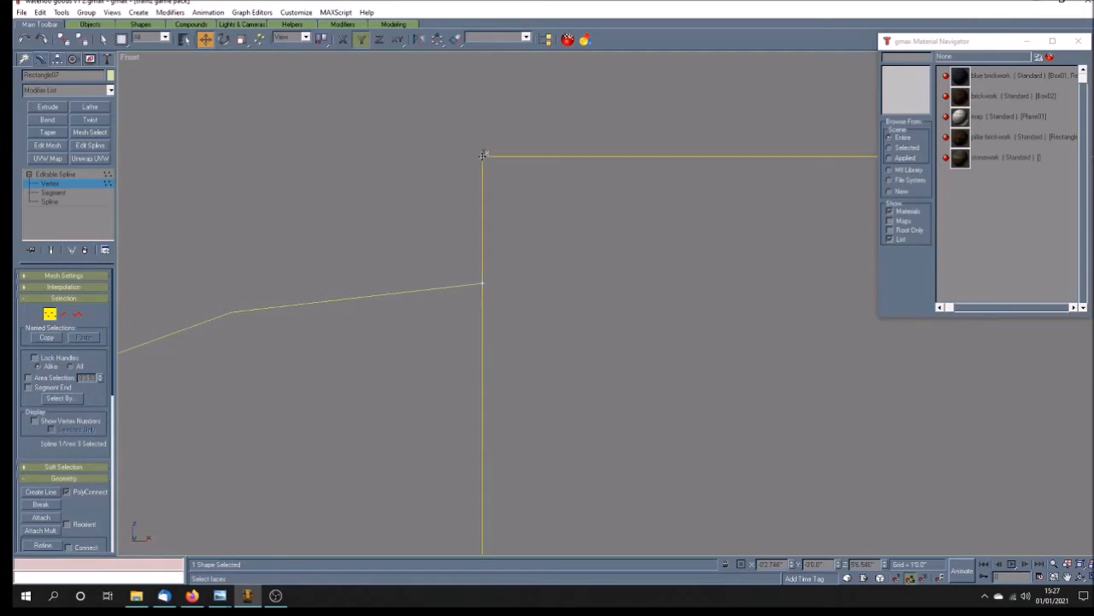
scroll(493, 383, "down", 4)
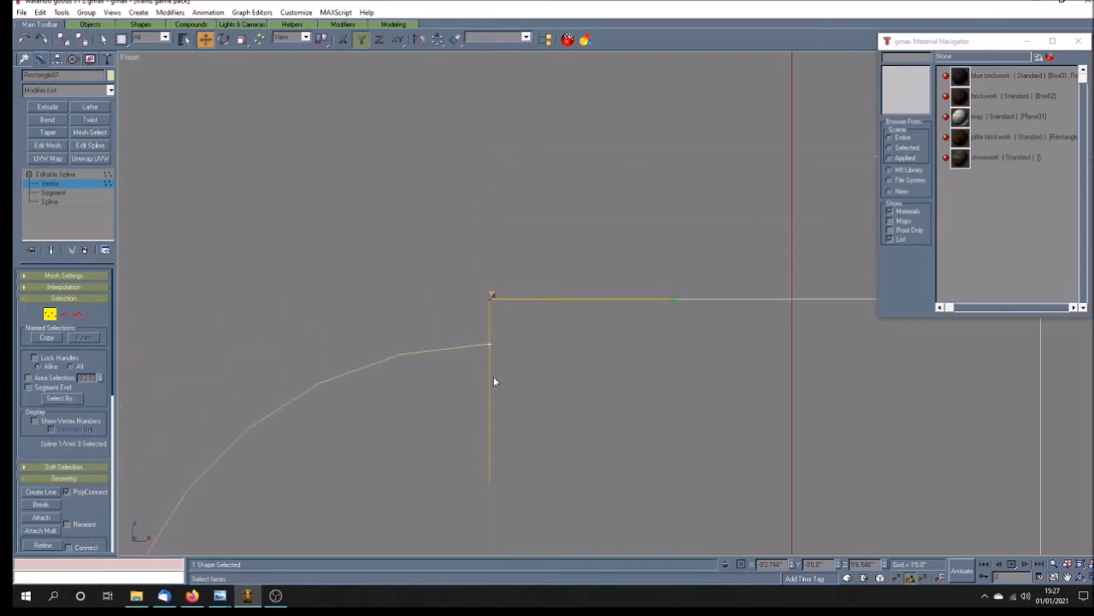
left_click_drag(490, 483, 500, 304)
left_click(499, 365)
scroll(498, 350, "down", 5)
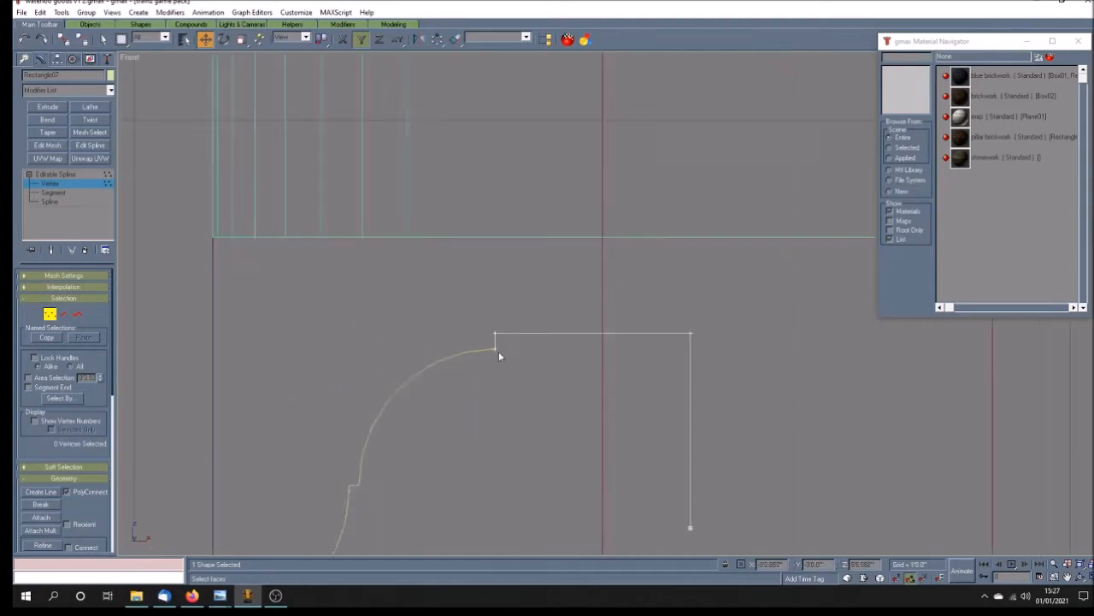
scroll(494, 375, "up", 2)
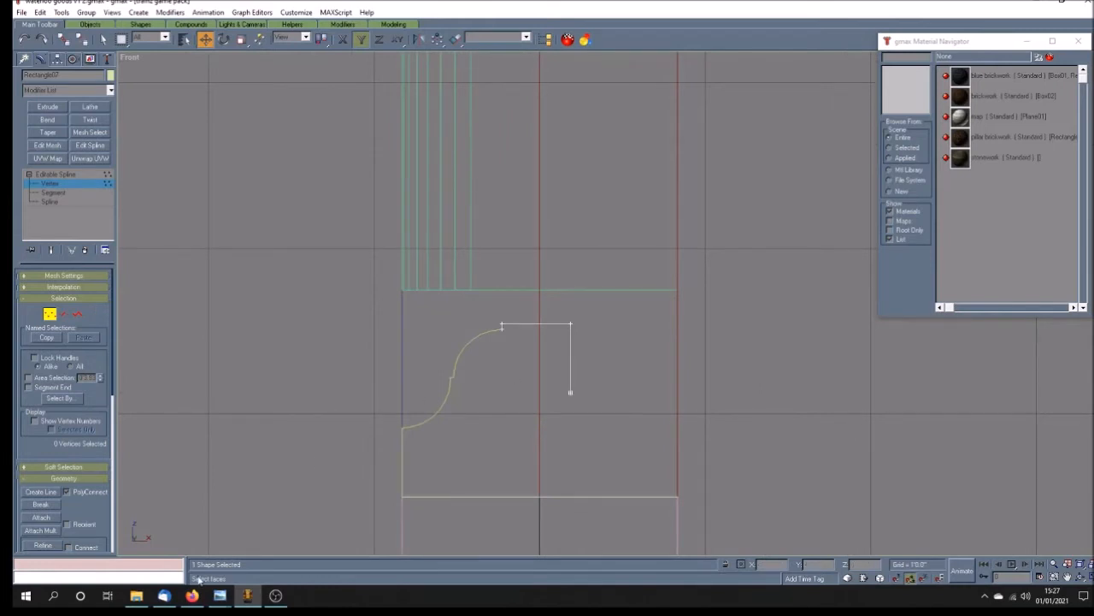
Step: Examine the stone ledge in the wall example.jpg reference photo, and return to the gmax front view
mouse_move(220, 595)
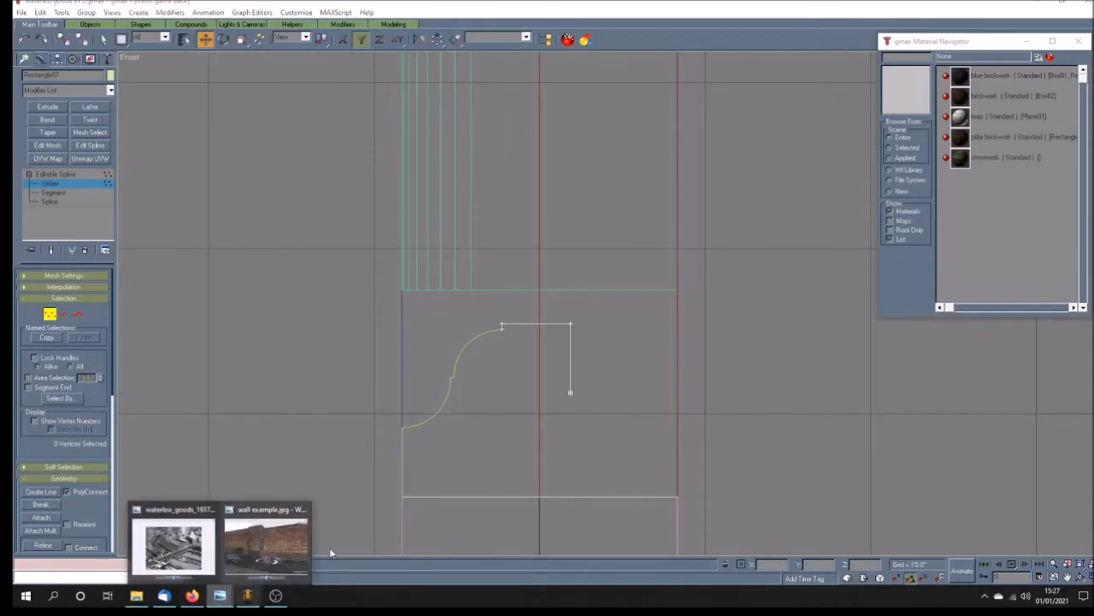
left_click(261, 523)
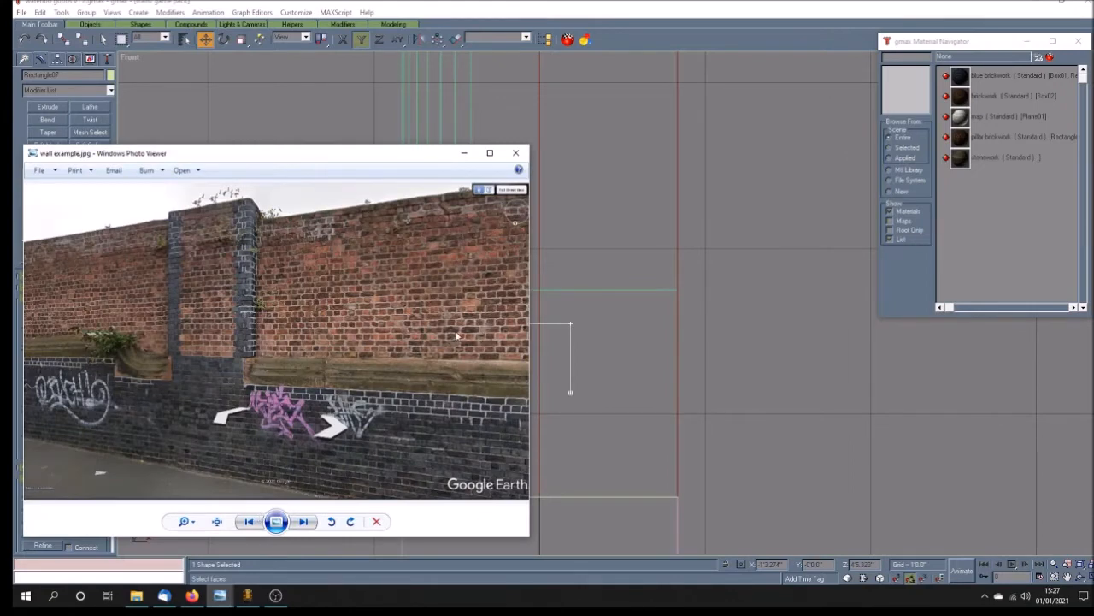
left_click(606, 316)
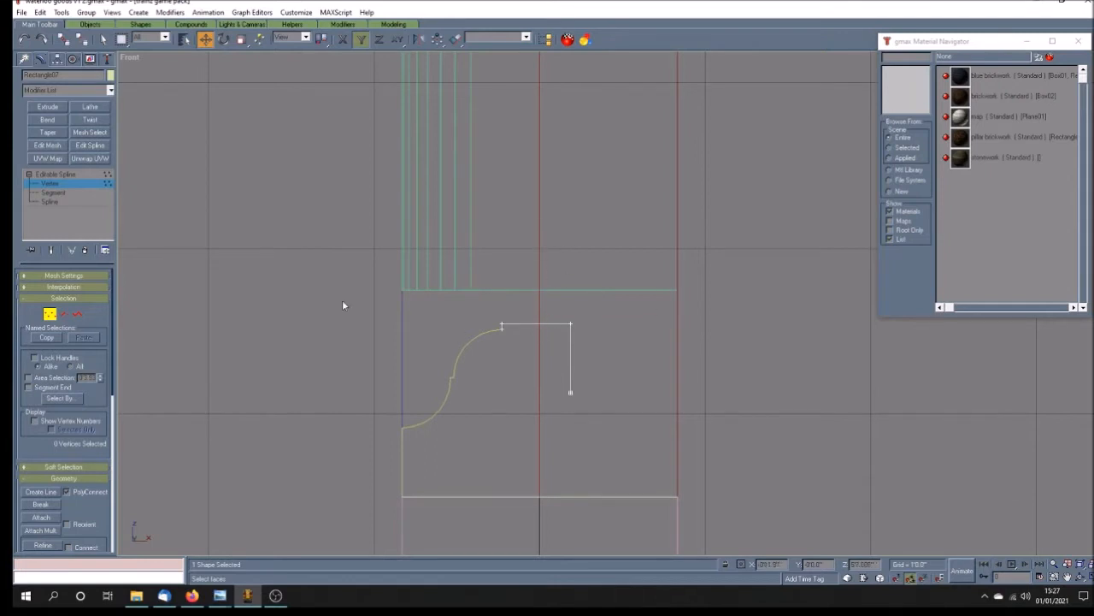
Step: Move the whole upper shape vertically up until its top line meets the top edge of the stone ledge section
left_click(81, 175)
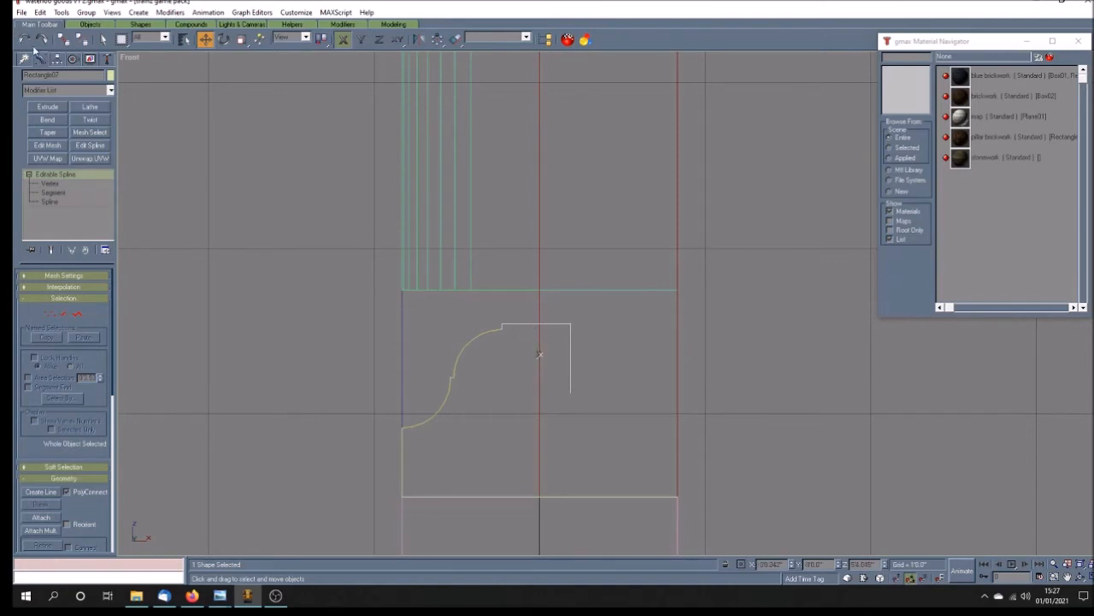
left_click(361, 39)
left_click_drag(570, 330, 581, 297)
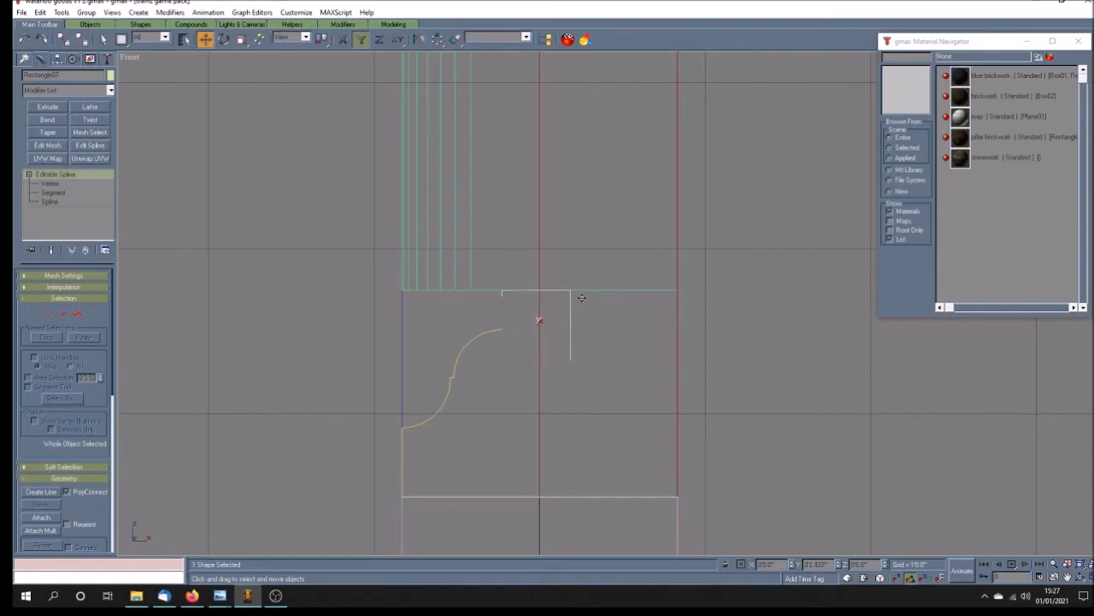
Step: Weld the two coincident vertices where the upper arc meets the small step in the double-arc spline
left_click(473, 337)
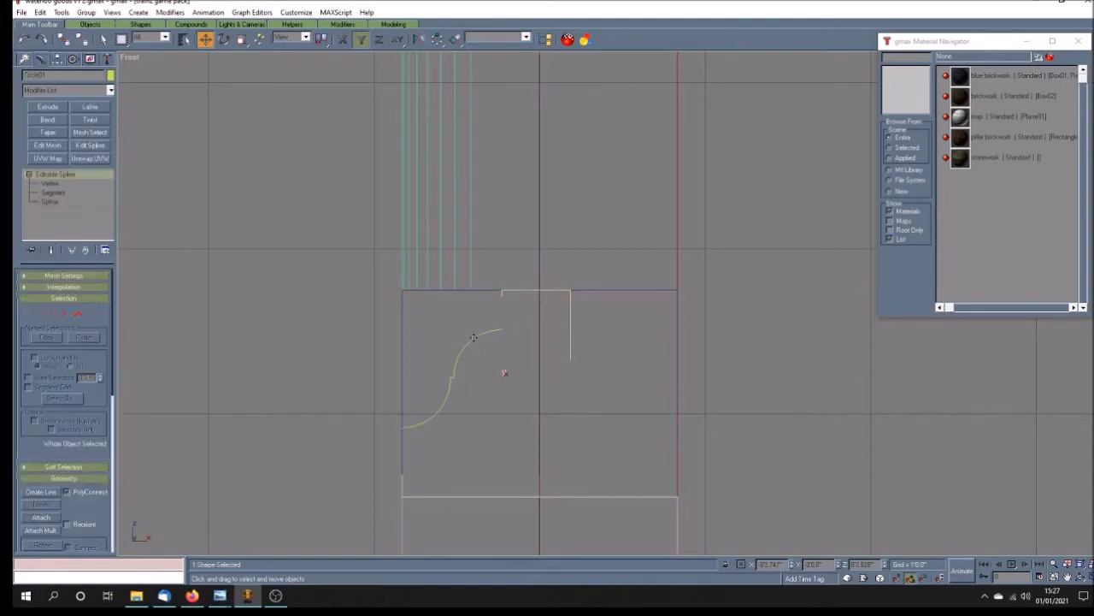
left_click(40, 517)
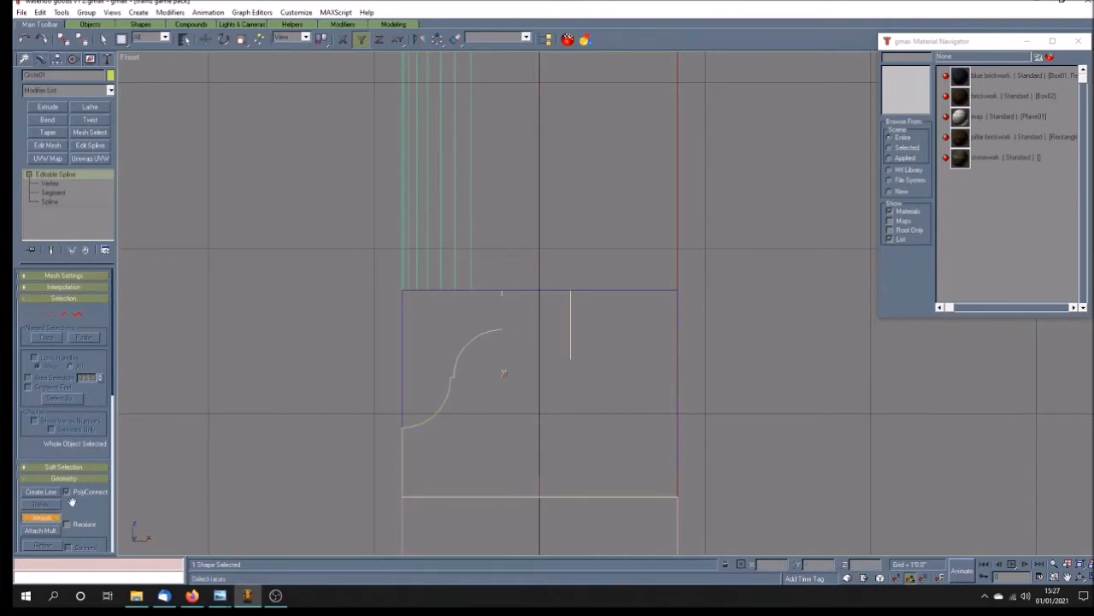
left_click(40, 517)
key("1")
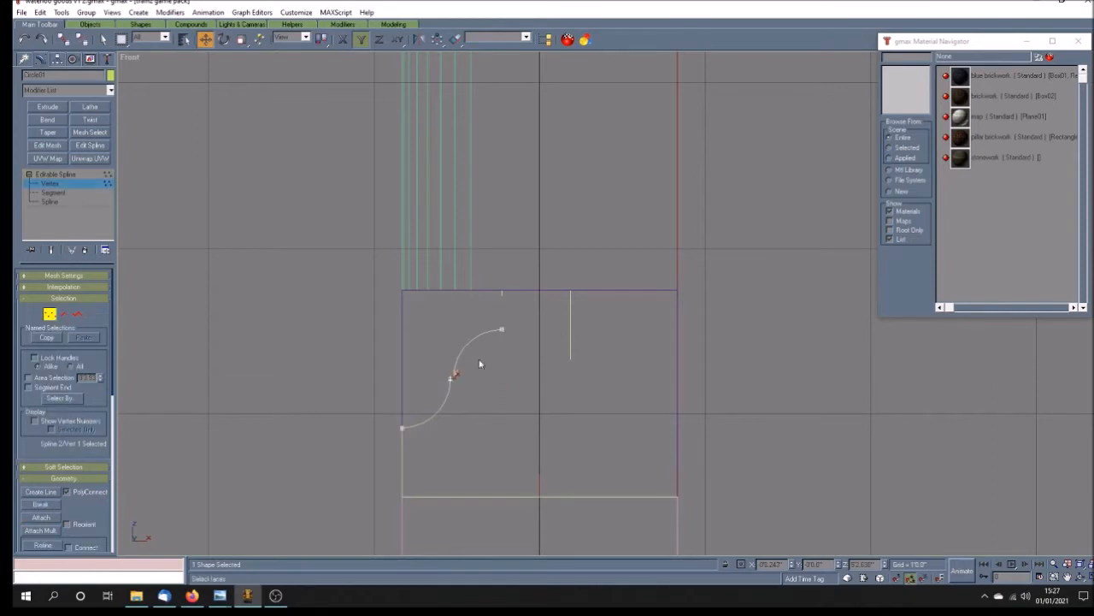
left_click(470, 397)
scroll(445, 385, "up", 5)
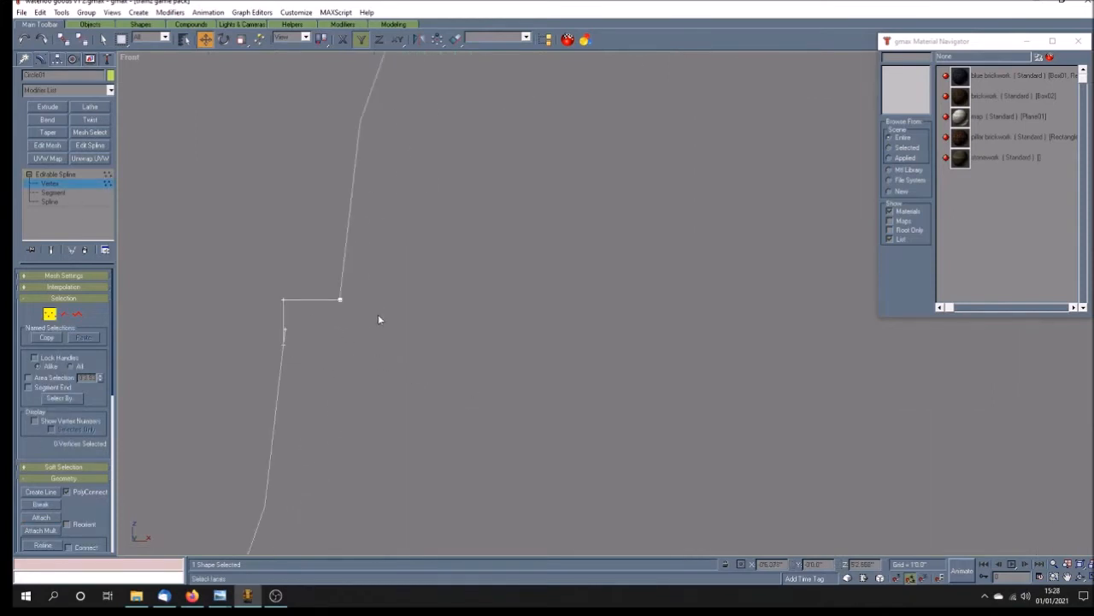
scroll(364, 332, "down", 2)
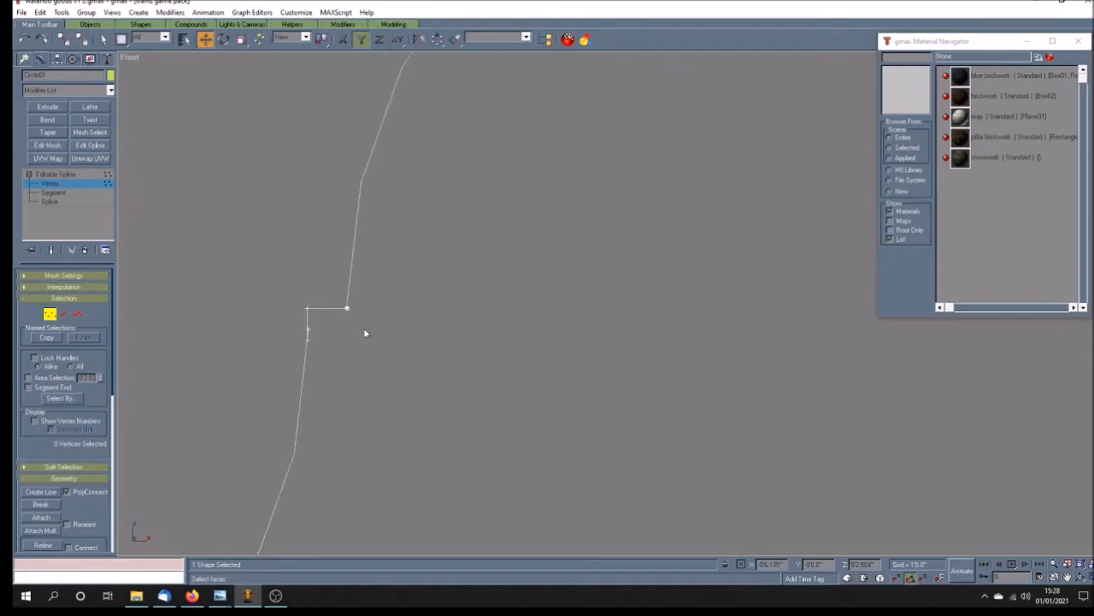
left_click(348, 305)
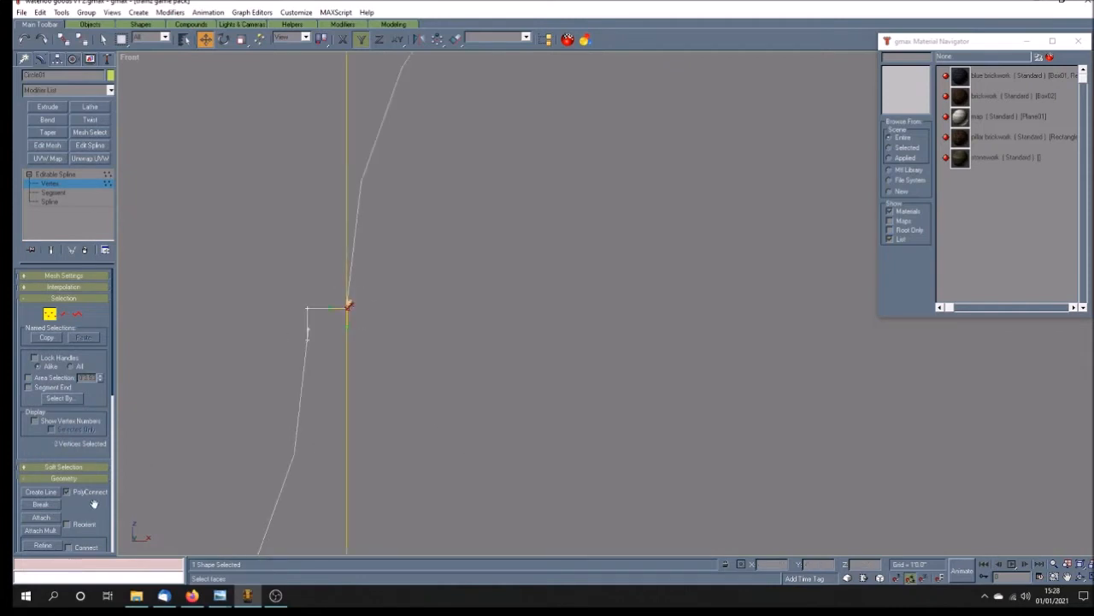
scroll(92, 504, "down", 3)
left_click(50, 482)
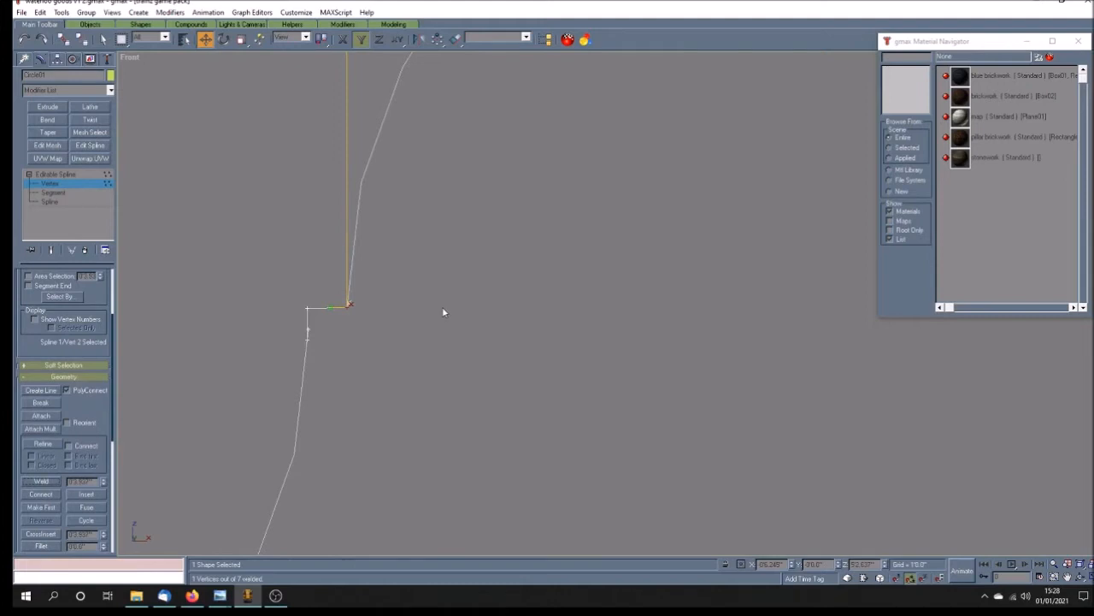
Step: Select the small step's vertices together with the upper arc's end vertex and raise them level with the lower arc's end
left_click(406, 316)
left_click_drag(277, 303, 396, 314)
left_click_drag(319, 347, 322, 350, "ctrl")
scroll(414, 339, "down", 3)
left_click_drag(611, 118, 549, 172, "ctrl")
scroll(394, 324, "up", 8)
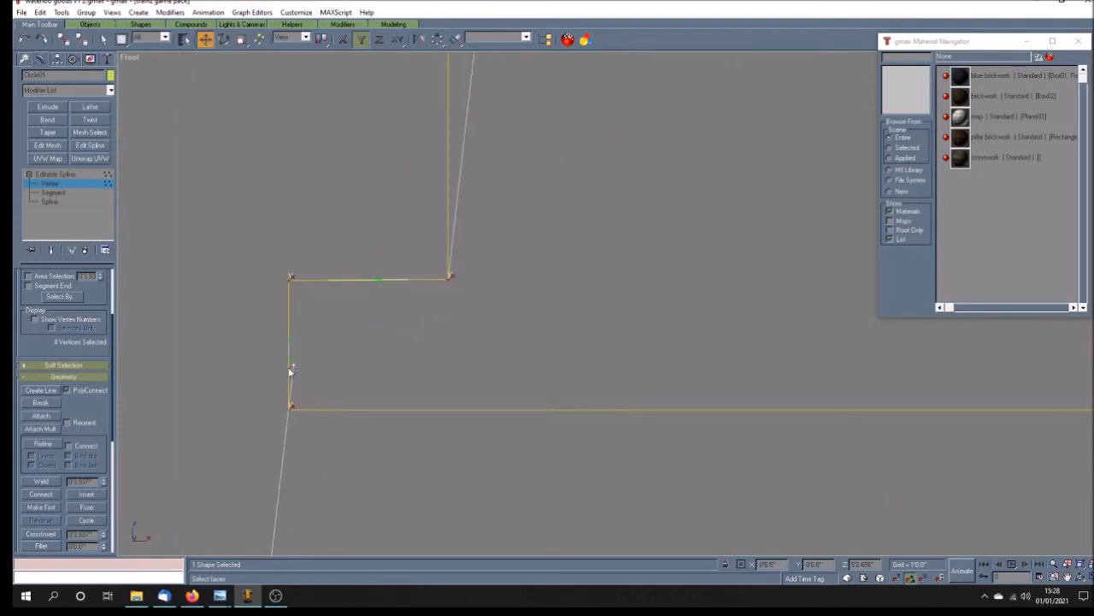
left_click_drag(447, 280, 450, 231)
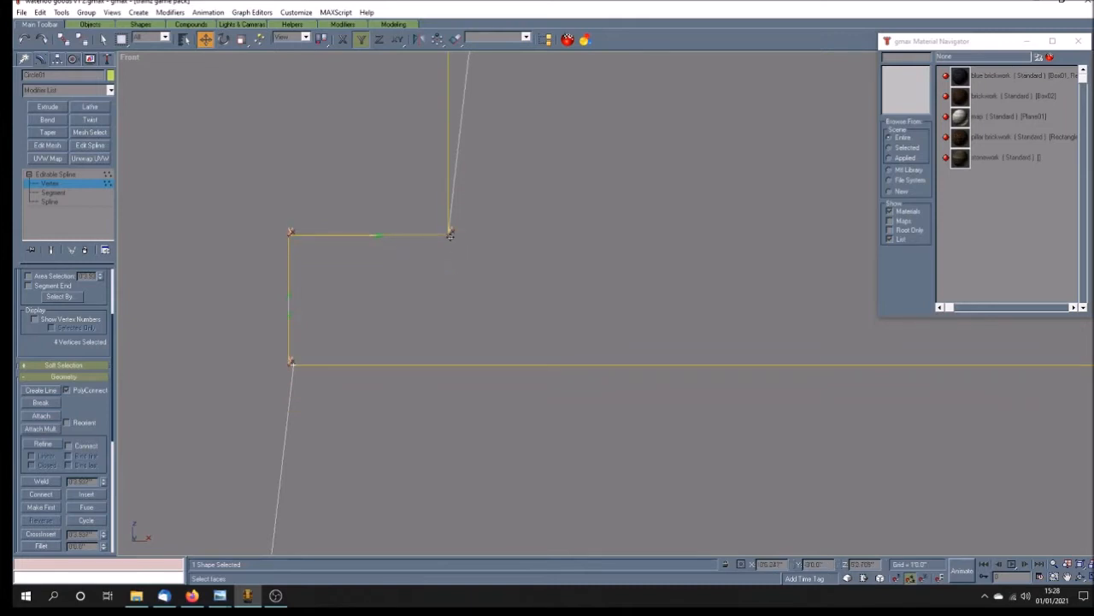
Step: Shift the selected vertices horizontally right onto the lower arc's end and weld the coincident endpoints
key("F5")
left_click_drag(451, 235, 455, 236)
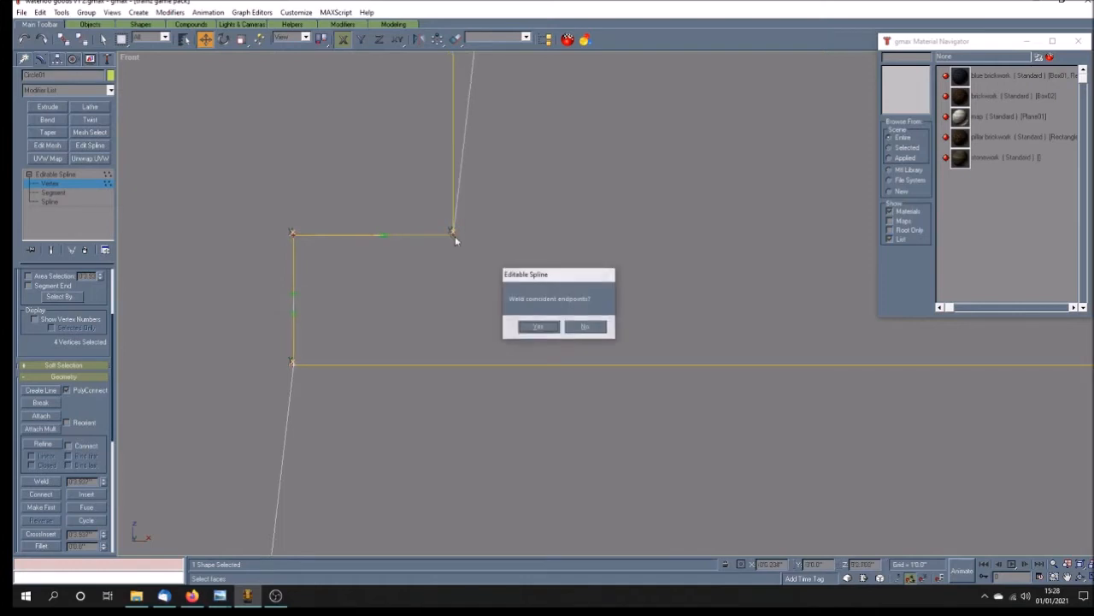
left_click(535, 325)
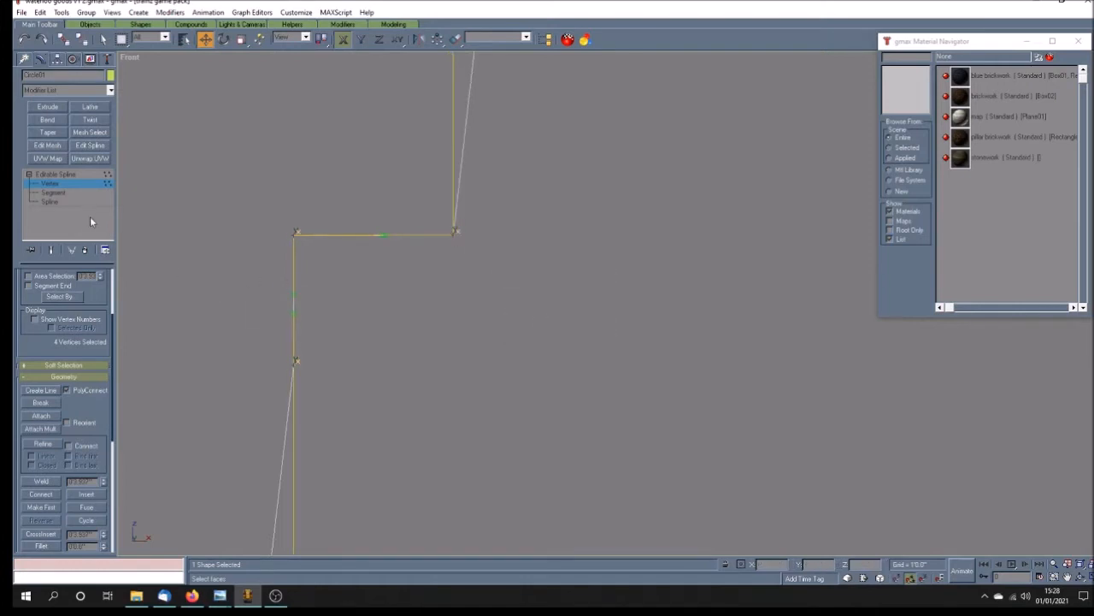
left_click(81, 182)
left_click(396, 342)
scroll(395, 339, "down", 5)
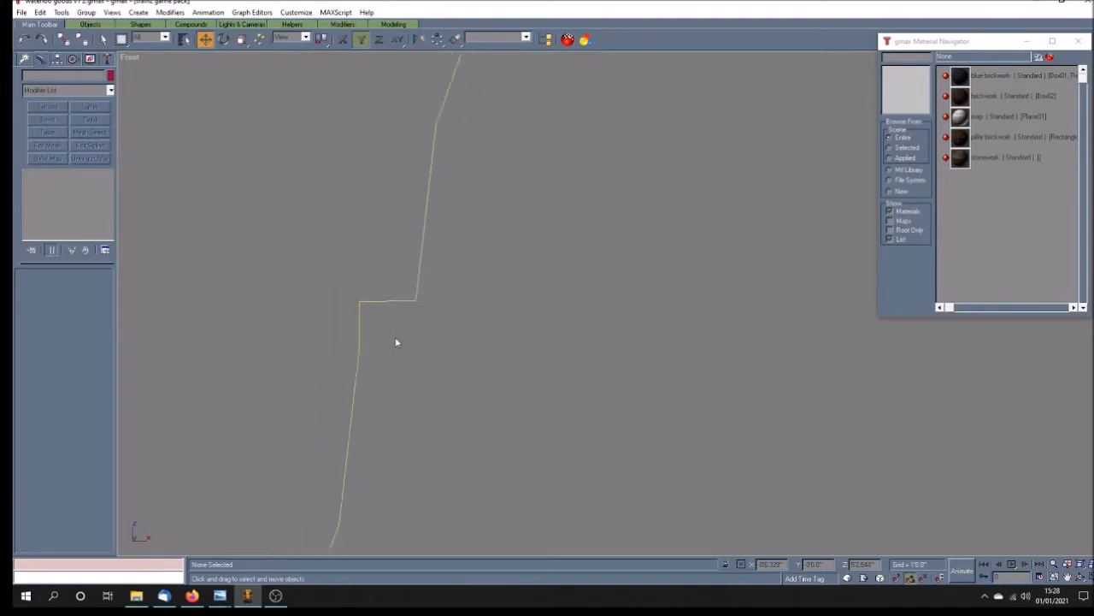
Step: Lower only the step's corner vertex at the upper arc slightly so the step's top edge is horizontal
scroll(393, 325, "up", 5)
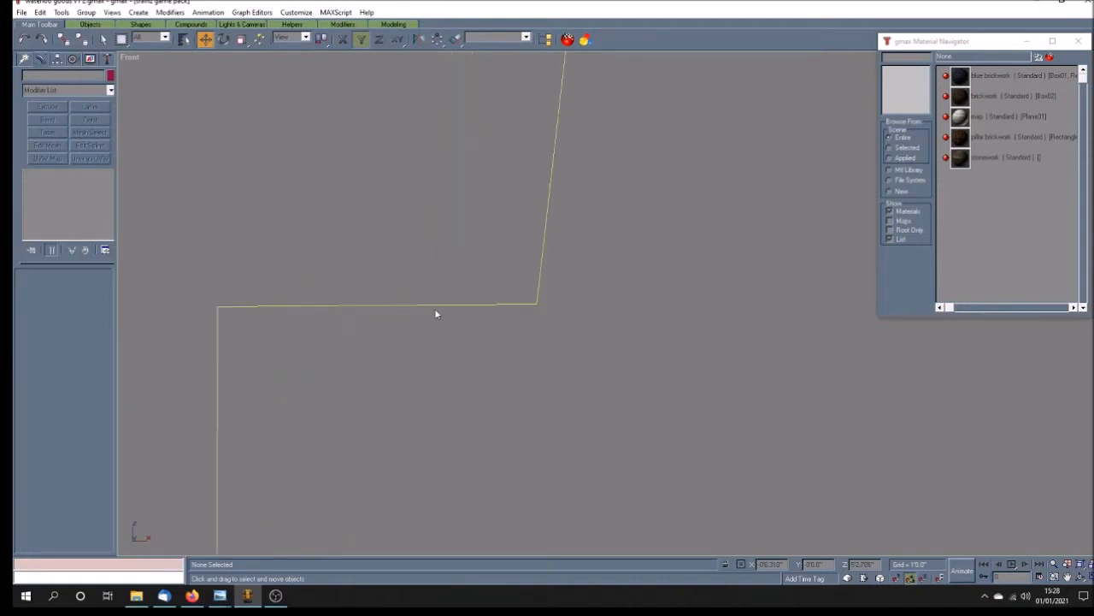
left_click(433, 305)
left_click(51, 183)
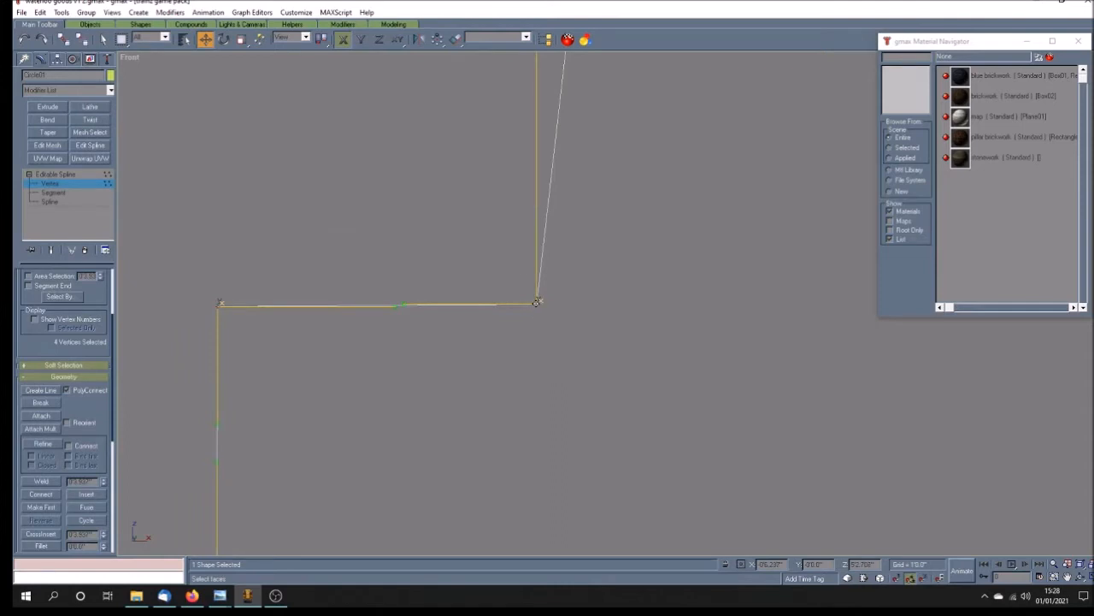
key("F6")
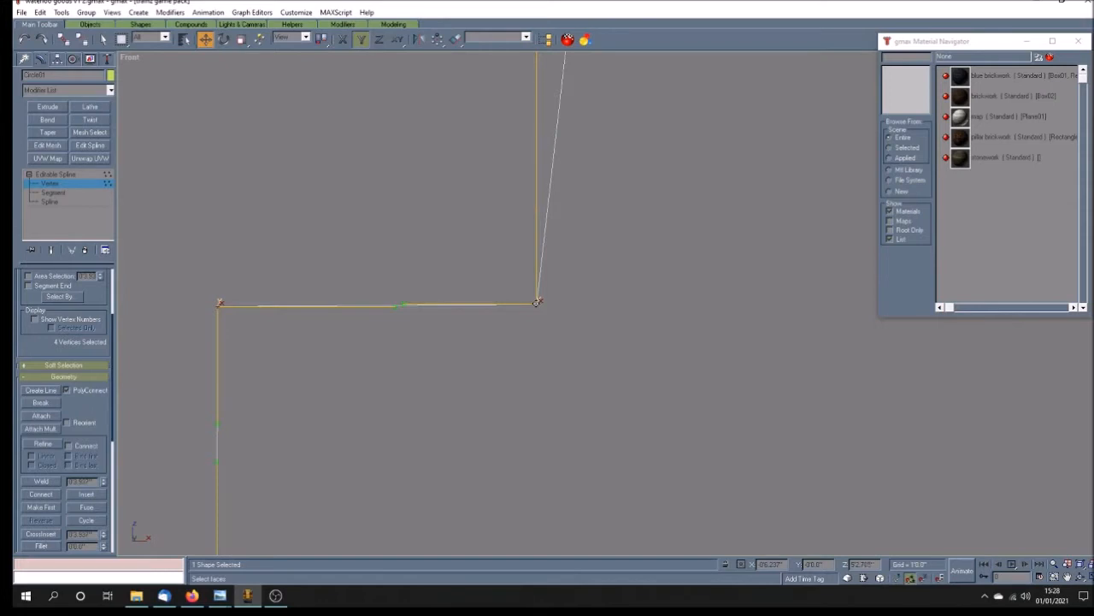
left_click_drag(536, 302, 539, 304)
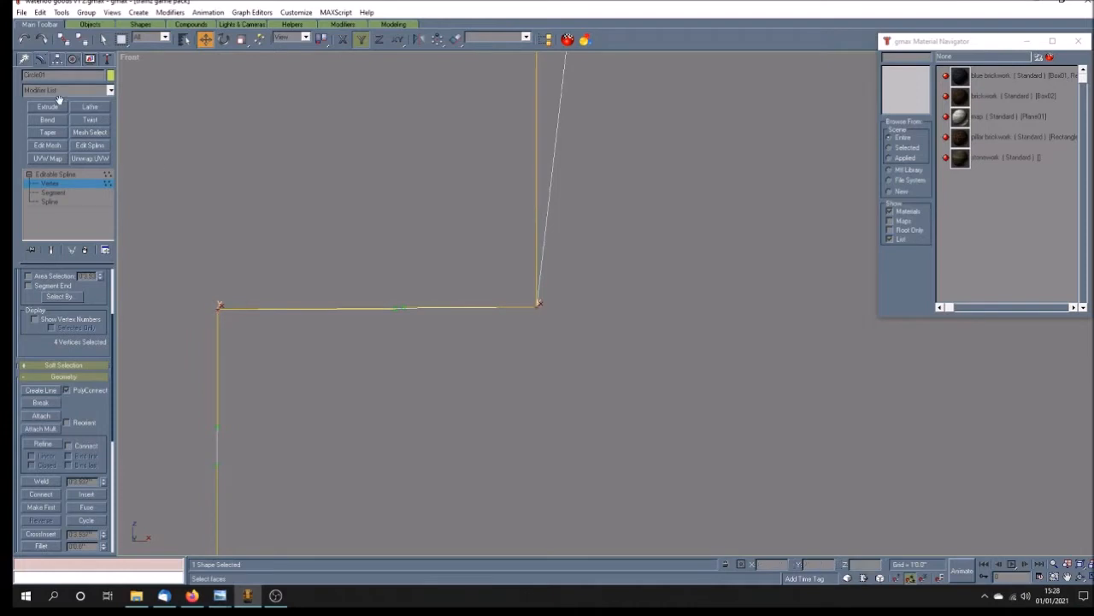
left_click(644, 365)
left_click(537, 303)
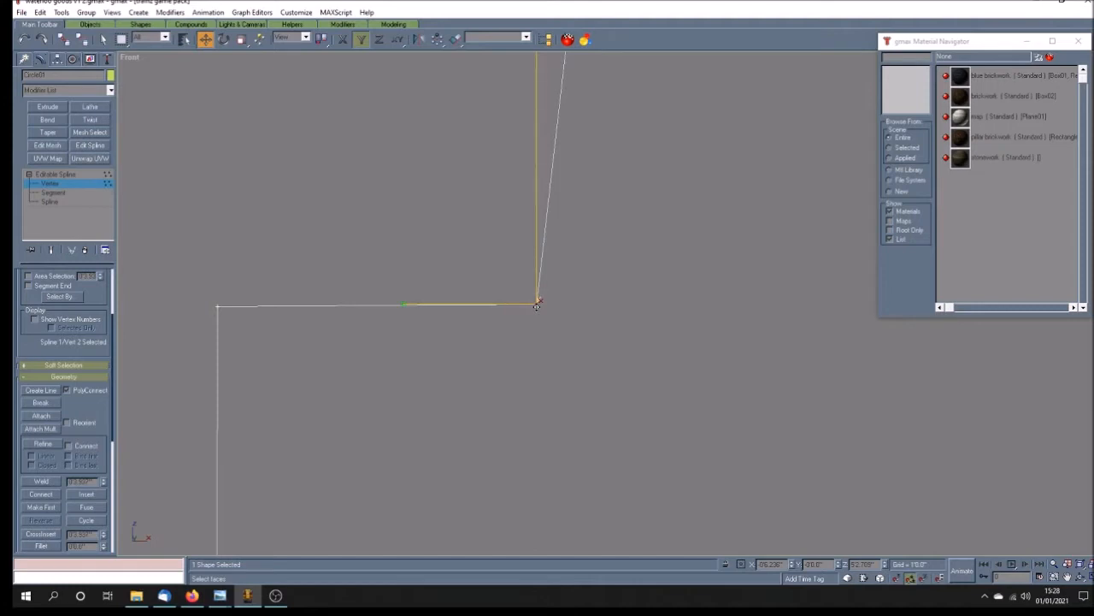
left_click_drag(537, 306, 536, 308)
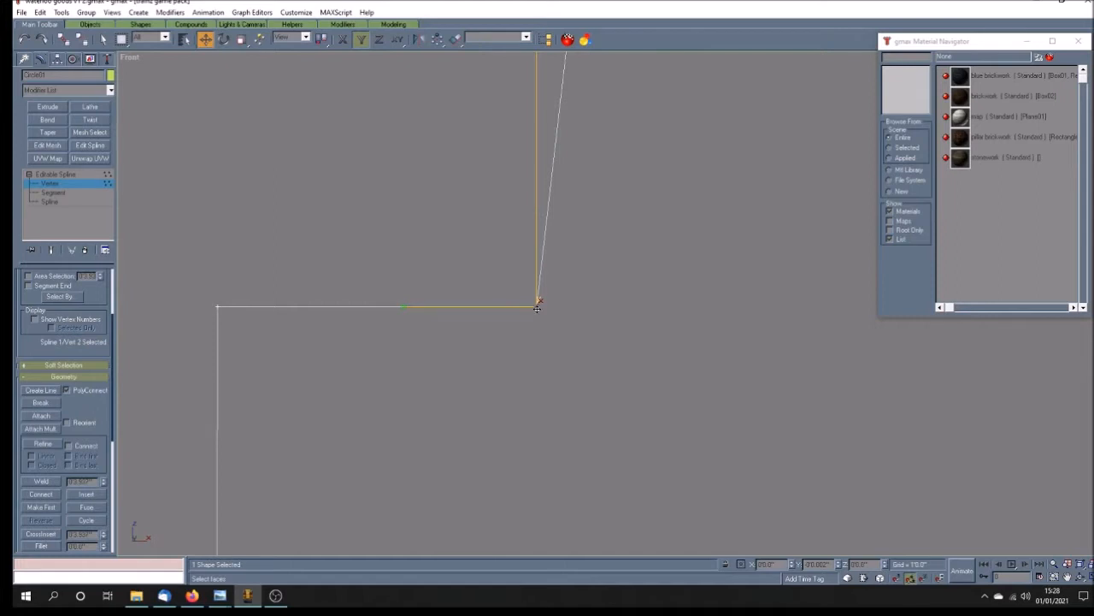
left_click(456, 342)
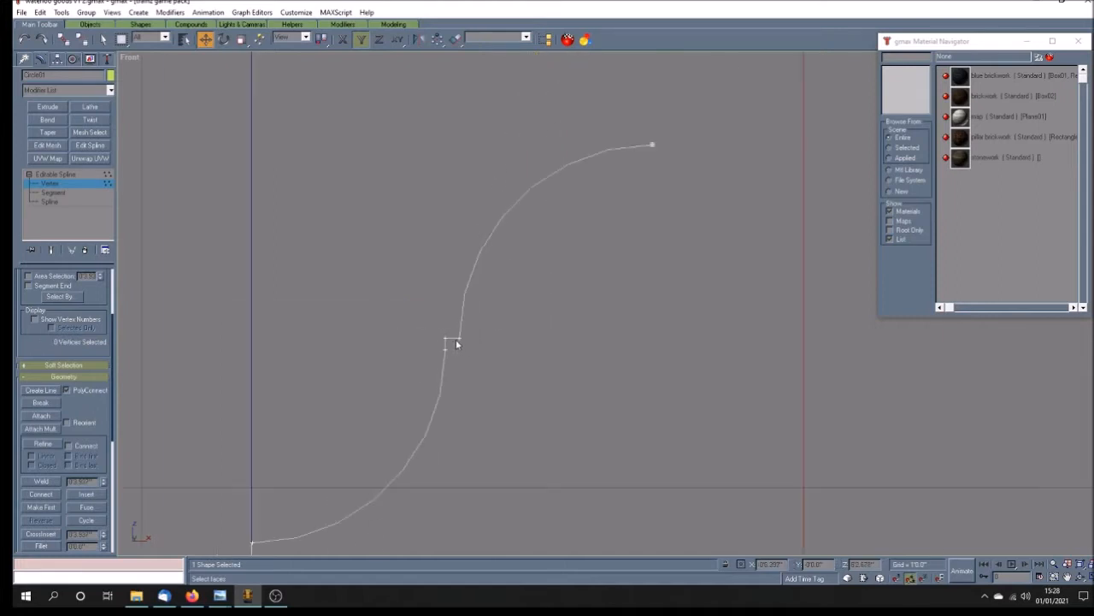
Step: Center the double-arc spline's pivot to the object, affecting the pivot only
scroll(456, 339, "down", 4)
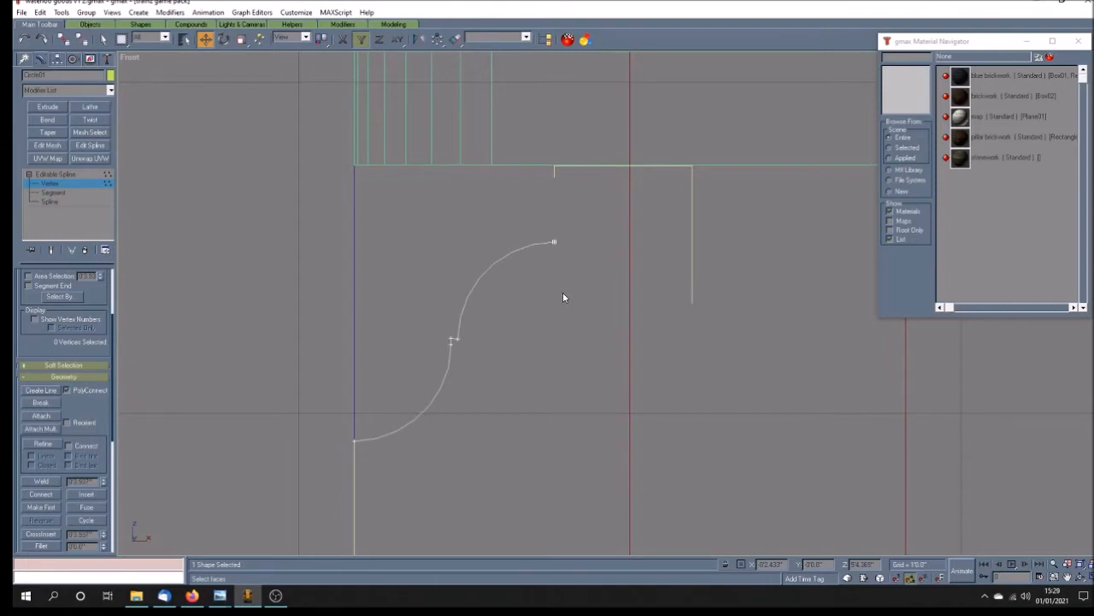
left_click(82, 174)
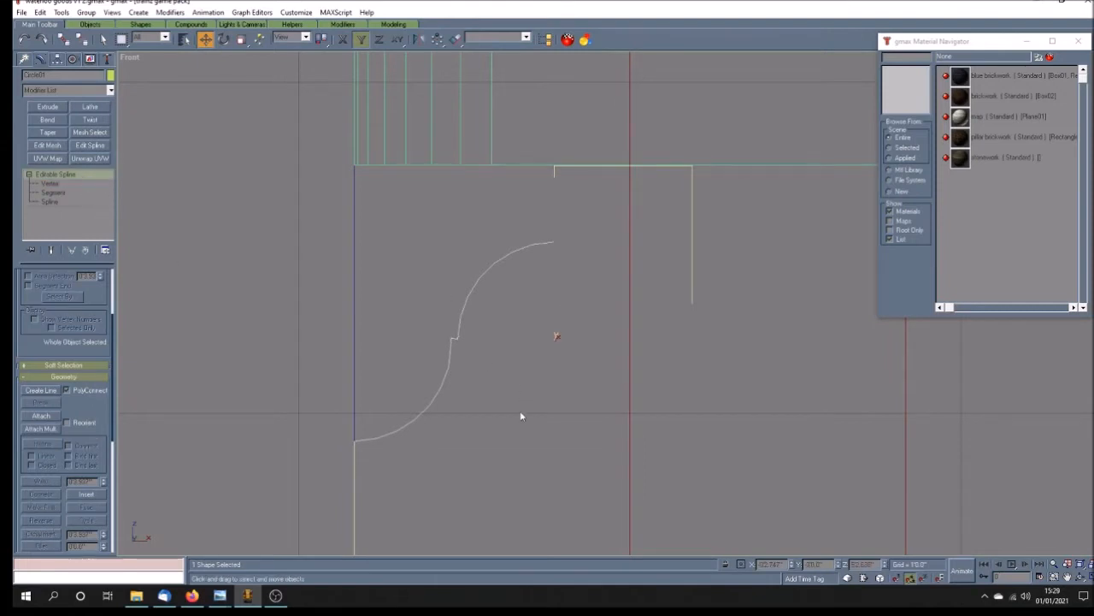
left_click(57, 58)
left_click(63, 131)
left_click(63, 189)
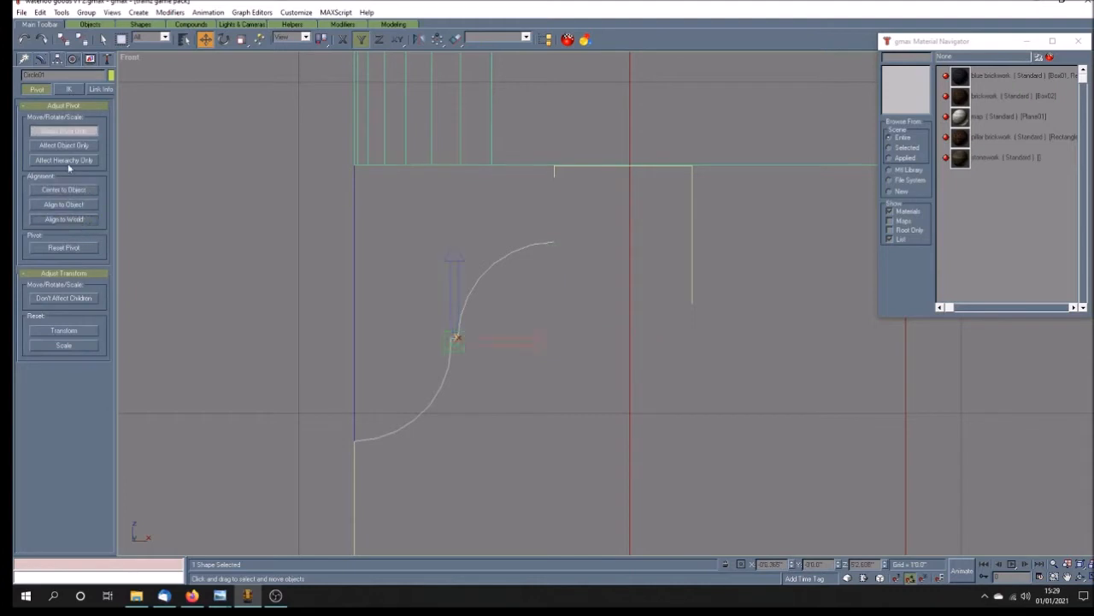
Step: Finish the pivot adjustment and scale the double-arc spline uniformly to 132 percent
left_click(70, 130)
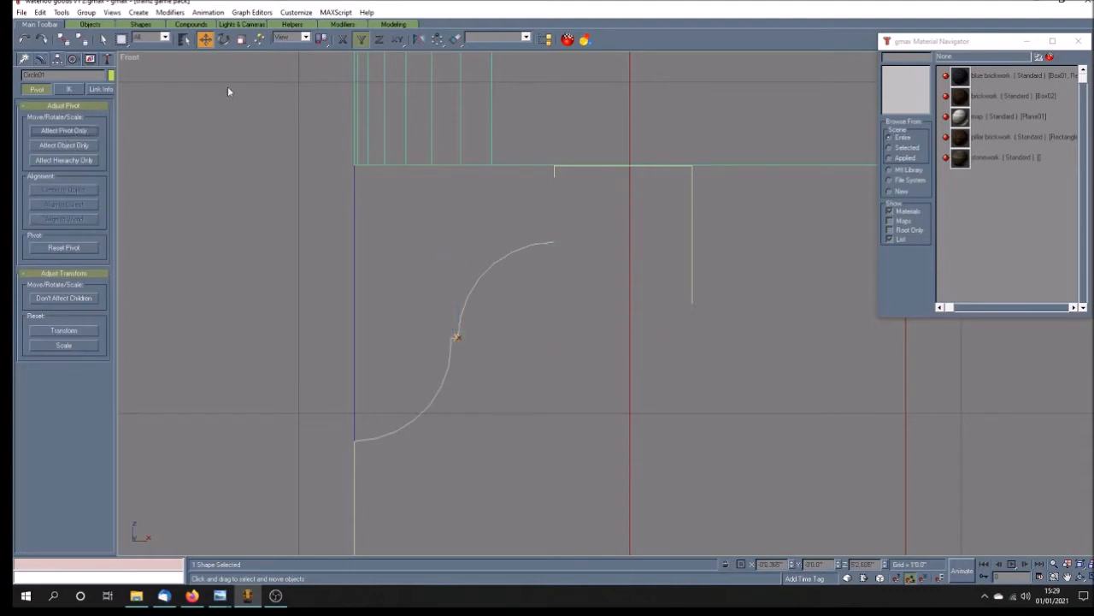
left_click(241, 38)
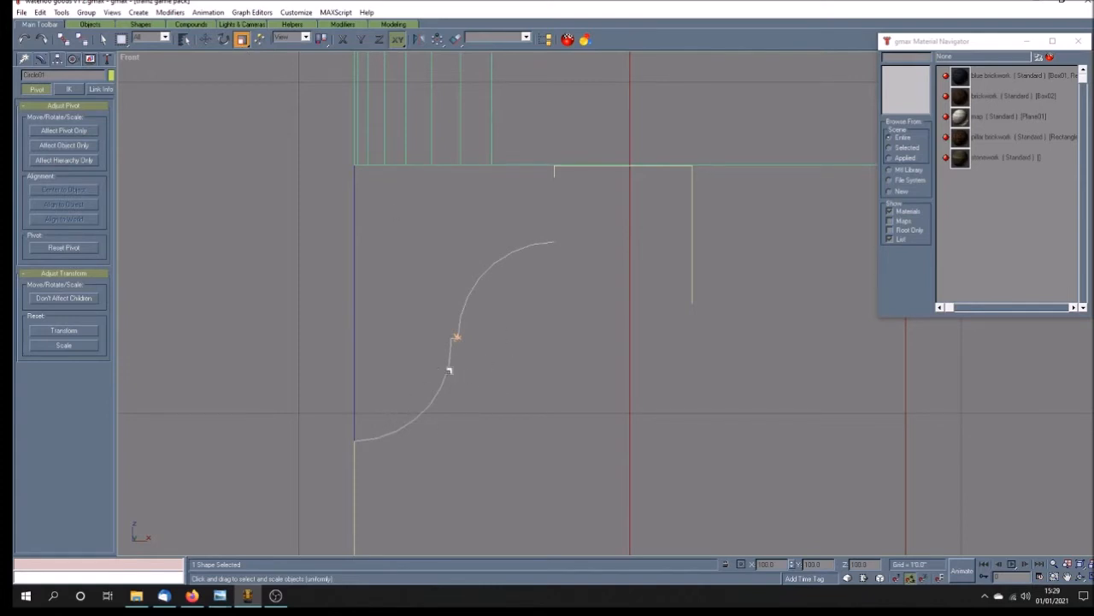
left_click_drag(449, 370, 451, 351)
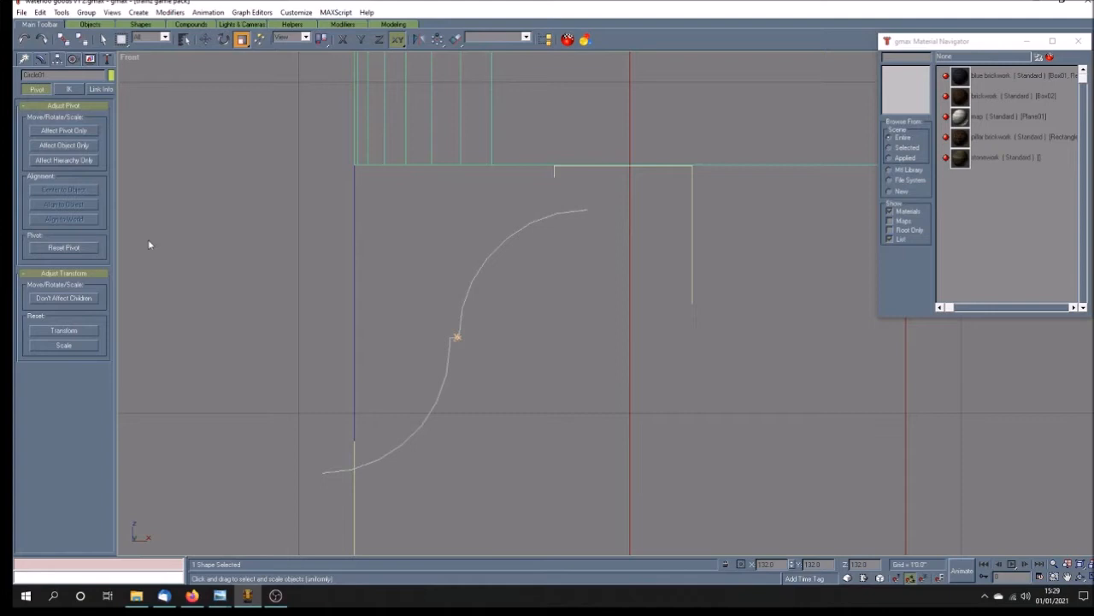
Step: Move the double-arc spline vertically and horizontally so its lower end meets the upper end of the base outline's left edge
left_click(206, 40)
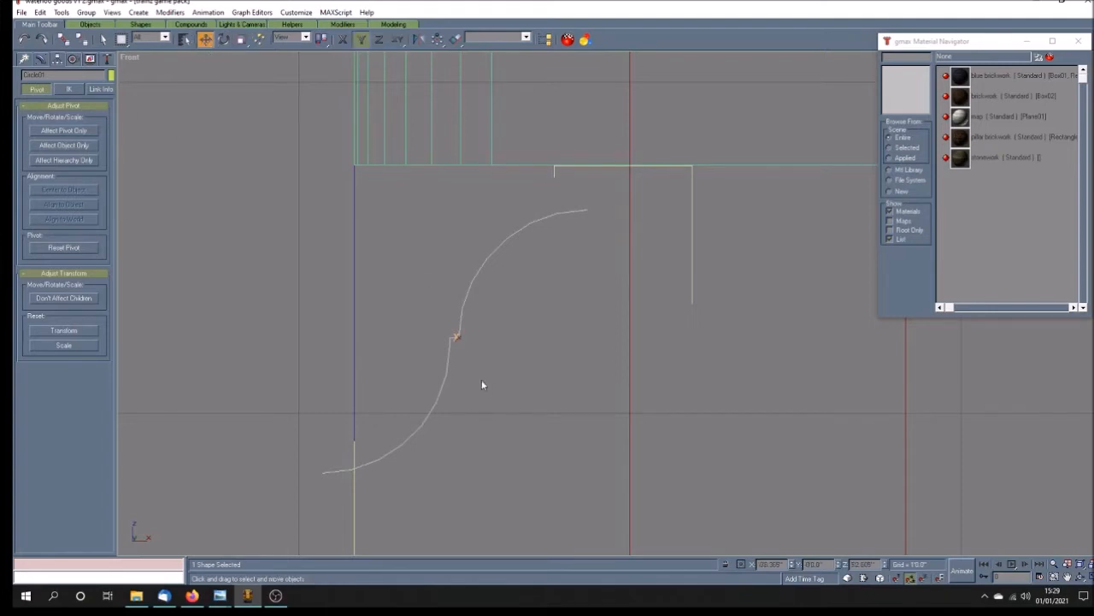
left_click_drag(442, 382, 442, 353)
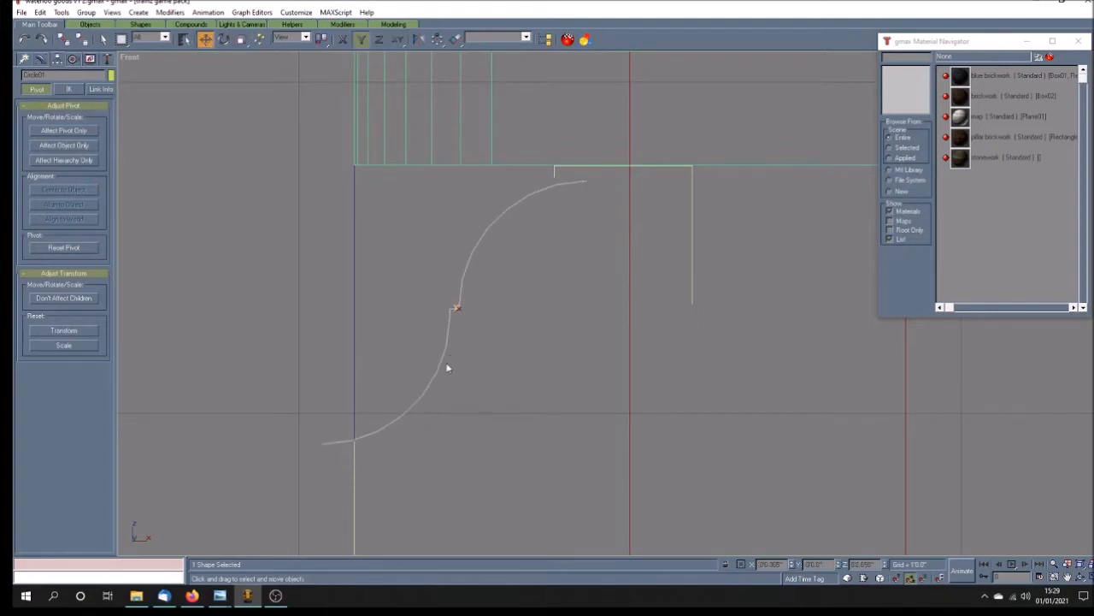
scroll(345, 429, "up", 5)
scroll(346, 428, "down", 2)
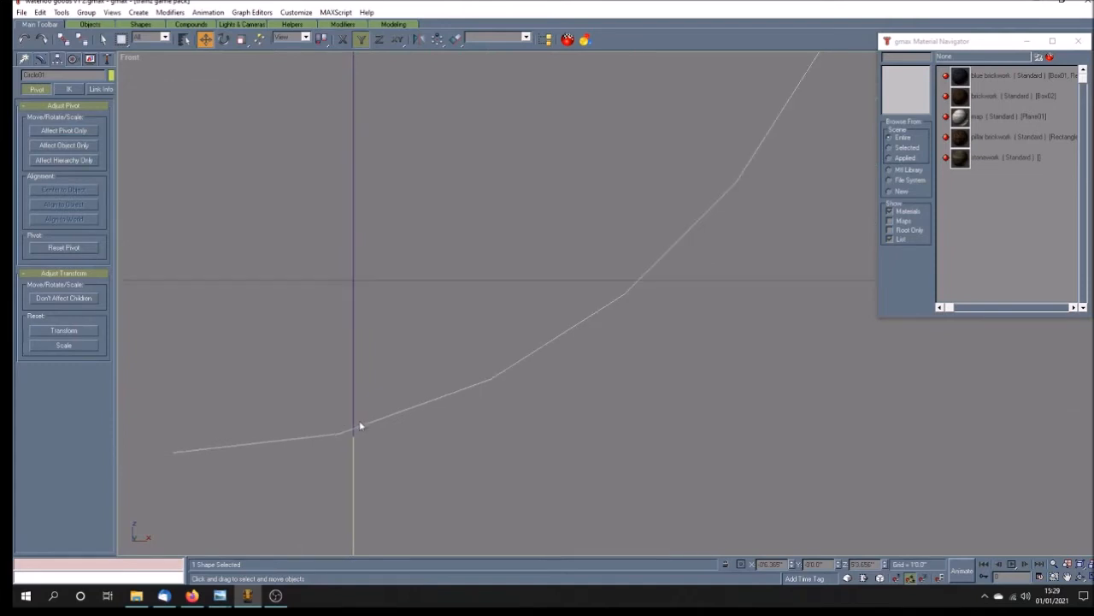
left_click(343, 39)
left_click_drag(280, 441, 460, 452)
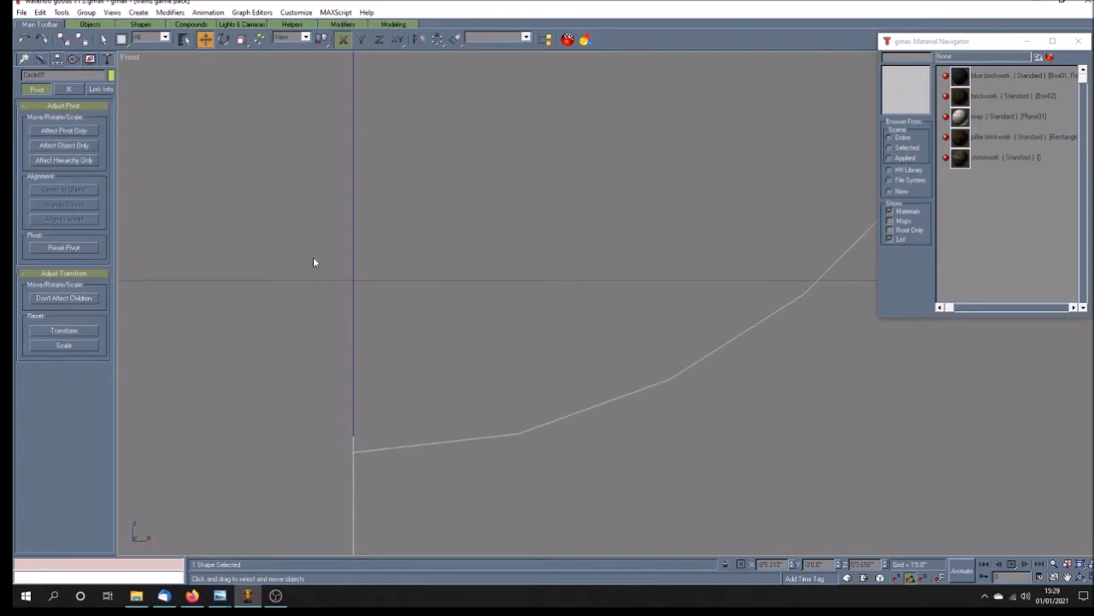
left_click(360, 38)
left_click_drag(453, 440, 454, 424)
scroll(371, 383, "down", 8)
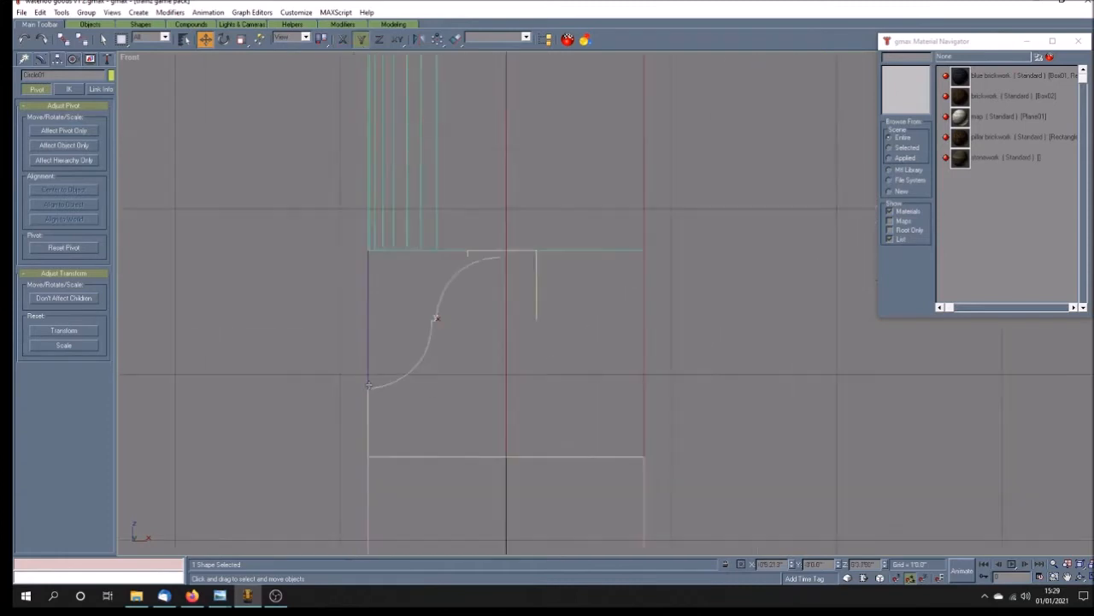
Step: Raise the open top rectangle onto the wall's lower edge and shift it right until its short left side is above the upper arc's end
scroll(486, 289, "up", 2)
scroll(484, 293, "up", 3)
left_click(493, 330)
scroll(303, 301, "up", 5)
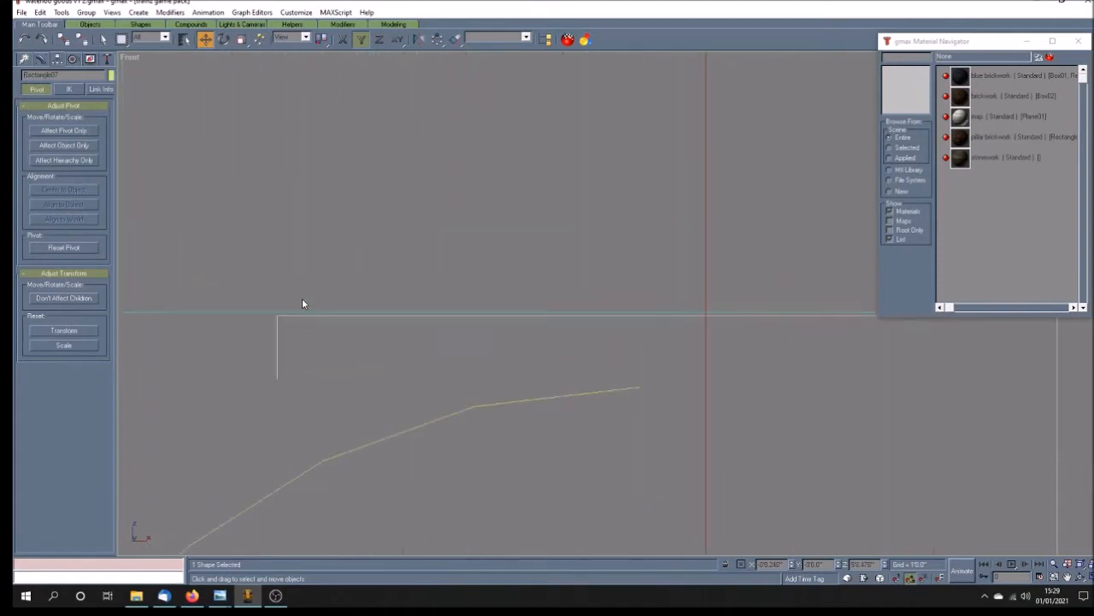
left_click_drag(337, 321, 339, 314)
scroll(425, 371, "down", 5)
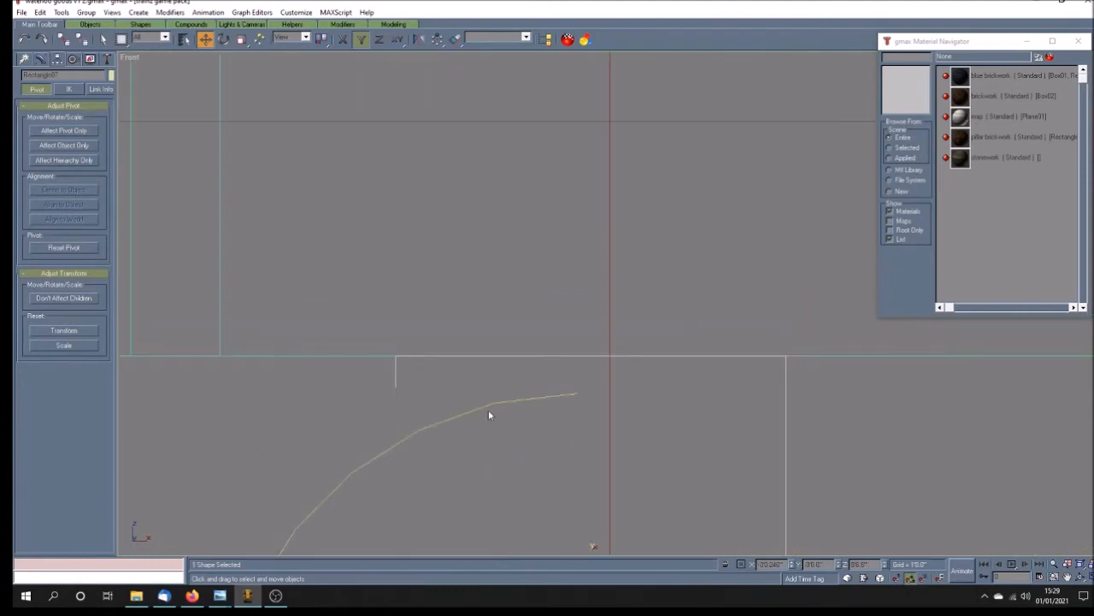
key("F5")
left_click_drag(592, 548, 772, 546)
scroll(607, 390, "up", 4)
Step: Lower the end vertex of the top rectangle's short left side to the height of the upper arc's end
left_click(41, 59)
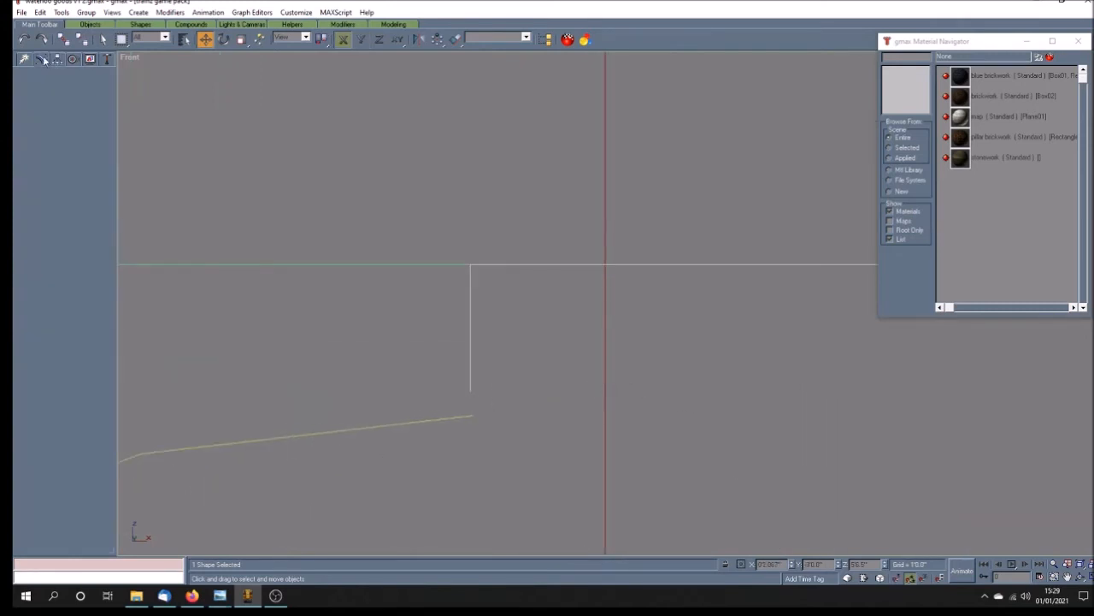
left_click(52, 183)
left_click(472, 390)
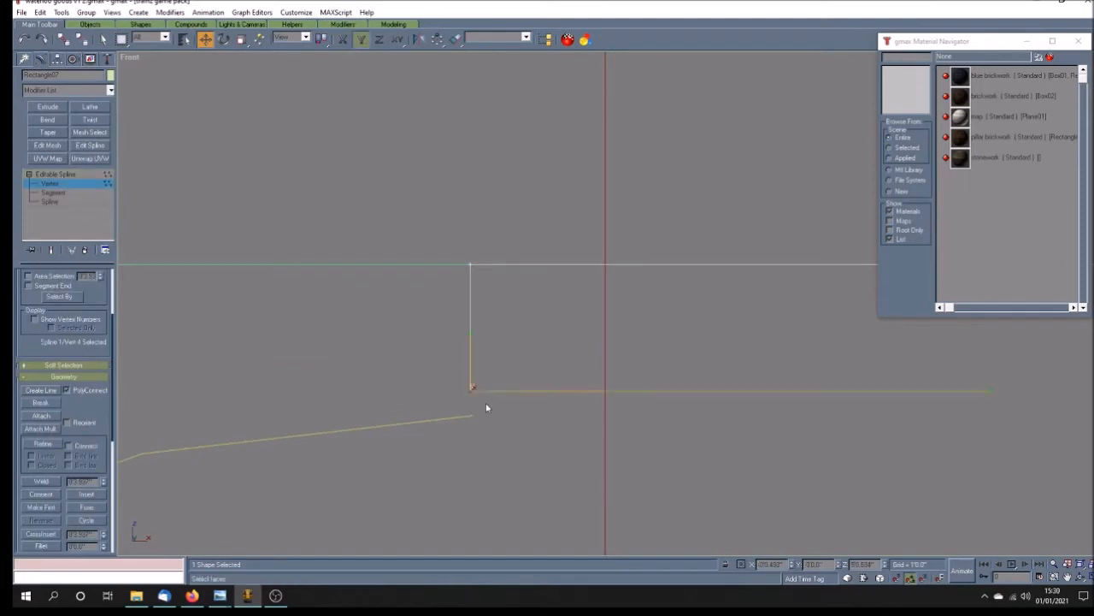
left_click_drag(471, 391, 483, 417)
scroll(478, 422, "up", 5)
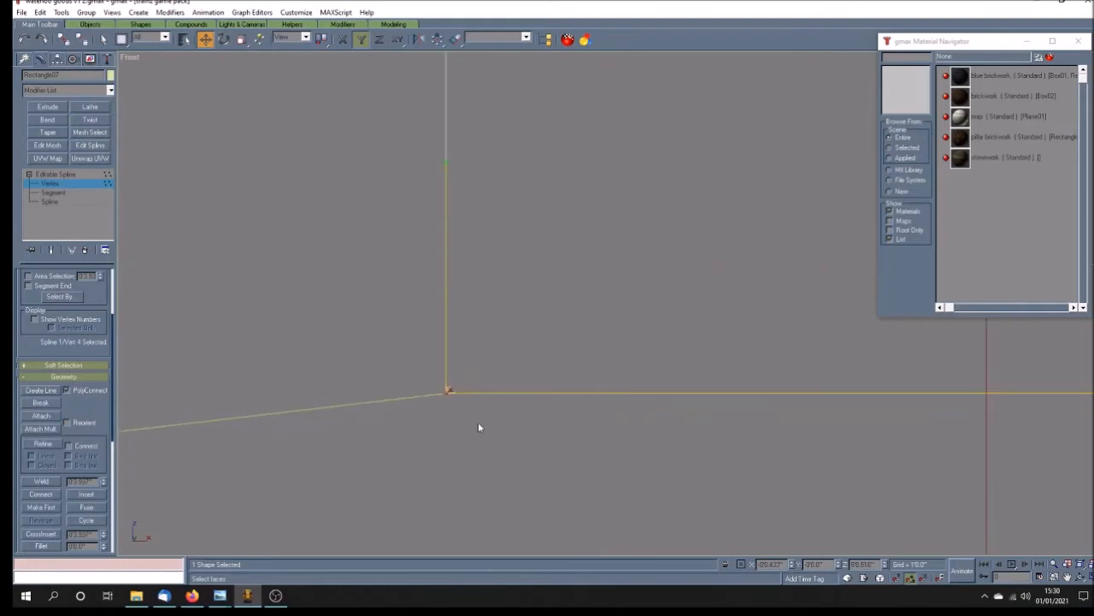
scroll(451, 397, "down", 5)
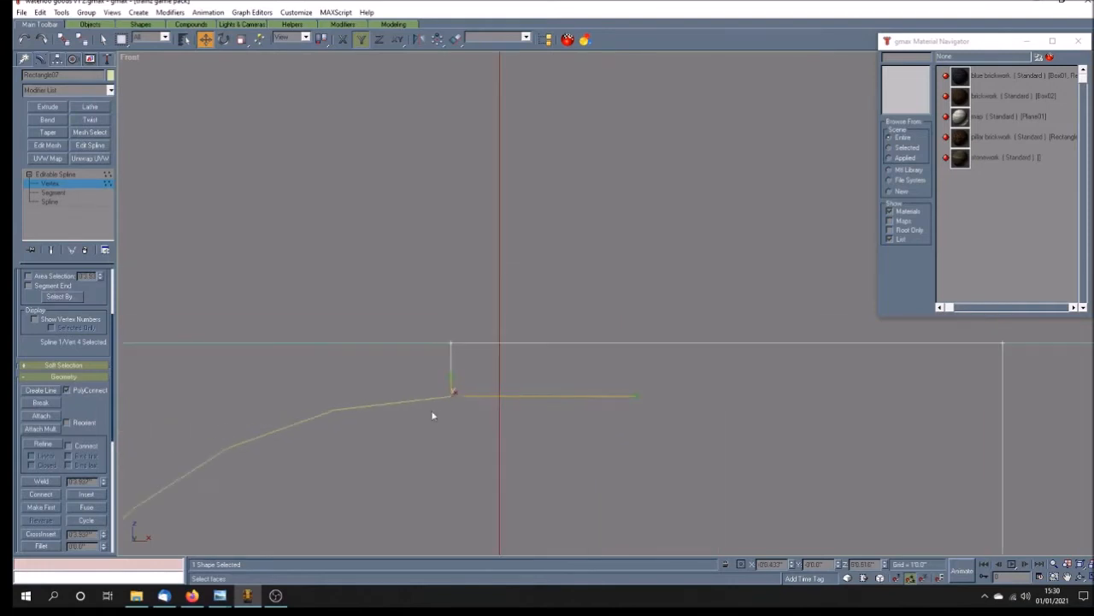
Step: Nudge the whole top rectangle right so its short left side lines up exactly with the upper arc's end
left_click(56, 175)
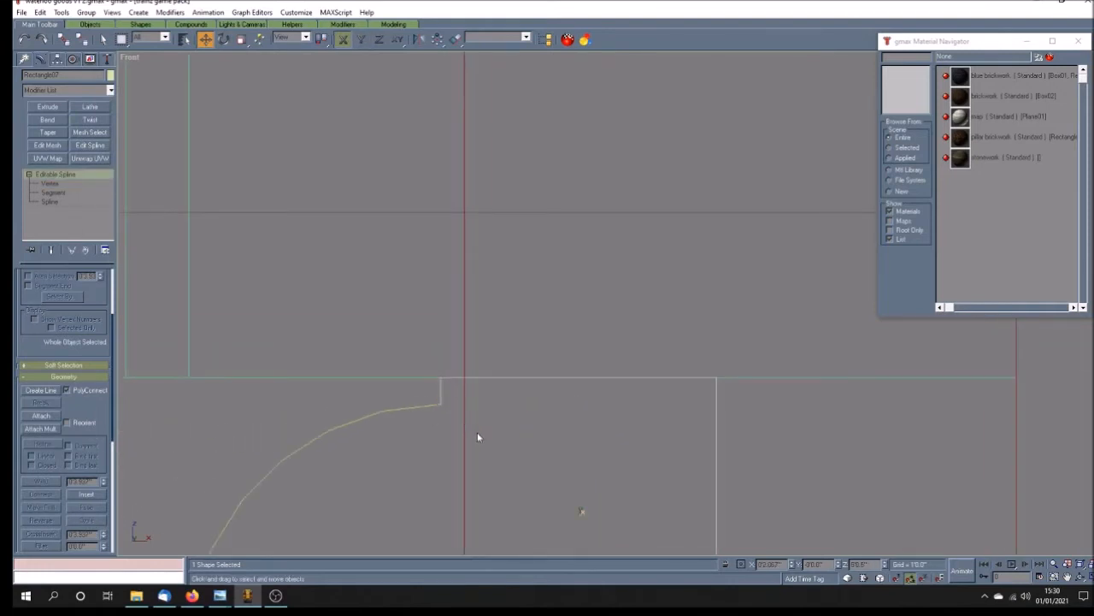
left_click(450, 416)
scroll(444, 405, "up", 8)
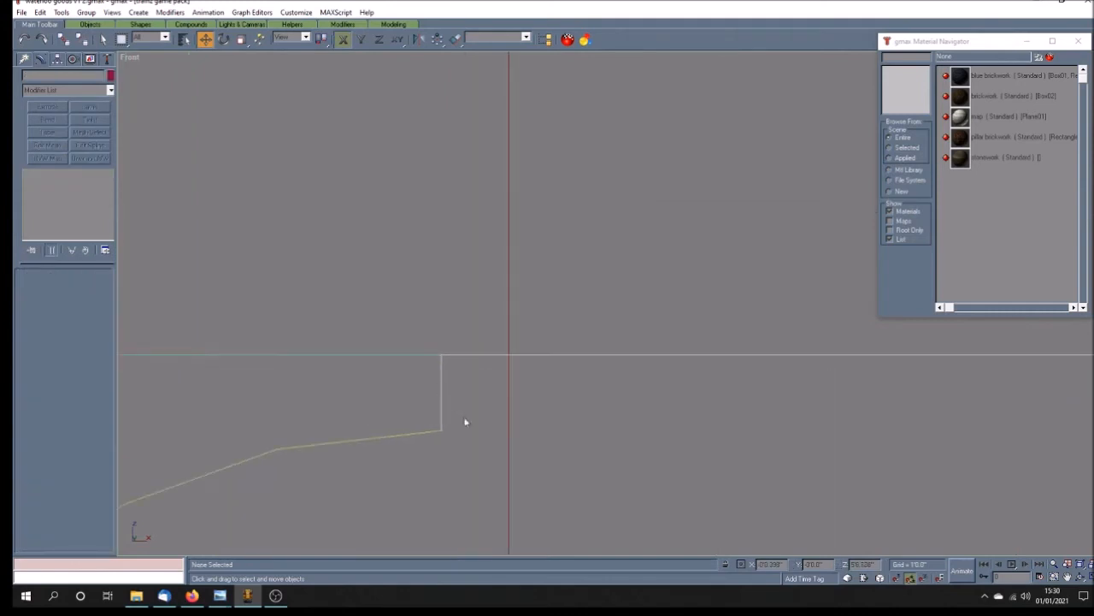
scroll(438, 434, "up", 3)
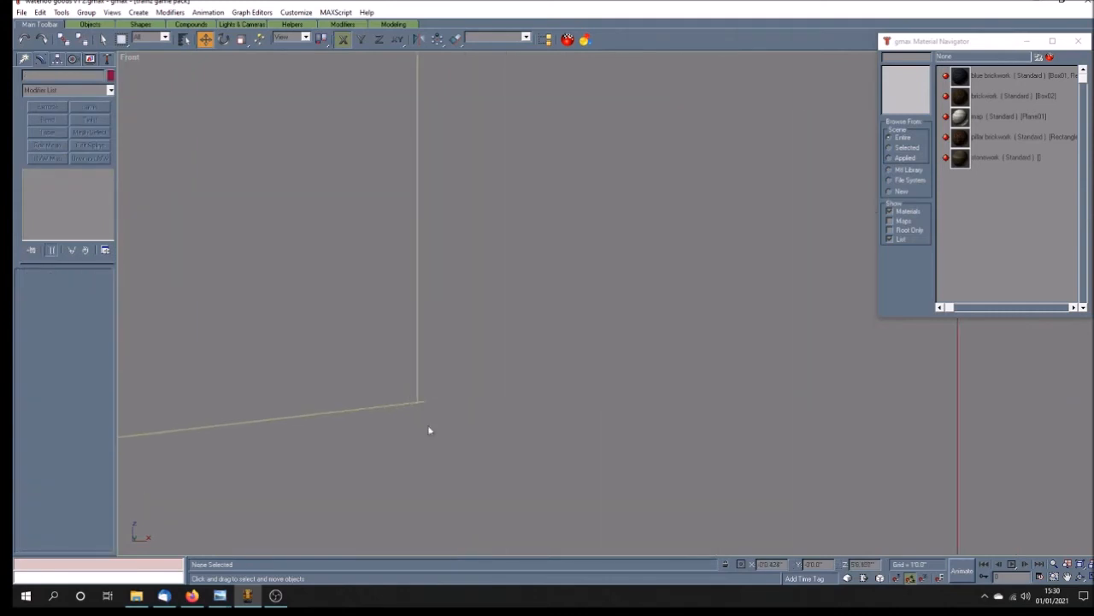
left_click(416, 366)
left_click_drag(416, 366, 427, 366)
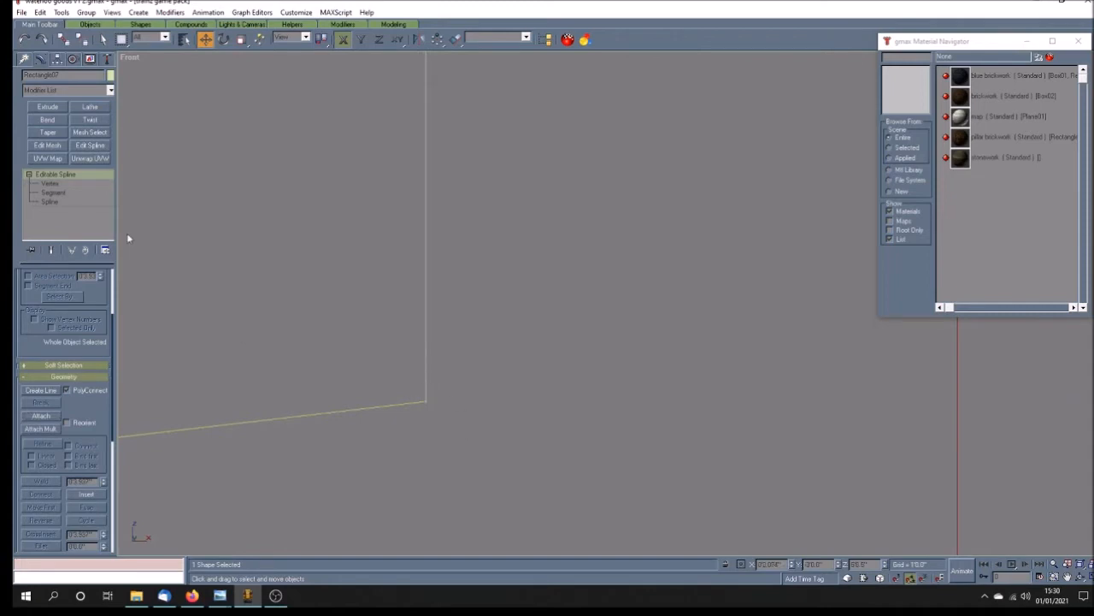
Step: Fine-tune the height of the short left side's end vertex so it coincides with the upper arc's end
left_click(76, 184)
left_click(427, 399)
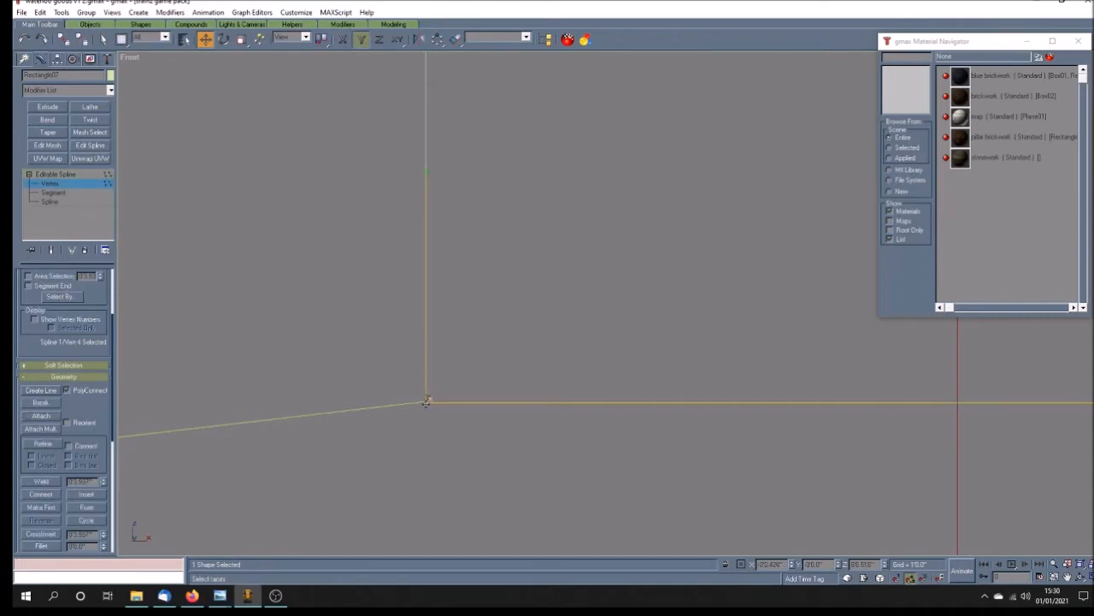
mouse_move(427, 399)
left_mouse_down()
mouse_move(434, 386)
mouse_move(445, 398)
left_mouse_up()
scroll(373, 316, "down", 6)
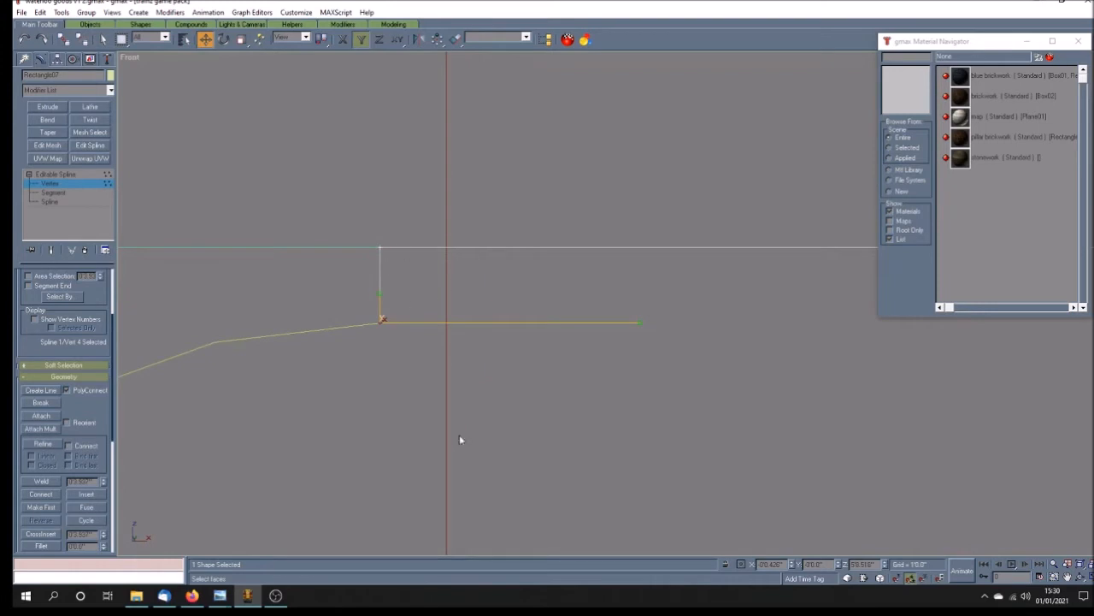
Step: Check the stone ledge's shape in the wall example.jpg reference photo and compare it with the whole profile
mouse_move(231, 596)
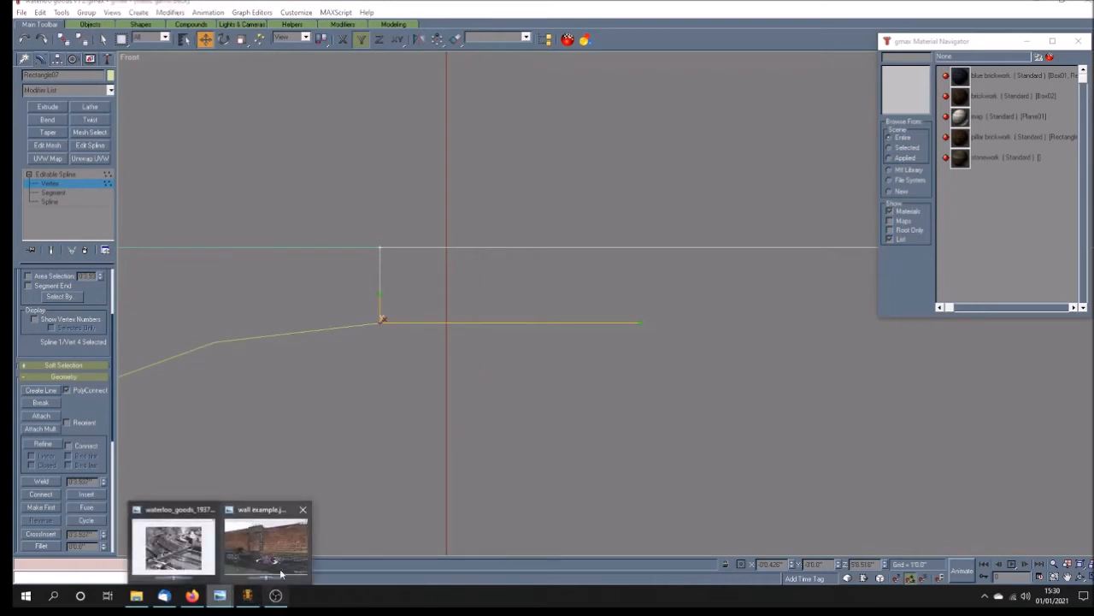
left_click(276, 524)
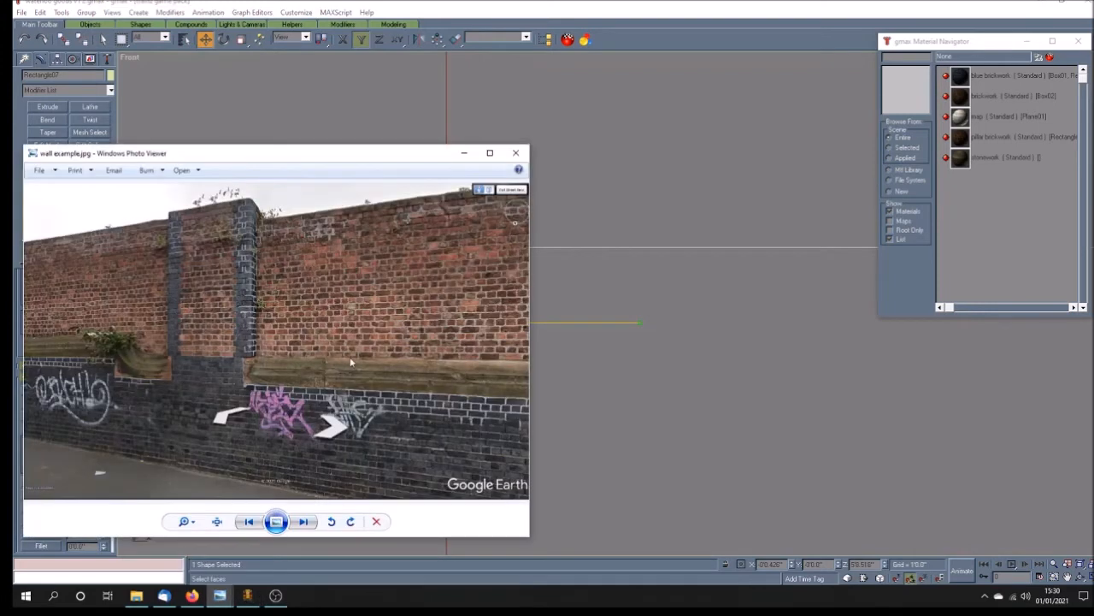
left_click(642, 209)
scroll(460, 309, "up", 4)
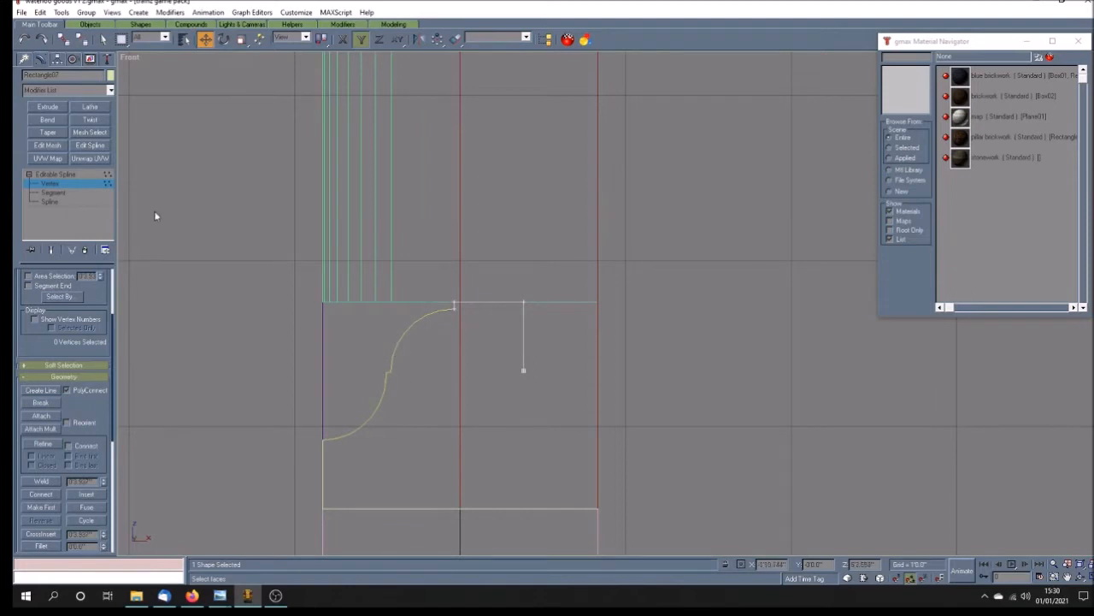
Step: Attach the double-arc spline to the top rectangle and switch to vertex editing
left_click(61, 175)
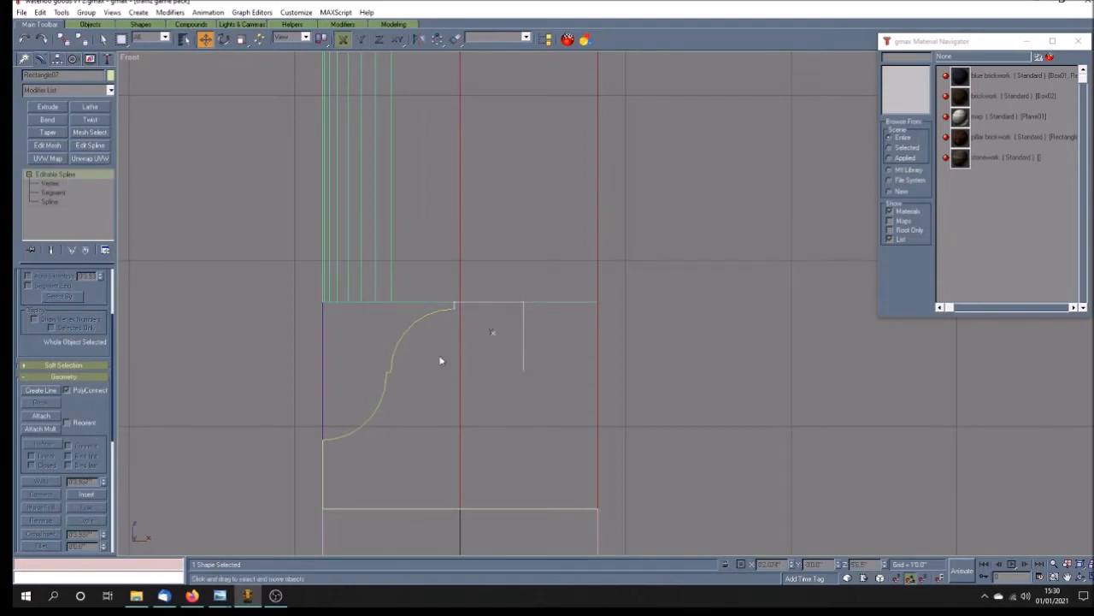
left_click(42, 415)
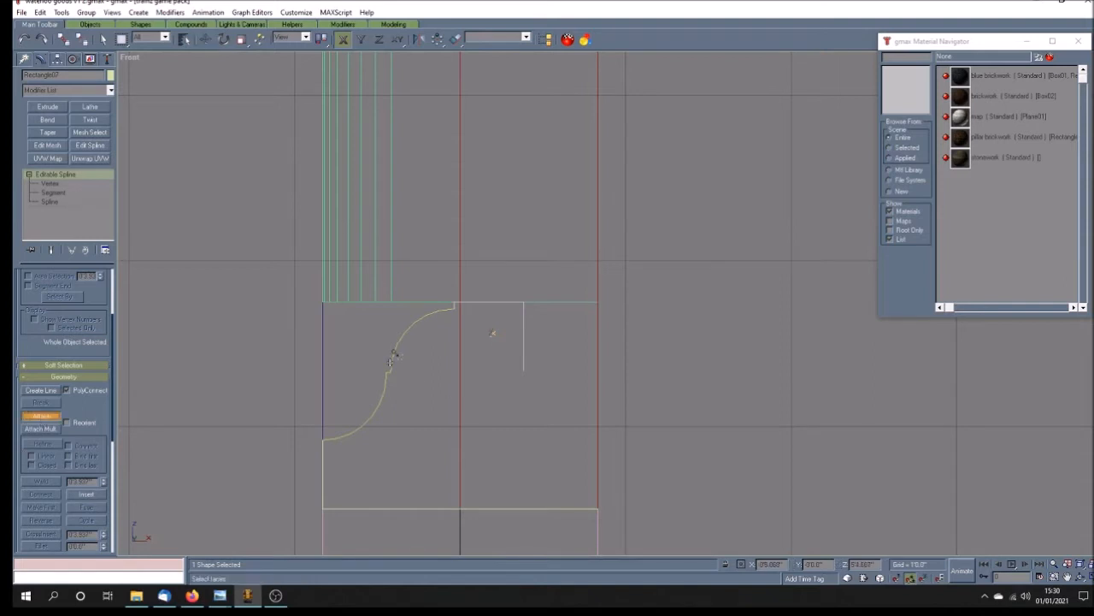
left_click(66, 182)
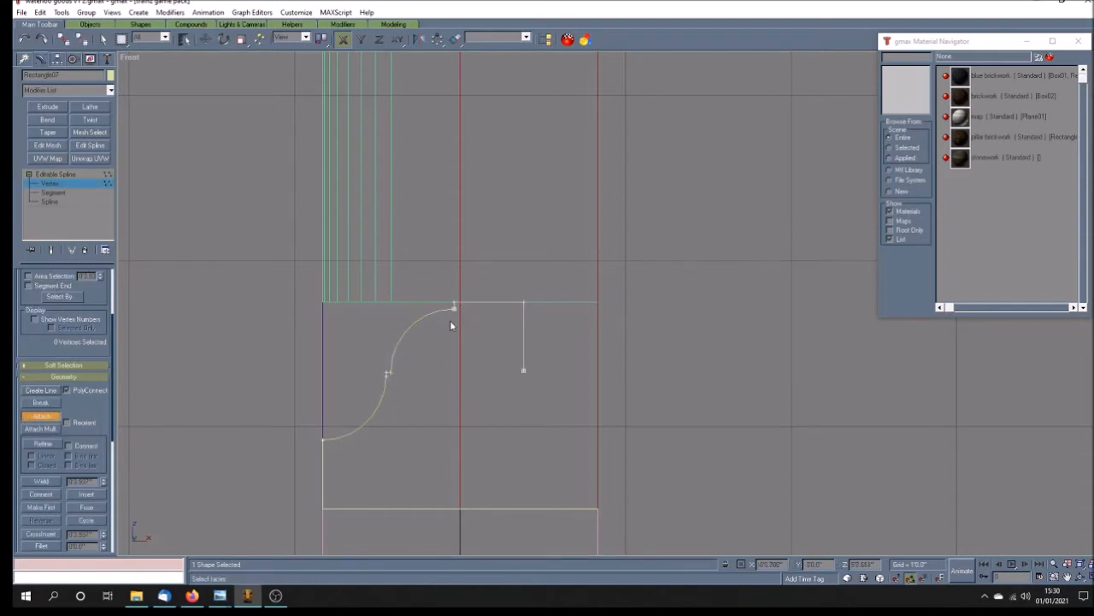
left_click(42, 417)
Step: Select the two coincident vertices where the upper arc meets the top rectangle and weld them
left_click_drag(445, 336, 464, 309)
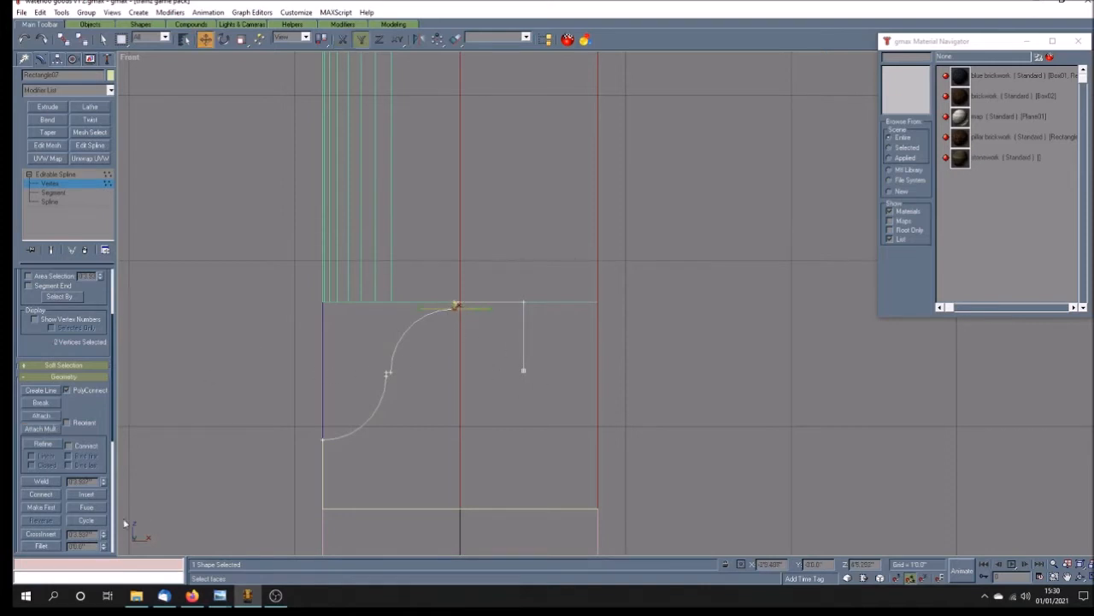
left_click(42, 482)
left_click(44, 483)
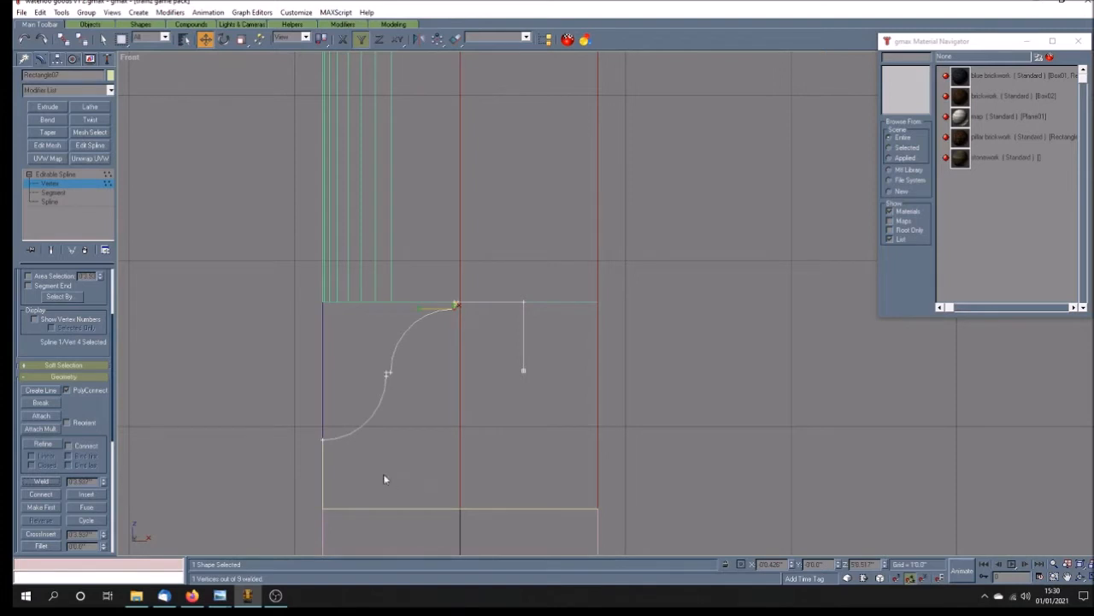
Step: Attach the base outline below the lower arc to the combined profile spline
left_click(75, 182)
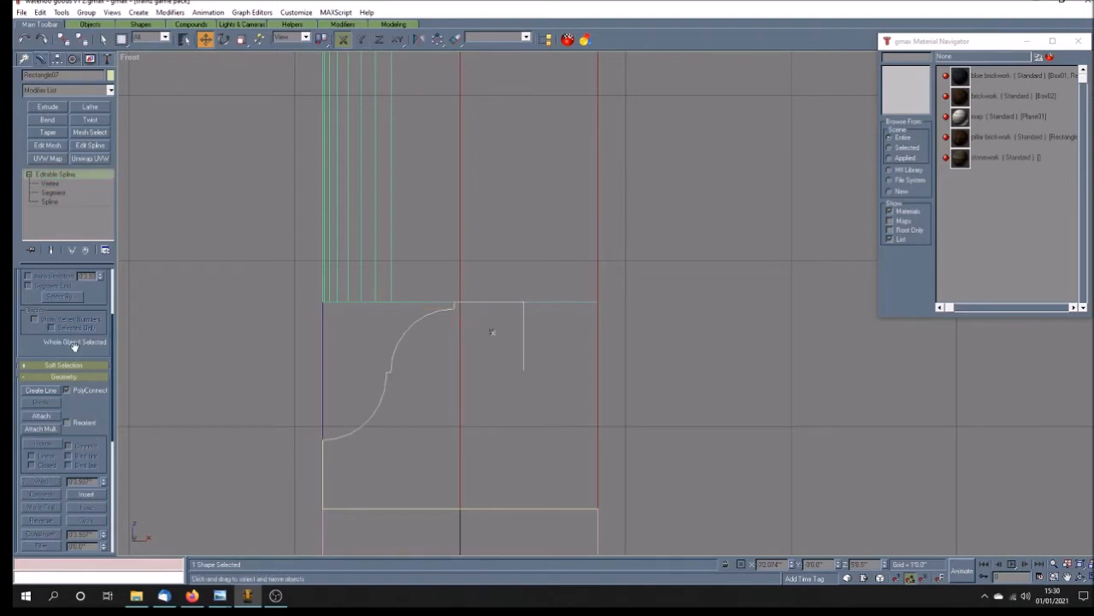
left_click(41, 415)
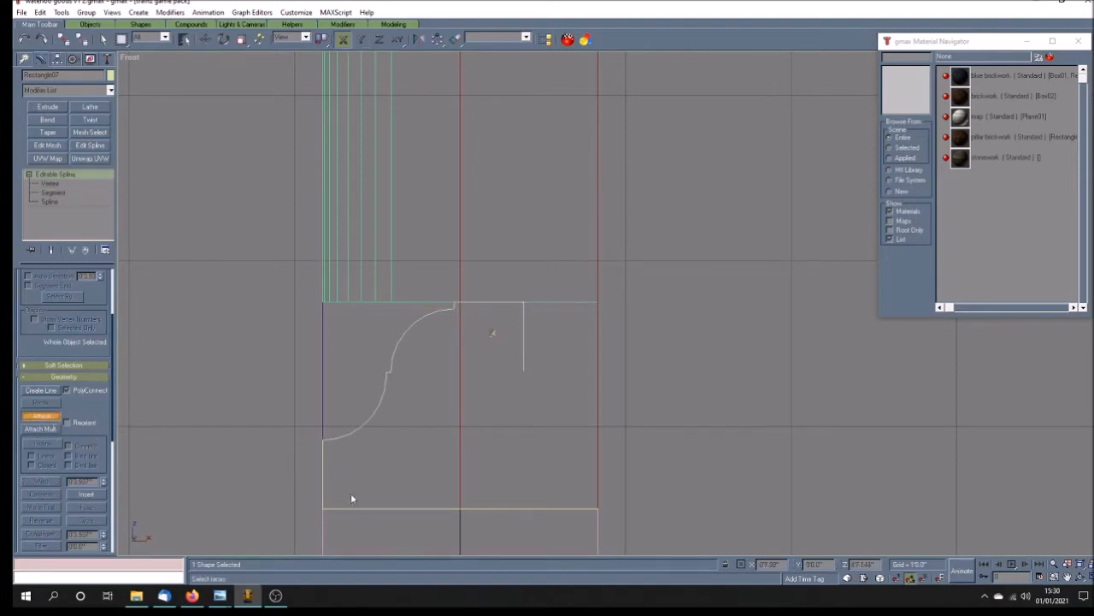
left_click(325, 454)
key("w")
Step: Weld the two coincident vertices where the lower arc meets the base outline's left edge
left_click(71, 184)
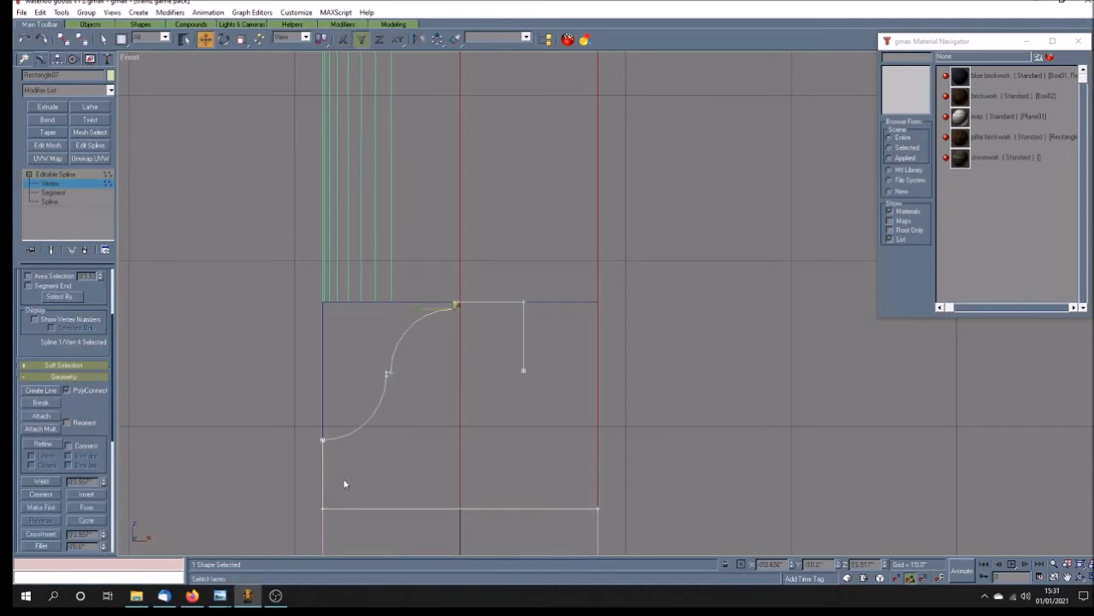
left_click_drag(339, 462, 341, 466)
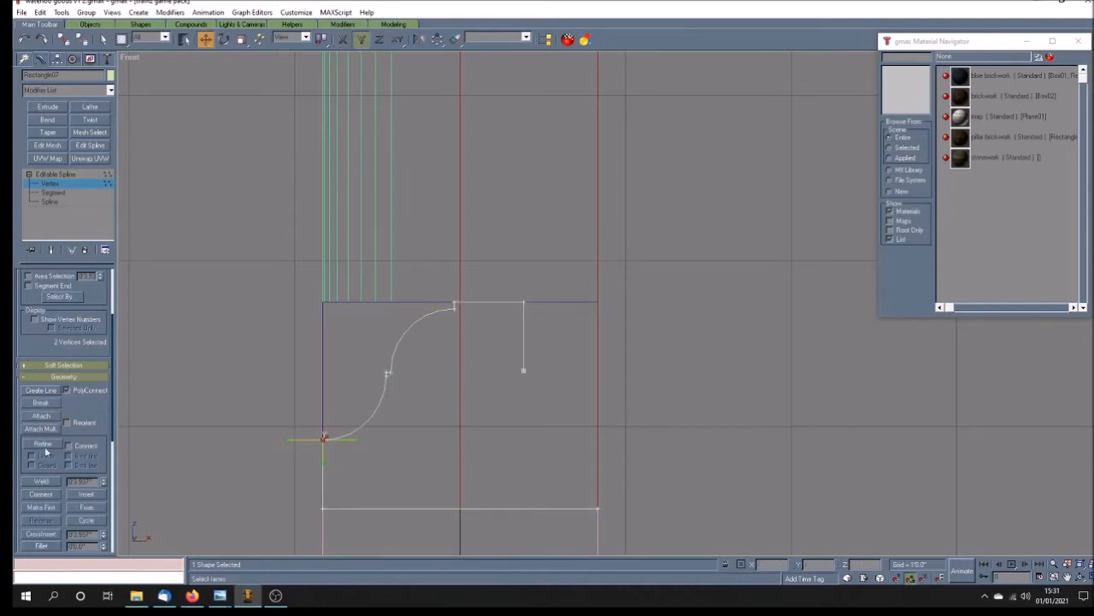
left_click(47, 482)
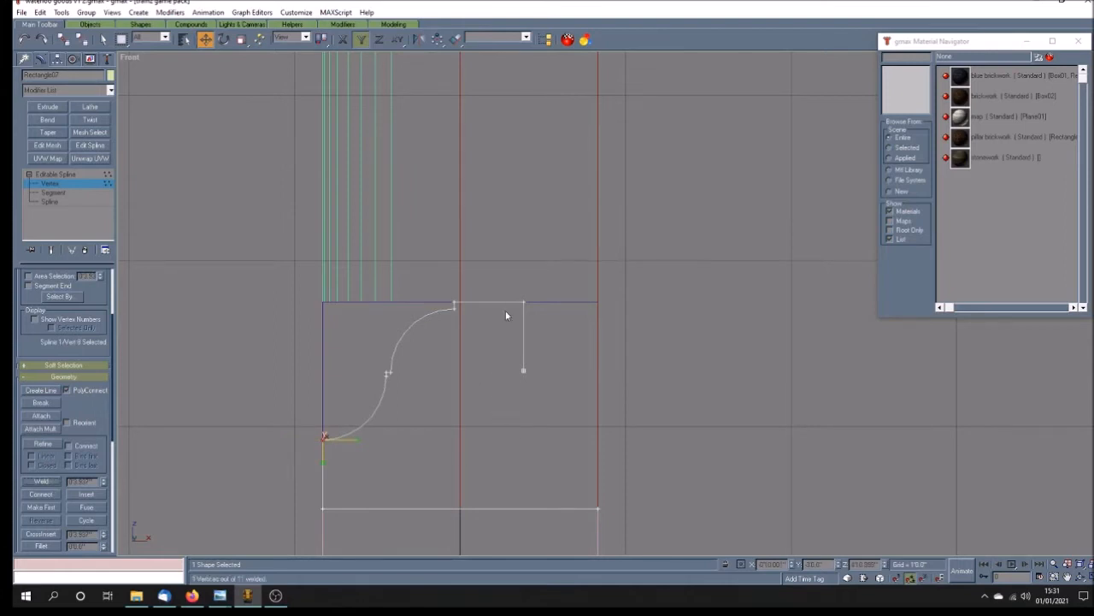
Step: Select both vertices of the top section's right edge and move them left onto the vertical centre line
left_click_drag(506, 279, 540, 402)
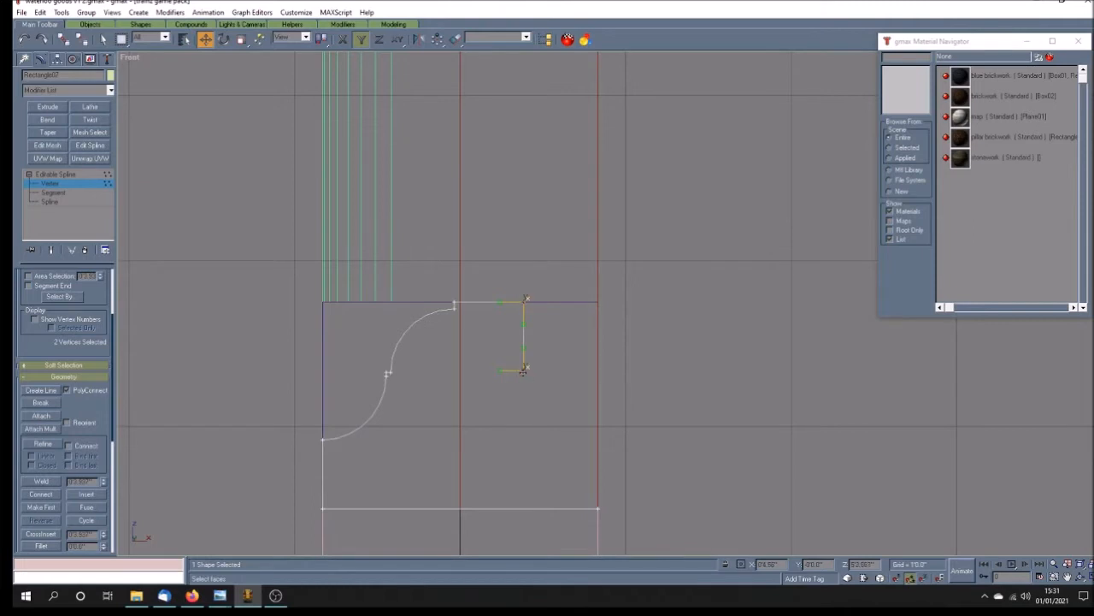
left_click_drag(523, 371, 462, 373)
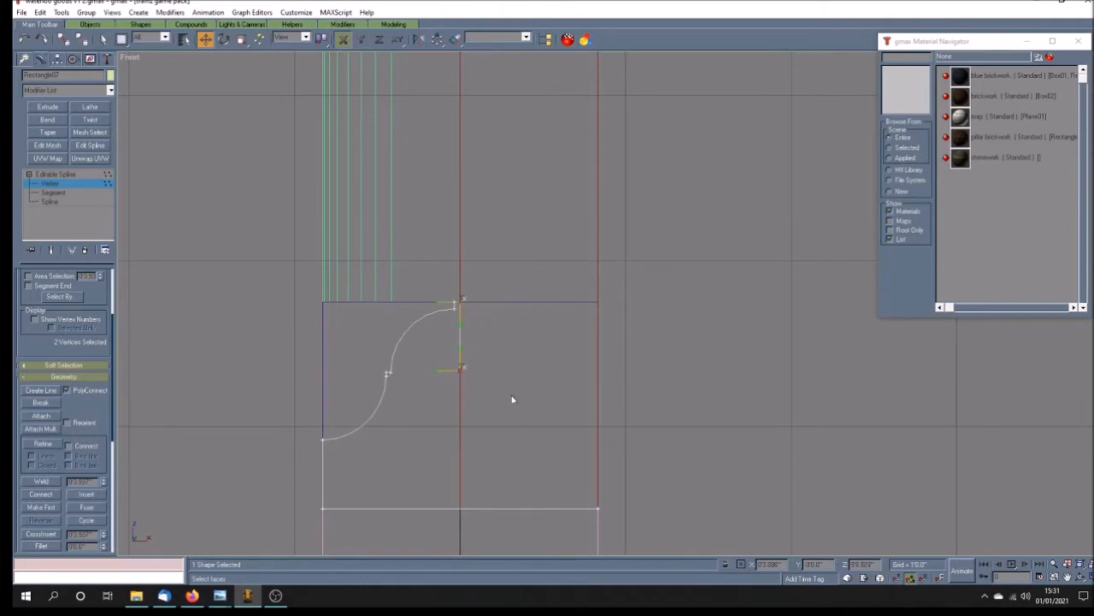
Step: Set the X coordinate of the profile's top, middle and base right-hand vertices to 0
left_click(461, 368)
left_click(772, 565)
type("0")
key("Return")
left_click_drag(458, 313, 459, 309)
type("0")
key("Return")
left_click(601, 511)
double_click(775, 564)
type("0")
key("Return")
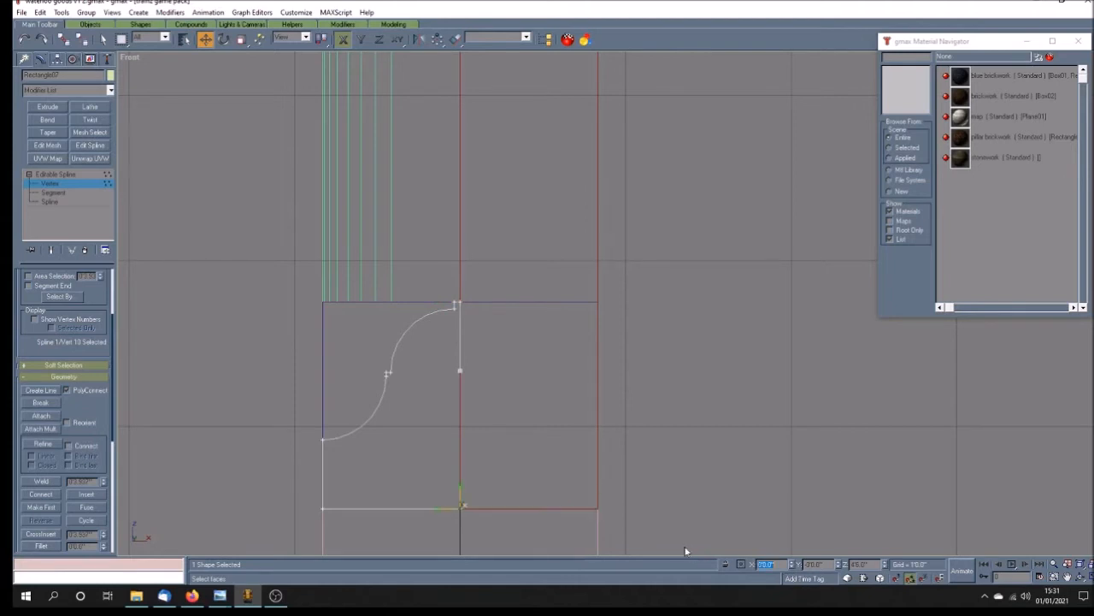
Step: Move the middle vertex of the profile's right edge vertically down onto the base corner
left_click(459, 370)
key("F6")
left_click_drag(461, 370, 484, 508)
left_click(545, 326)
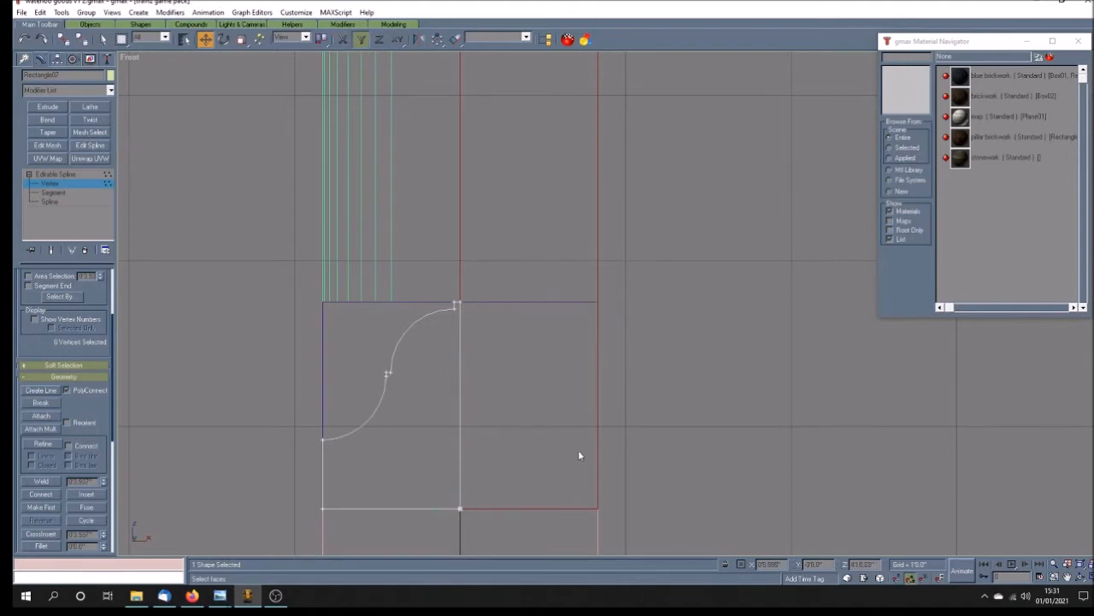
Step: Finish vertex editing and extrude the ledge profile by 10'0"
left_click(1082, 577)
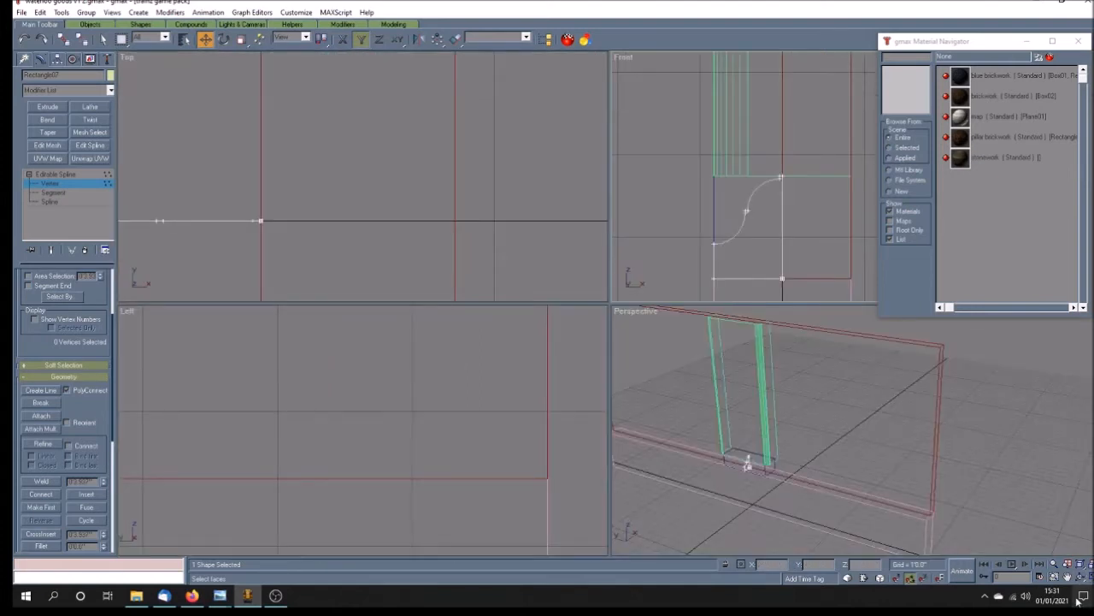
key("ctrl+p")
left_click_drag(748, 465, 739, 464)
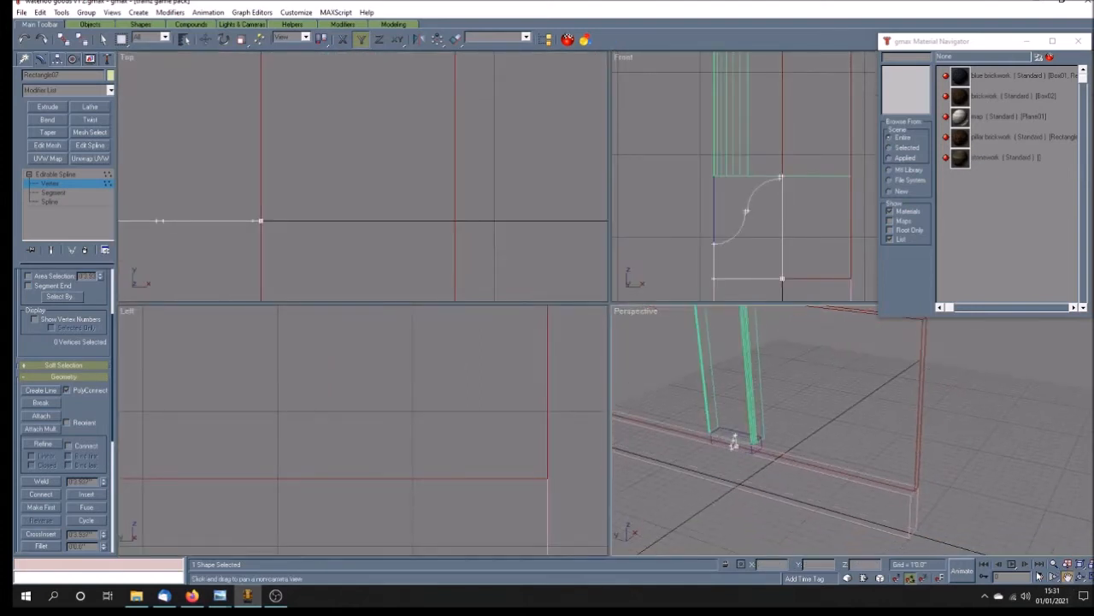
left_click(1090, 577)
left_click_drag(421, 360, 470, 380)
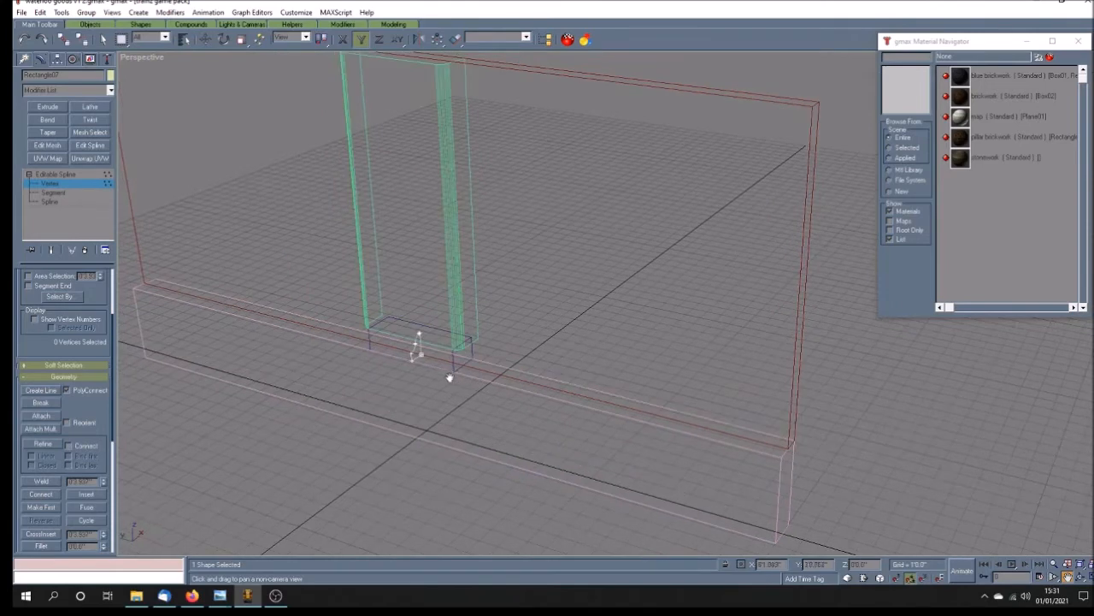
scroll(419, 357, "up", 2)
left_click_drag(405, 403, 418, 376)
left_click(83, 175)
key("w")
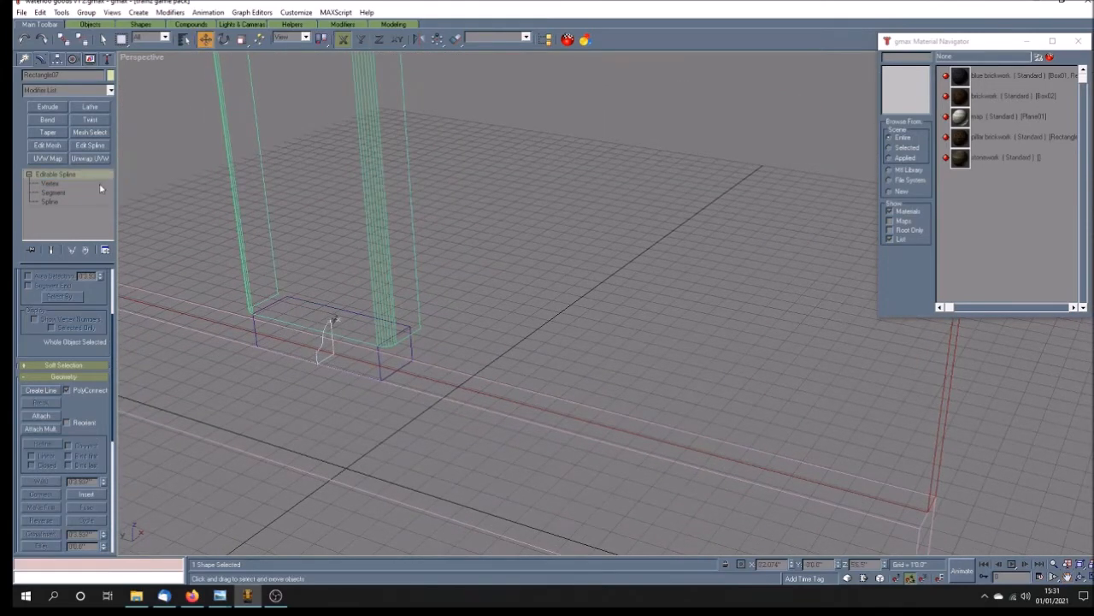
left_click(48, 107)
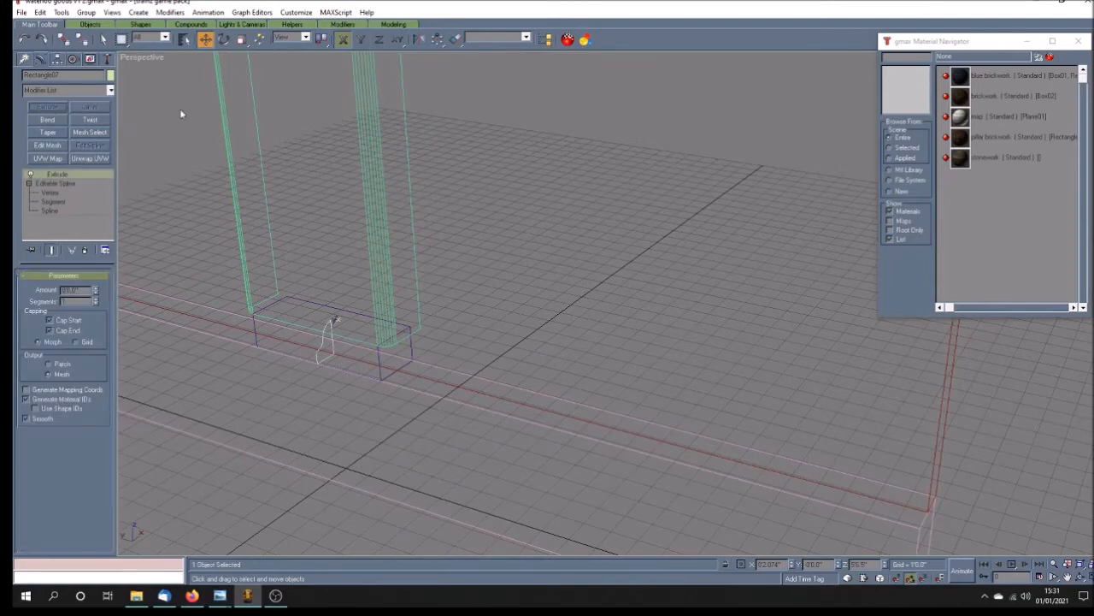
double_click(76, 290)
type("100")
key("Return")
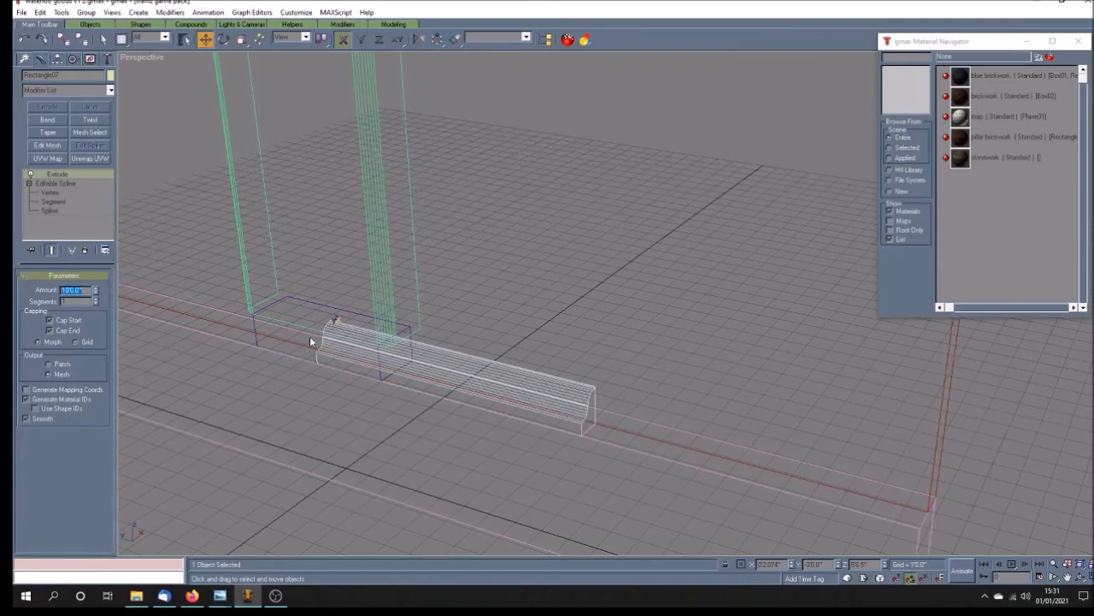
Step: Shade the perspective view and move the ledge along the Y axis so it starts at the pillar's edge
right_click(147, 57)
left_click(184, 64)
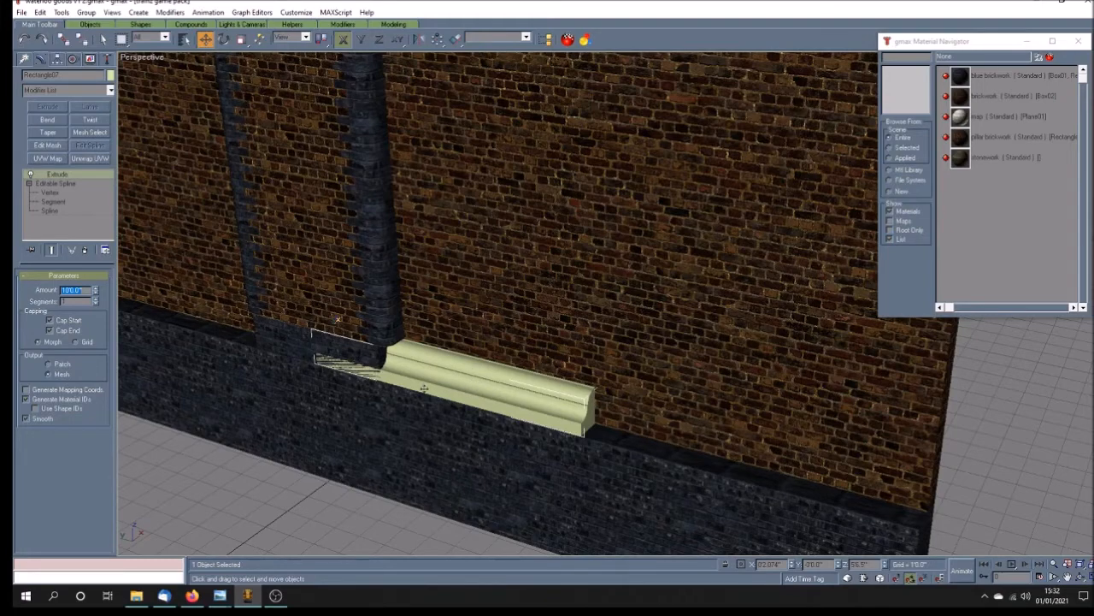
left_click(362, 42)
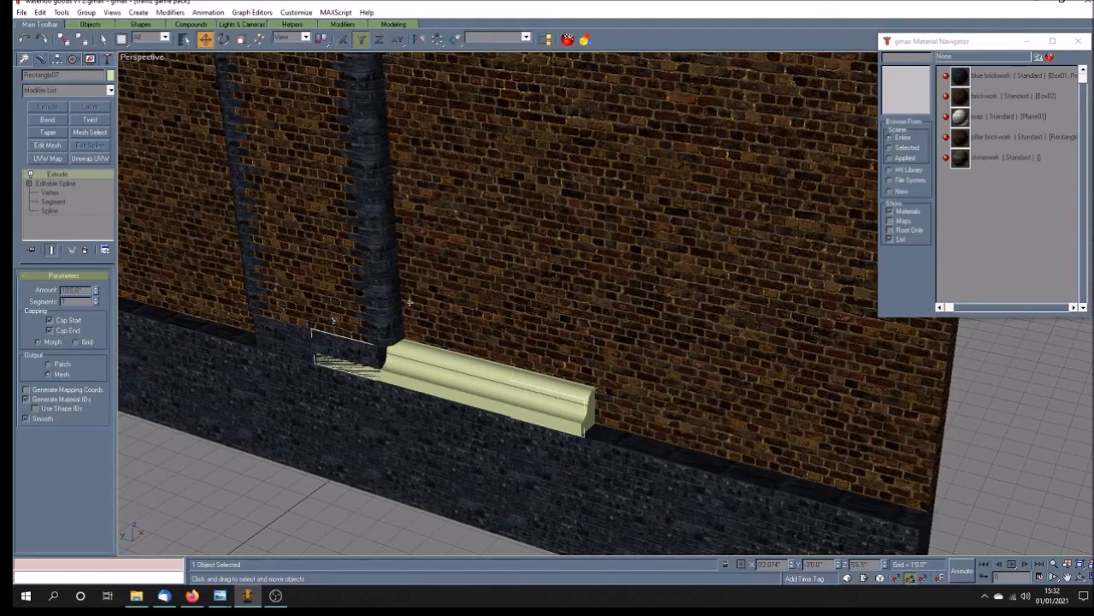
mouse_move(437, 384)
left_mouse_down()
mouse_move(530, 419)
mouse_move(503, 408)
left_mouse_up()
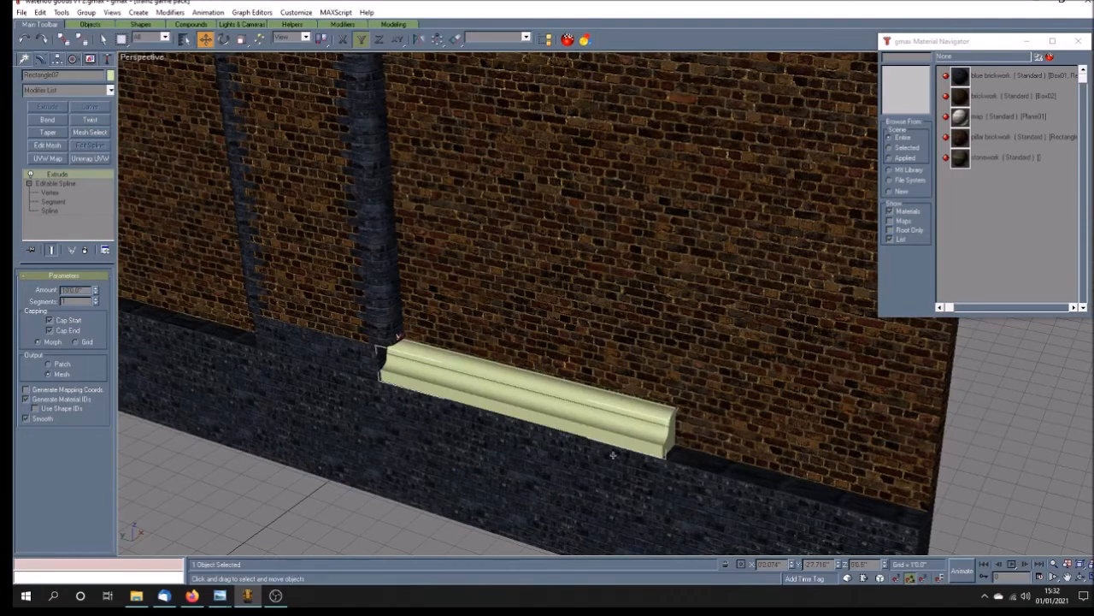
Step: Apply the stonework material to the ledge and open the UV editor on a new Unwrap UVW modifier
left_click(1000, 157)
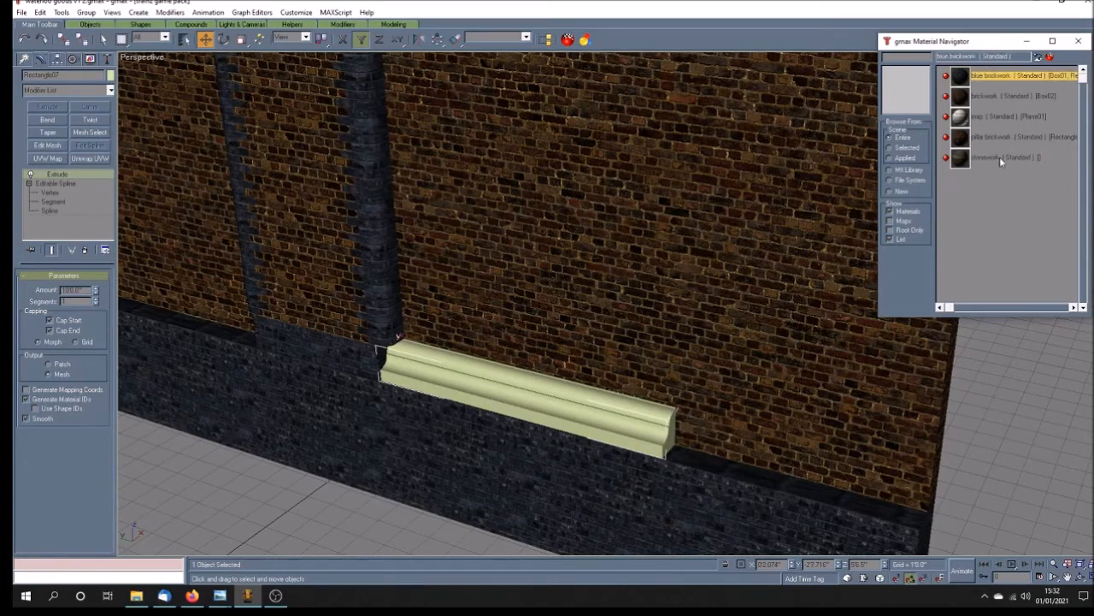
left_click(1040, 57)
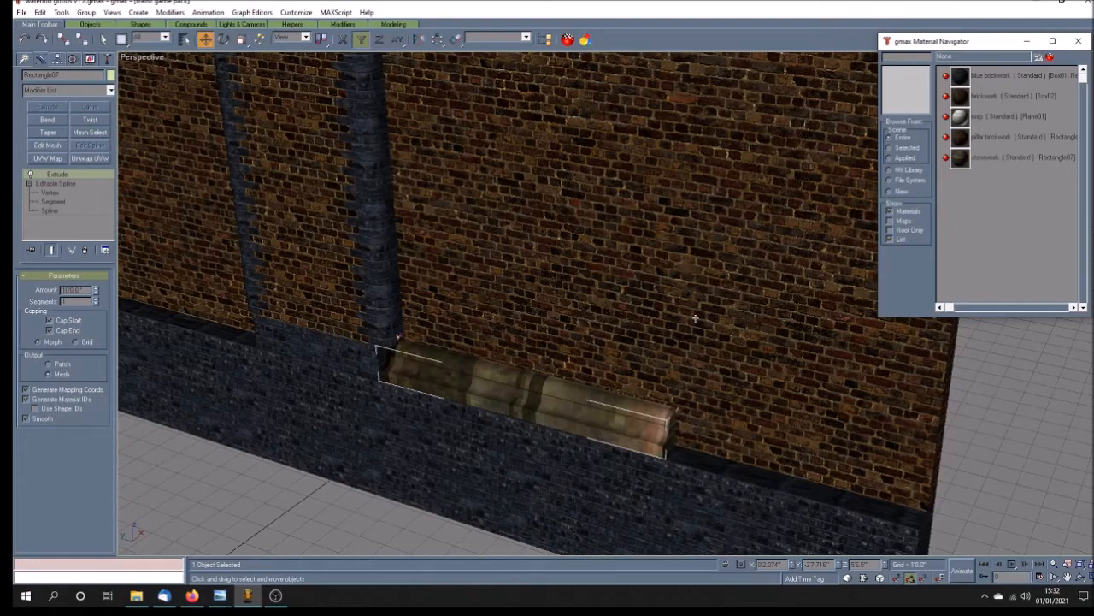
left_click(89, 158)
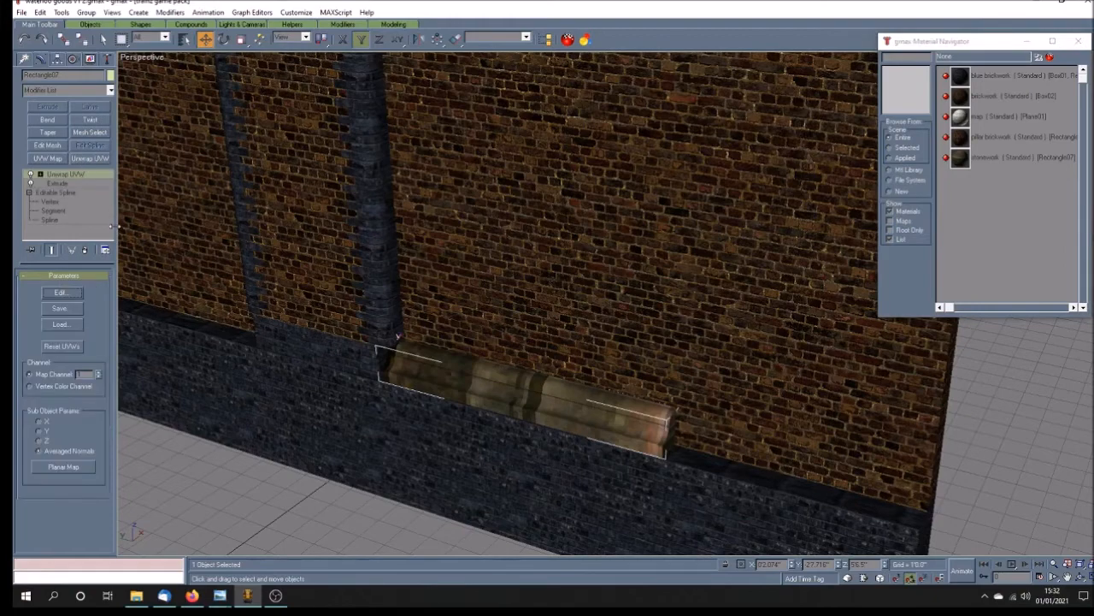
left_click(61, 292)
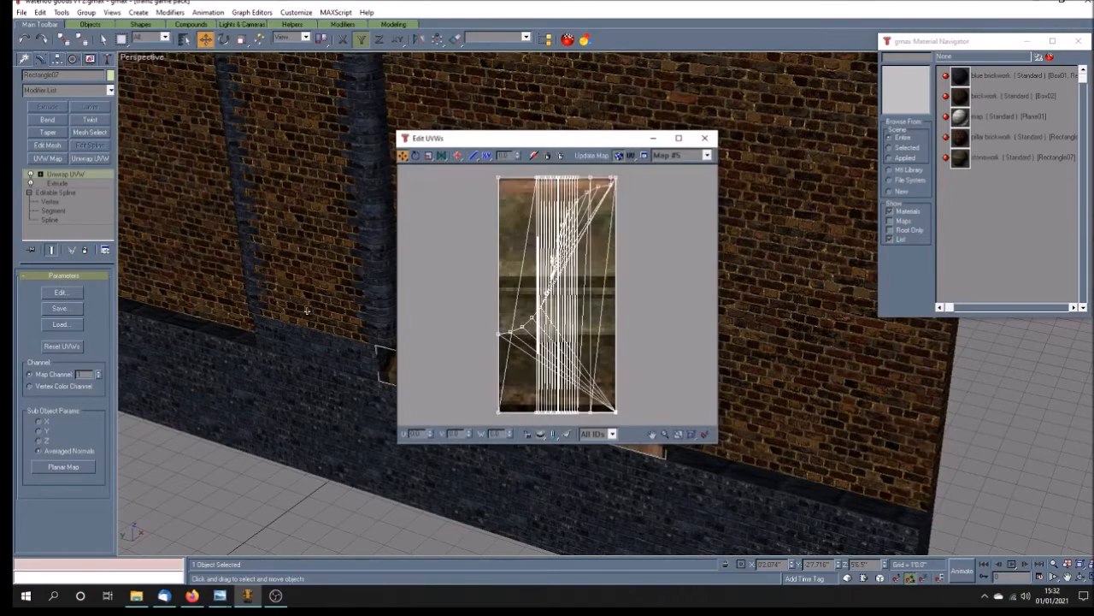
left_click_drag(540, 144, 708, 54)
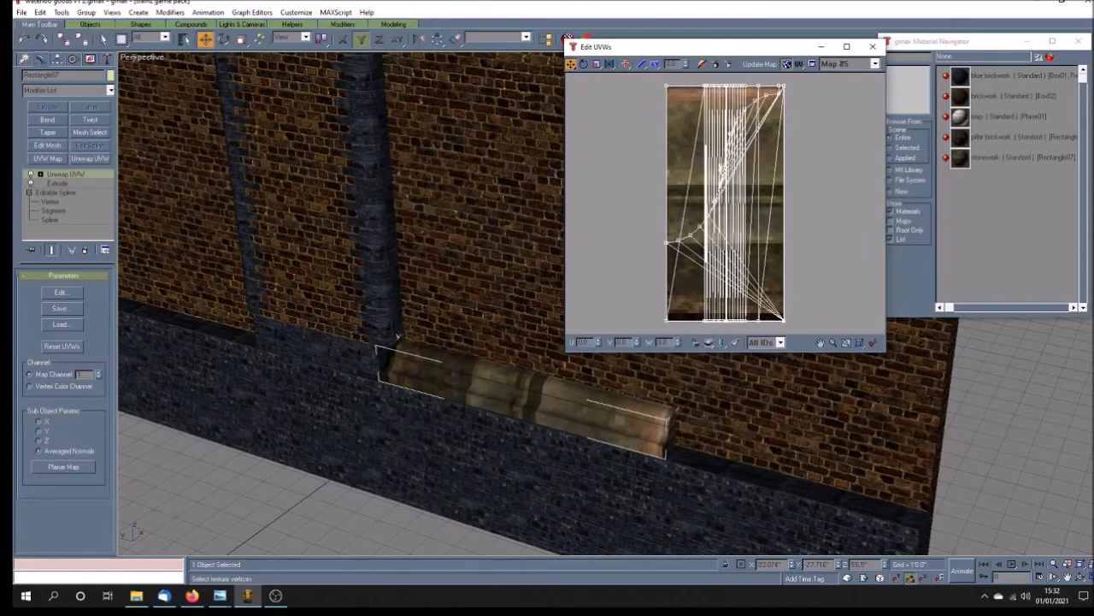
Step: Try to select the ledge's faces for unwrapping in a wireframe view
right_click(142, 57)
left_click(171, 75)
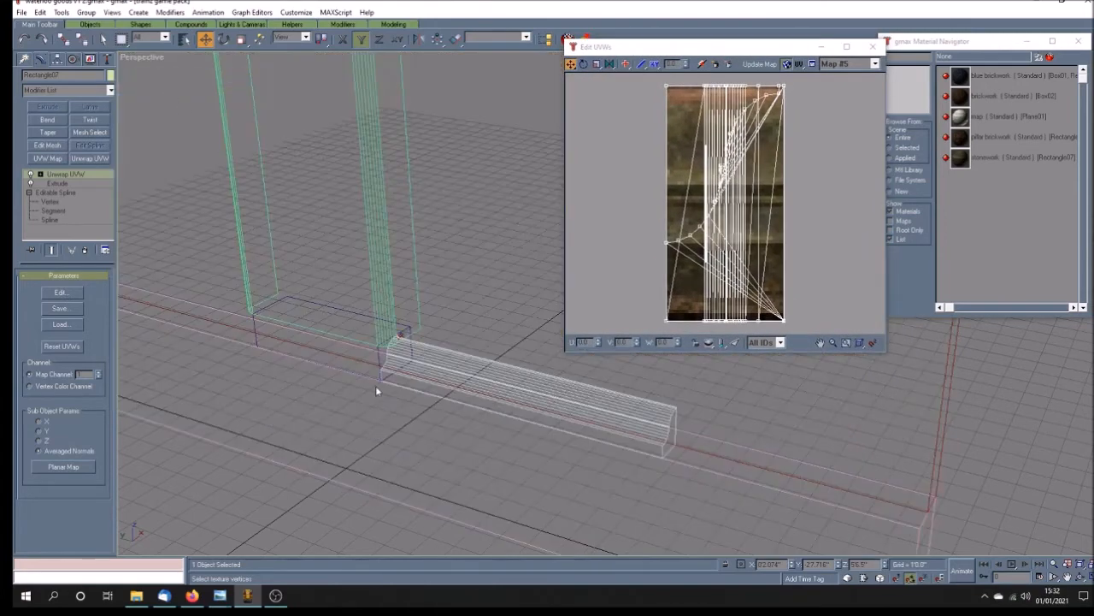
left_click(40, 174)
left_click(64, 183)
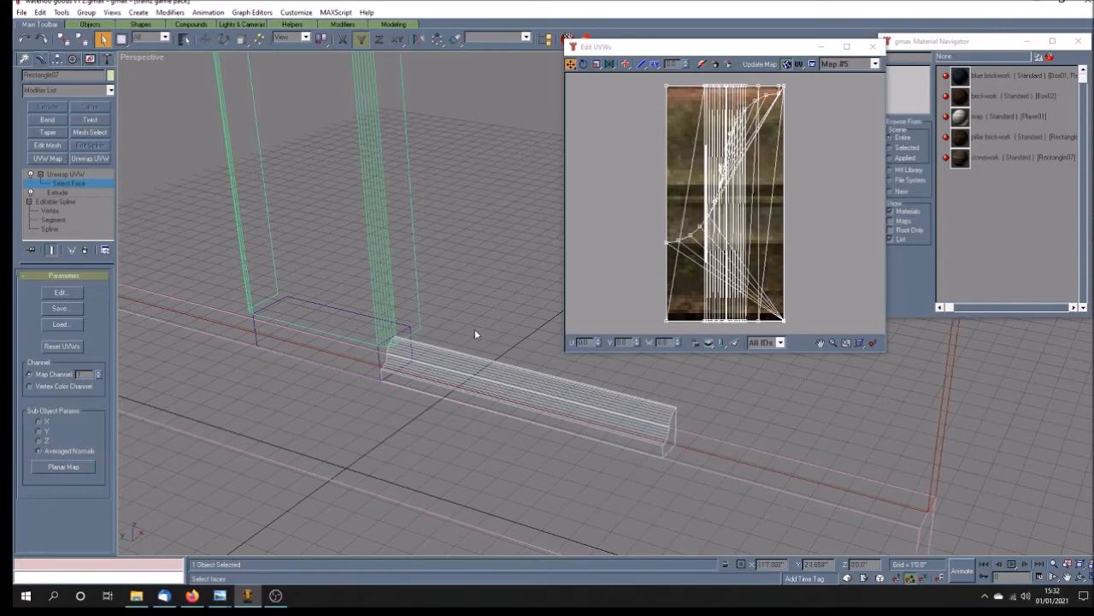
left_click_drag(315, 440, 659, 519)
left_click_drag(752, 511, 319, 297)
left_click(1080, 578)
left_click_drag(607, 402, 549, 398)
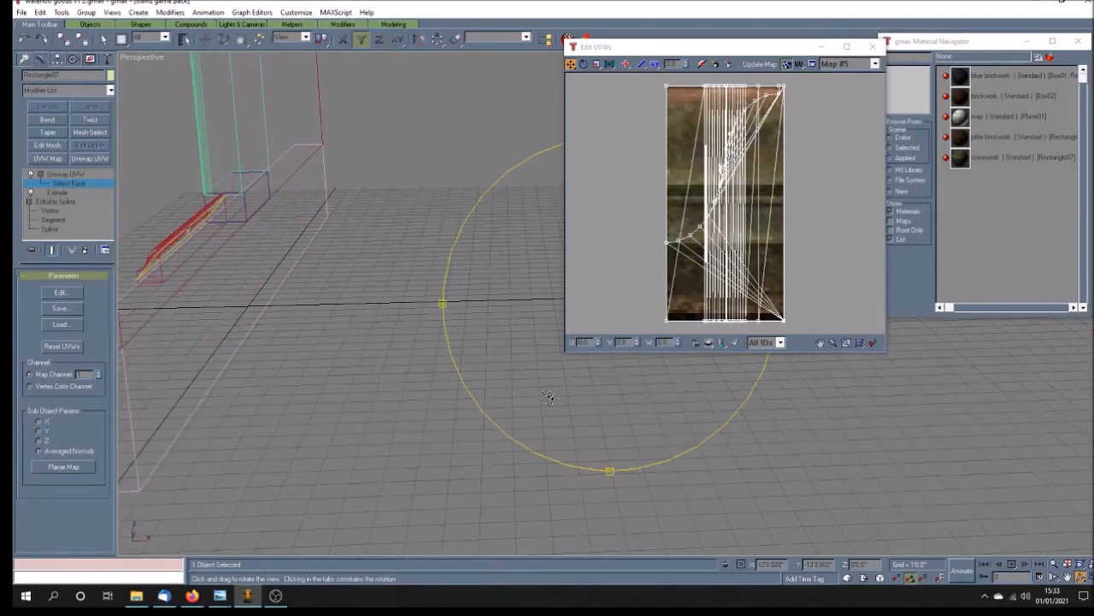
left_click(103, 39)
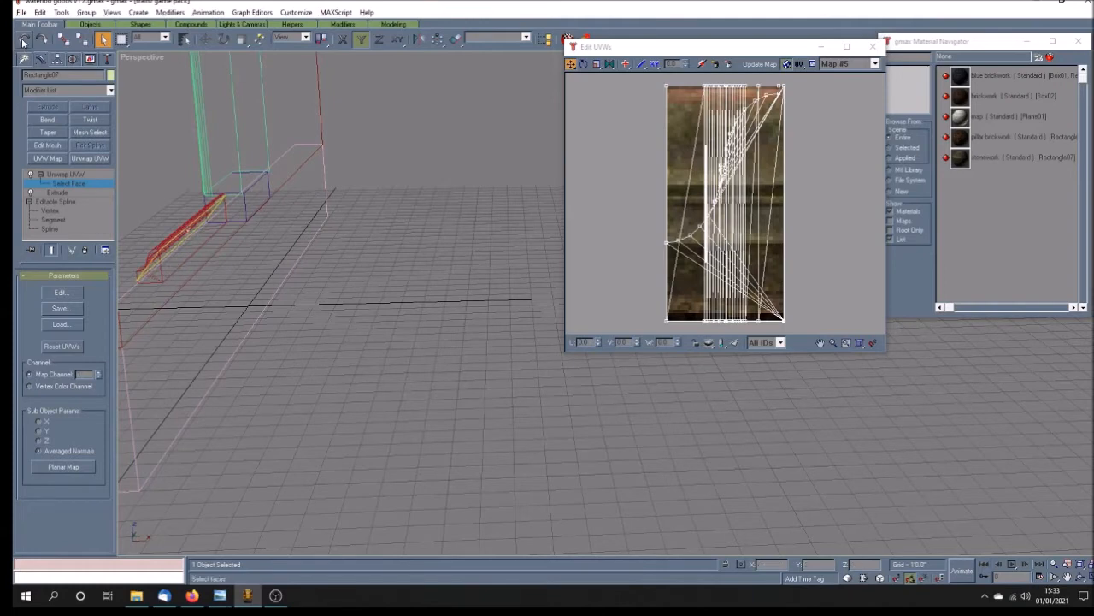
left_click(155, 275, "ctrl")
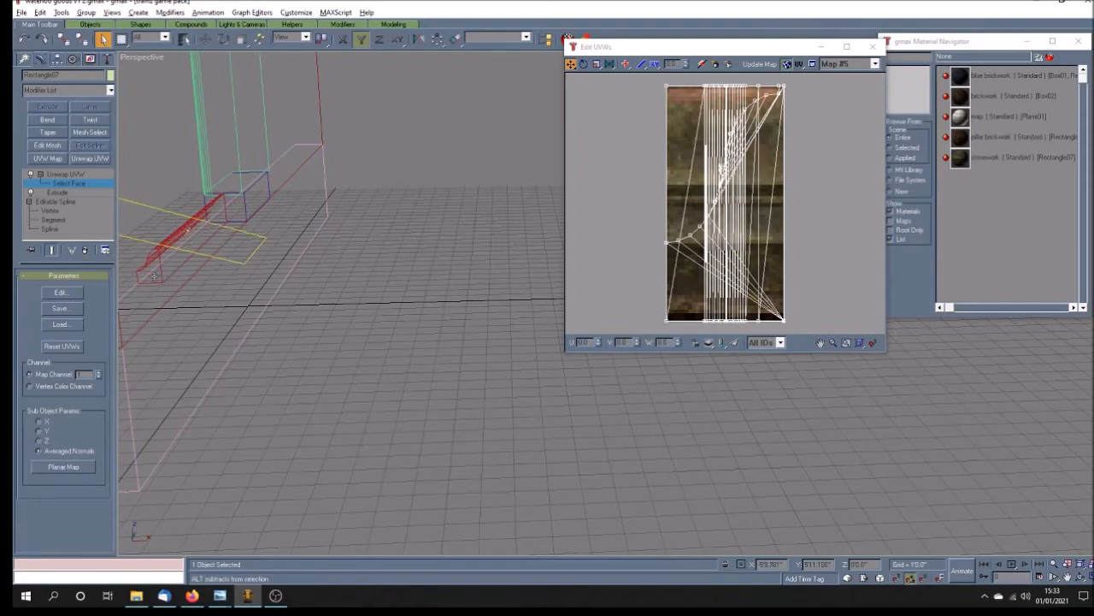
left_click(1081, 578)
left_click_drag(472, 345, 496, 374)
left_click(56, 176)
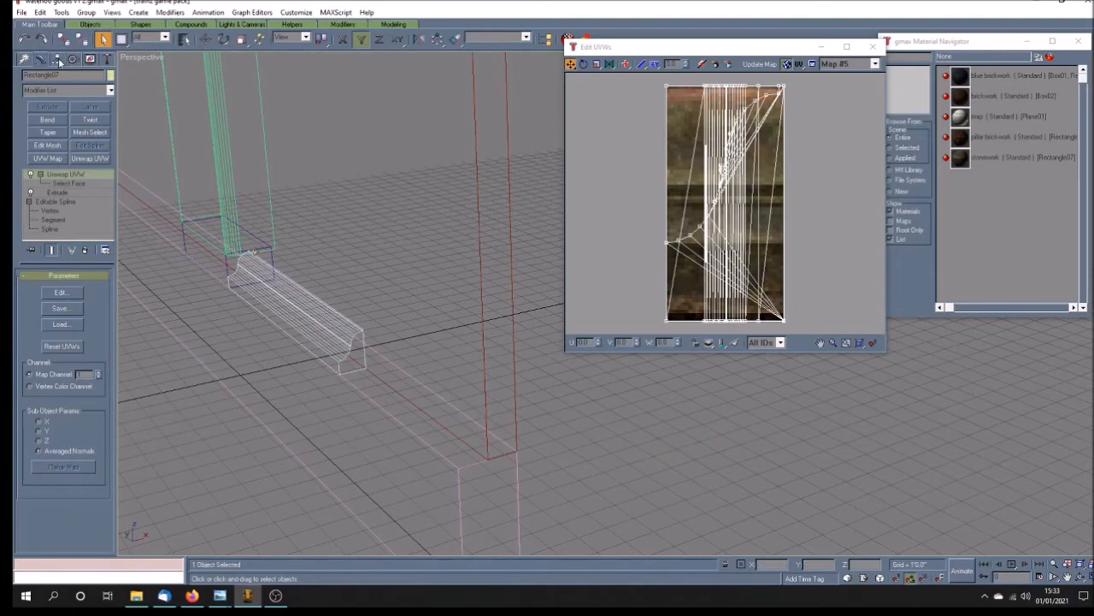
Step: Clone the ledge as one independent copy, offset along the X axis away from the wall
left_click(205, 39)
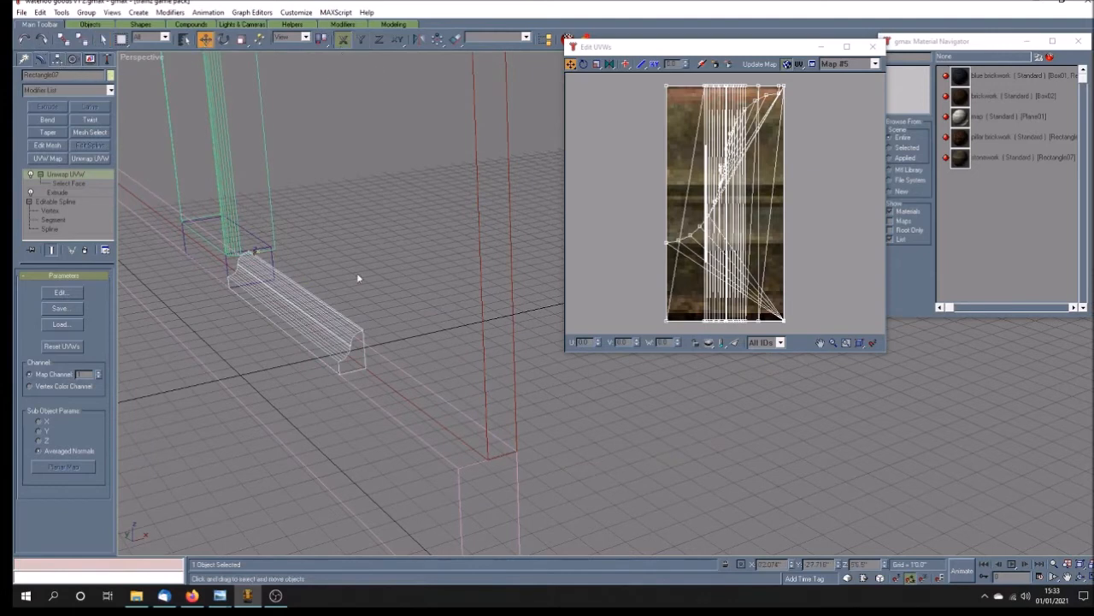
left_click_drag(299, 312, 660, 282, "shift")
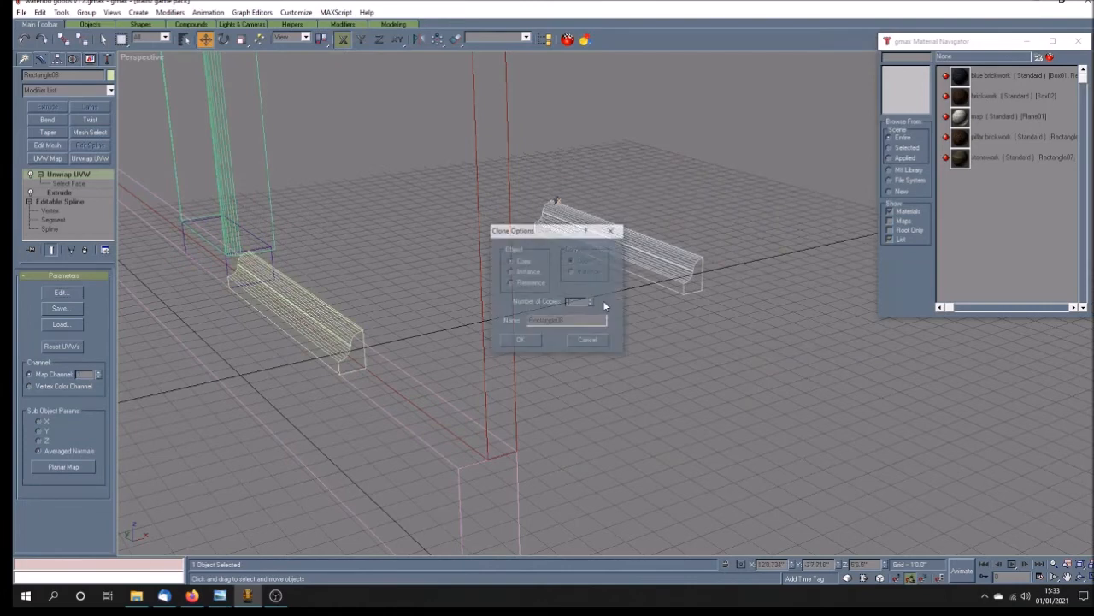
left_click(518, 342)
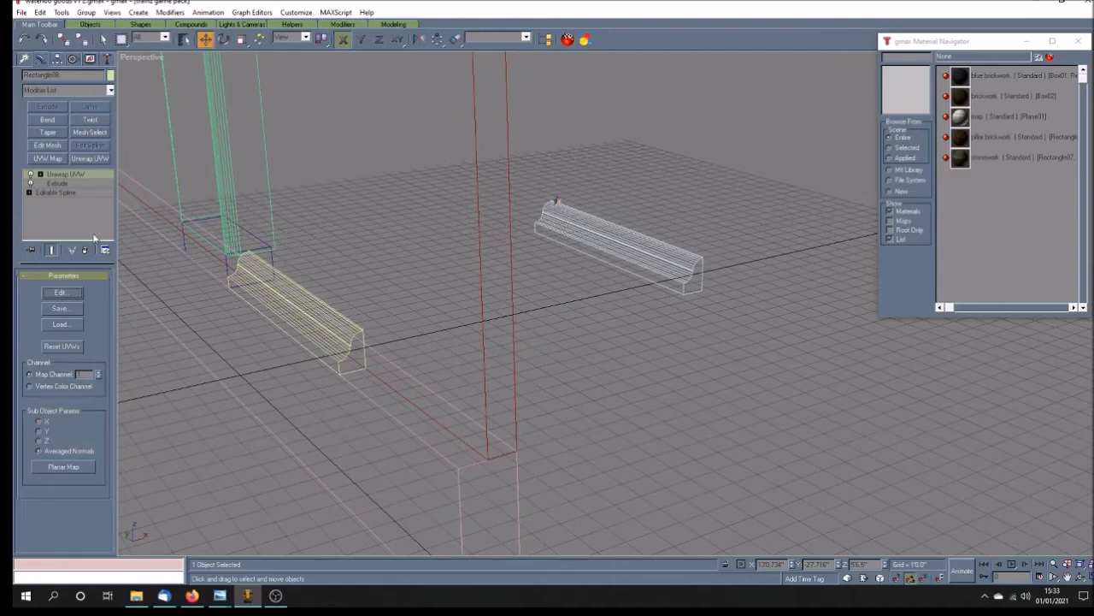
Step: Add an Edit Mesh modifier to the cloned ledge
left_click(47, 145)
left_click(32, 174)
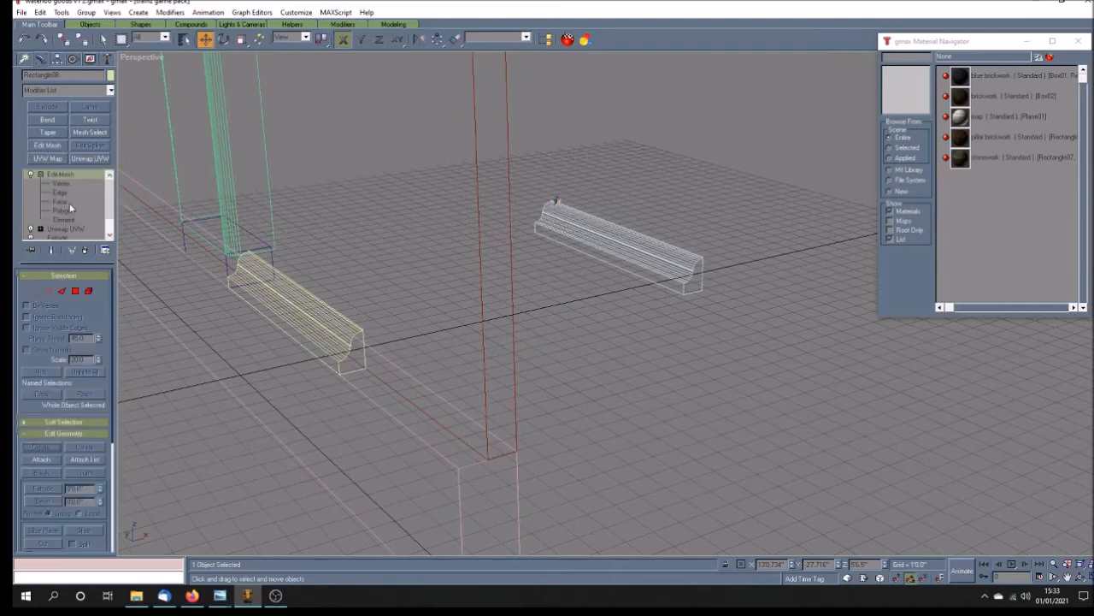
left_click(67, 211)
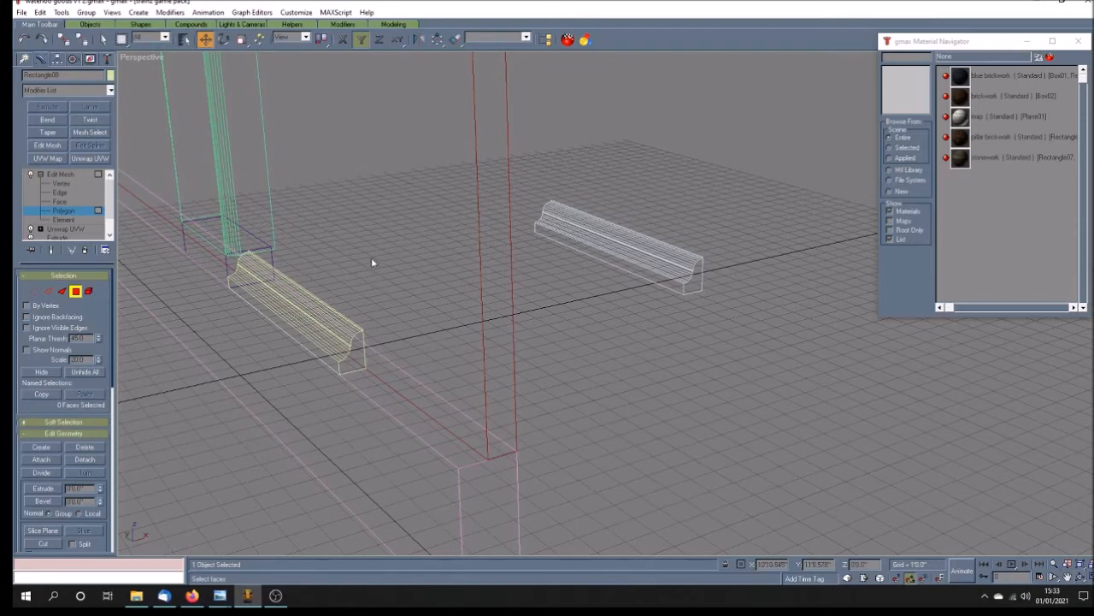
left_click(74, 174)
Step: Add an Edit Mesh modifier to the original ledge on the wall and switch to polygon editing
left_click(325, 224)
left_click(283, 306)
left_click(48, 145)
left_click(40, 174)
left_click(64, 211)
left_click(352, 359)
left_click(522, 378)
Step: Delete the original ledge's hidden back and underside polygons together with their isolated vertices
left_click(1080, 579)
left_click_drag(504, 337, 445, 327)
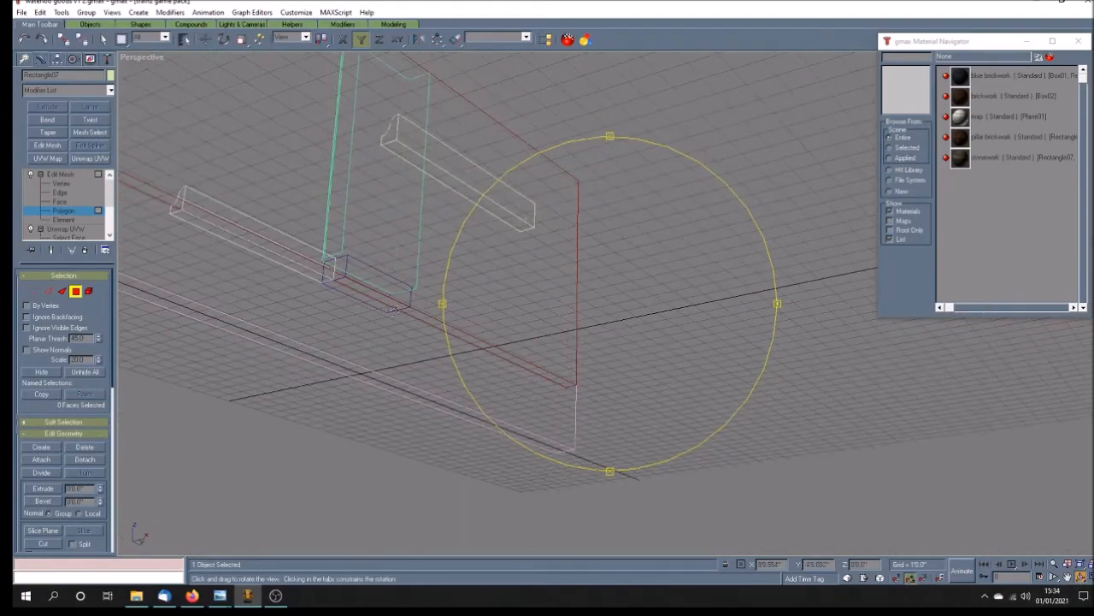
left_click(103, 39)
left_click(197, 221)
left_click(197, 221)
left_click(196, 211)
key("Delete")
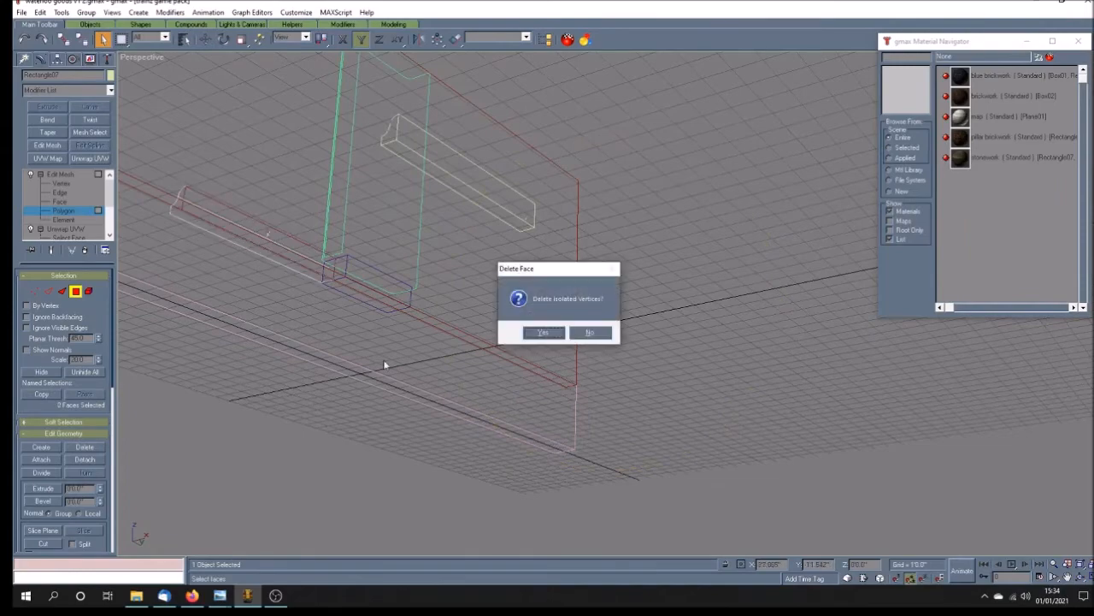
left_click(544, 332)
Step: Delete the ledge's end-cap polygon at the pillar and finish polygon editing
left_click(1080, 578)
left_click_drag(614, 342, 504, 355)
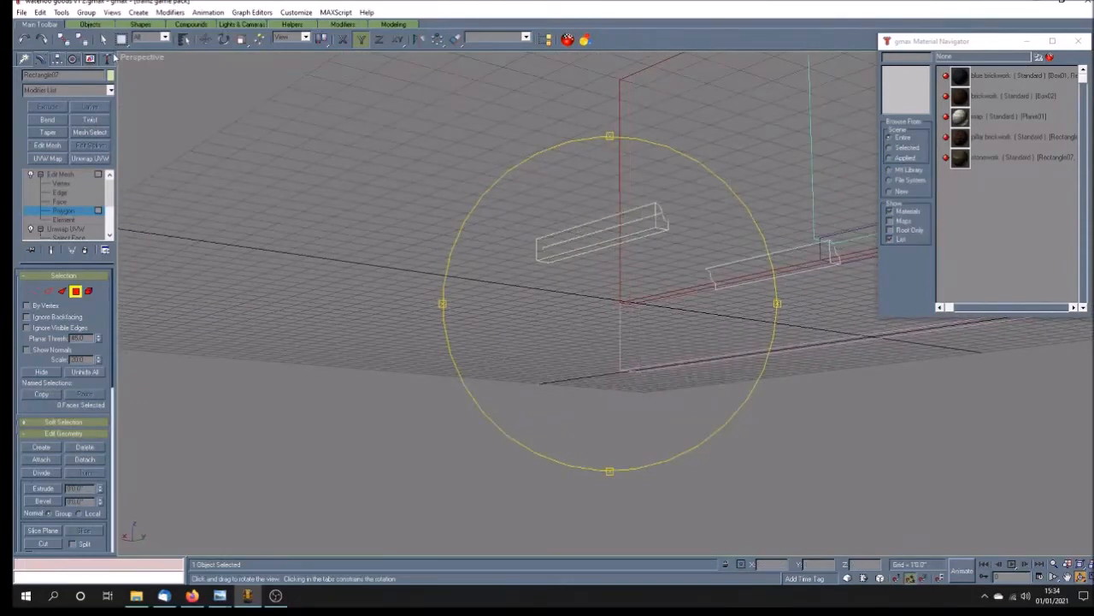
left_click(103, 40)
left_click(835, 252)
key("Delete")
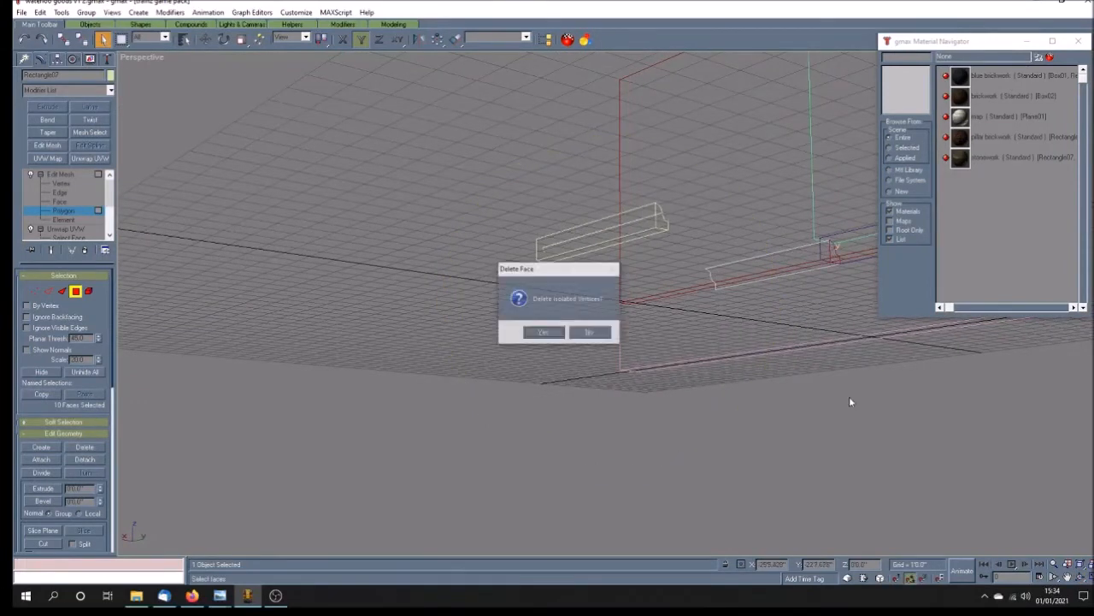
left_click(1080, 578)
left_click_drag(578, 310, 573, 366)
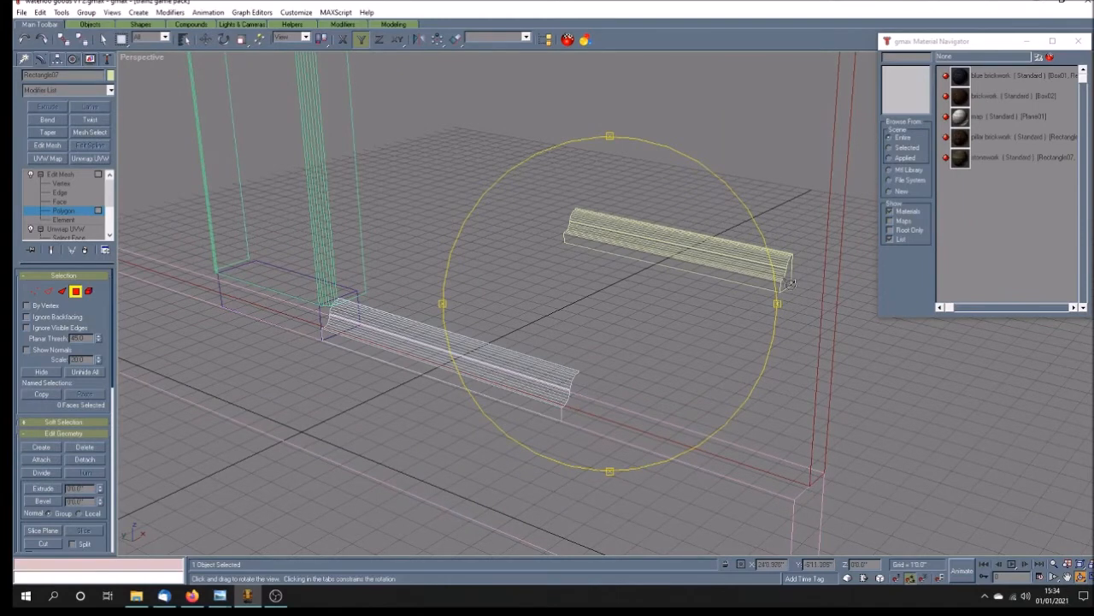
left_click(59, 176)
Step: Shade the view, add a new Unwrap UVW modifier to the trimmed ledge and select all its faces
right_click(128, 57)
left_click(144, 67)
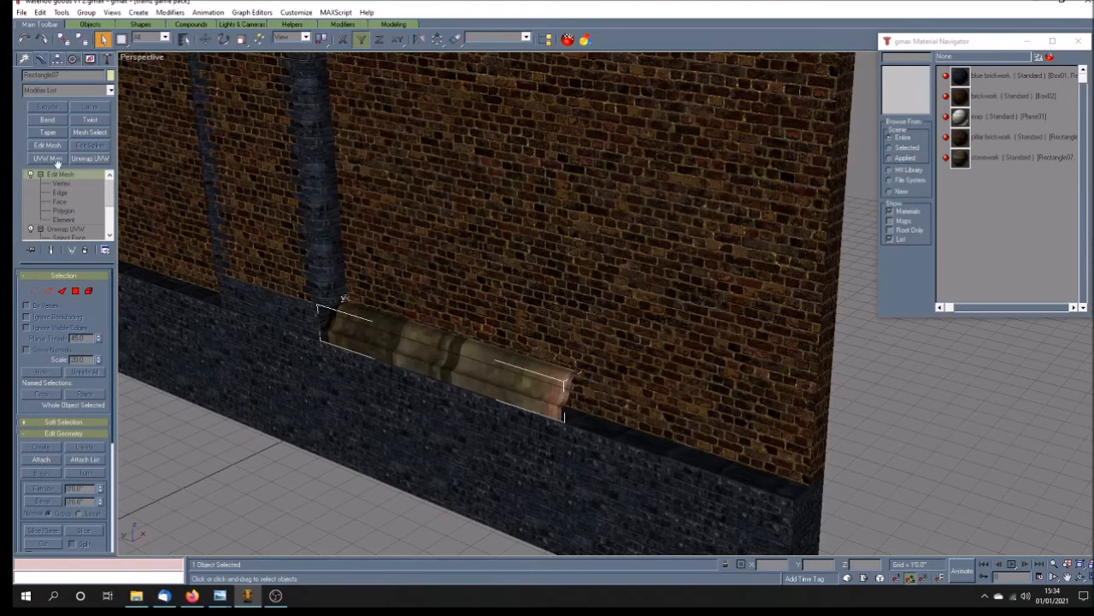
left_click(85, 159)
left_click(40, 174)
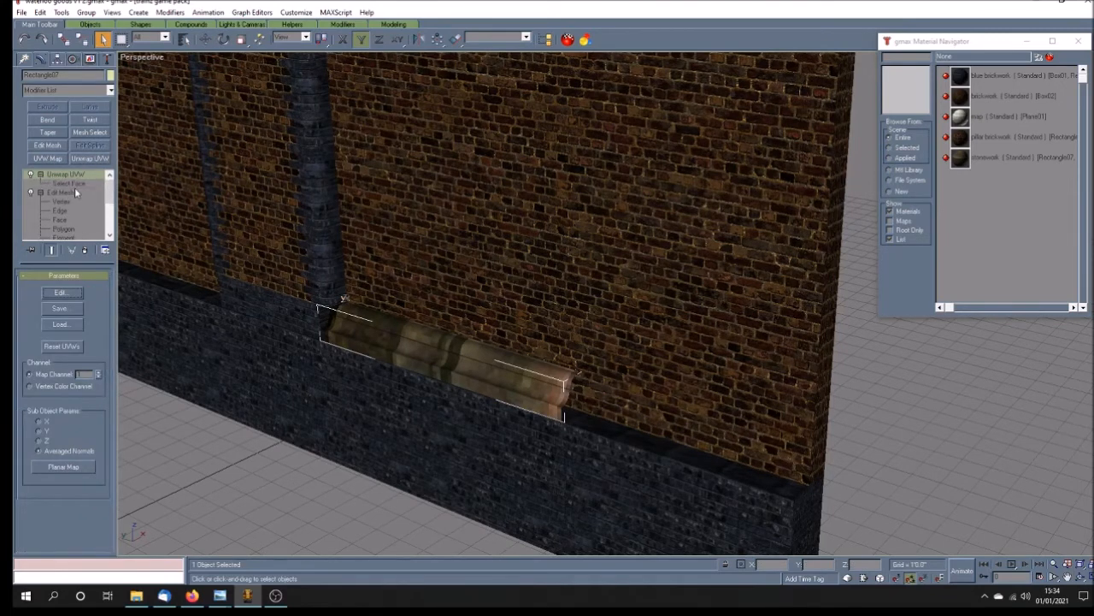
left_click(70, 183)
left_click_drag(240, 248, 741, 481)
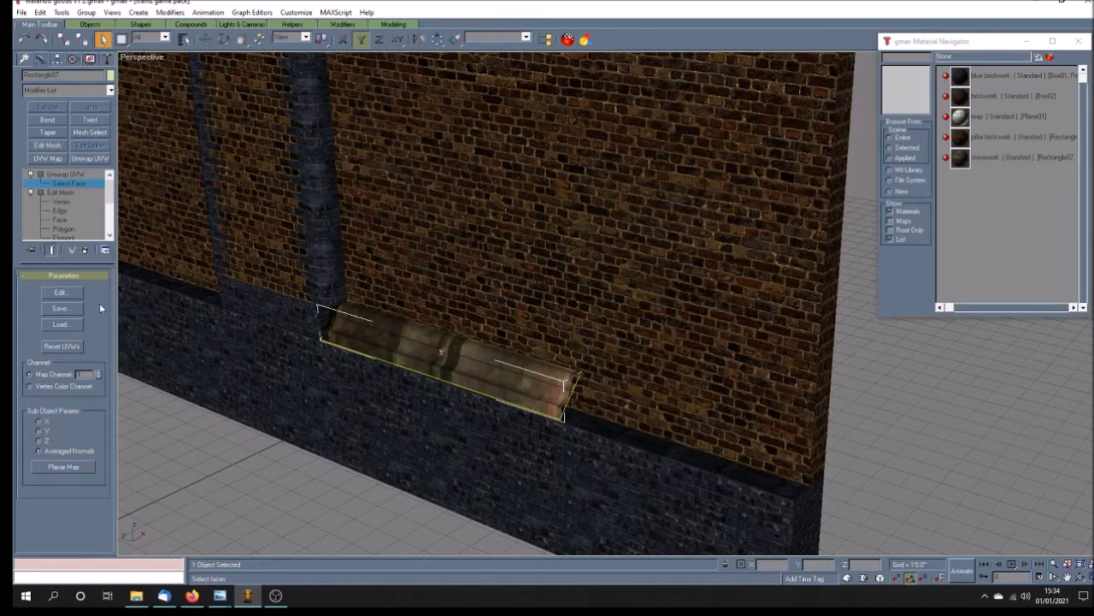
Step: Open the UVW editor for the trimmed ledge and apply a planar map using averaged normals
left_click(60, 293)
left_click(567, 433)
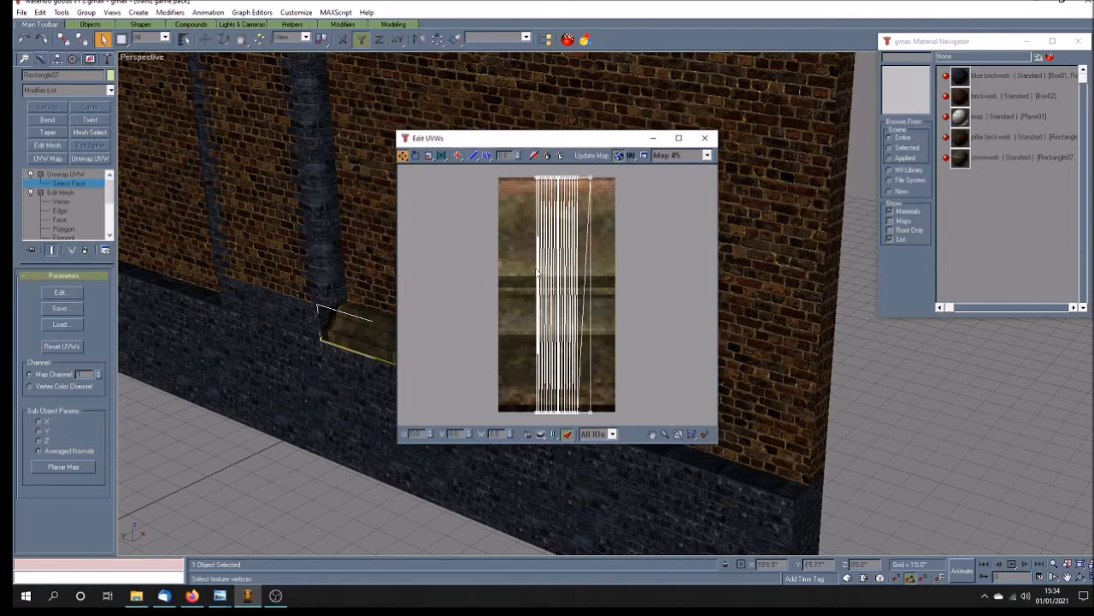
left_click(567, 433)
left_click(569, 435)
left_click(653, 434)
scroll(544, 305, "down", 4)
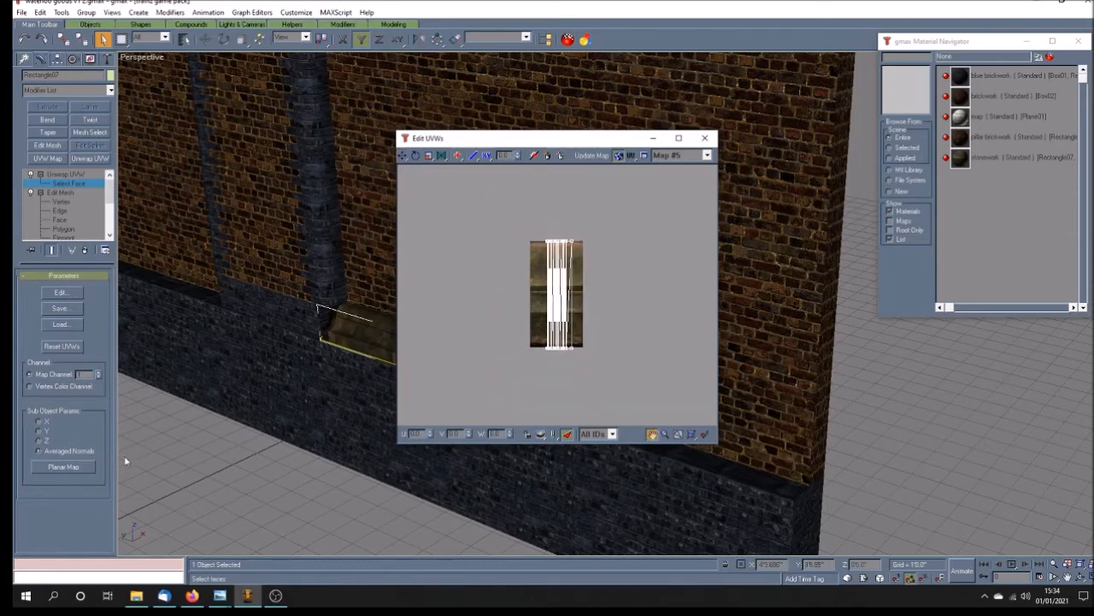
left_click(86, 465)
left_click_drag(534, 135, 724, 140)
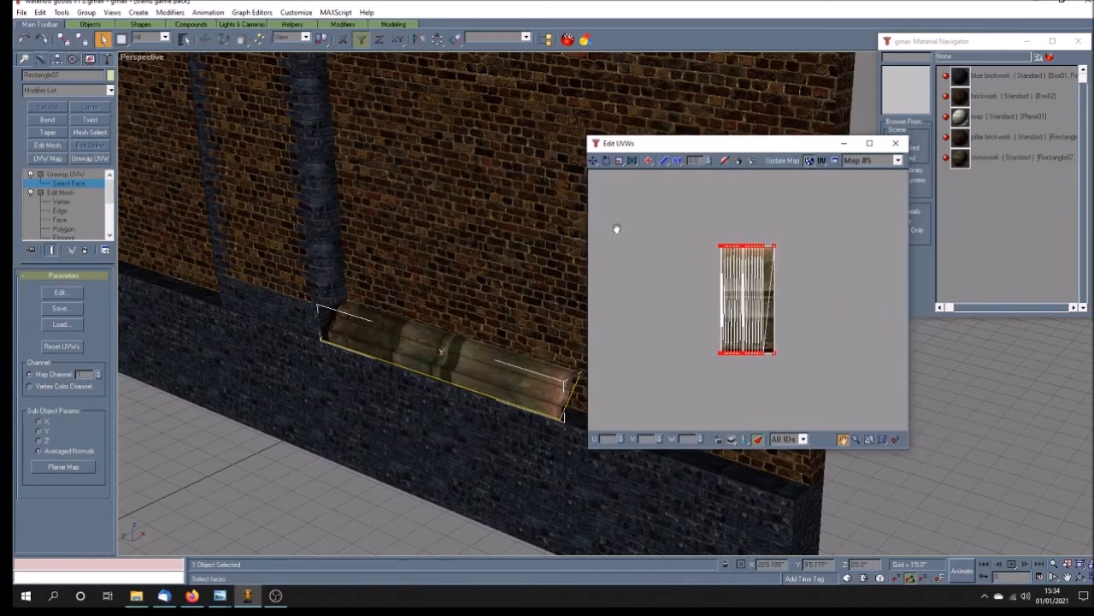
Step: Rotate the ledge's texture vertices a quarter turn and move them over the stonework map
left_click(606, 161)
left_click_drag(718, 354, 695, 253)
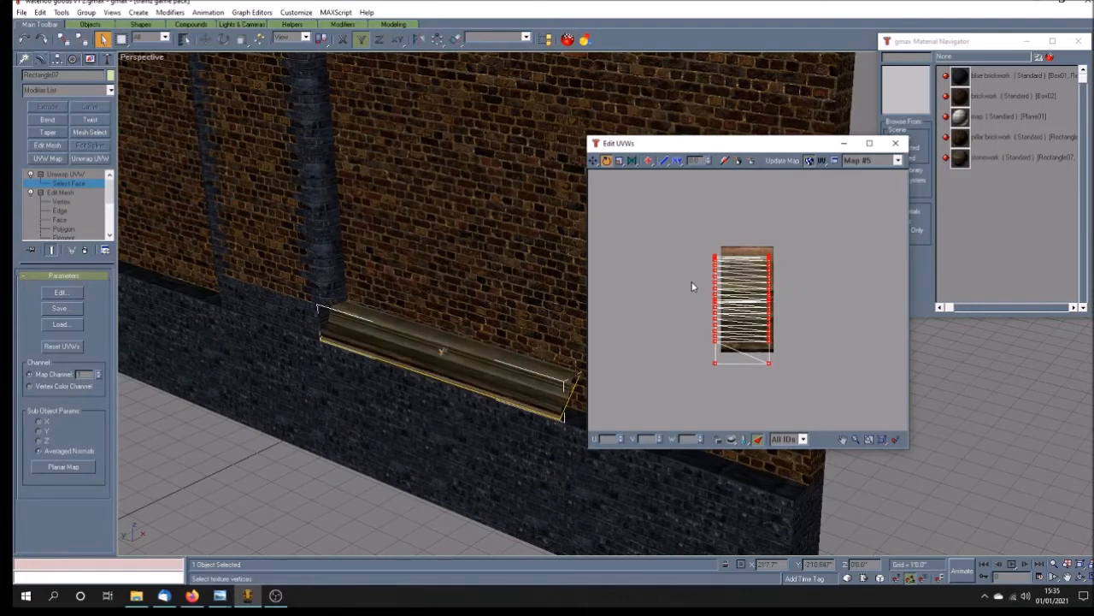
left_click(593, 160)
left_click_drag(715, 258, 719, 246)
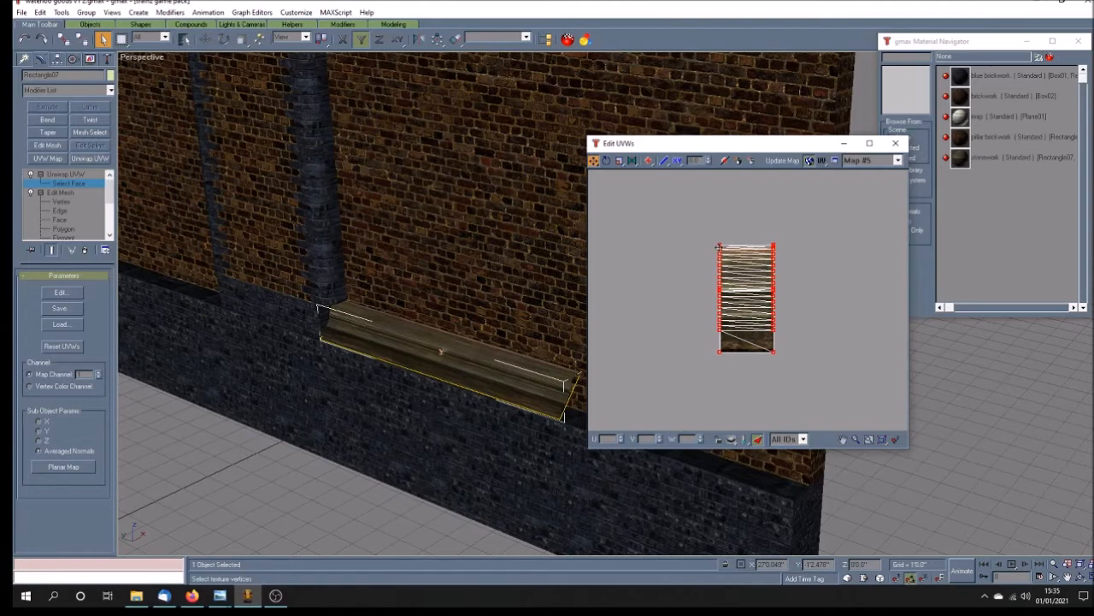
Step: Turn the ledge's texture vertices upside down and realign them with the stonework map
left_click(606, 160)
left_click_drag(728, 354, 748, 144)
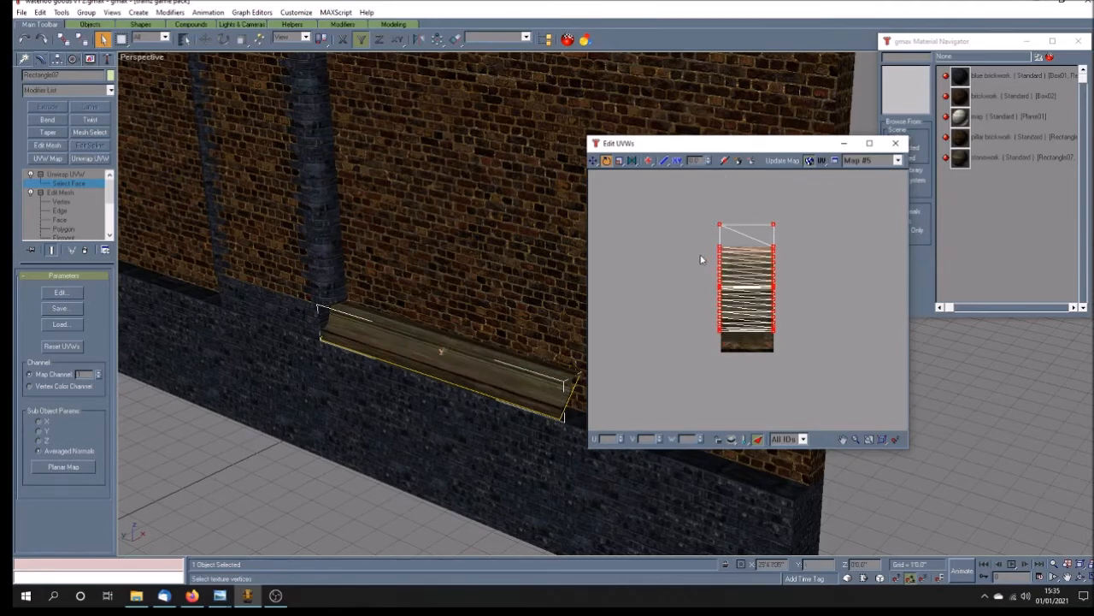
left_click(593, 160)
left_click_drag(718, 331, 720, 352)
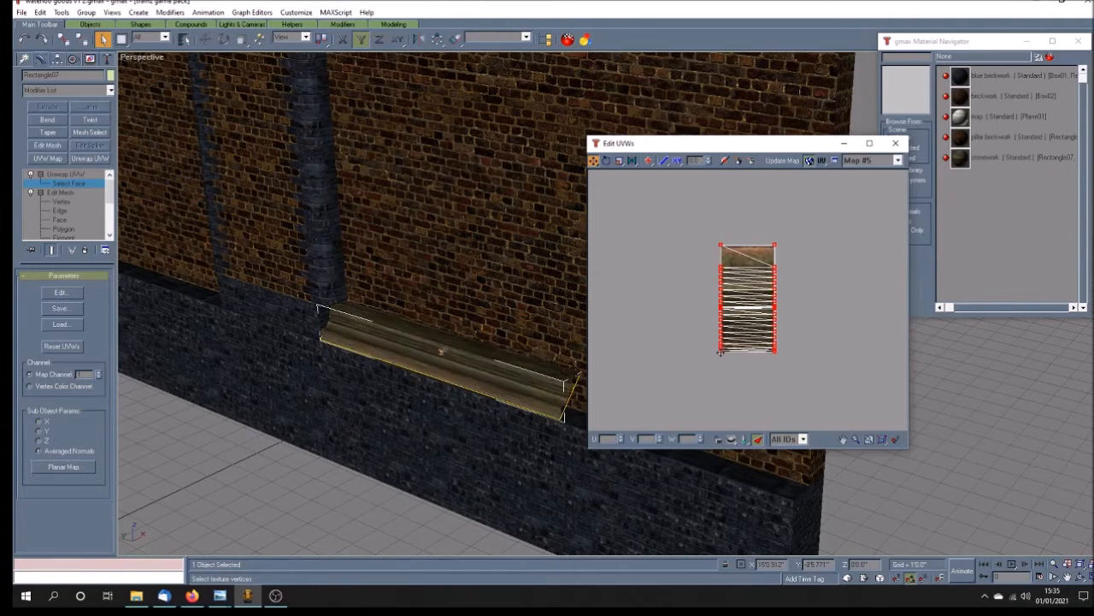
Step: Check the stone ledge in the wall example.jpg reference photo
left_click(222, 597)
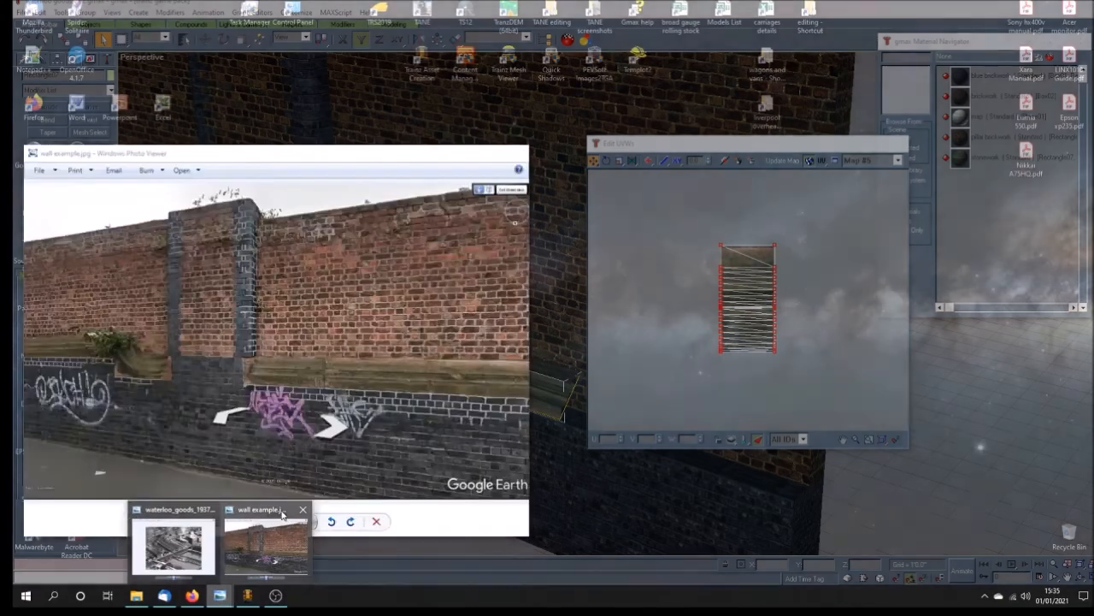
left_click(278, 524)
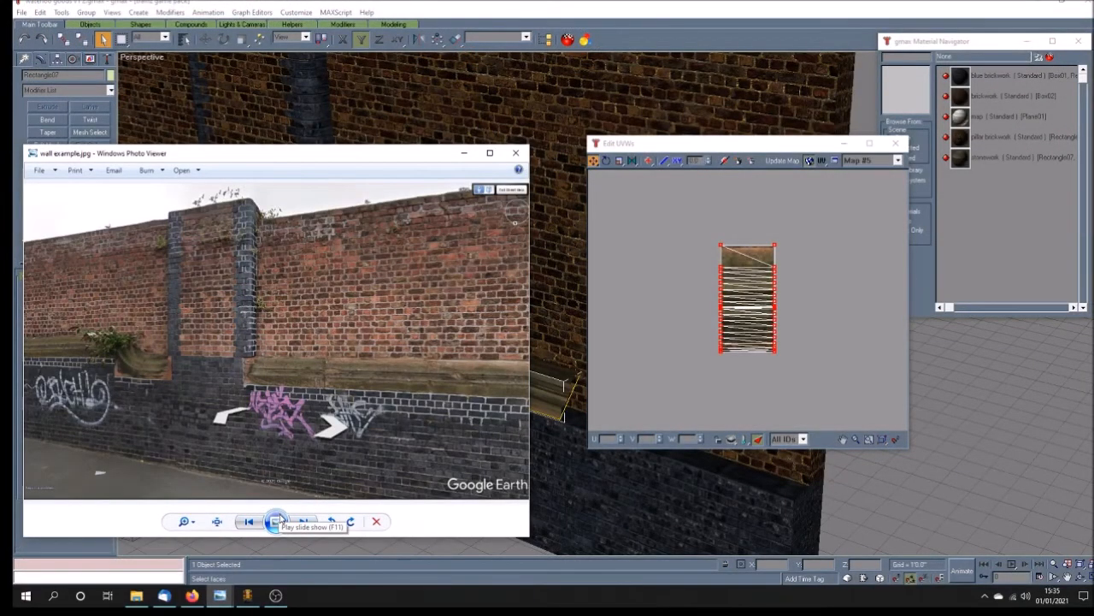
left_click(515, 152)
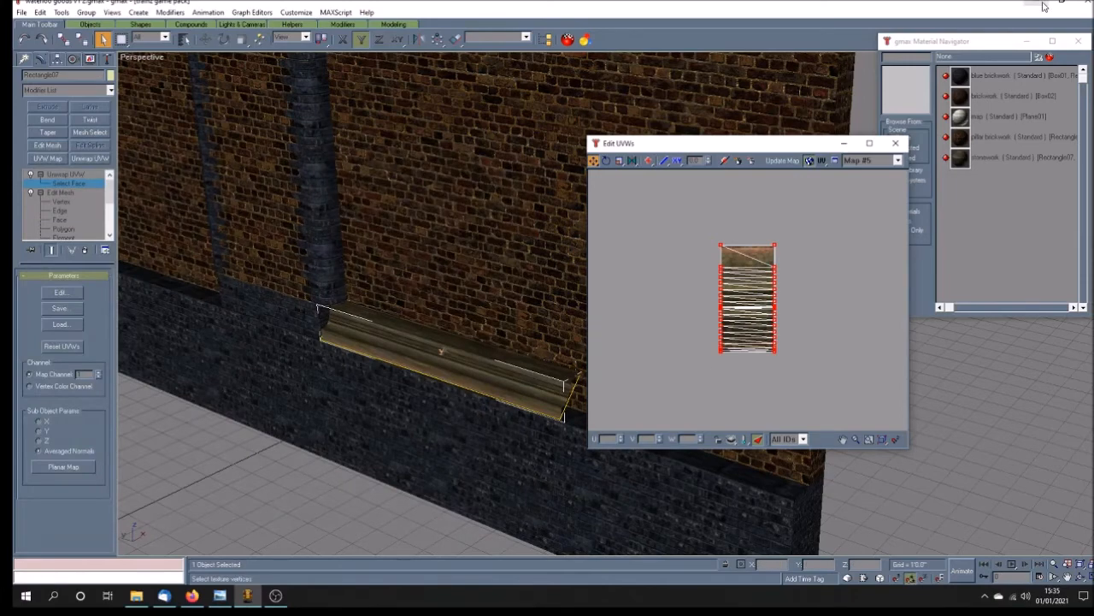
Step: Switch to Paint Shop Pro and open stonework.tga from the Waterloo goods folder, enlarged for editing
left_click(1048, 2)
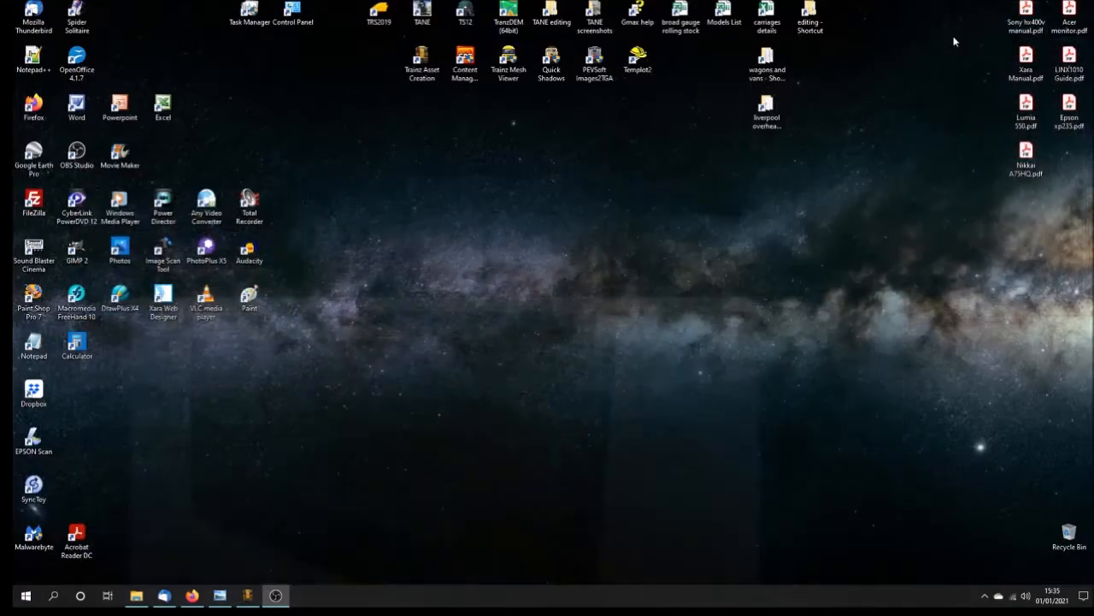
double_click(34, 301)
left_click(34, 40)
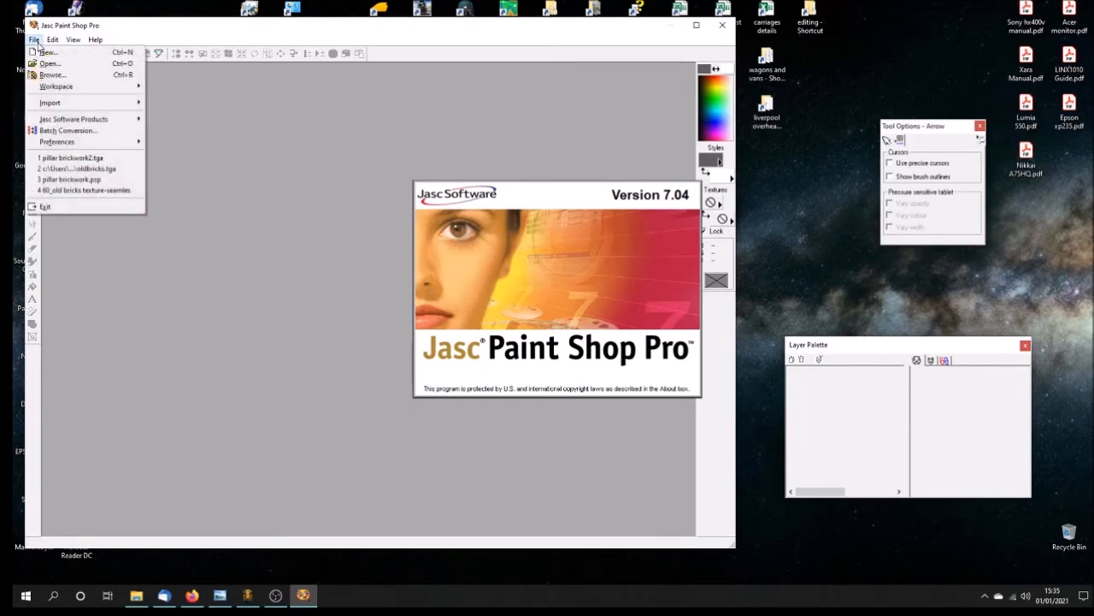
left_click(48, 63)
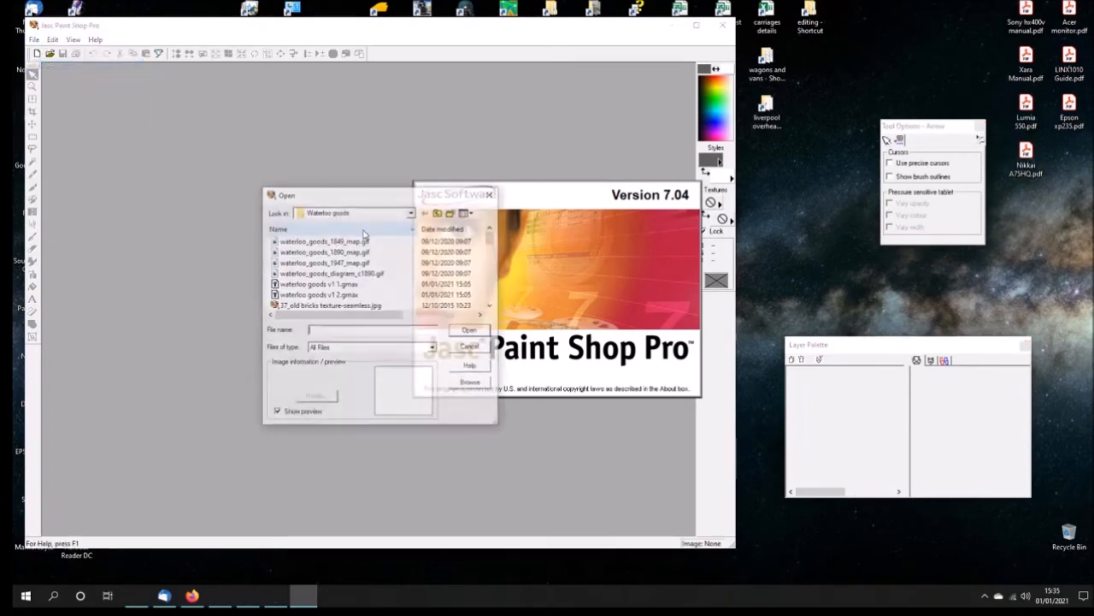
left_click_drag(492, 237, 494, 306)
left_click(301, 294)
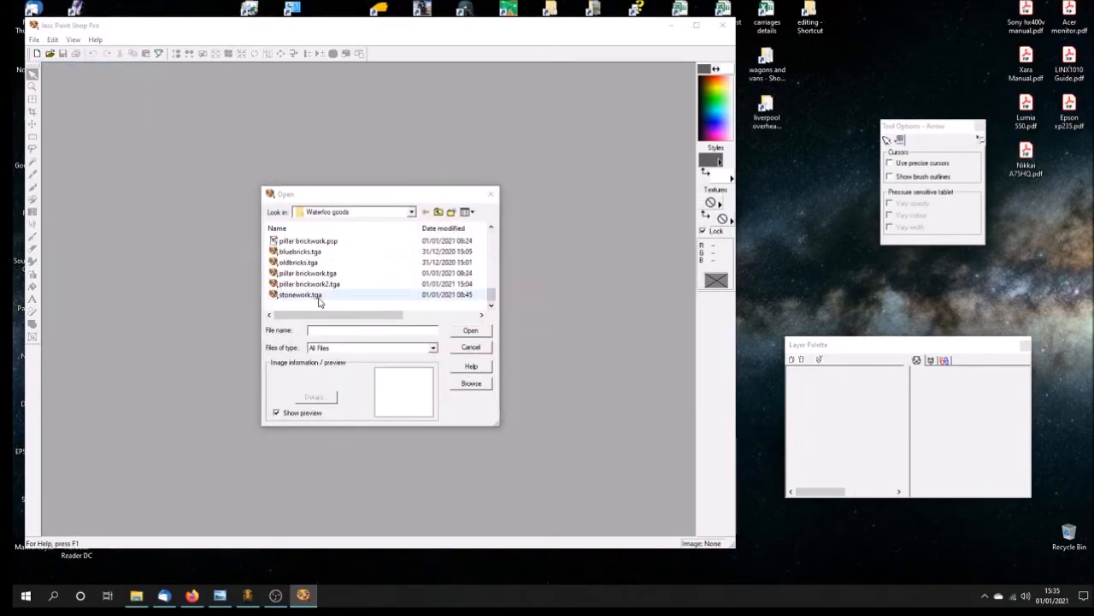
left_click(474, 331)
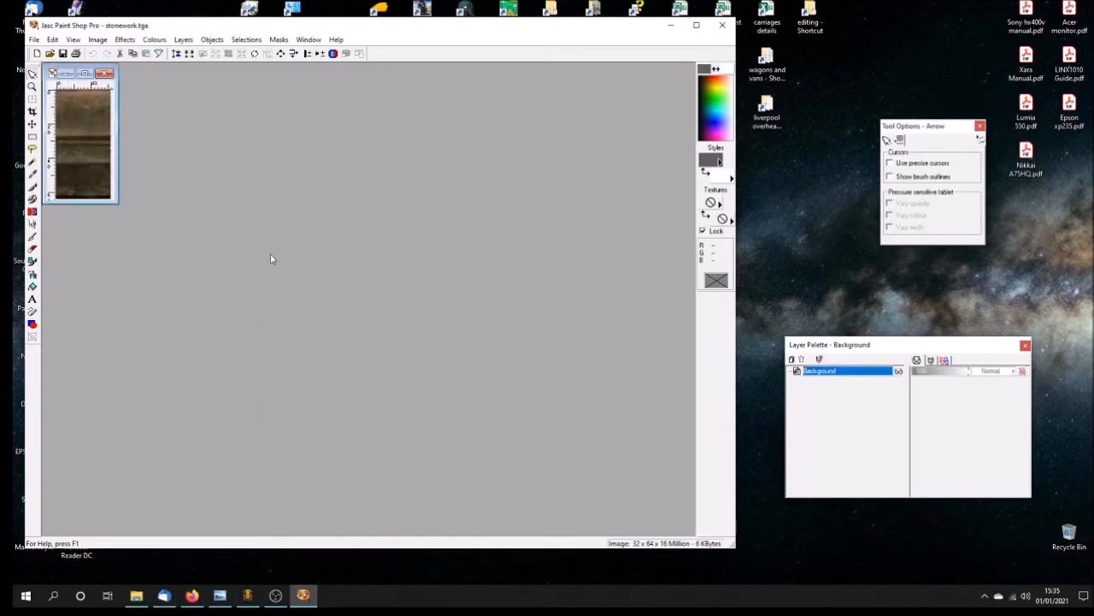
scroll(272, 258, "up", 4)
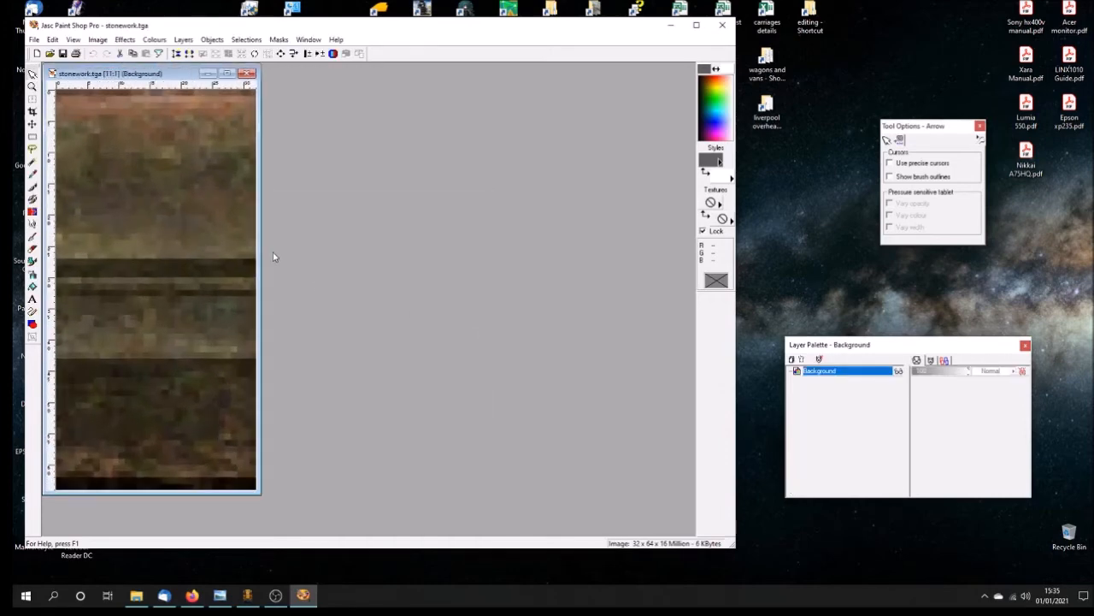
scroll(275, 256, "down", 1)
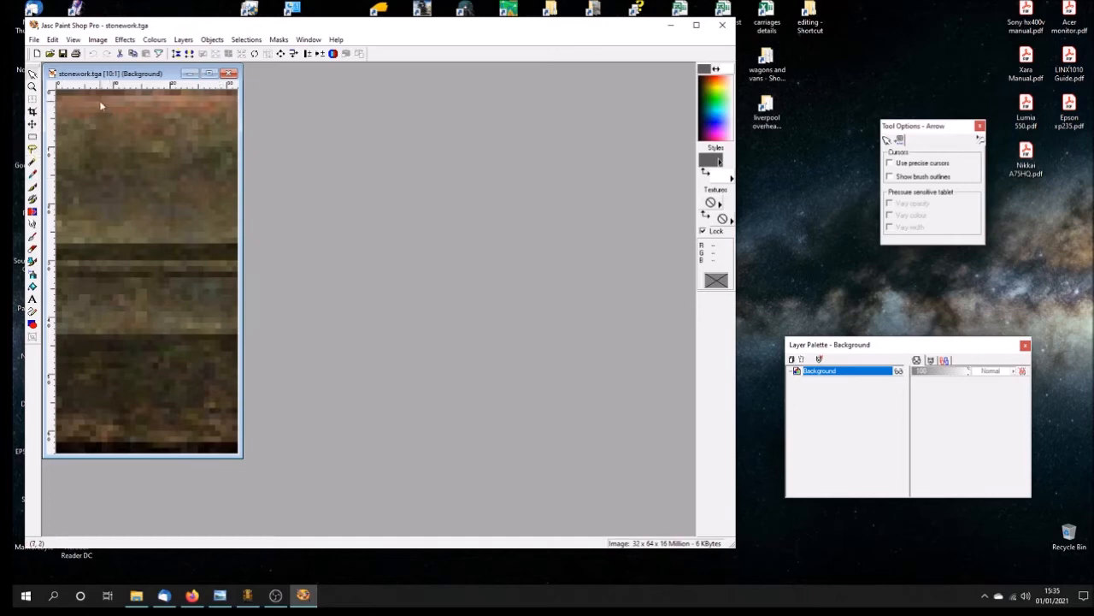
Step: Apply the Soften and Soften More blurs to the stonework texture and save the file
left_click(125, 39)
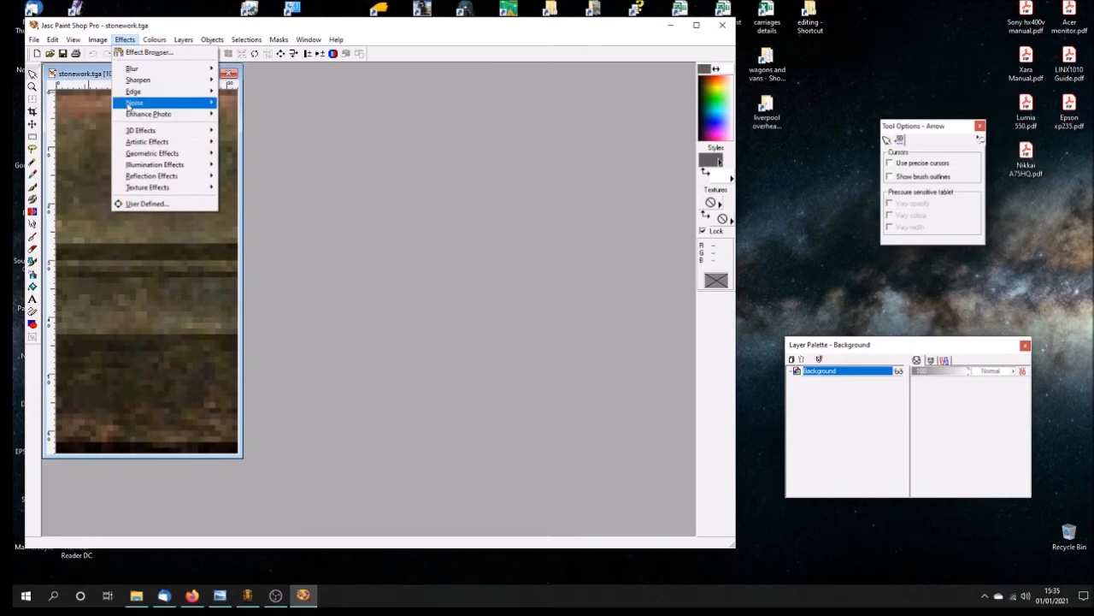
mouse_move(135, 68)
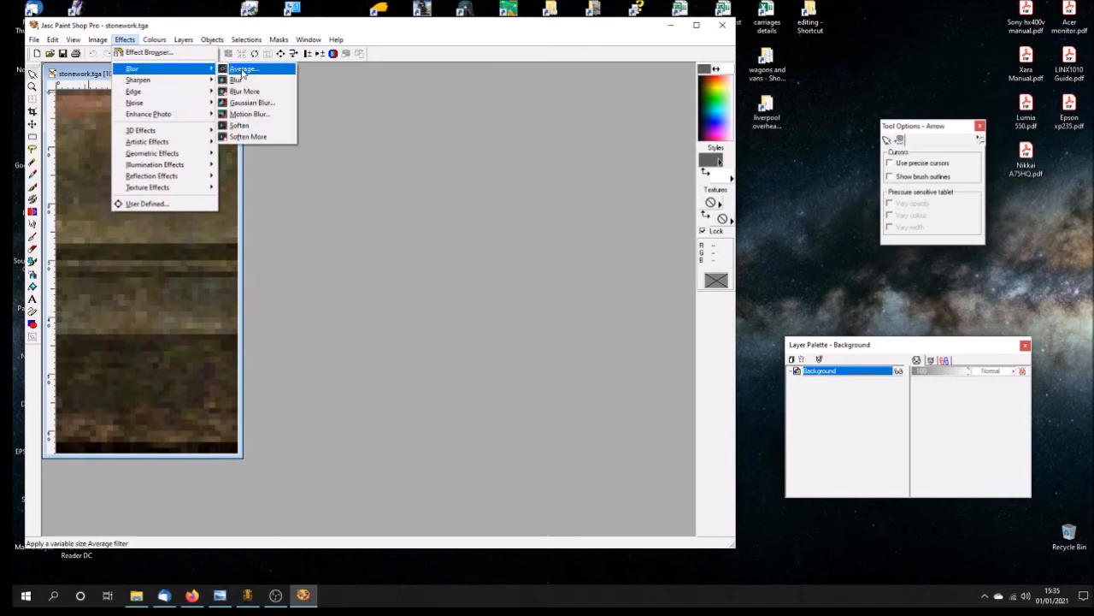
left_click(266, 128)
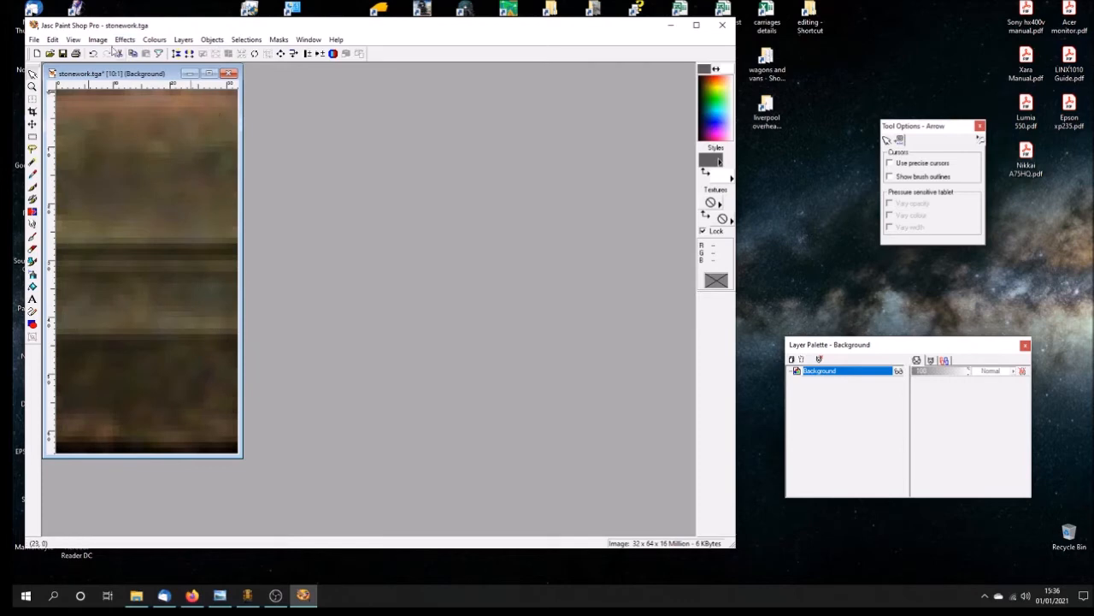
left_click(124, 40)
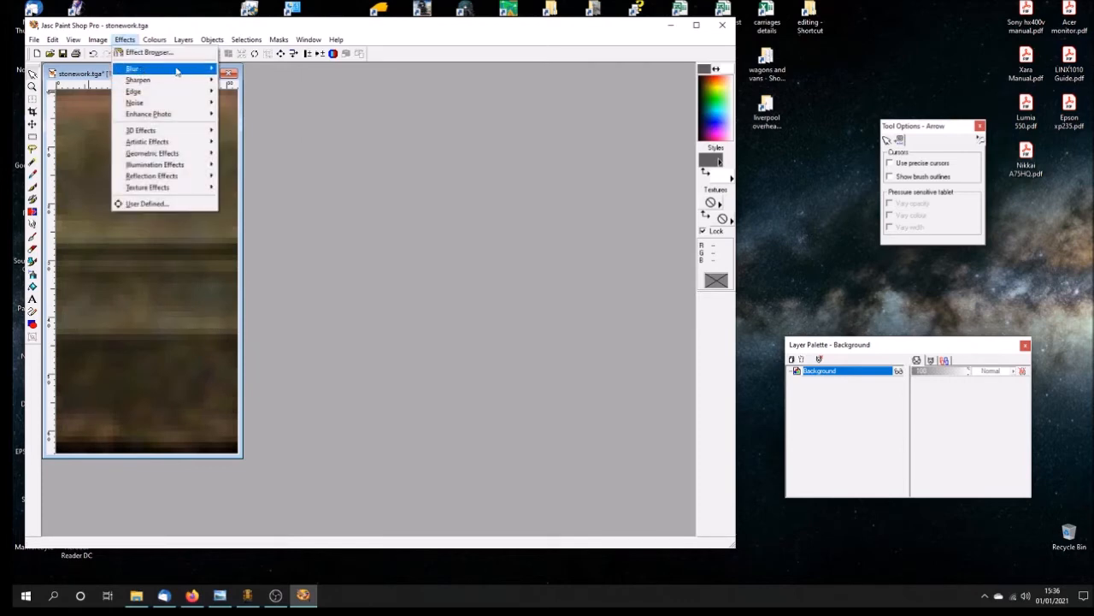
mouse_move(135, 68)
left_click(254, 137)
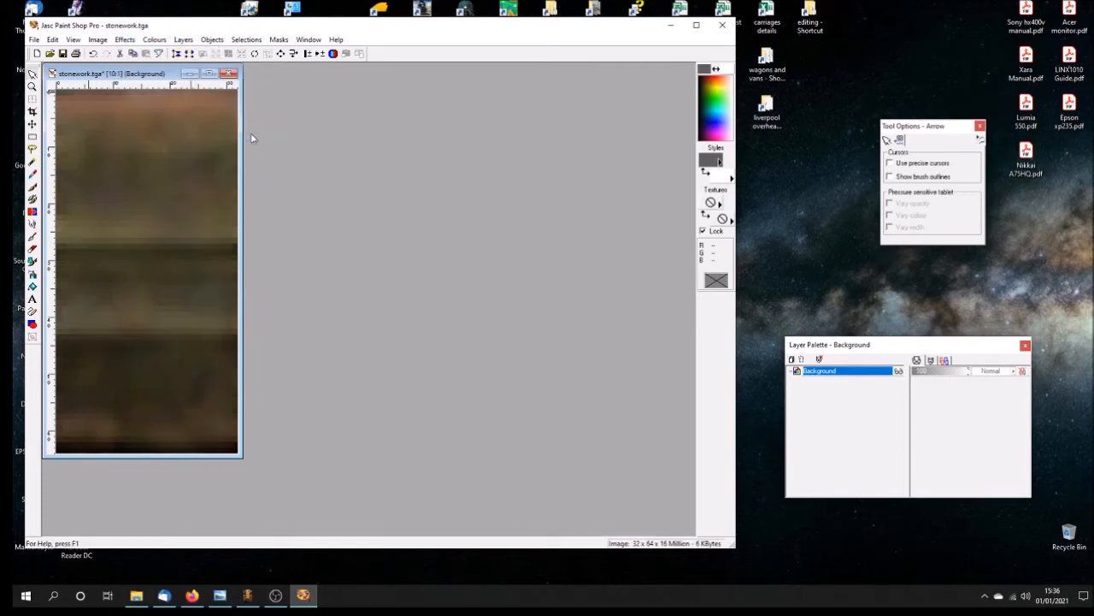
scroll(178, 176, "down", 4)
scroll(177, 176, "up", 2)
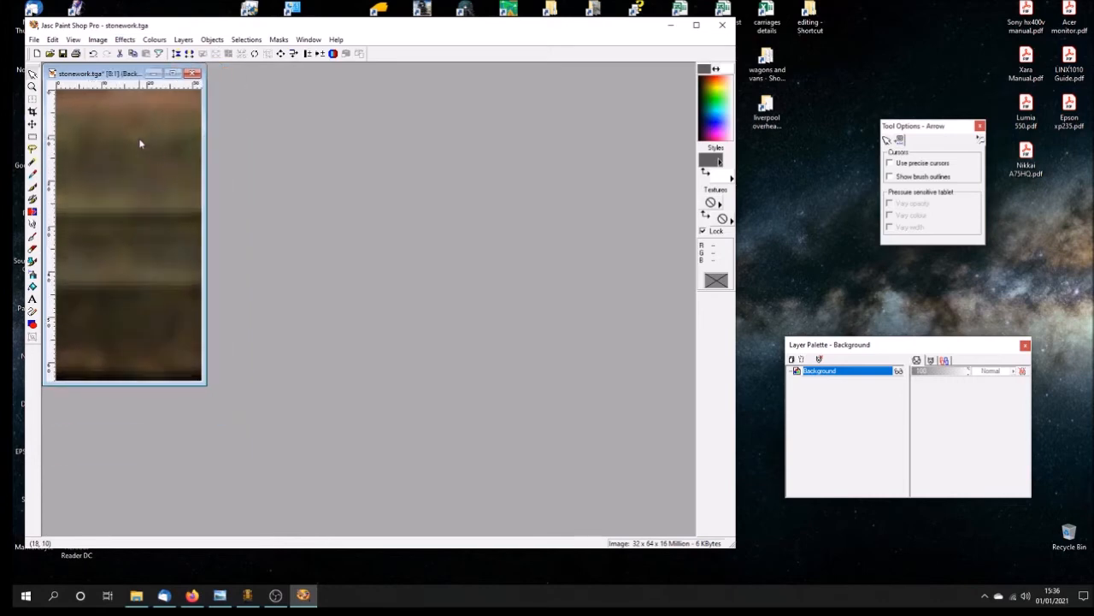
scroll(145, 130, "up", 1)
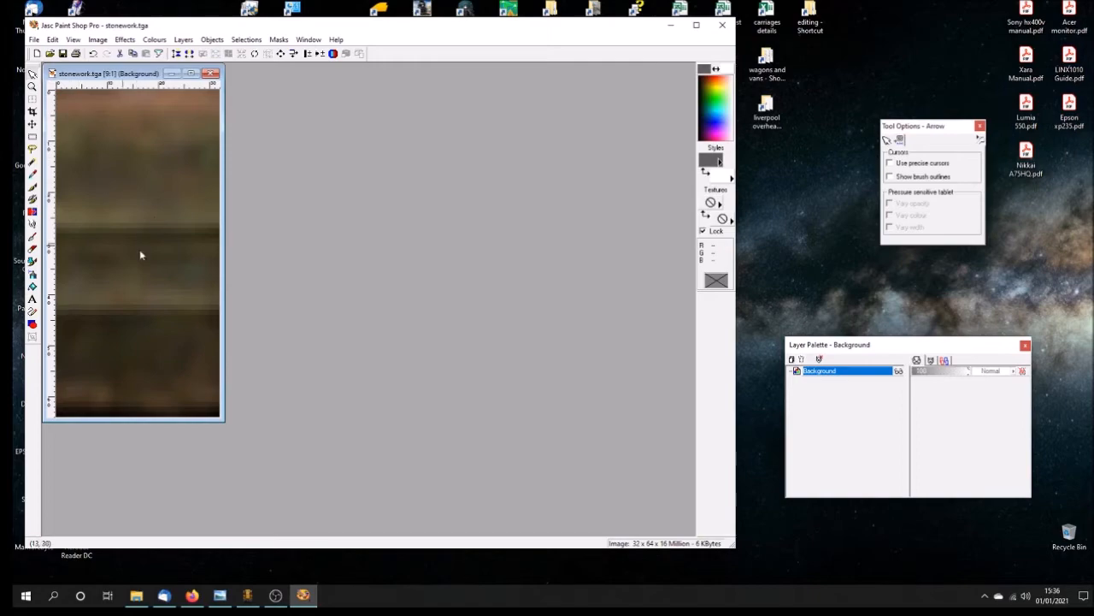
Step: Switch back to gmax, close the UVW editor and reload the stonework material's diffuse bitmap
left_click(247, 596)
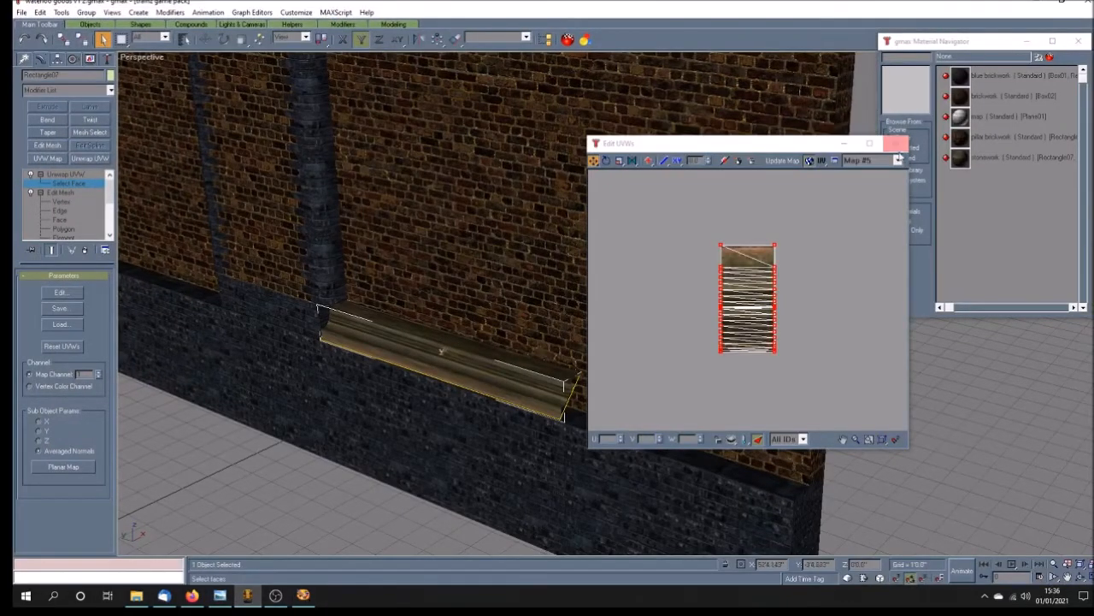
left_click(896, 143)
double_click(1018, 157)
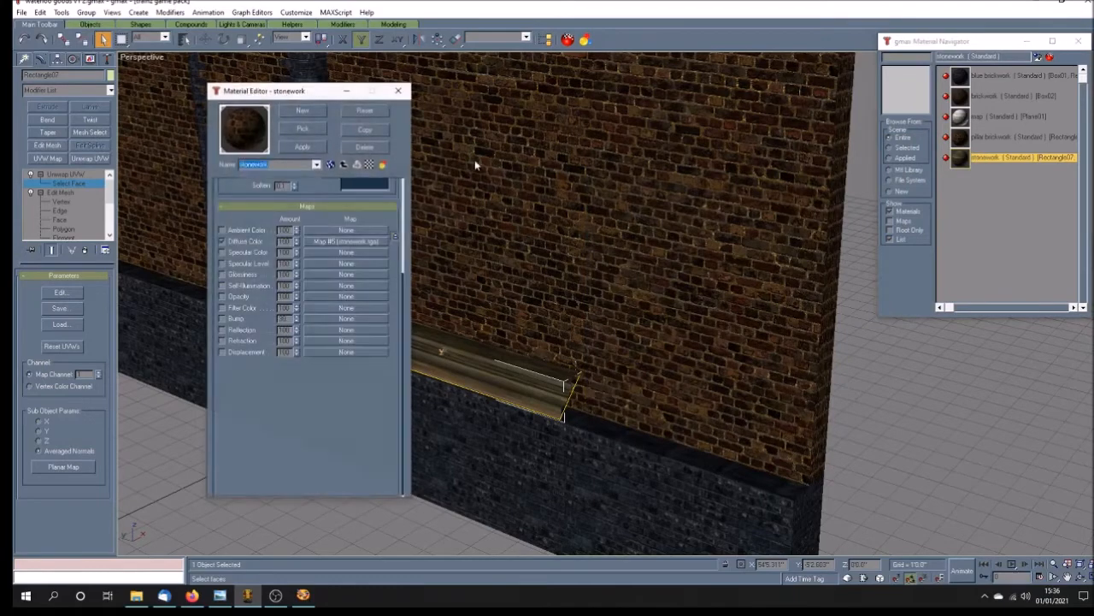
left_click(325, 240)
left_click(253, 333)
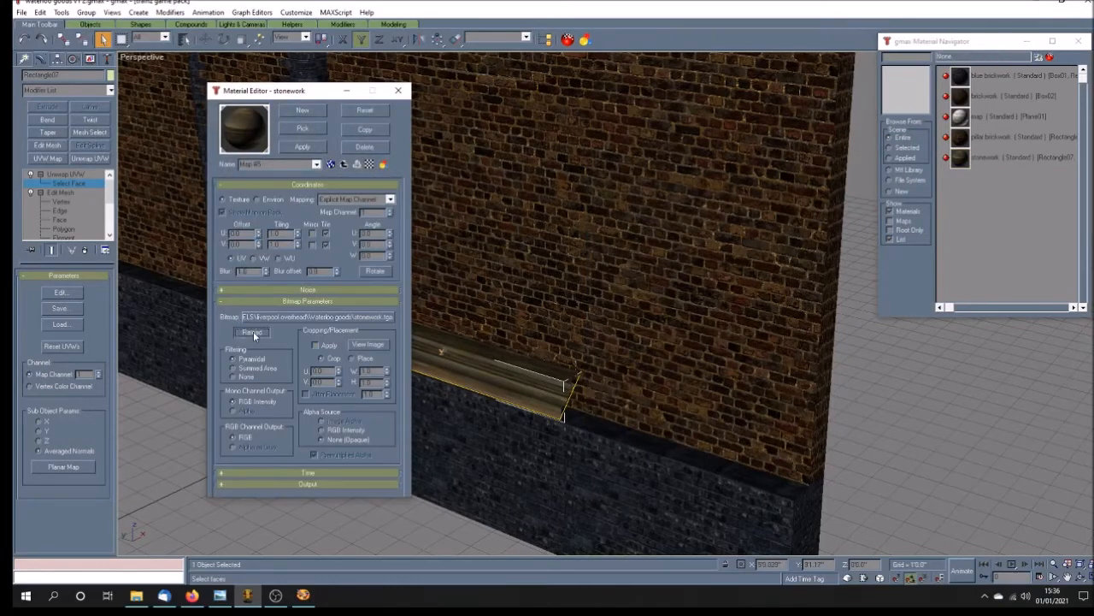
left_click(398, 89)
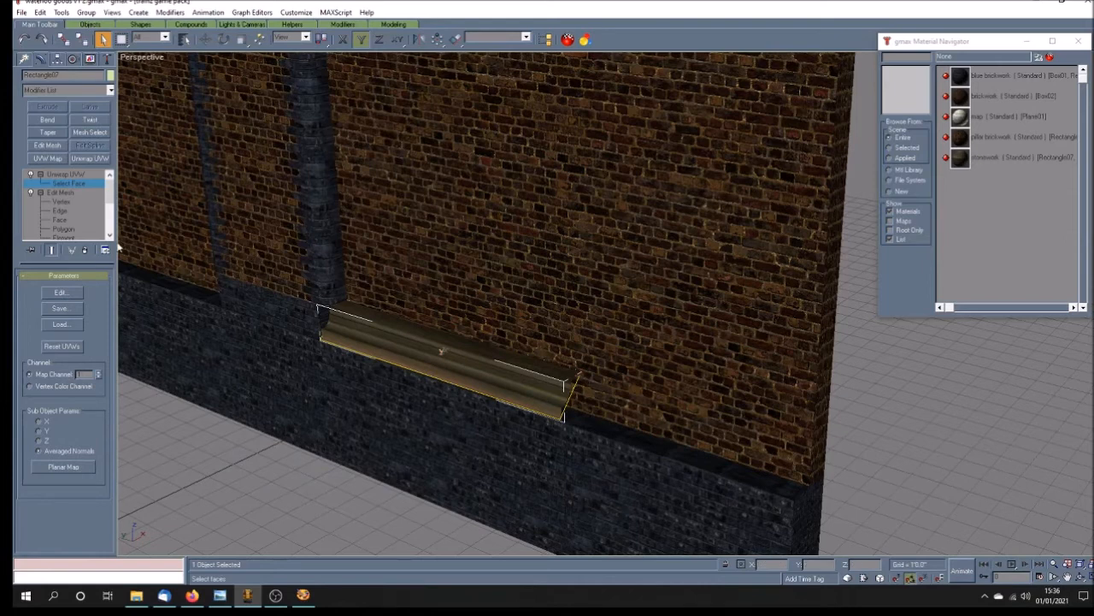
Step: Set the ledge's Extrude amount to 40'0.0" and return to its top Unwrap UVW modifier
left_click(81, 173)
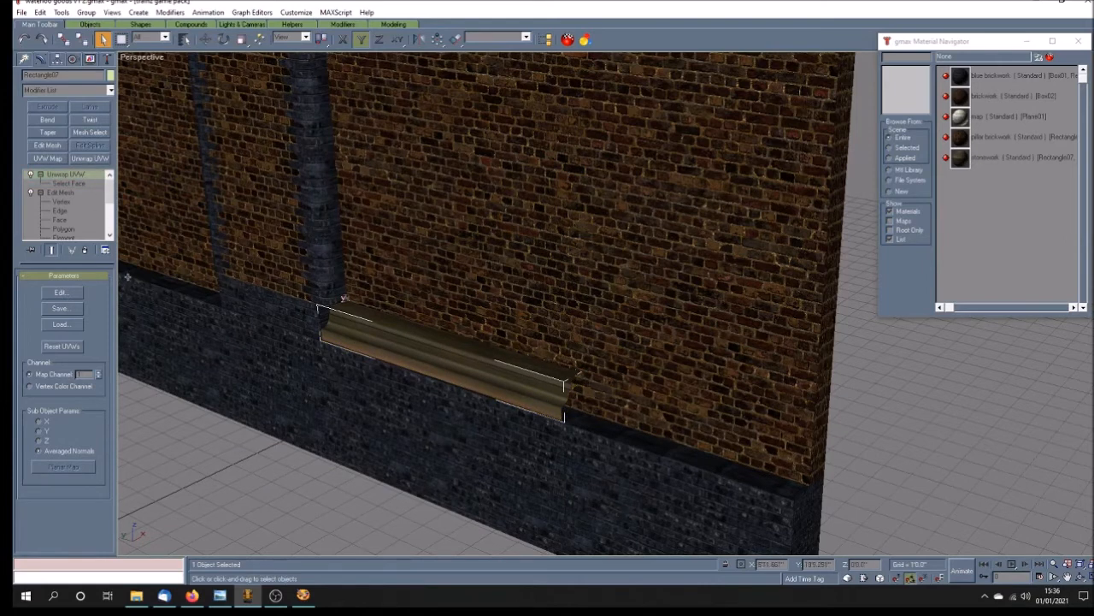
left_click_drag(110, 197, 112, 213)
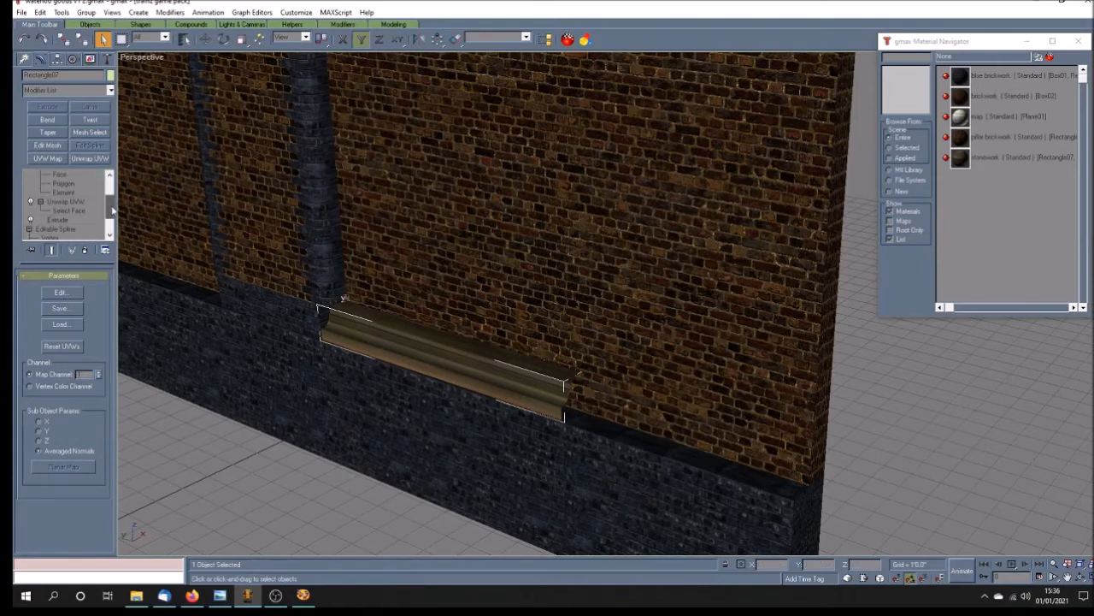
left_click(61, 219)
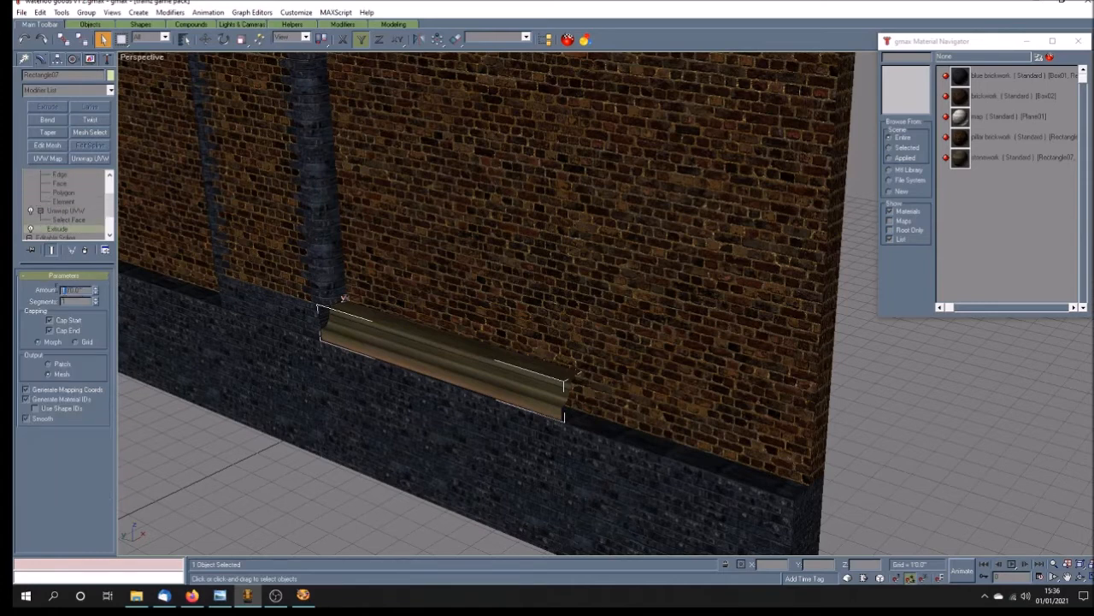
key("Return")
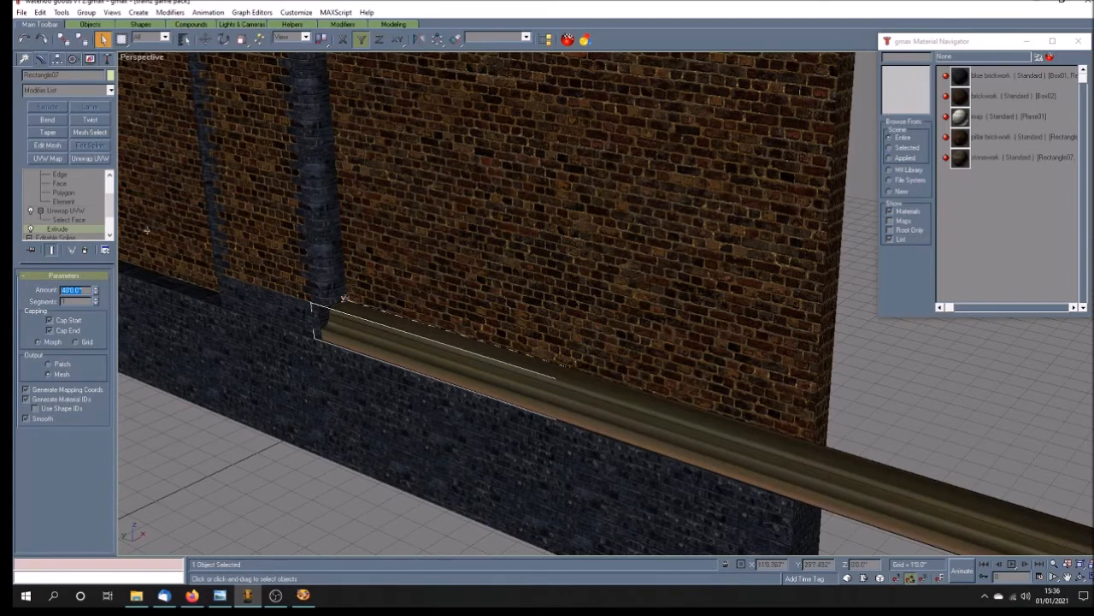
scroll(68, 176, "up", 2)
left_click(81, 174)
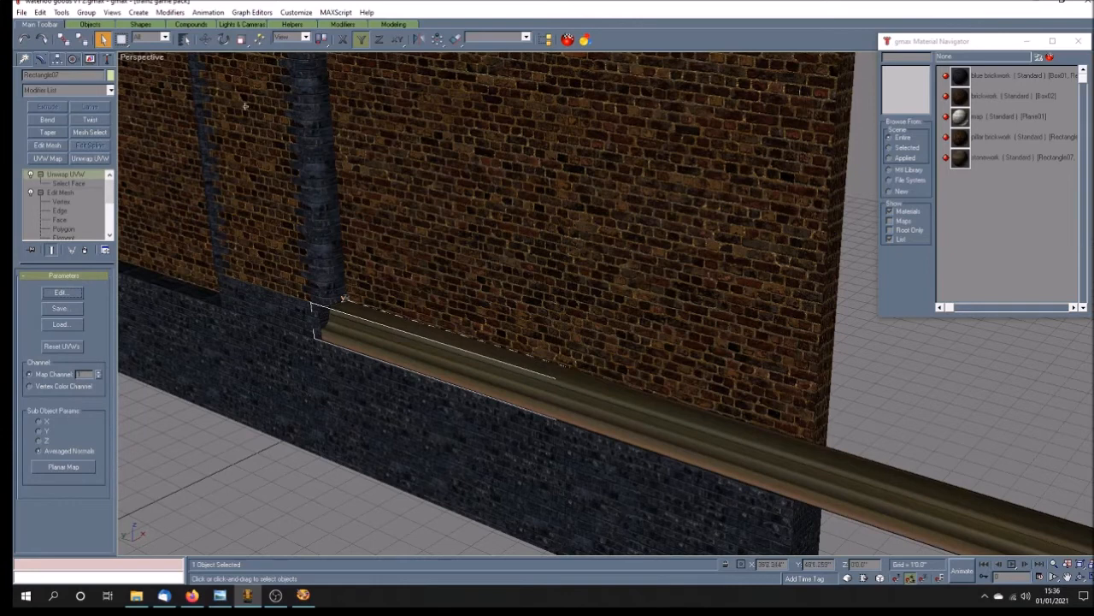
Step: Center the lengthened ledge's pivot on the object and align it to the world
left_click(58, 58)
left_click(64, 131)
left_click(64, 189)
left_click(86, 220)
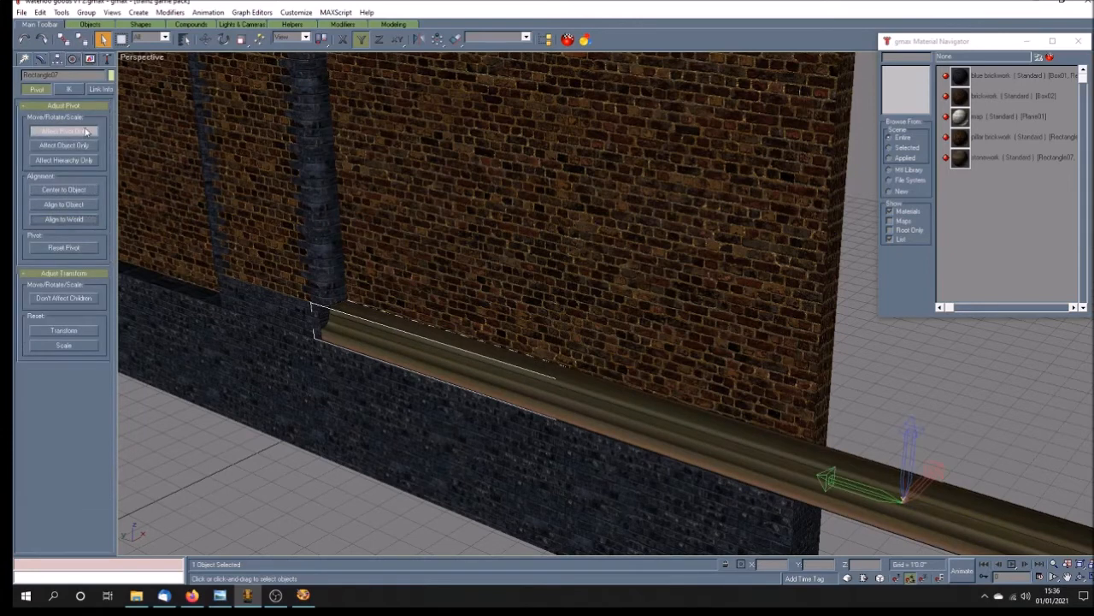
left_click(85, 131)
Step: Position the lengthened stone ledge centrally along the wall by setting its Y coordinate to 0
left_click(223, 39)
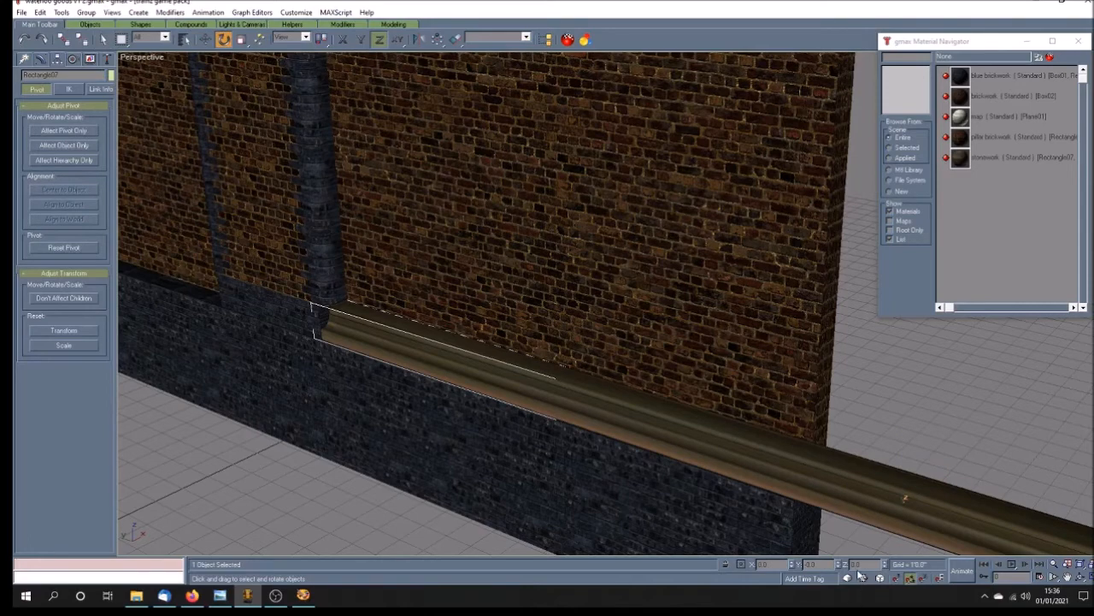
left_click_drag(911, 500, 888, 505)
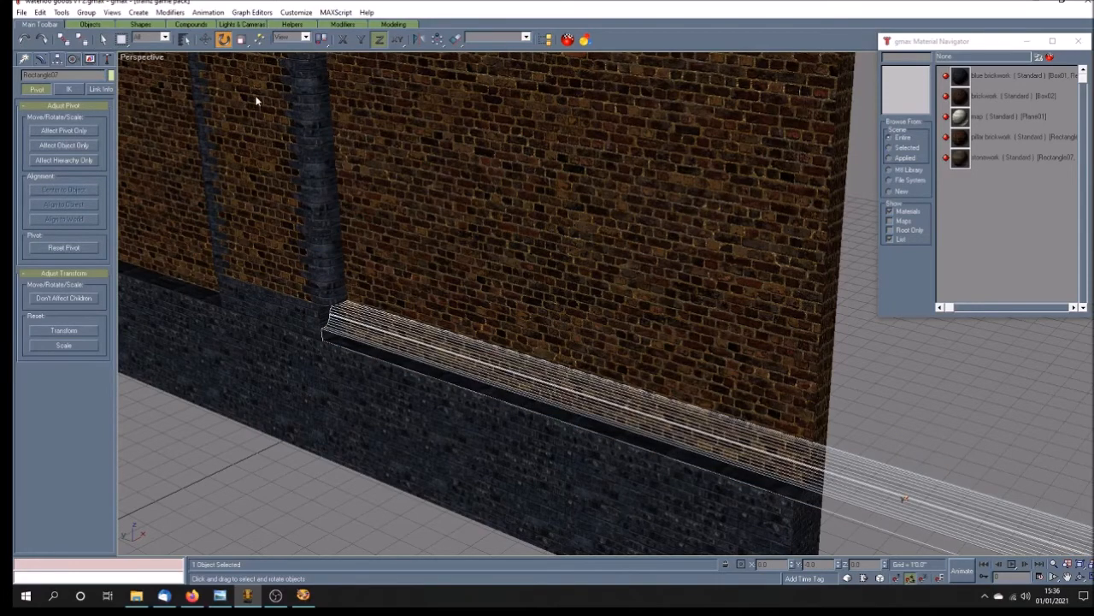
left_click(205, 39)
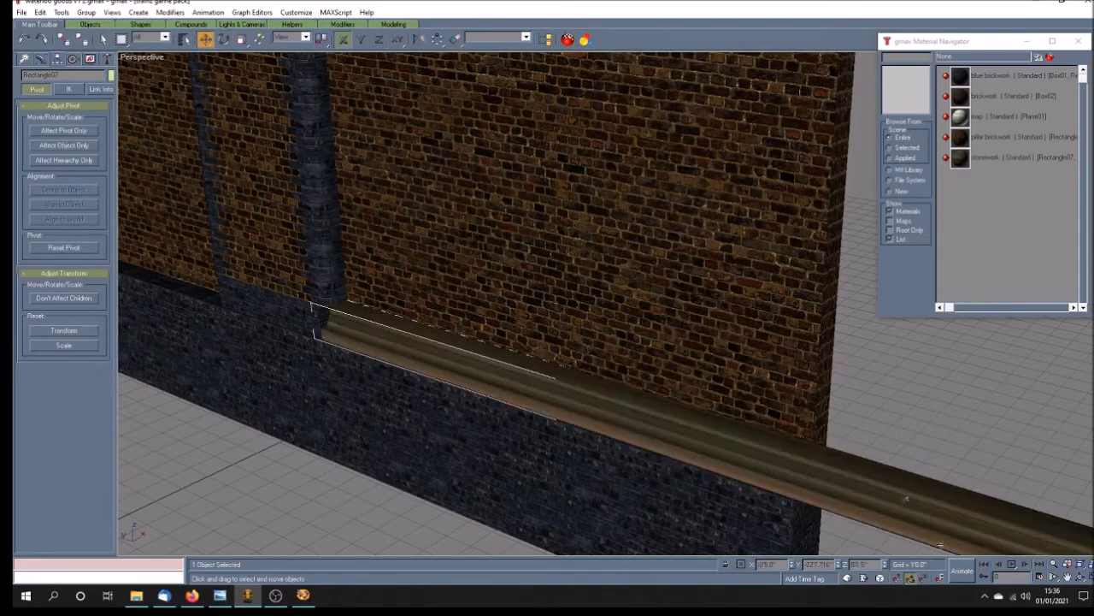
double_click(807, 564)
key("BackSpace")
type("0")
key("Return")
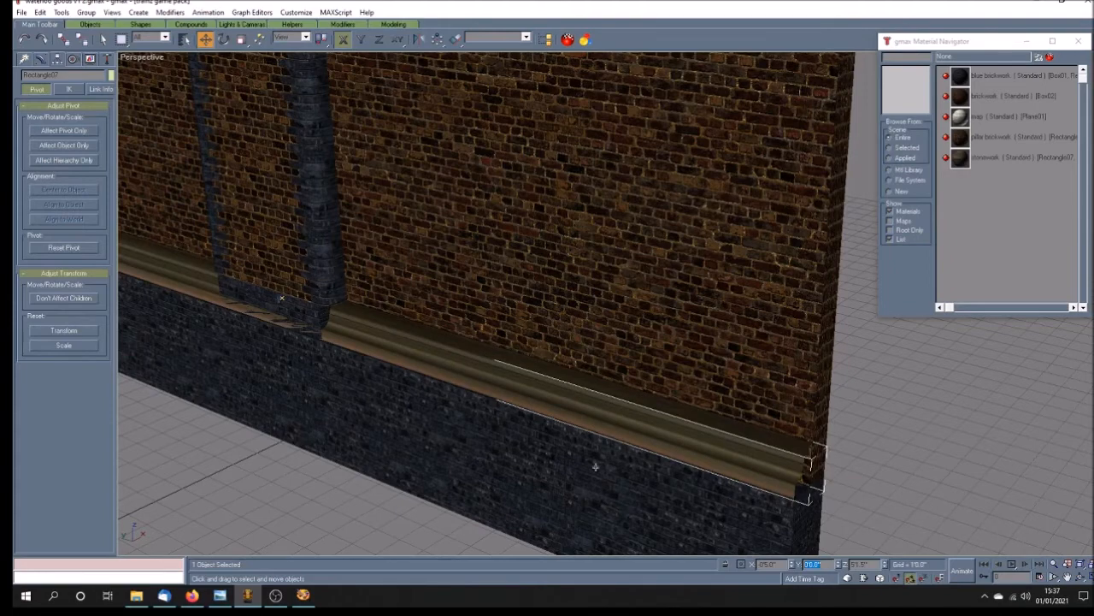
Step: Shift the ledge slightly along X in the front view to about -0'4.74", setting it just behind the blue brick face
left_click(315, 476)
scroll(371, 439, "down", 3)
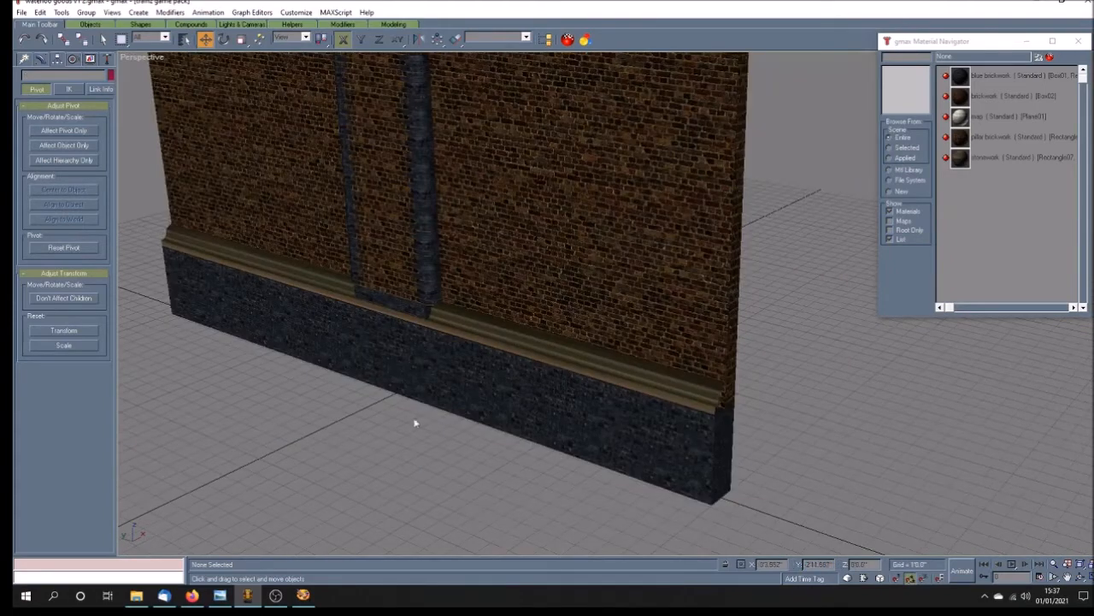
scroll(461, 388, "up", 2)
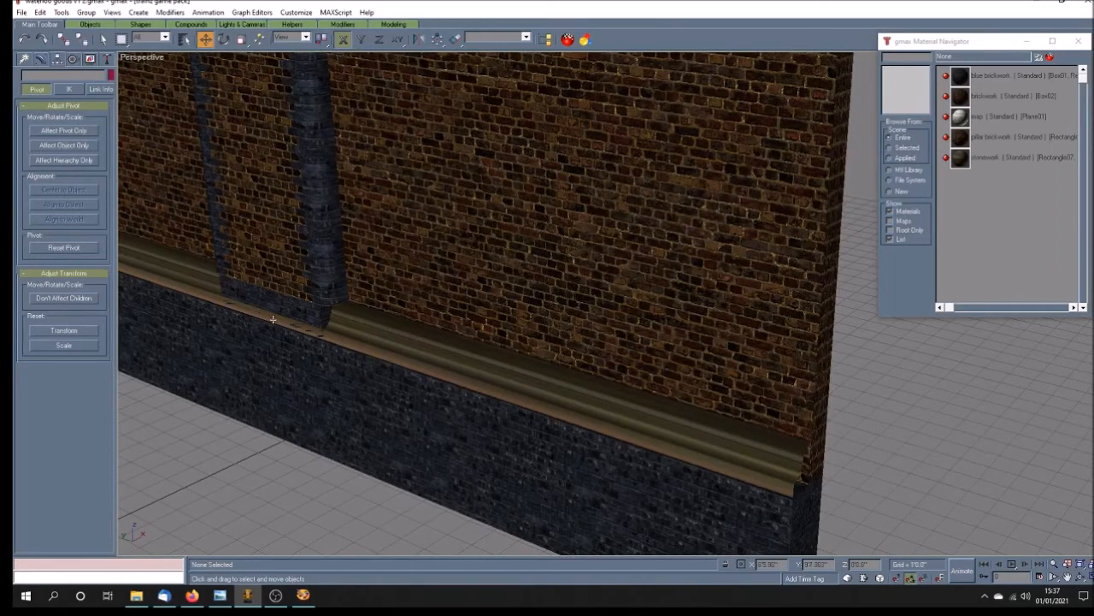
left_click(351, 344)
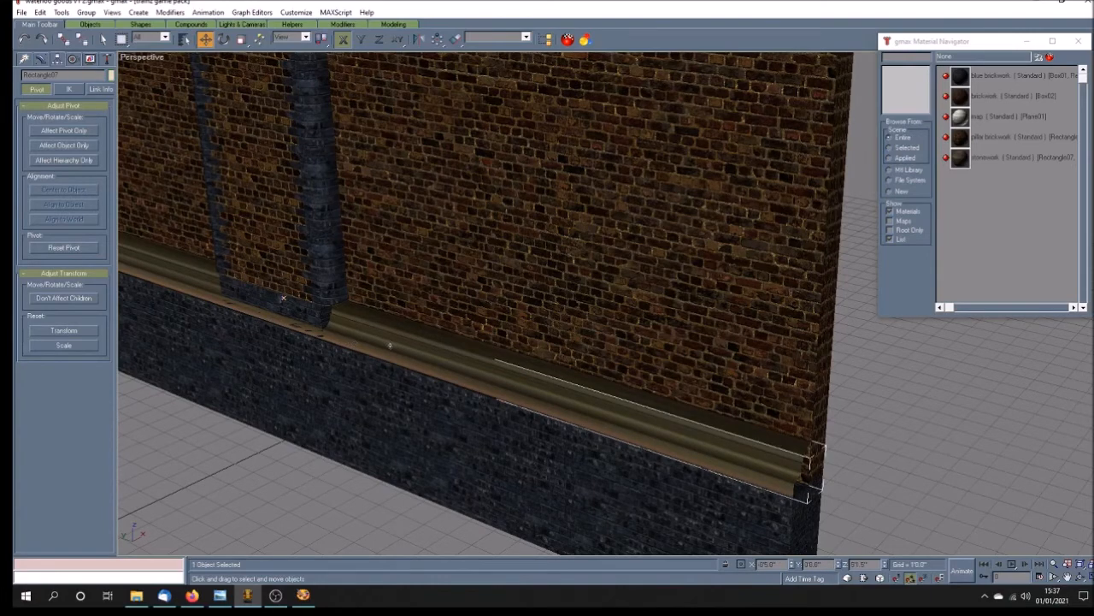
left_click(1080, 576)
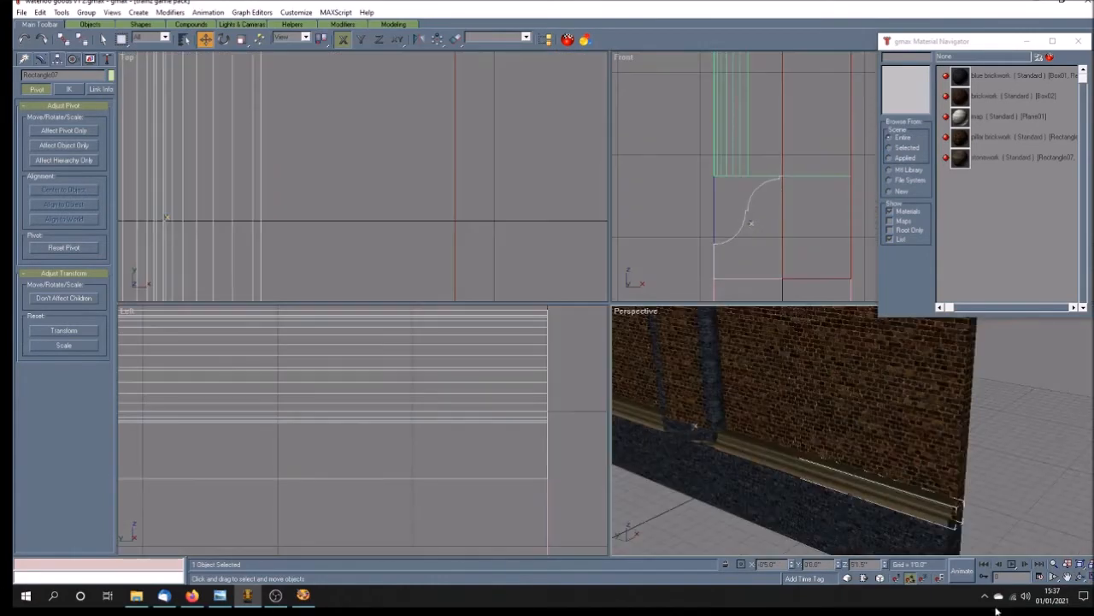
left_click(1067, 576)
left_click_drag(728, 261, 696, 254)
left_click(1081, 576)
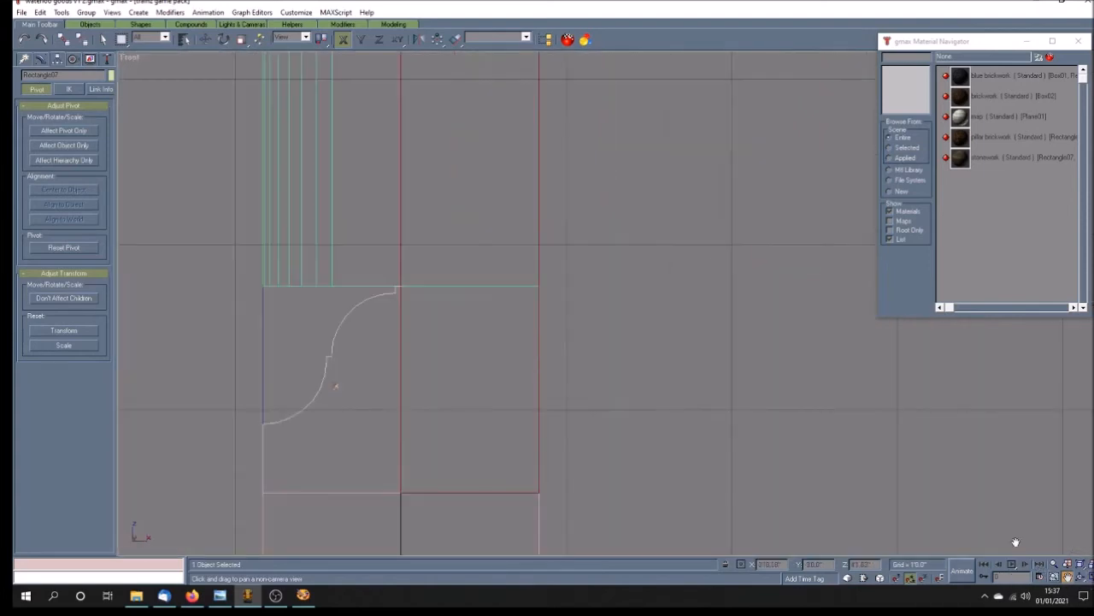
left_click_drag(376, 414, 385, 396)
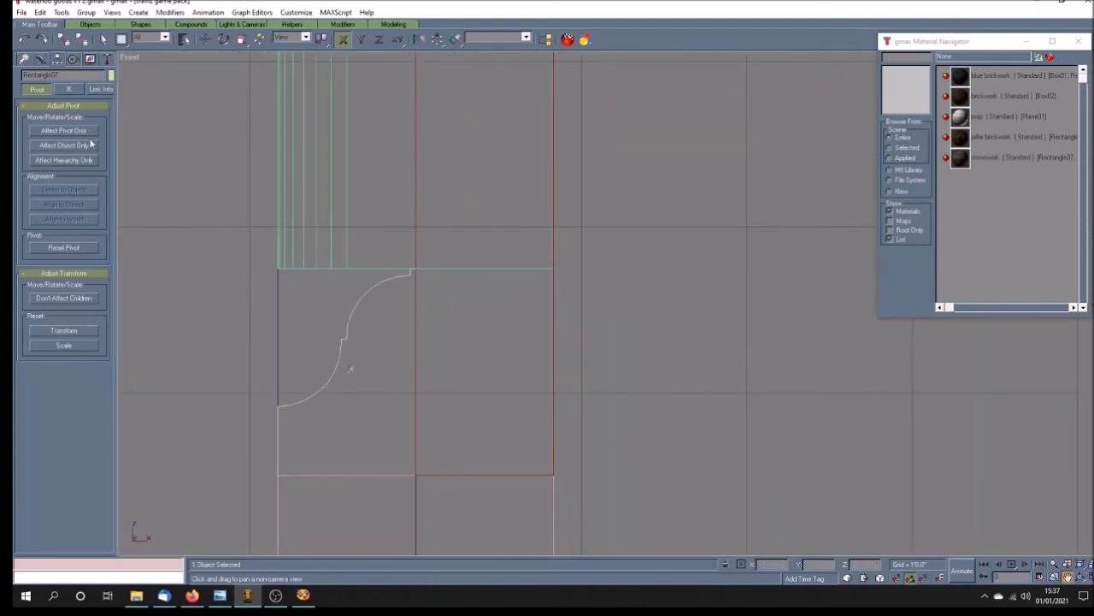
left_click(206, 40)
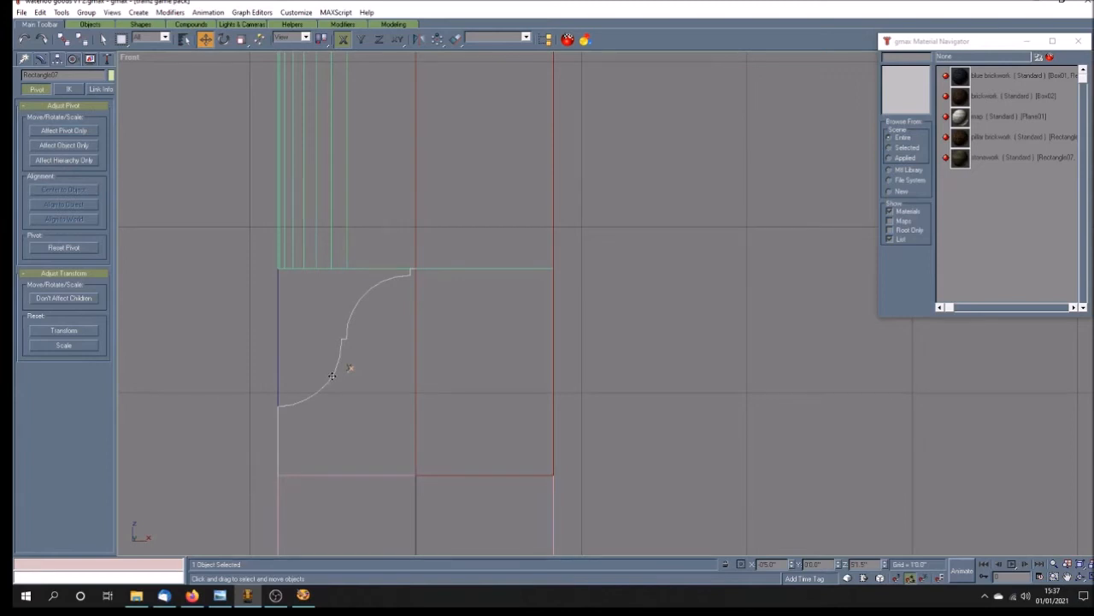
left_click_drag(333, 375, 335, 374)
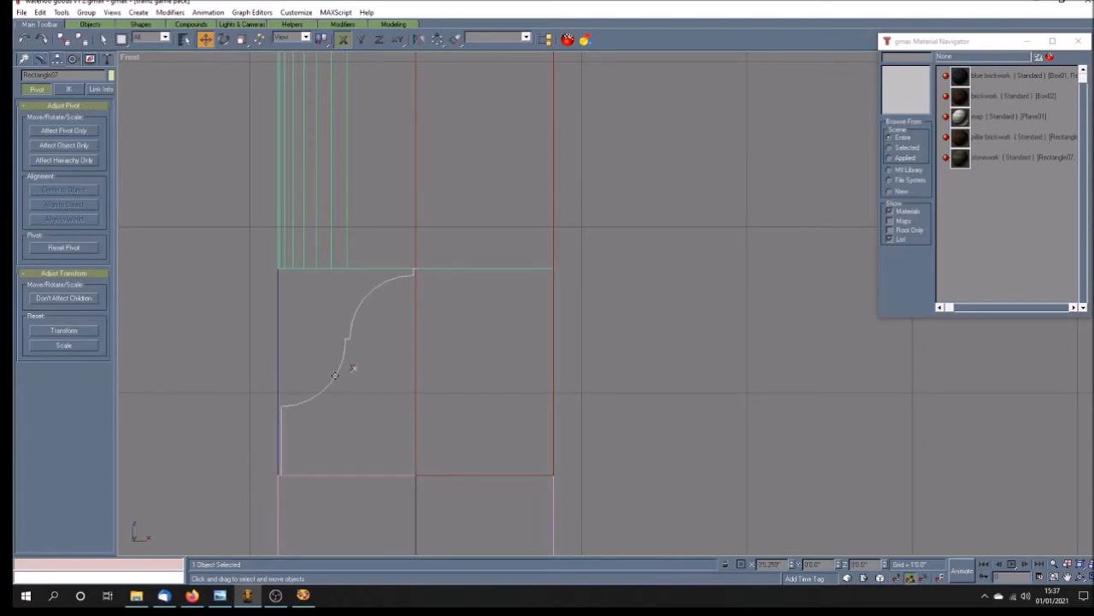
left_click(1080, 573)
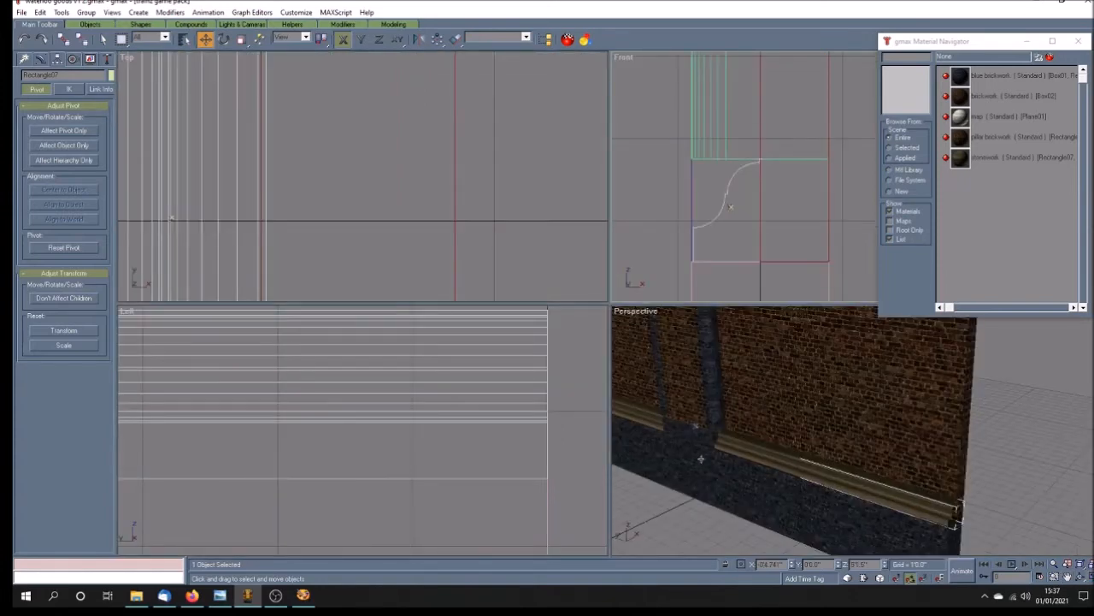
Step: Look at the waterloo_goods_1937.jpg photo and examine the ledge along the whole wall in a full-size perspective view
left_click(220, 595)
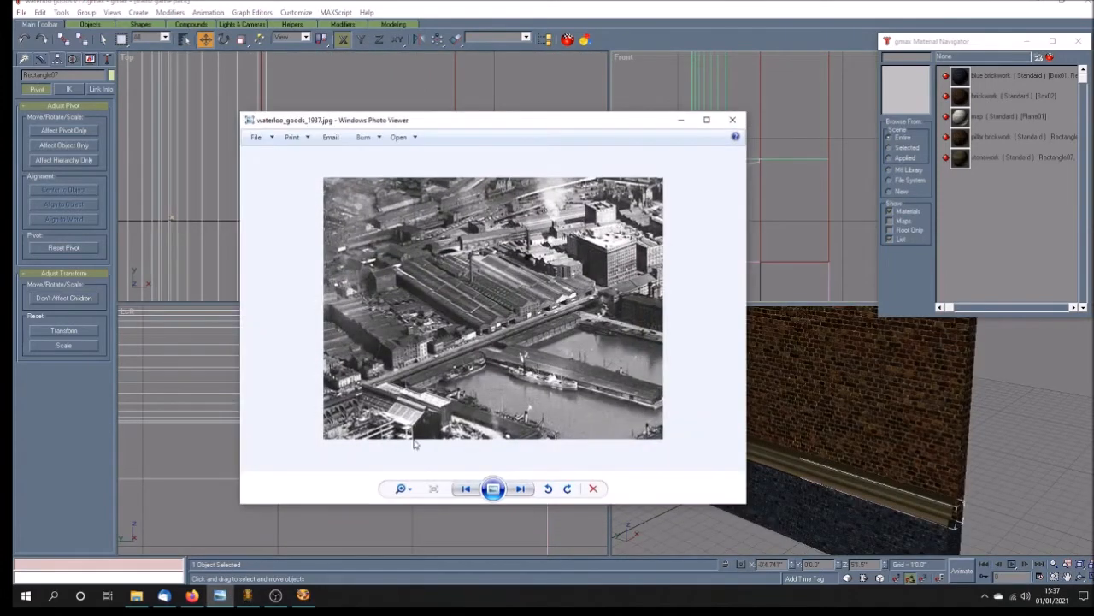
left_click(681, 119)
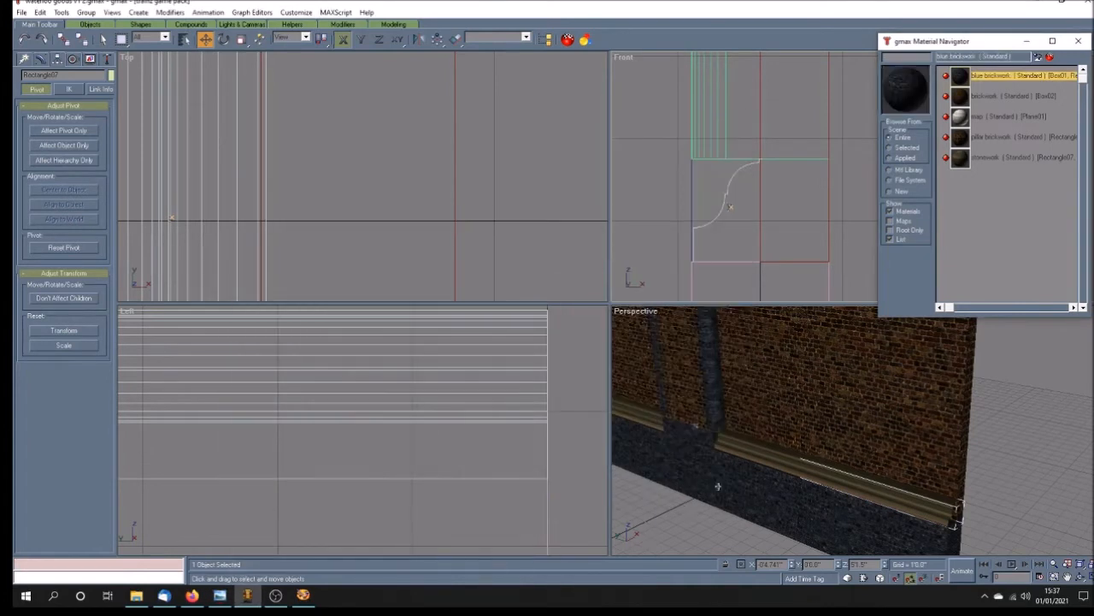
left_click(992, 485)
left_click(1067, 577)
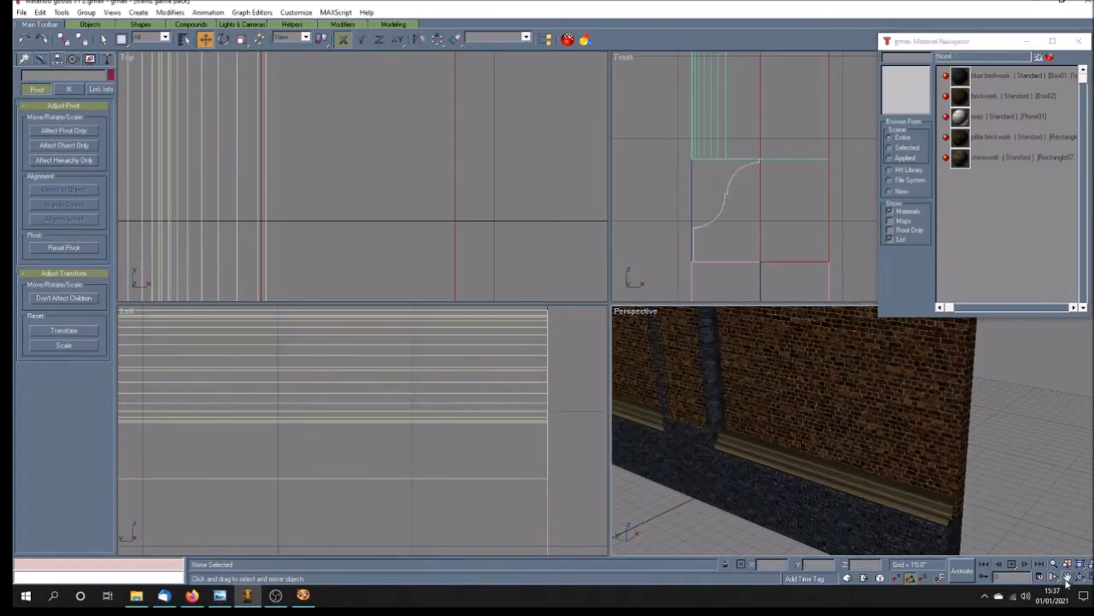
left_click_drag(746, 471, 797, 460)
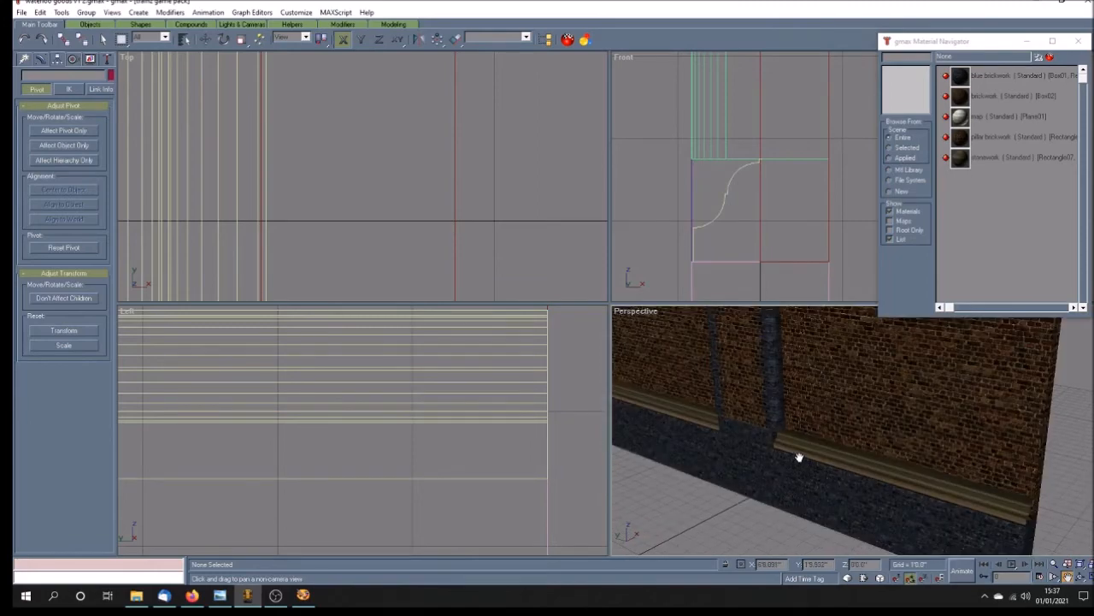
scroll(799, 454, "down", 5)
scroll(801, 449, "up", 6)
scroll(802, 450, "down", 3)
left_click_drag(798, 450, 790, 483)
left_click(1090, 578)
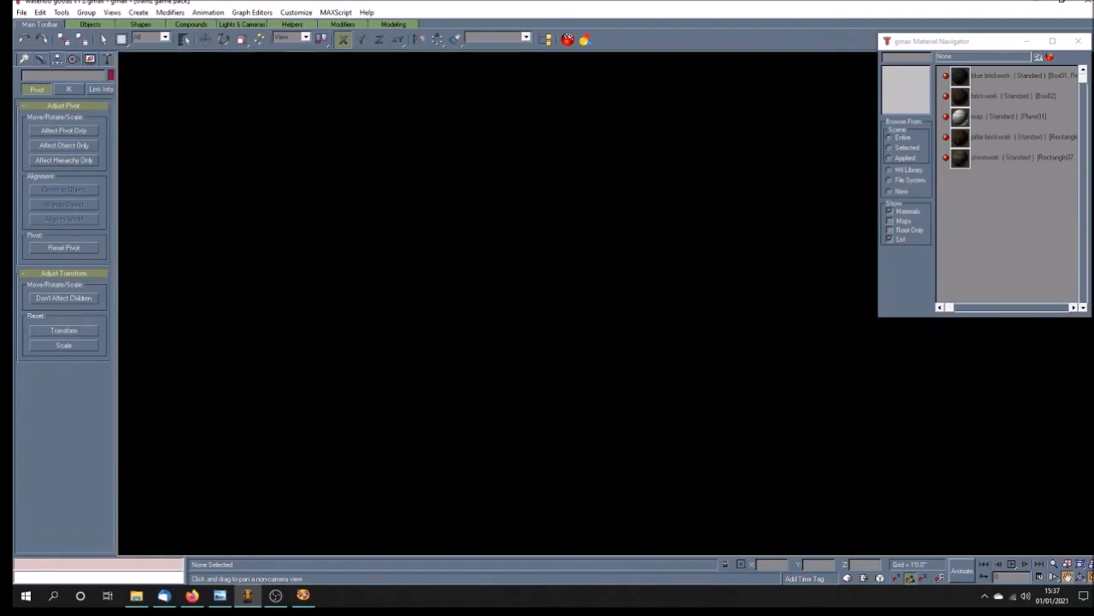
left_click_drag(498, 303, 506, 310)
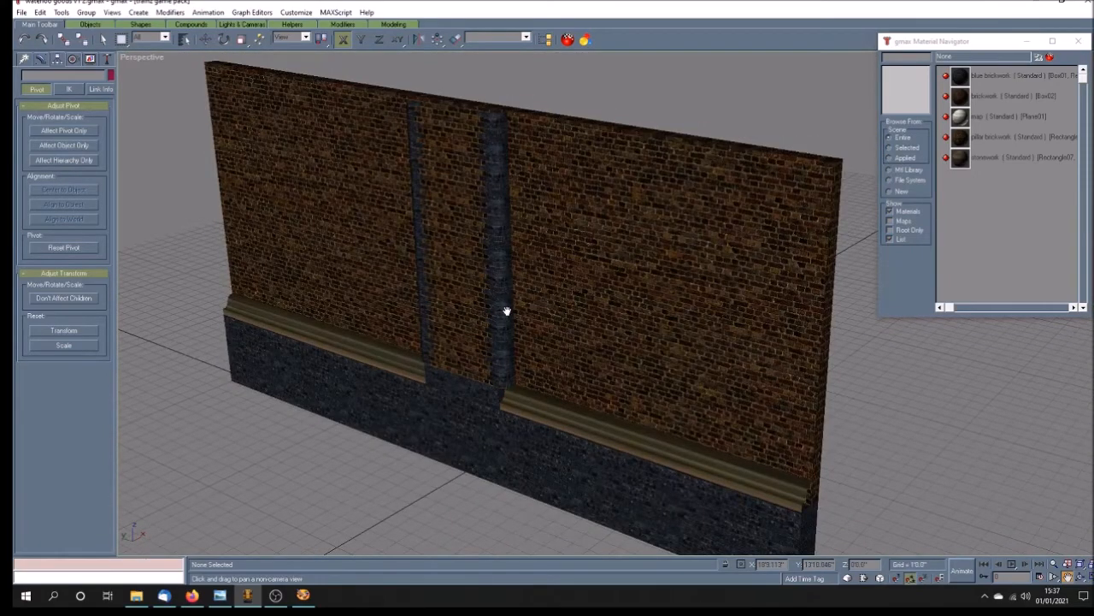
left_click(103, 39)
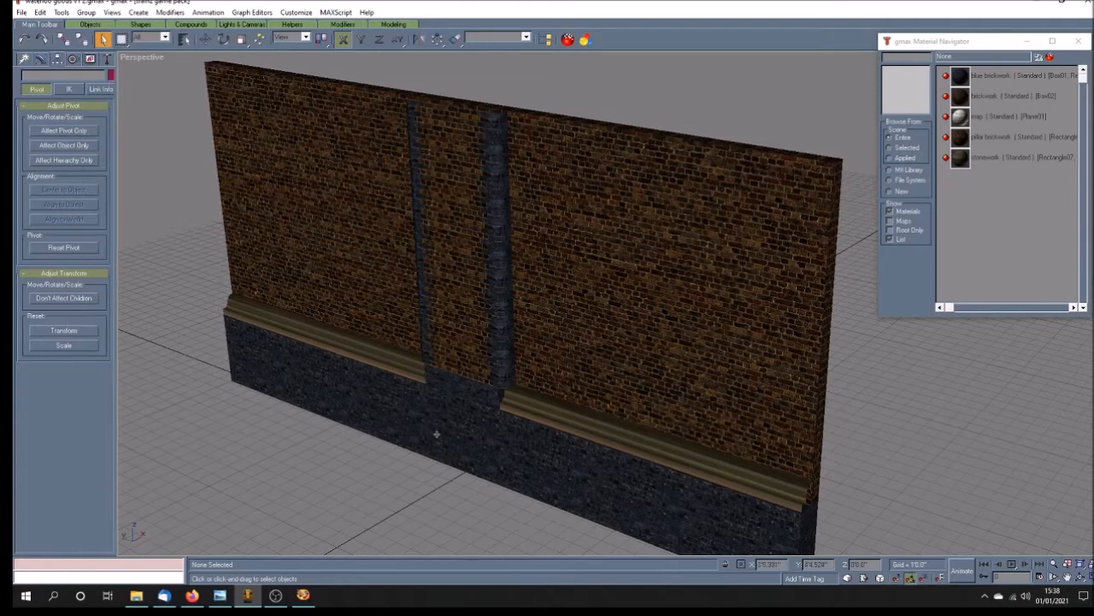
Step: Hide the long stone ledge so the blue brick base block beneath the two pillars is fully exposed
left_click(459, 383)
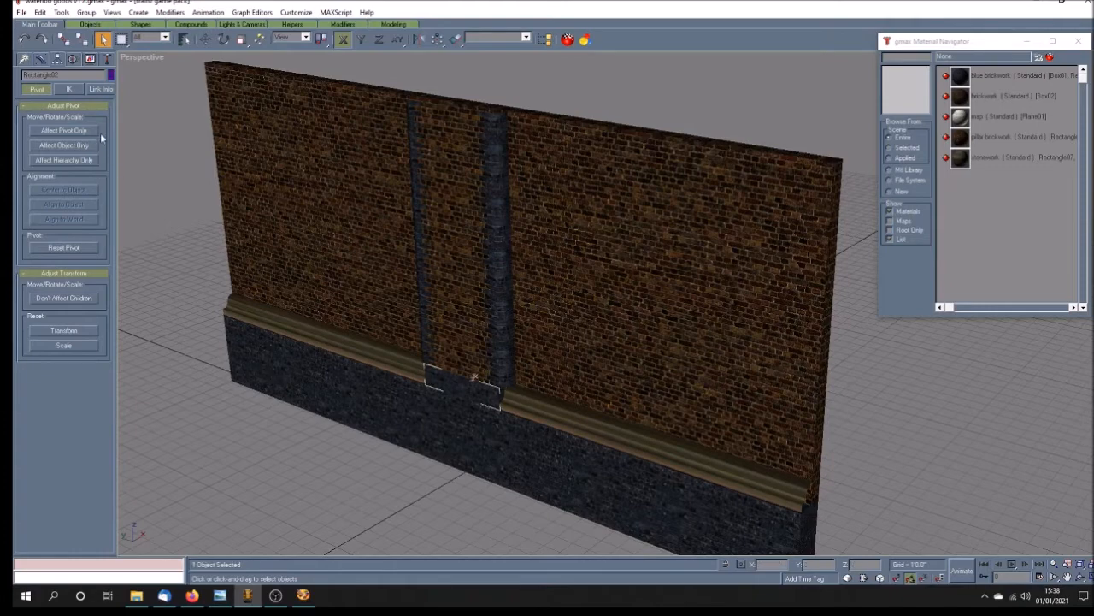
left_click(89, 59)
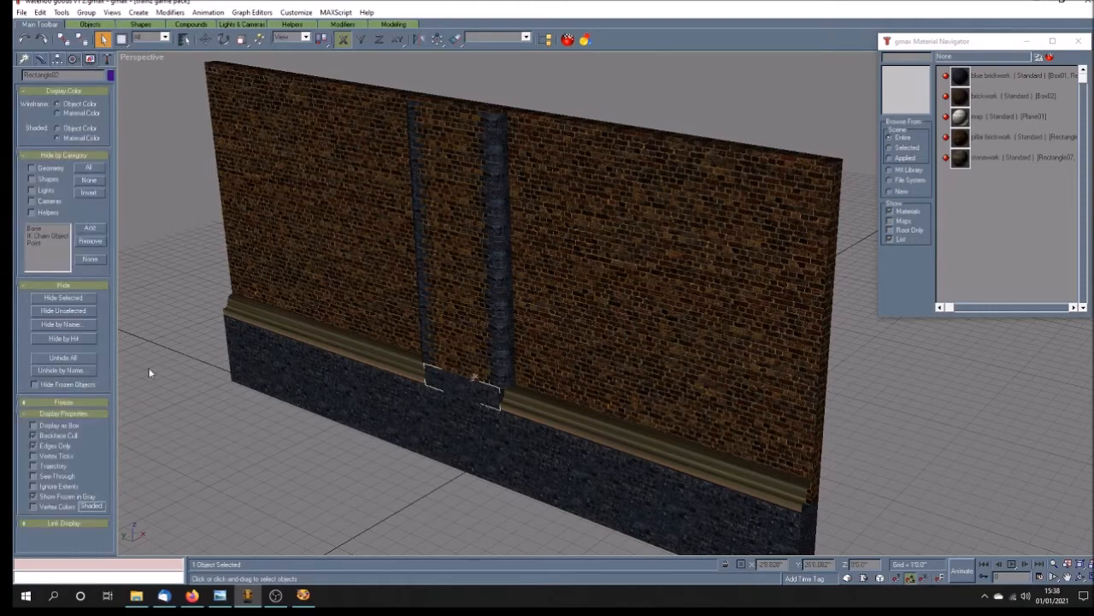
left_click(80, 357)
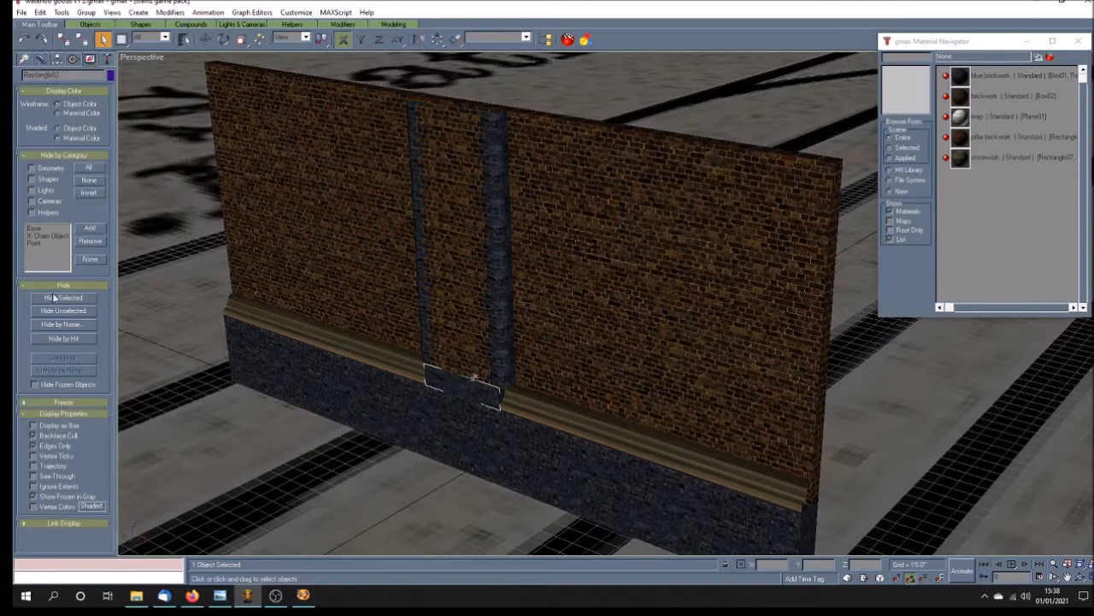
left_click(24, 40)
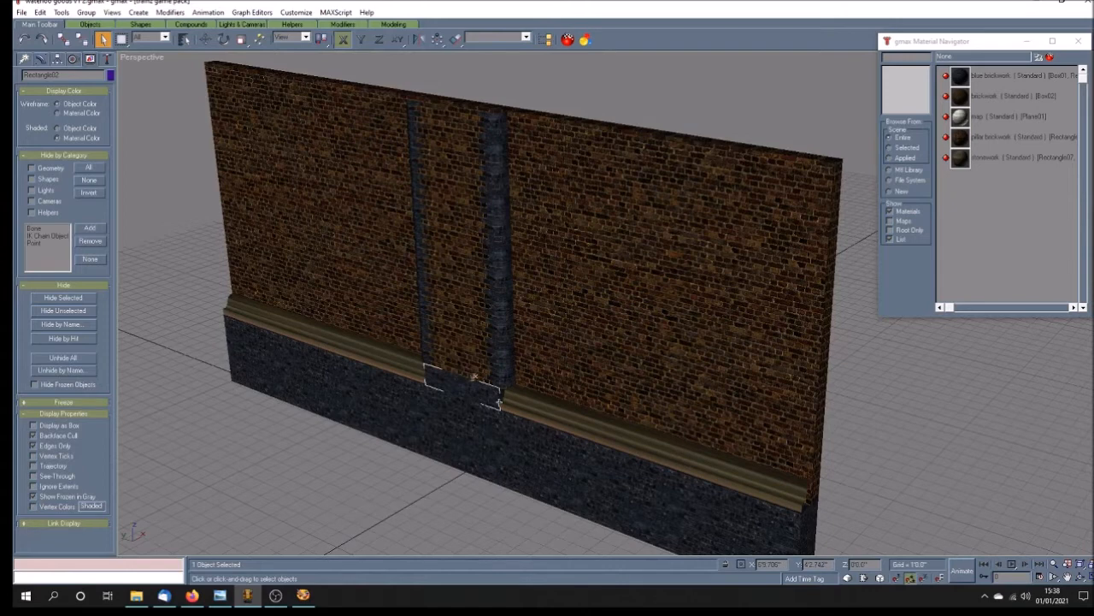
left_click(352, 348)
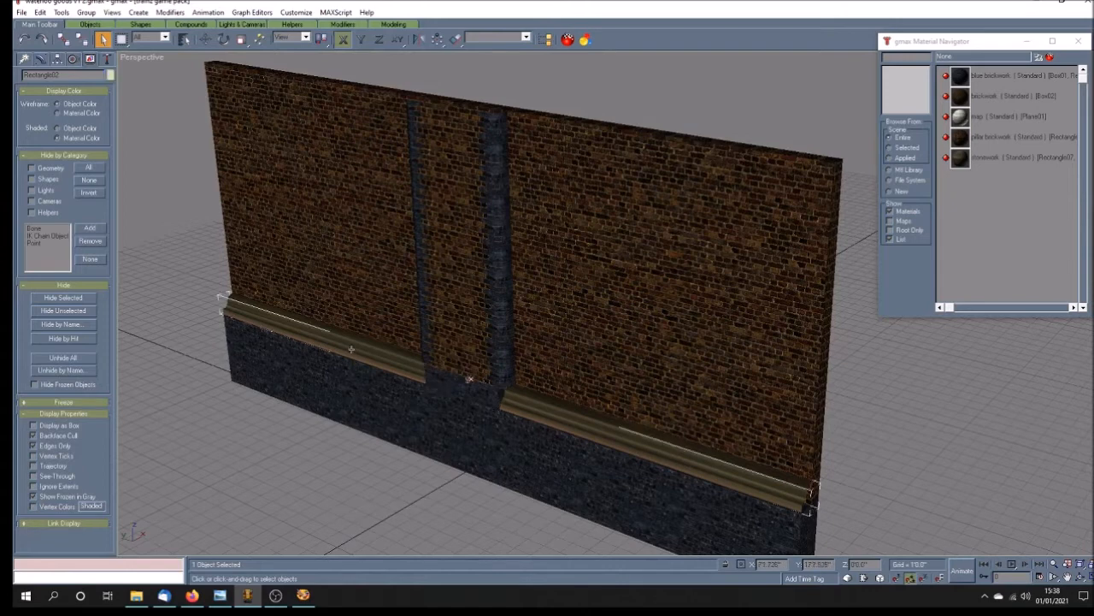
left_click(80, 298)
Step: Select one end face of the base block in its Unwrap UVW modifier and planar-map it using averaged normals
left_click(482, 398)
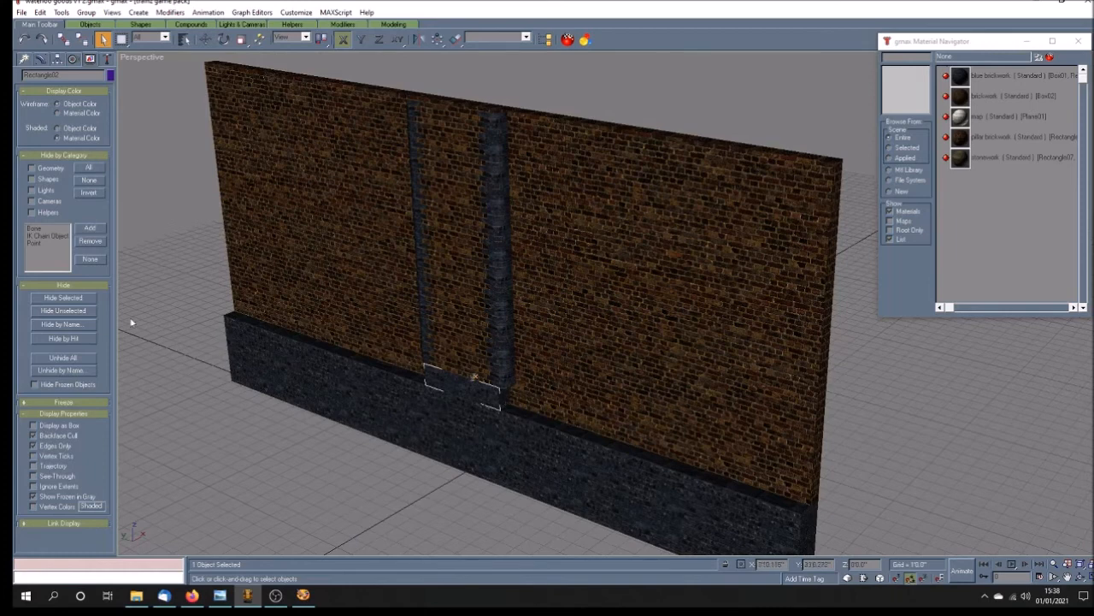
left_click(41, 59)
left_click(94, 183)
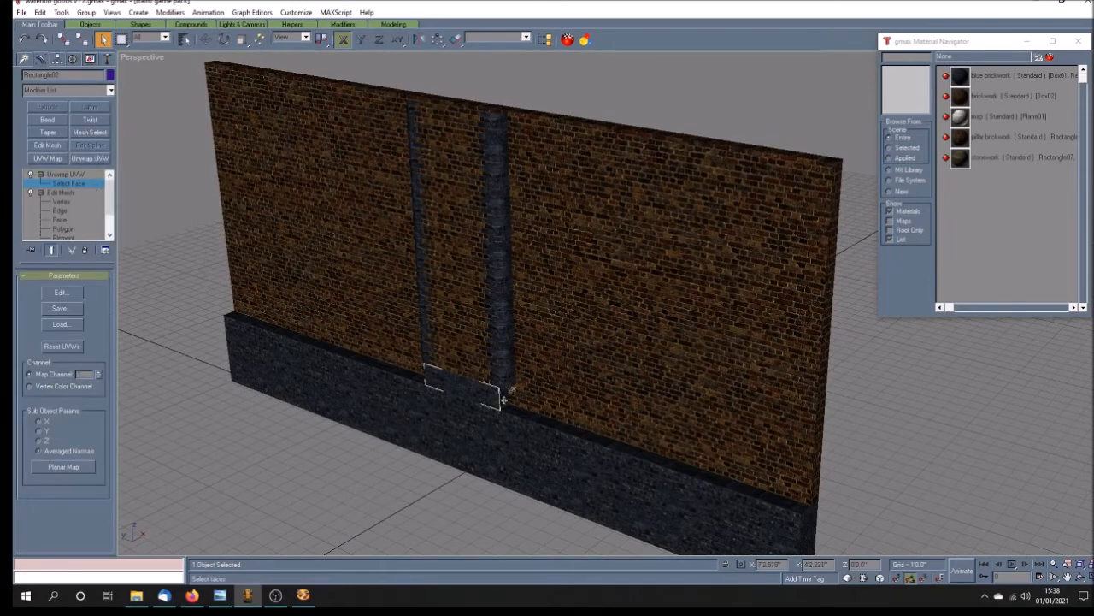
left_click(60, 291)
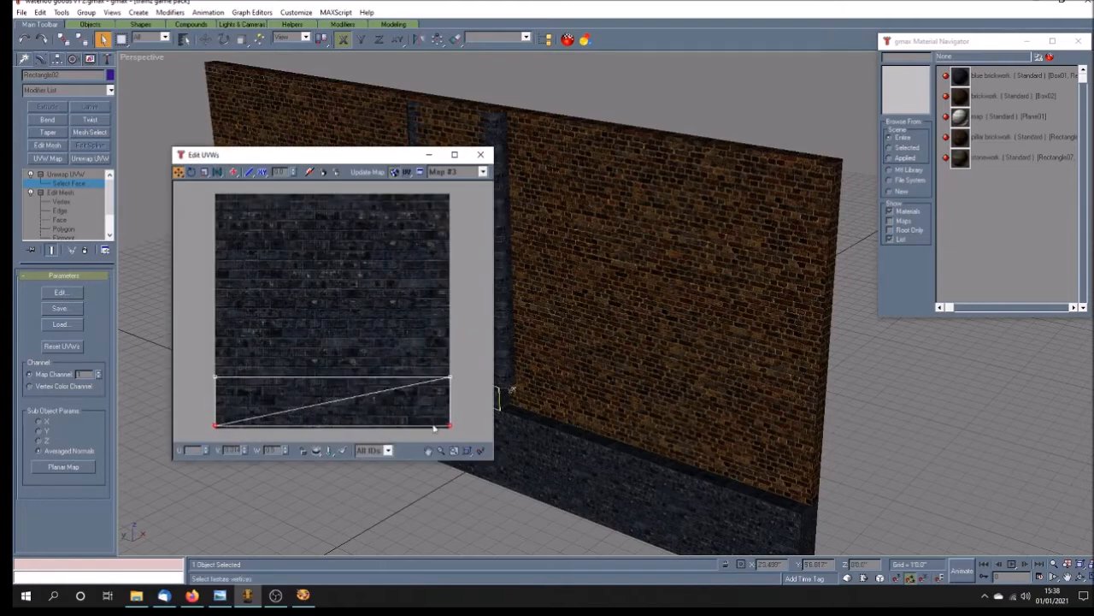
left_click(344, 451)
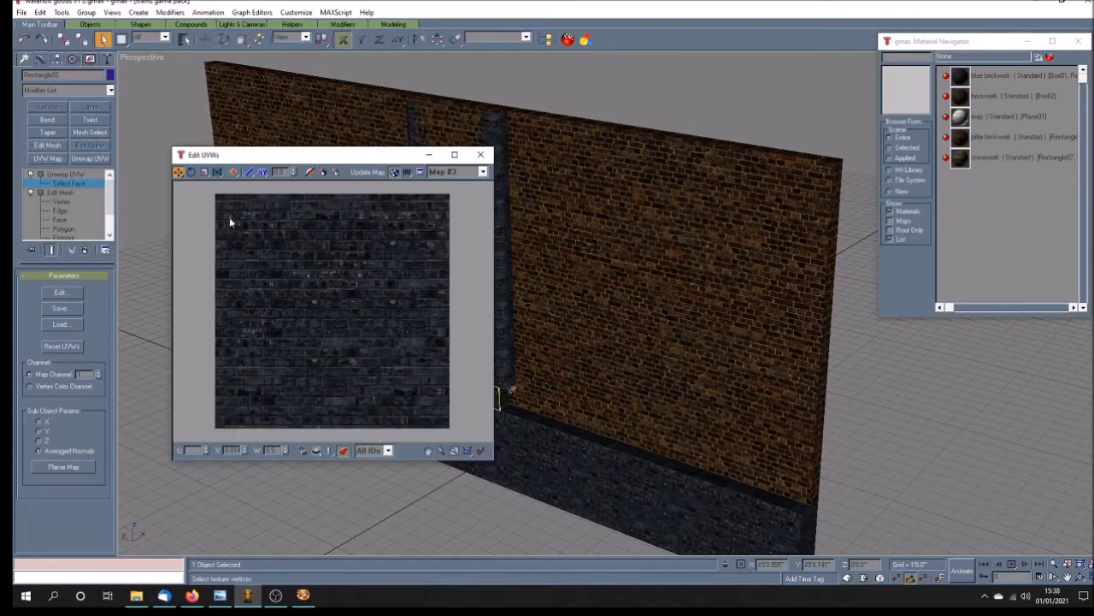
left_click(63, 466)
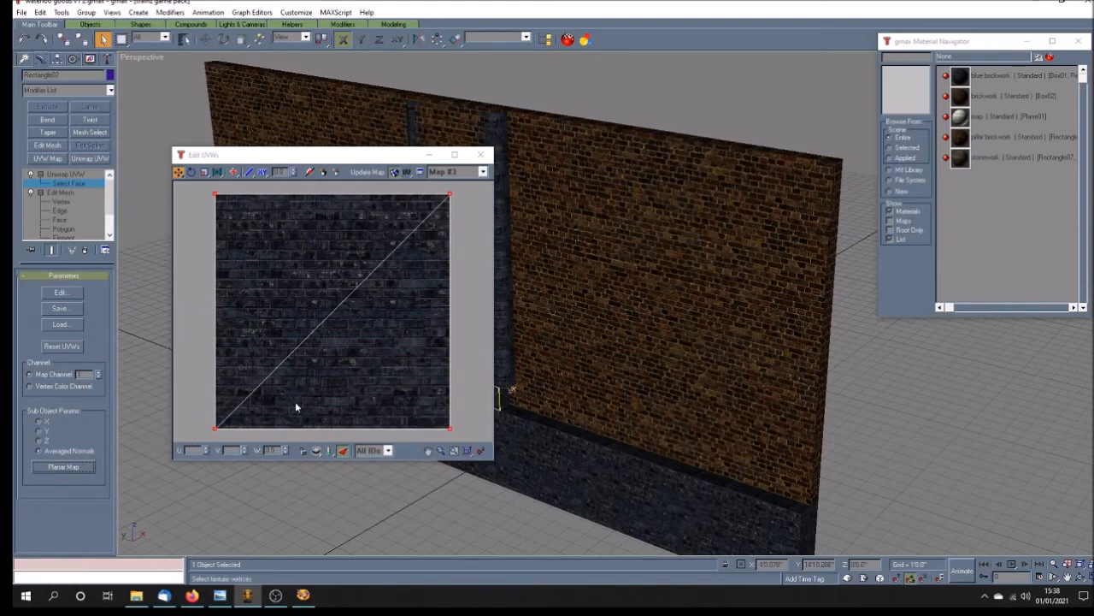
Step: Move the end face's lower and upper UV vertices vertically to line up with the front face's strip of brickwork
left_click_drag(178, 172, 179, 210)
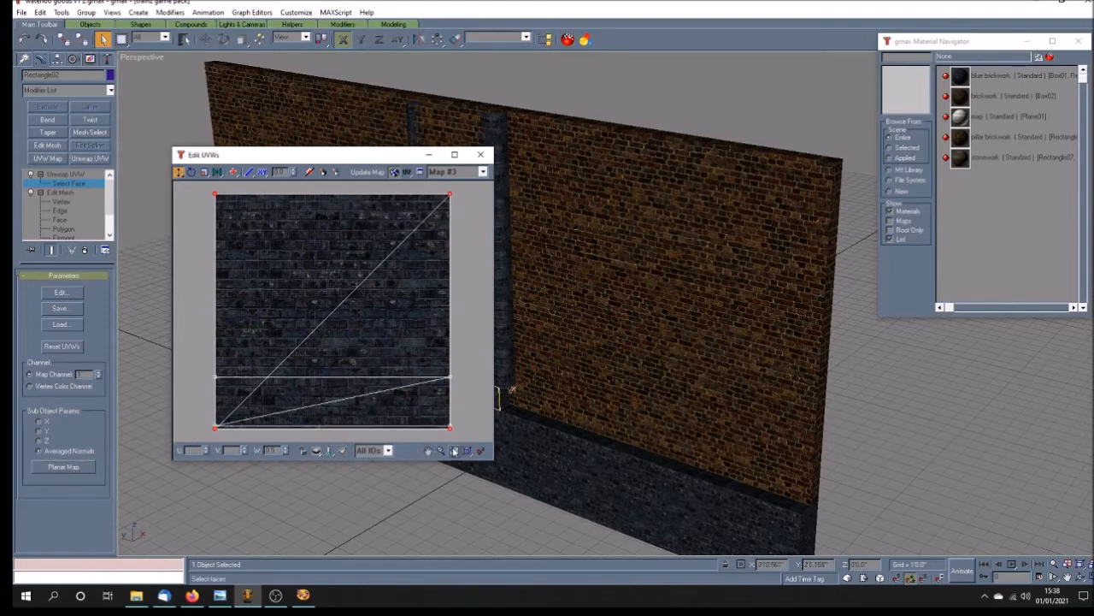
left_click_drag(208, 440, 450, 426)
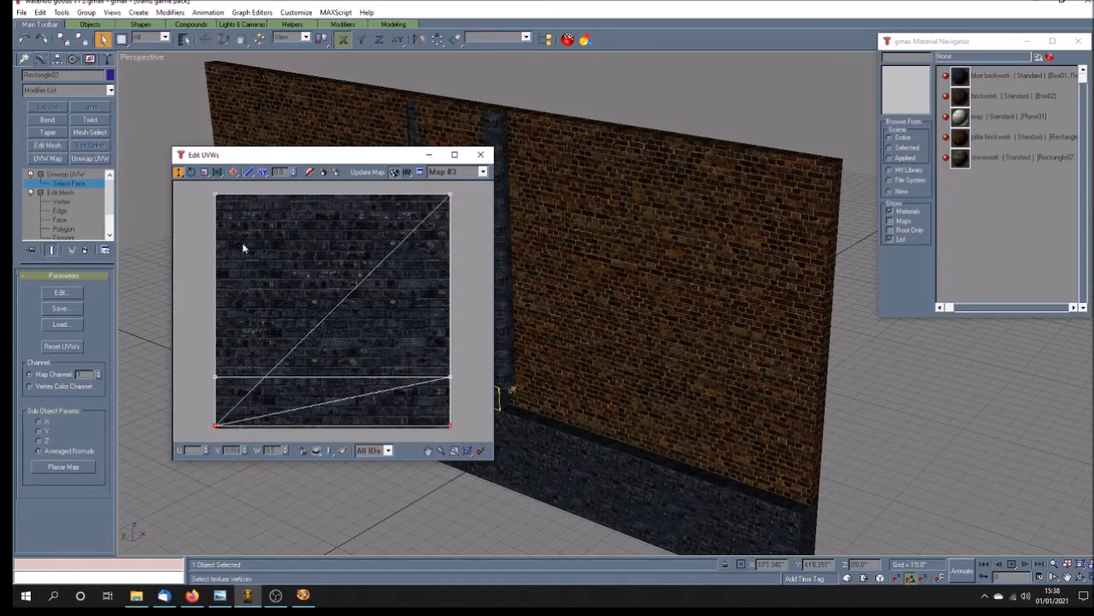
left_click_drag(203, 189, 451, 377)
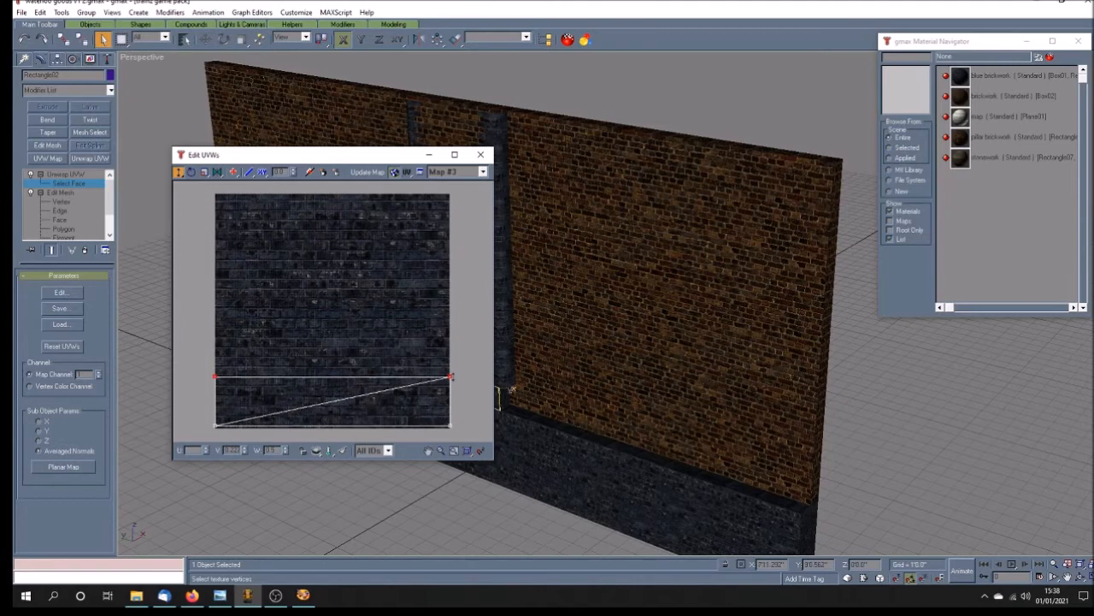
Step: Move the end face's right-hand UV vertices inward so the mapping covers only a narrow portion of the brick texture
left_click(343, 451)
left_click_drag(454, 398, 445, 433)
left_click_drag(451, 425, 254, 425)
left_click(344, 451)
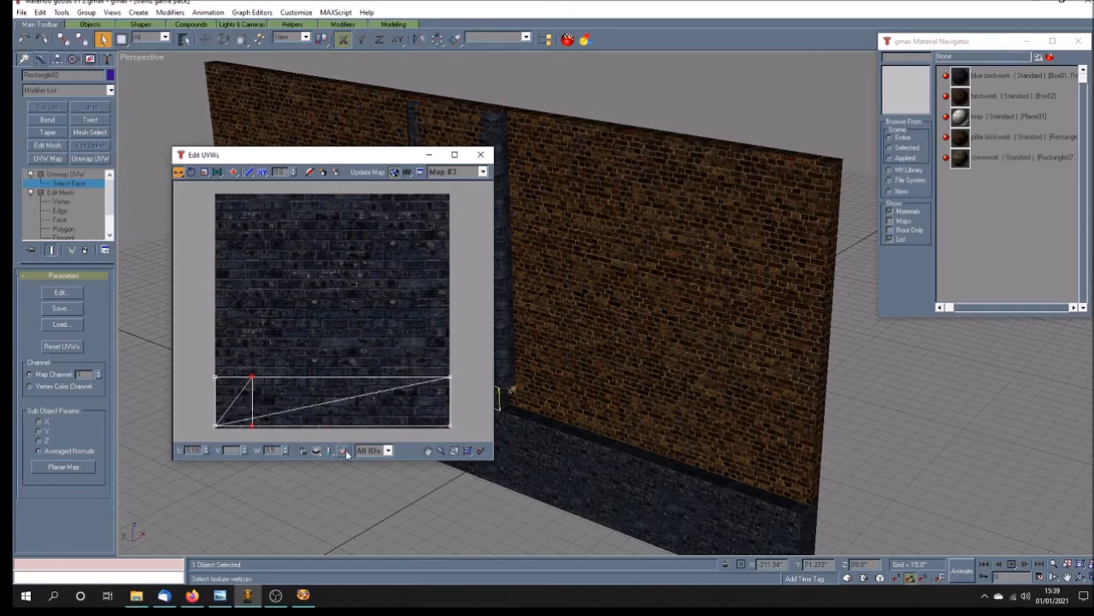
left_click(344, 450)
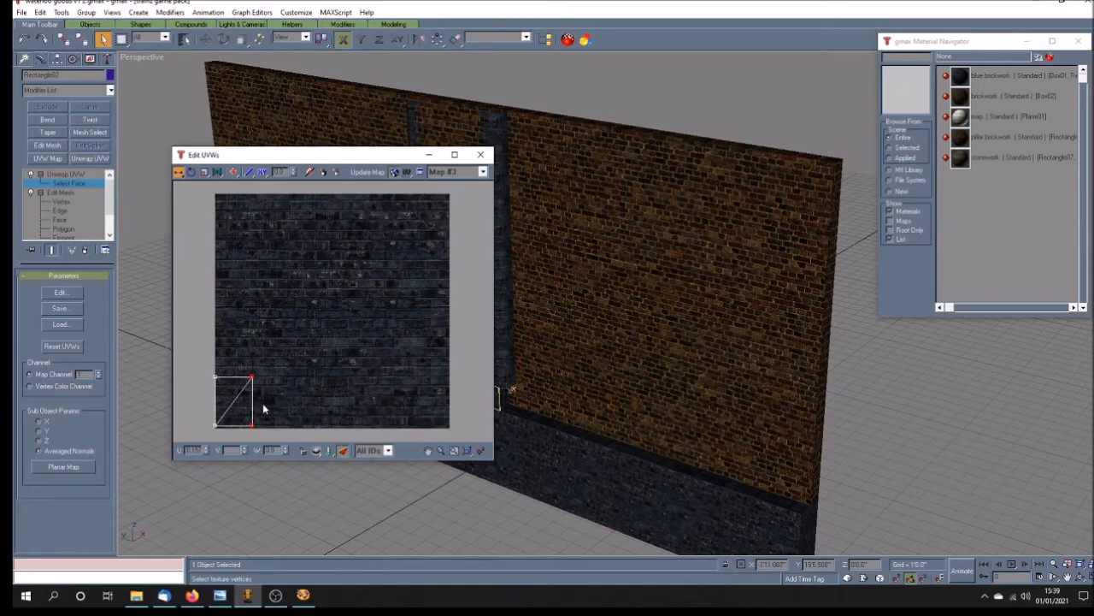
Step: Select the opposite end face of the base block and apply a planar map to it
left_click_drag(340, 154, 811, 147)
left_click(1079, 578)
left_click_drag(560, 437, 725, 432)
left_click_drag(814, 147, 326, 150)
left_click(102, 39)
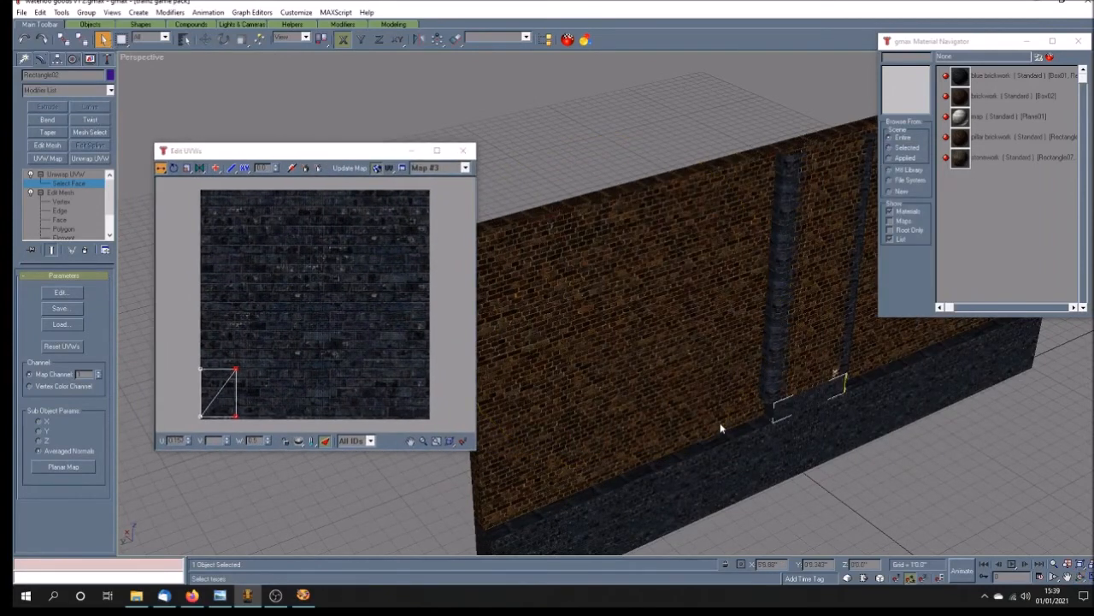
left_click(73, 467)
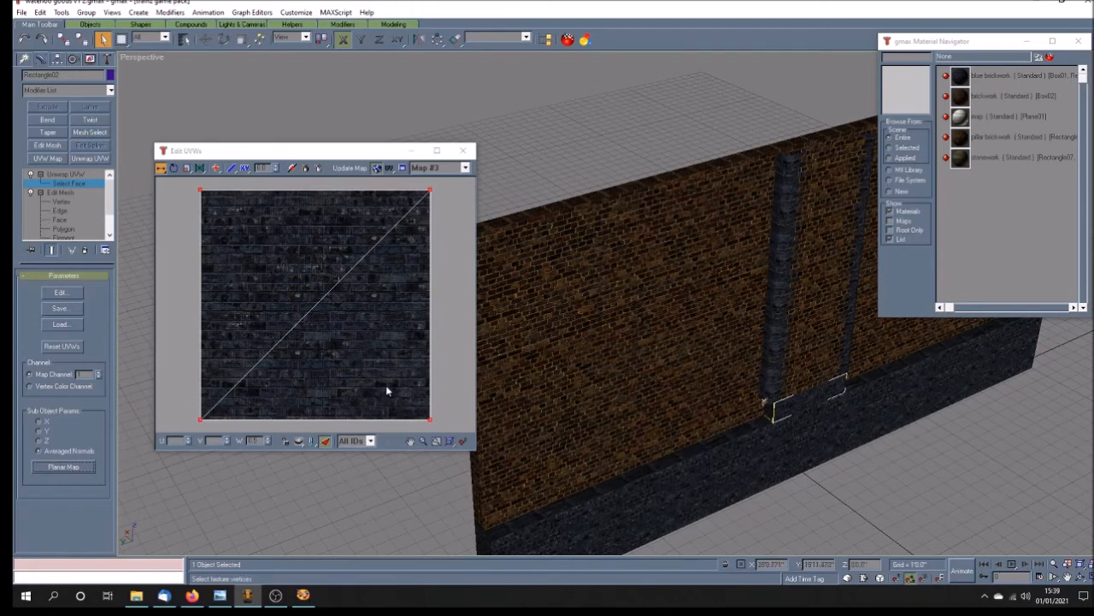
Step: Narrow the second end face's UVs by aligning their right-hand vertices with the first end face's mapping
left_click(325, 442)
left_click(326, 442)
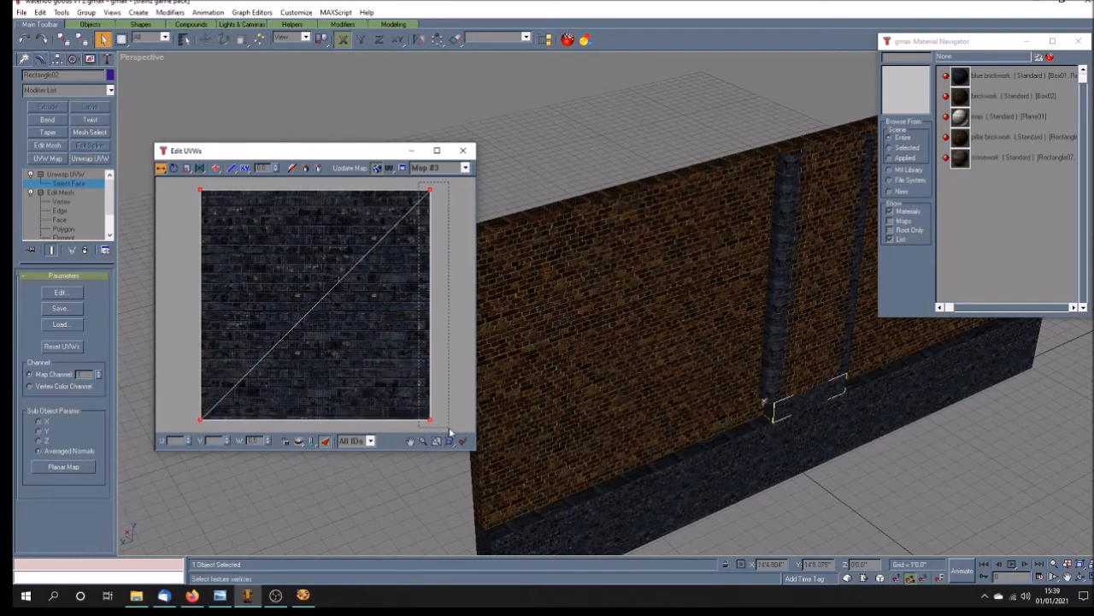
left_click(328, 441)
left_click_drag(429, 191, 235, 191)
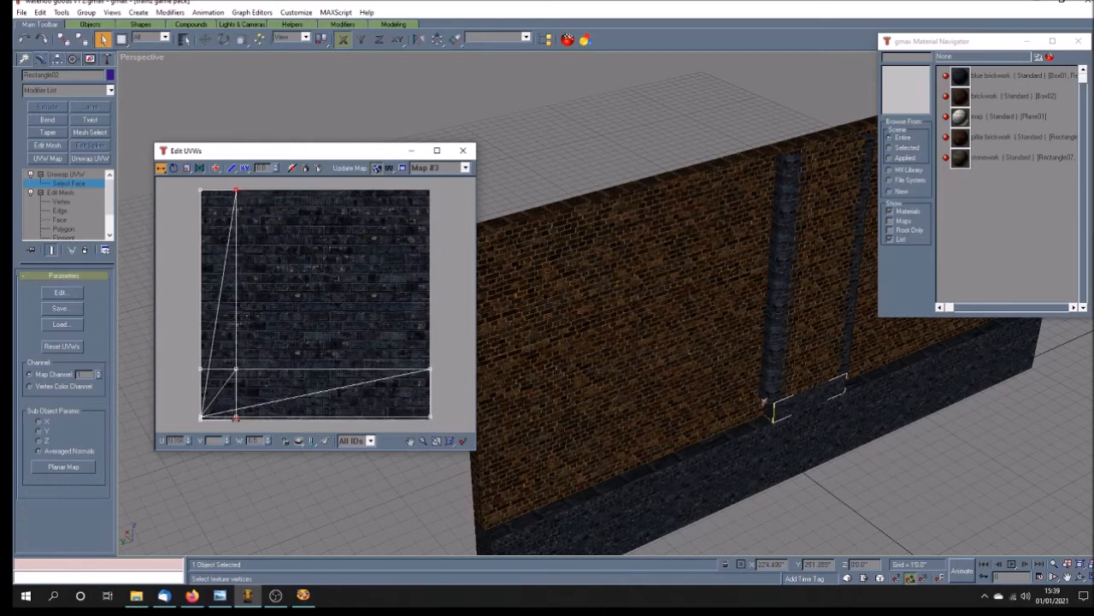
left_click(324, 442)
Step: Align the second end face's lower and upper UV vertices with the existing brickwork strip and close the UVW editor
left_click_drag(263, 438, 263, 438)
left_click_drag(161, 171, 163, 210)
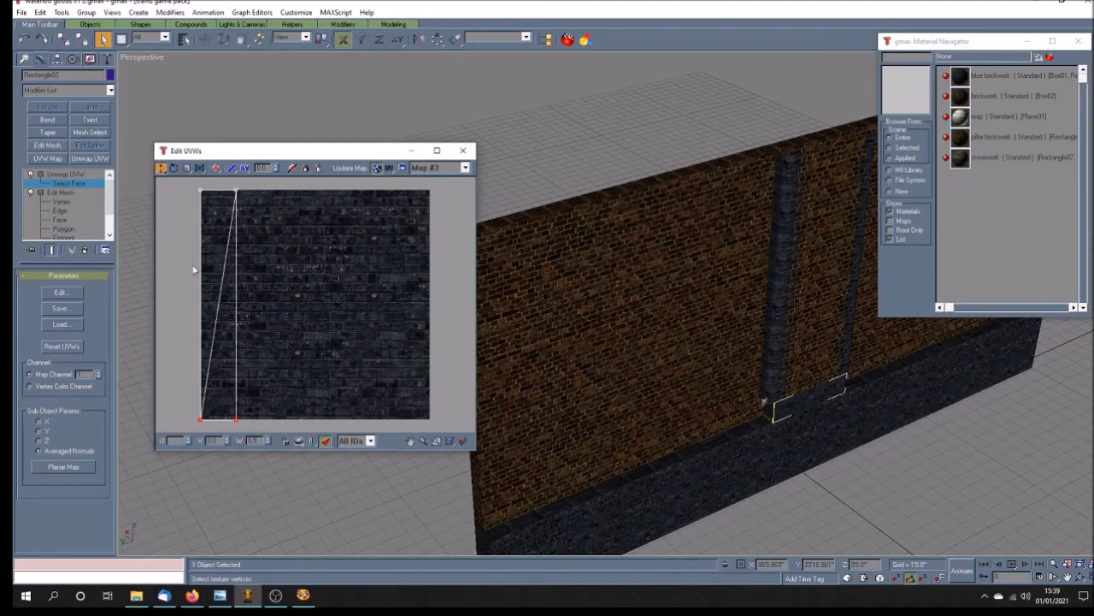
left_click(326, 441)
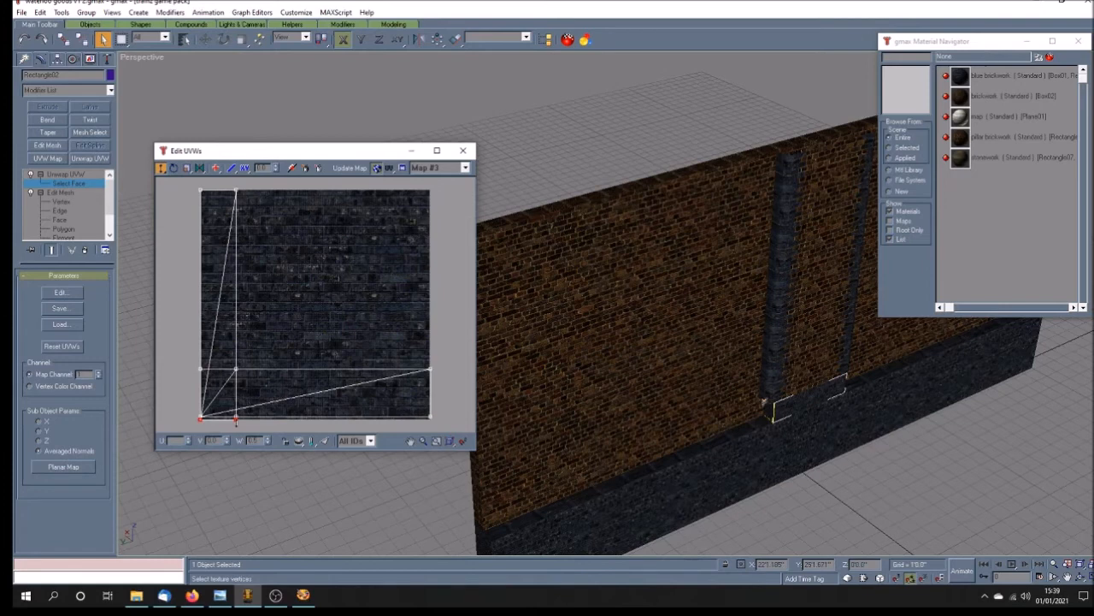
left_click_drag(236, 420, 236, 418)
left_click_drag(190, 184, 244, 369)
left_click(326, 440)
left_click(460, 153)
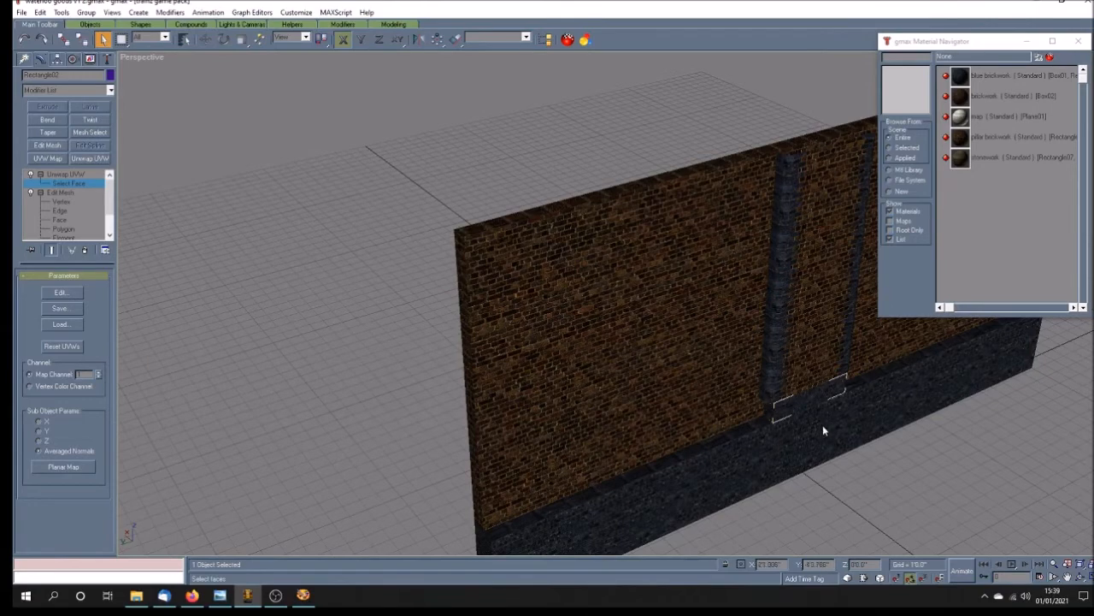
Step: Display the perspective view in wireframe, then collapse the base block's modifier stack and convert it to an Editable Poly
left_click(1081, 578)
mouse_move(779, 431)
left_mouse_down()
mouse_move(696, 395)
mouse_move(659, 423)
mouse_move(636, 410)
left_mouse_up()
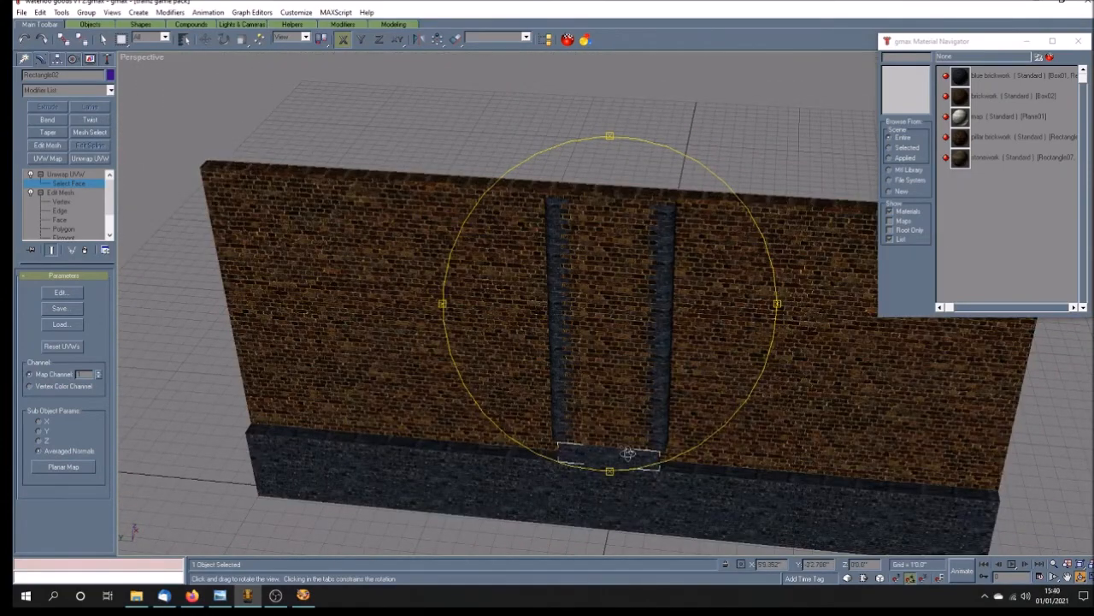
right_click(138, 59)
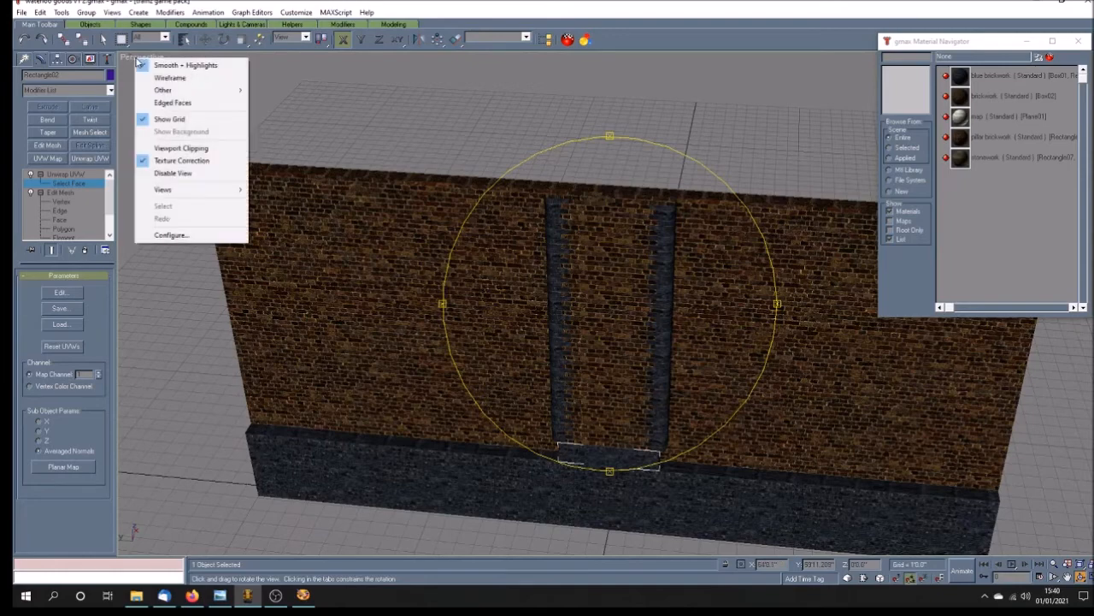
left_click(141, 79)
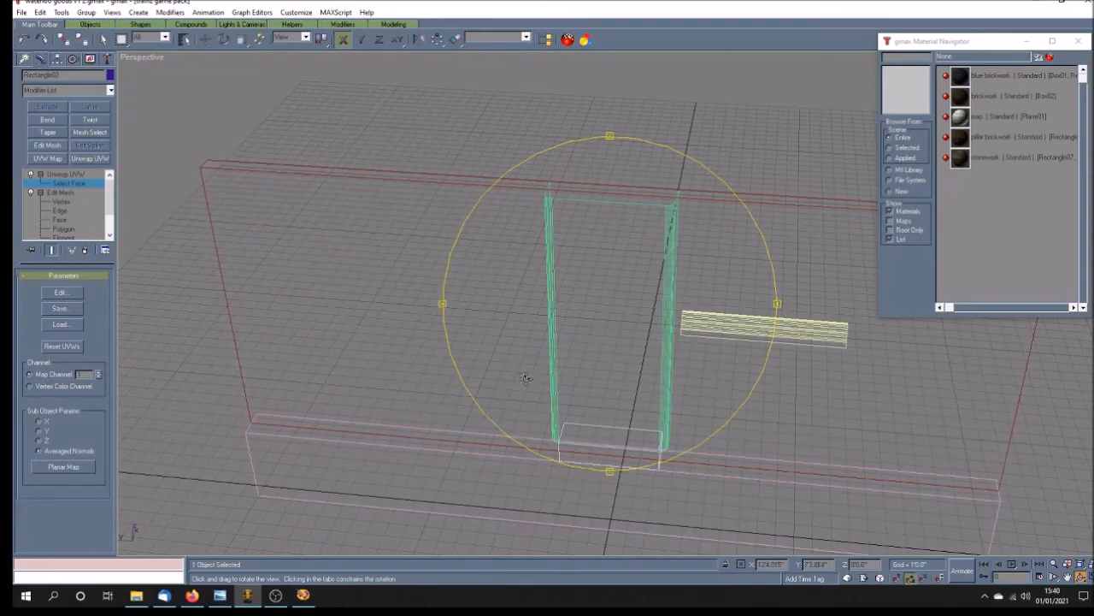
right_click(74, 175)
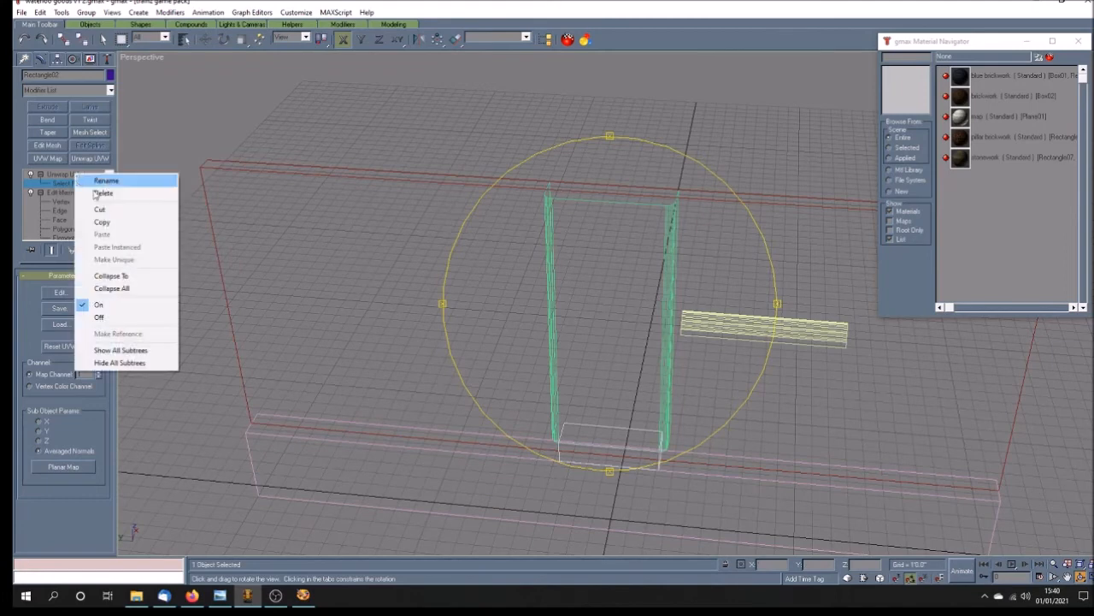
left_click(147, 289)
right_click(38, 176)
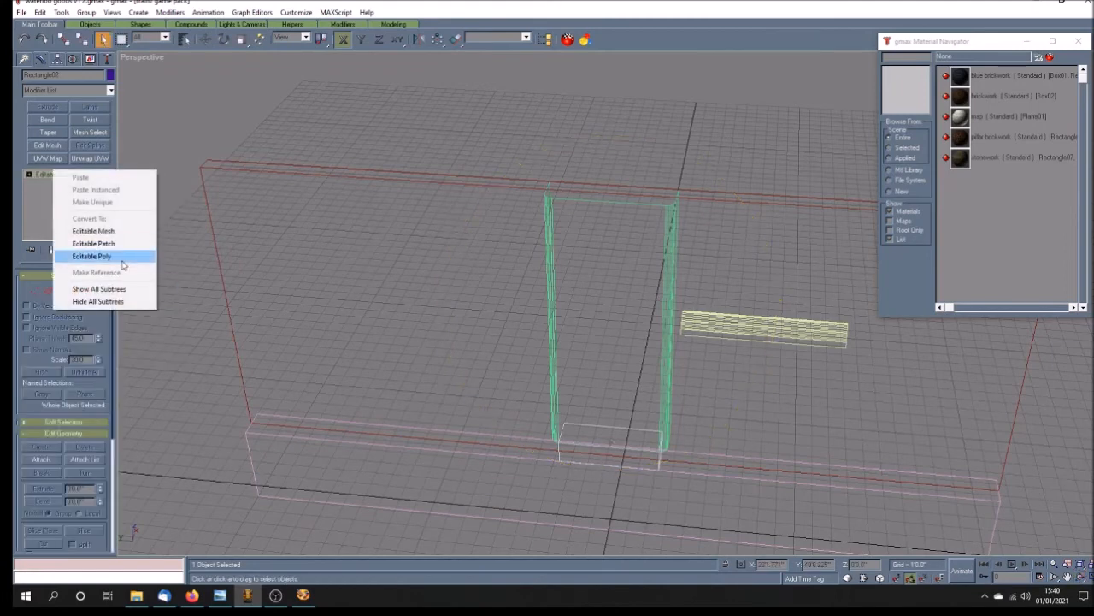
left_click(121, 259)
Step: Delete the top polygon of the base block
left_click(29, 175)
left_click(53, 210)
left_click(56, 210)
left_click(610, 438)
key("Delete")
Step: Delete the back and underside polygons of the base block, leaving its front and end faces
left_click(1082, 577)
left_click_drag(677, 447, 544, 398)
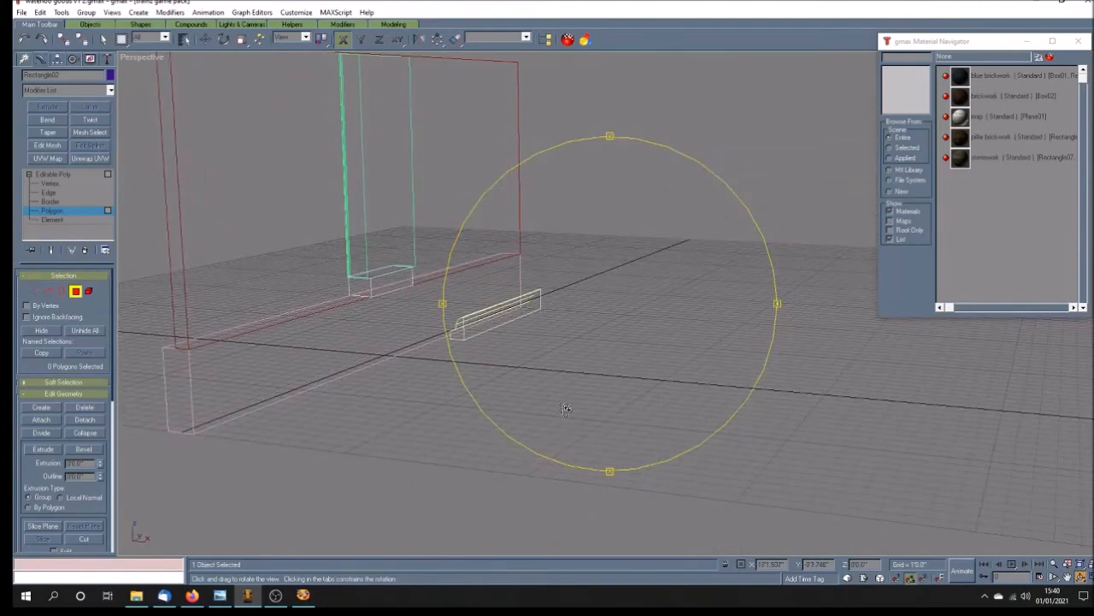
left_click(102, 38)
left_click(397, 282)
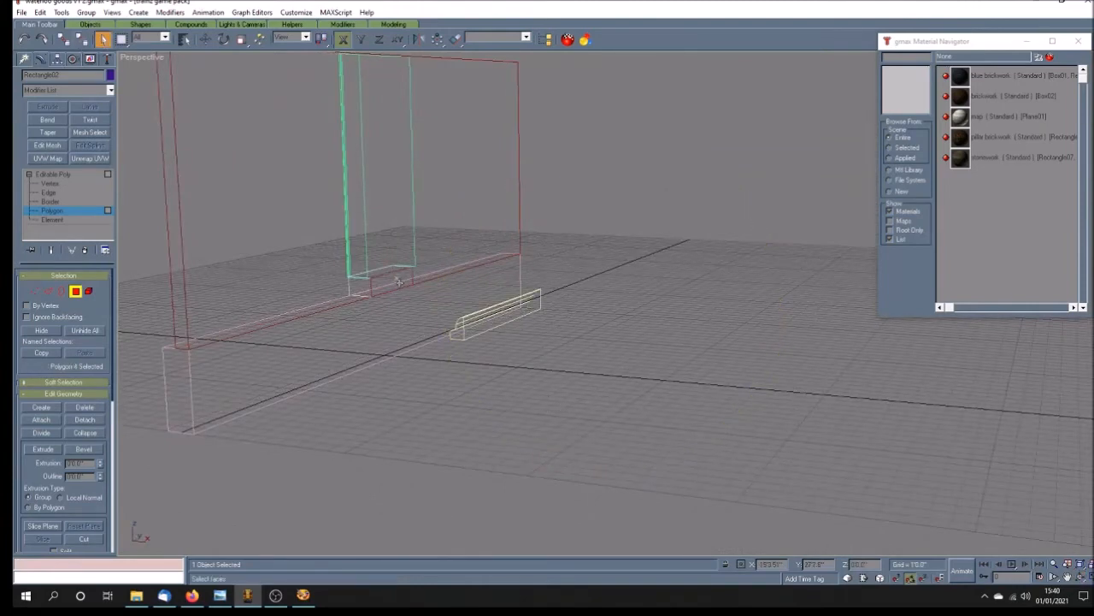
key("Delete")
left_click(1083, 577)
left_click_drag(513, 332, 270, 216)
left_click(103, 40)
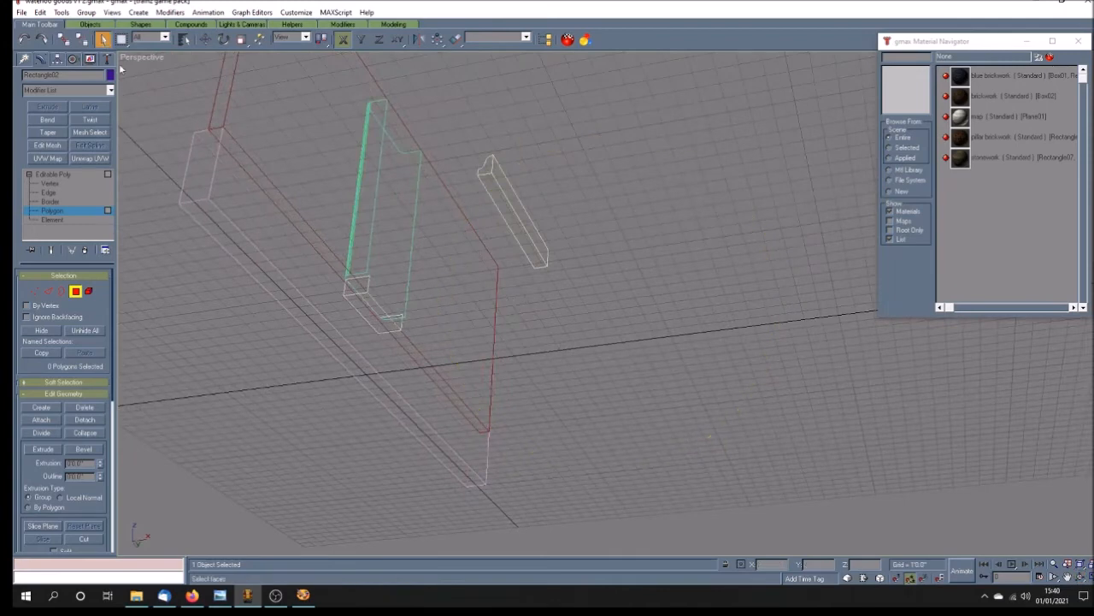
left_click(371, 315)
key("Delete")
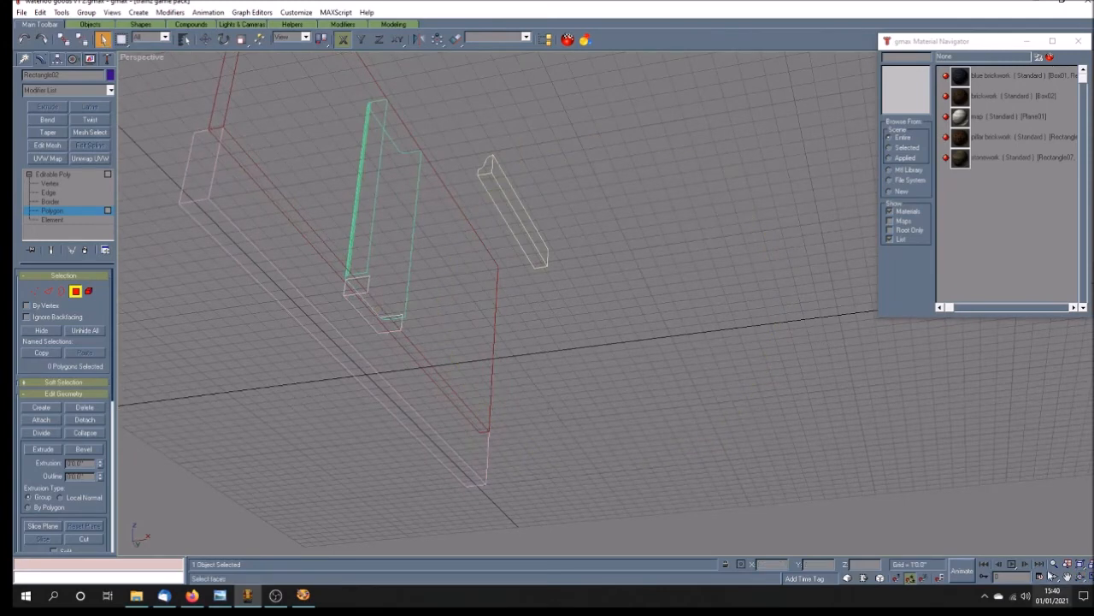
Step: Restore Smooth + Highlights shading in the perspective view with the wall's front side in sight
left_click(1080, 579)
left_click_drag(579, 379, 650, 433)
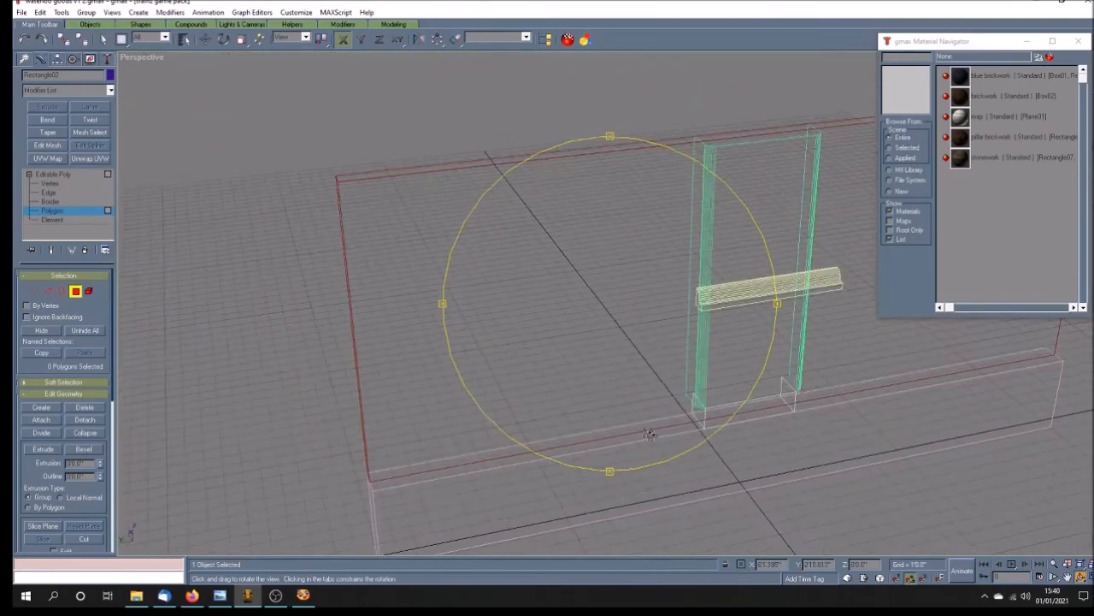
left_click_drag(722, 408, 567, 358)
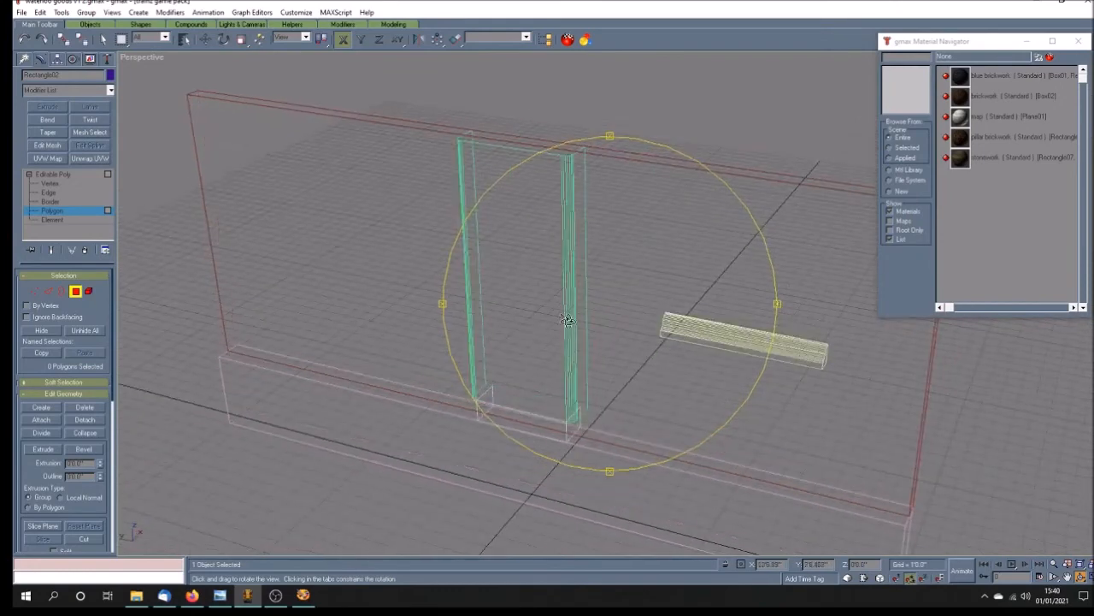
left_click_drag(526, 399, 525, 410)
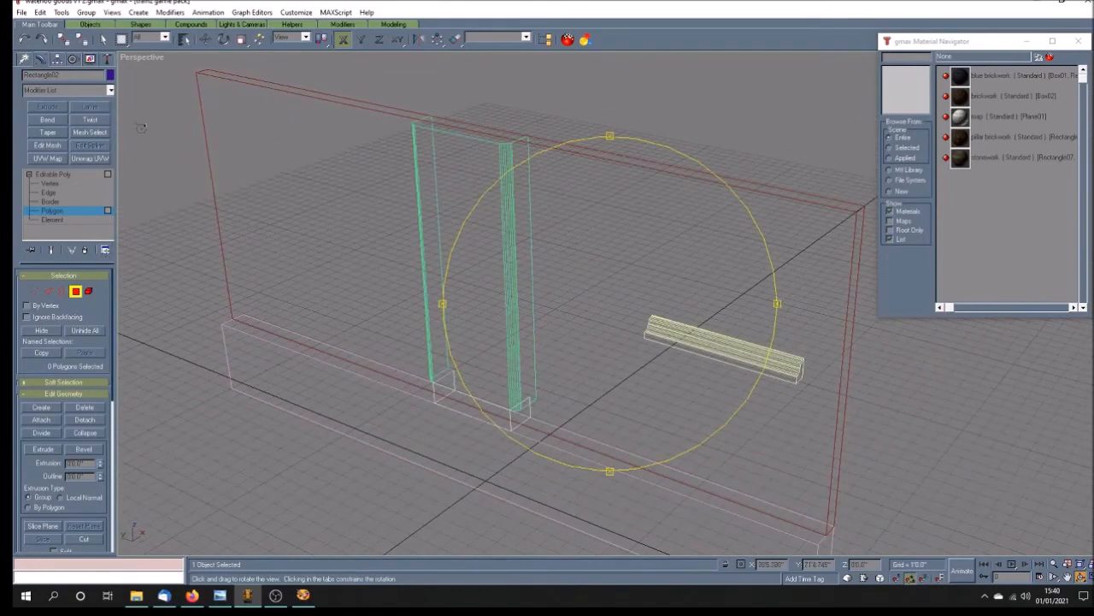
right_click(142, 56)
left_click(183, 67)
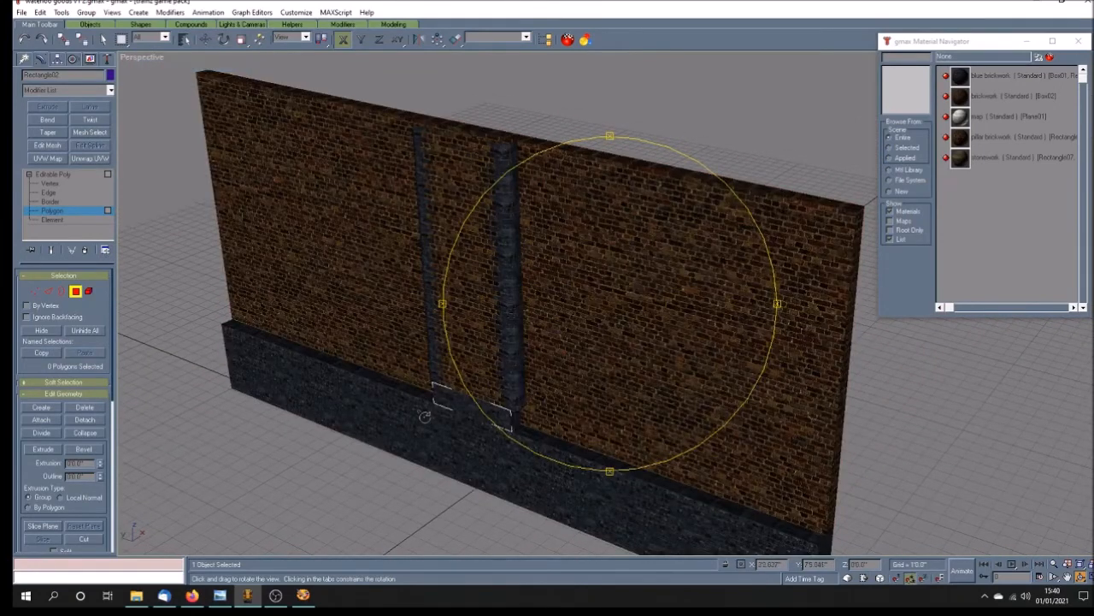
Step: Leave the base block's polygon editing, select the blue brick plinth's top face in Unwrap UVW, and open its UVs for editing
left_click(62, 174)
right_click(374, 418)
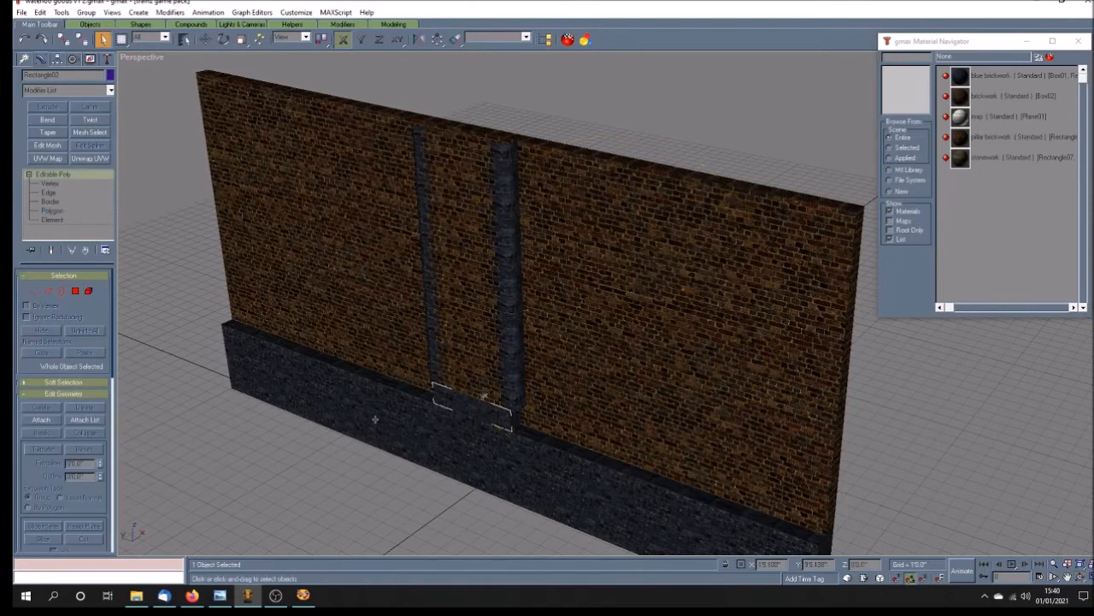
left_click(373, 412)
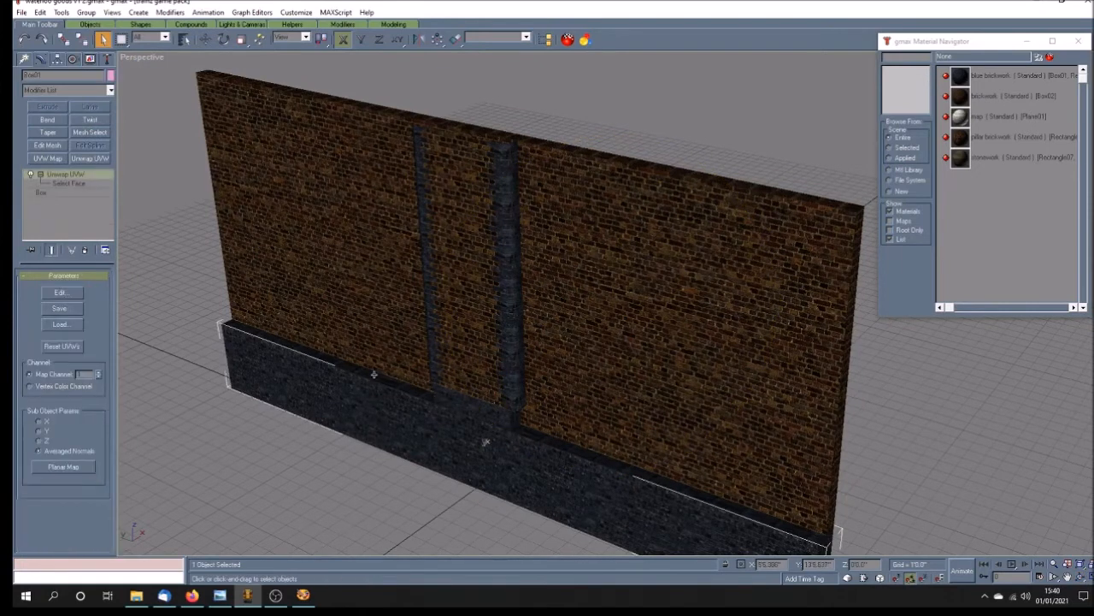
left_click(69, 183)
left_click(368, 375)
left_click(73, 294)
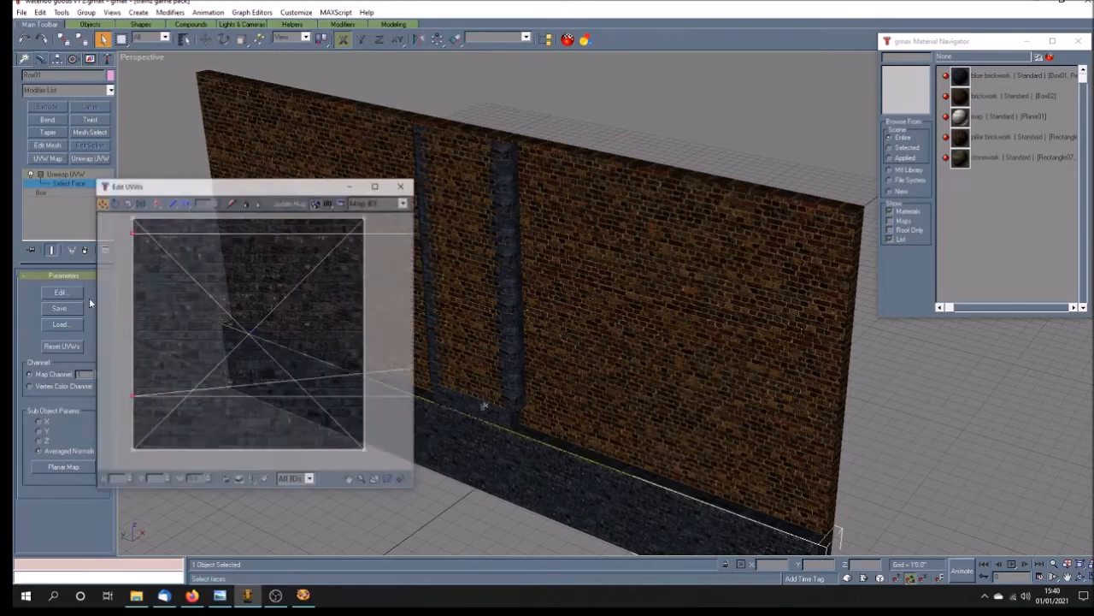
Step: Filter the UV editor to show only the plinth's selected top face
left_click(264, 482)
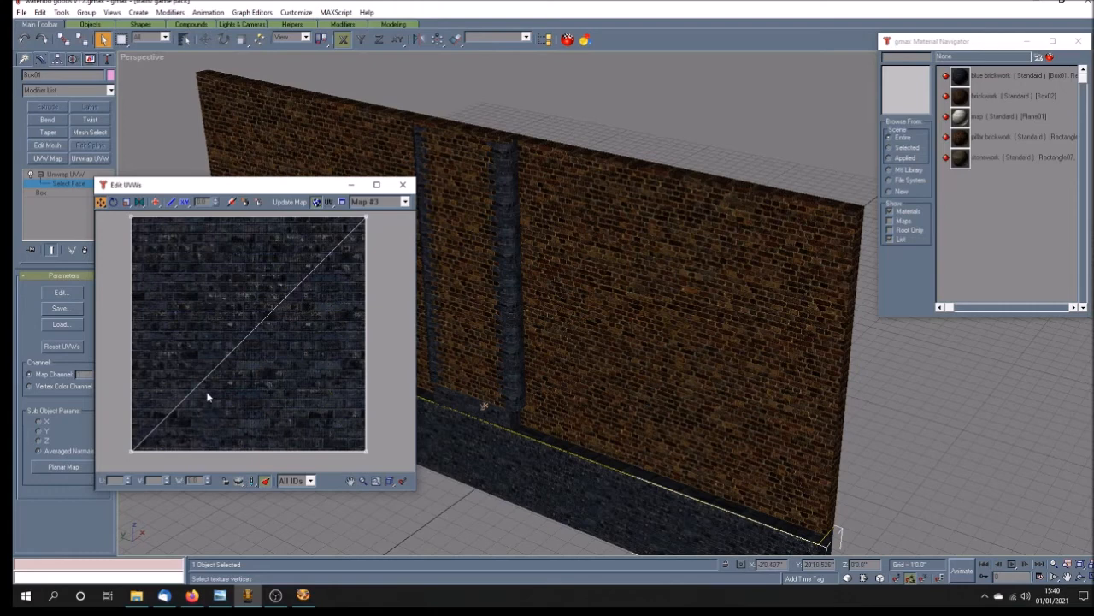
scroll(208, 396, "down", 4)
left_click(264, 482)
left_click_drag(252, 417, 176, 383)
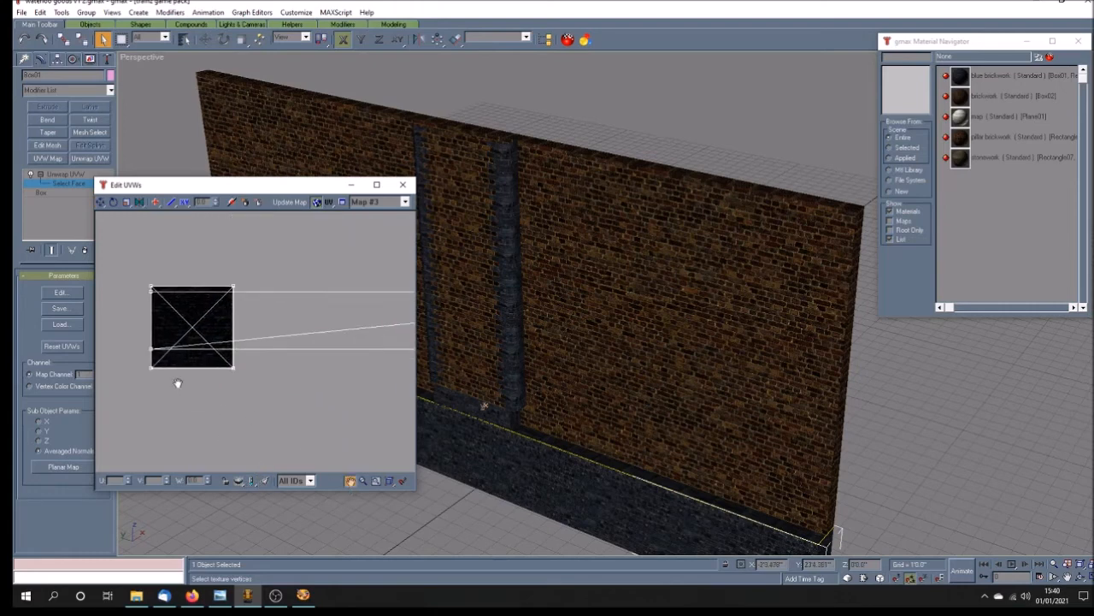
scroll(178, 381, "down", 6)
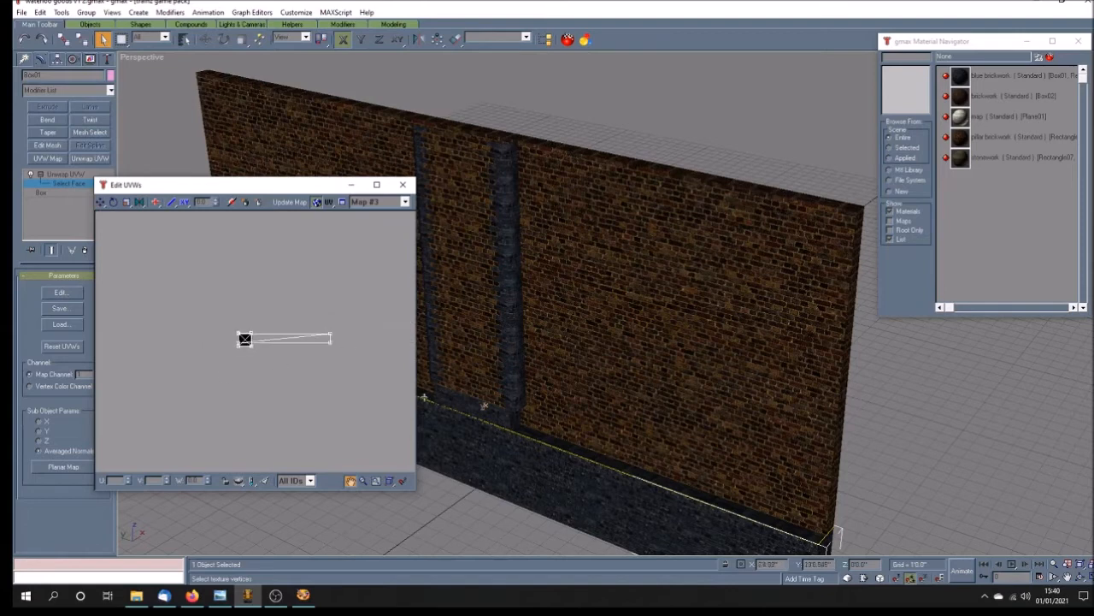
left_click(101, 201)
left_click_drag(320, 297, 355, 378)
left_click(265, 479)
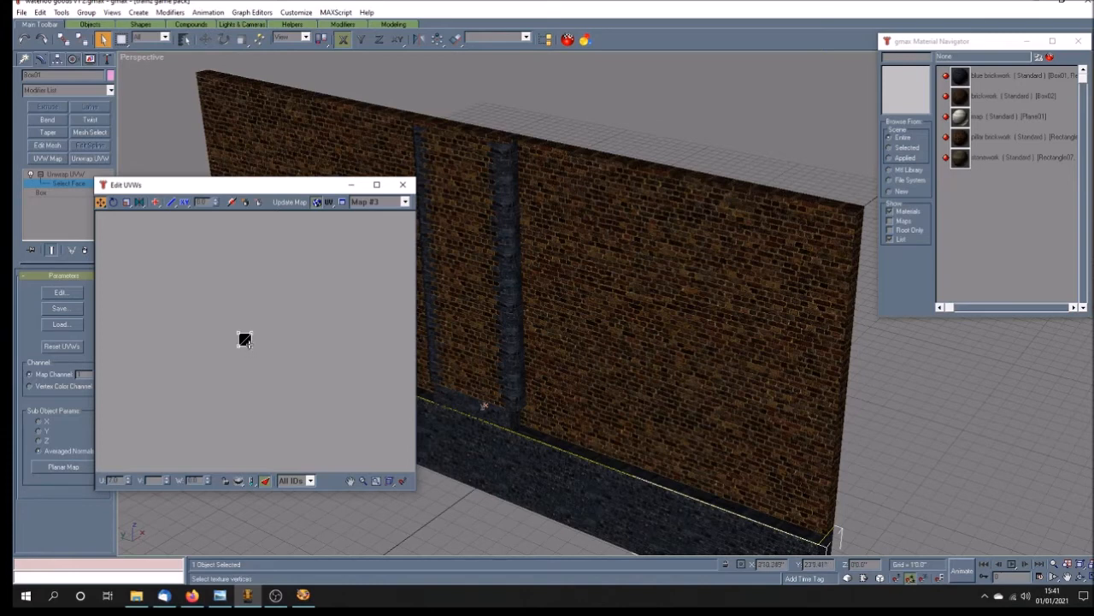
scroll(249, 345, "up", 3)
Step: Planar-map the plinth's top face and reposition the UV editor to leave the plinth's top edge in view
left_click(62, 467)
left_click_drag(232, 301, 266, 330)
left_click_drag(160, 302, 286, 331)
left_click_drag(239, 192, 702, 177)
left_click(1081, 578)
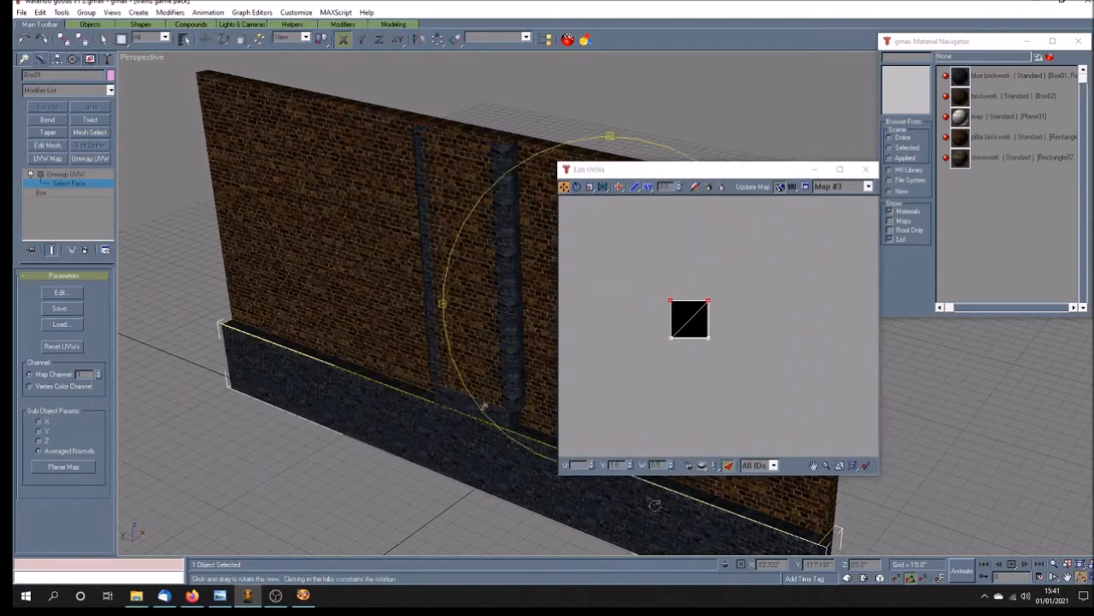
left_click_drag(506, 395, 520, 416)
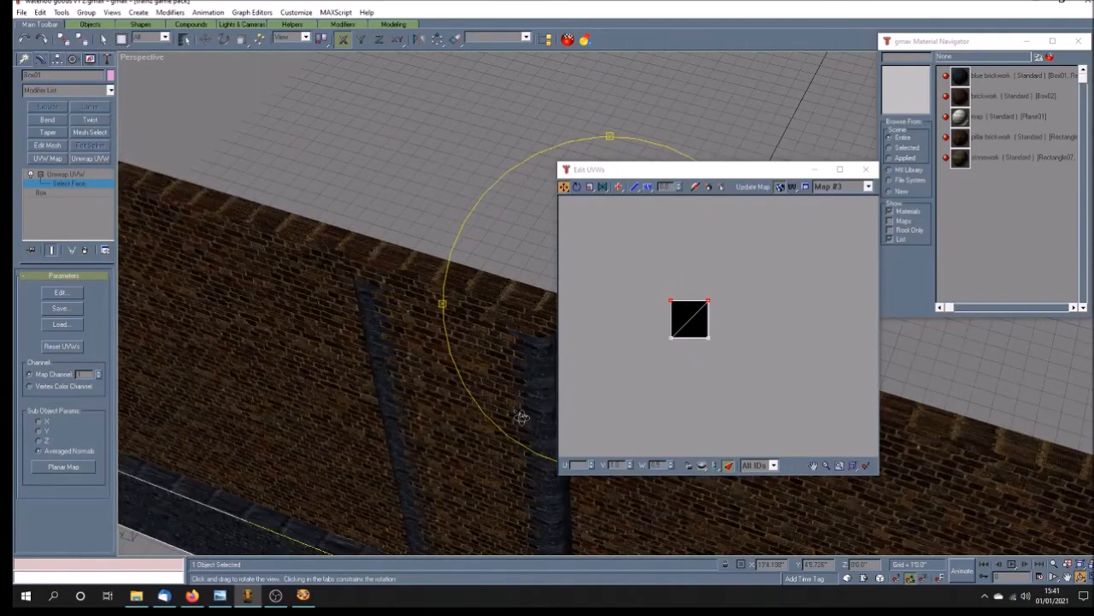
left_click(1068, 578)
left_click_drag(286, 508, 379, 425)
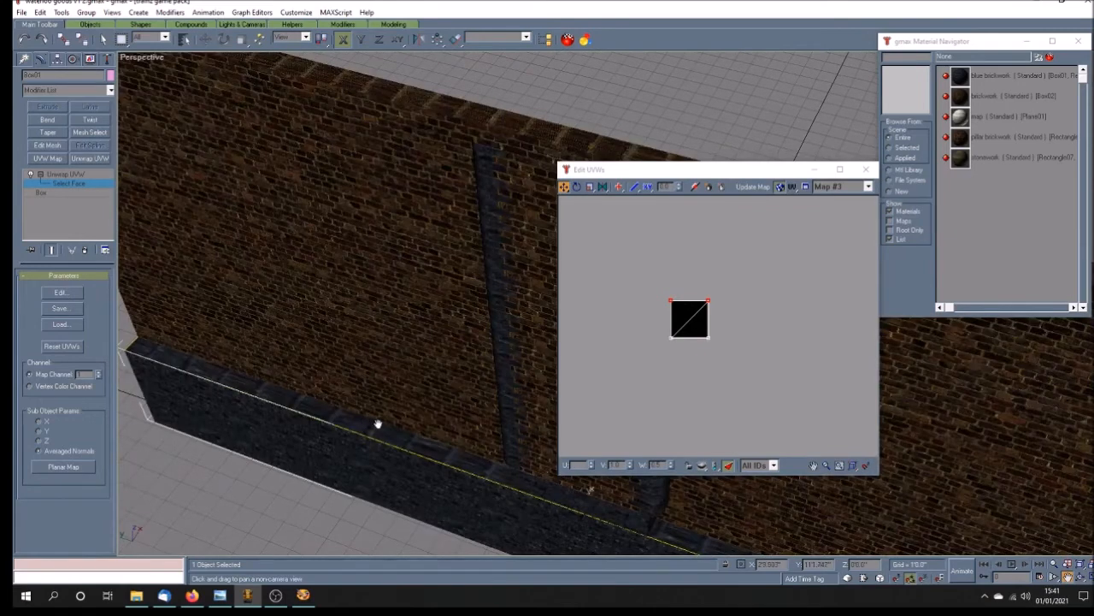
Step: Try rotating the top face's UVs a quarter turn
left_click(578, 187)
left_click_drag(645, 282, 778, 402)
left_click_drag(672, 338, 655, 235)
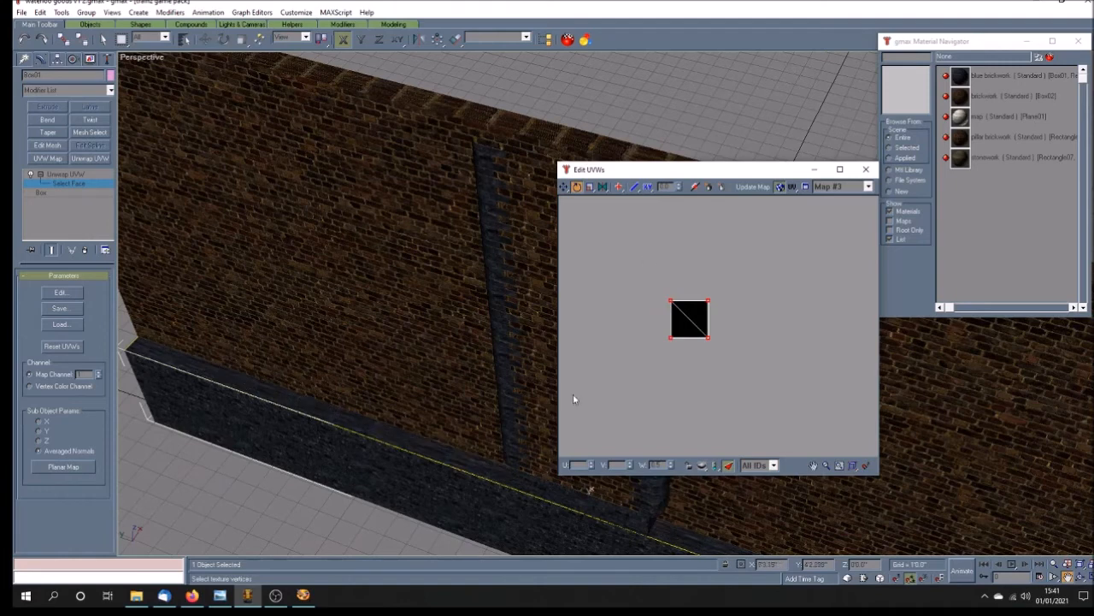
Step: Try fitting the rotated UVs to the texture's lowest brick course and set the right-end vertices' U to 7
left_click(565, 188)
left_click_drag(660, 286, 701, 342)
scroll(687, 343, "up", 2)
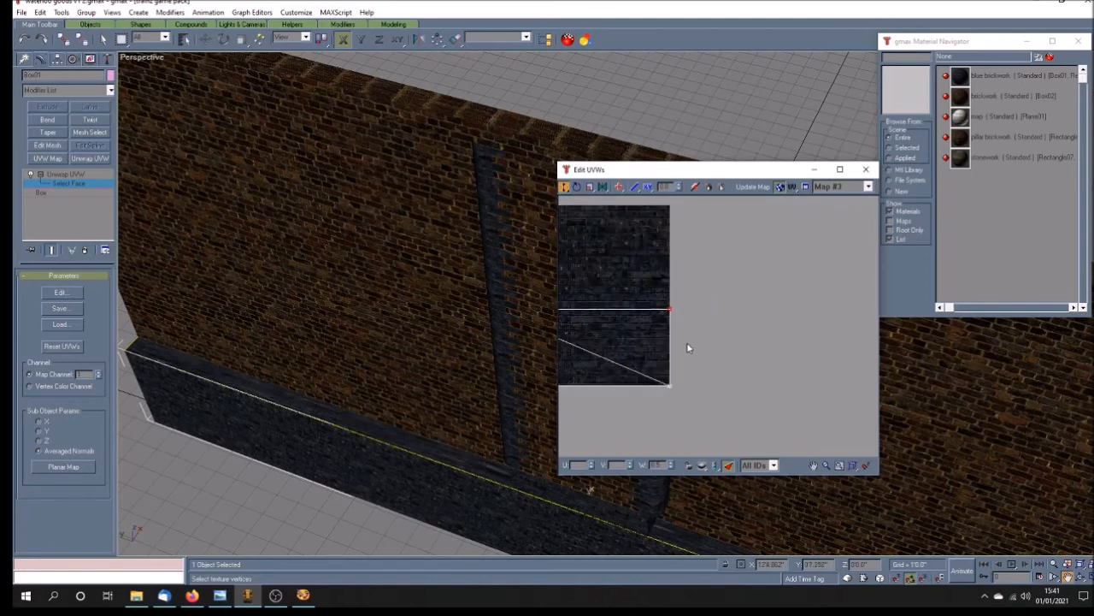
left_click_drag(656, 306, 578, 380)
scroll(766, 377, "down", 2)
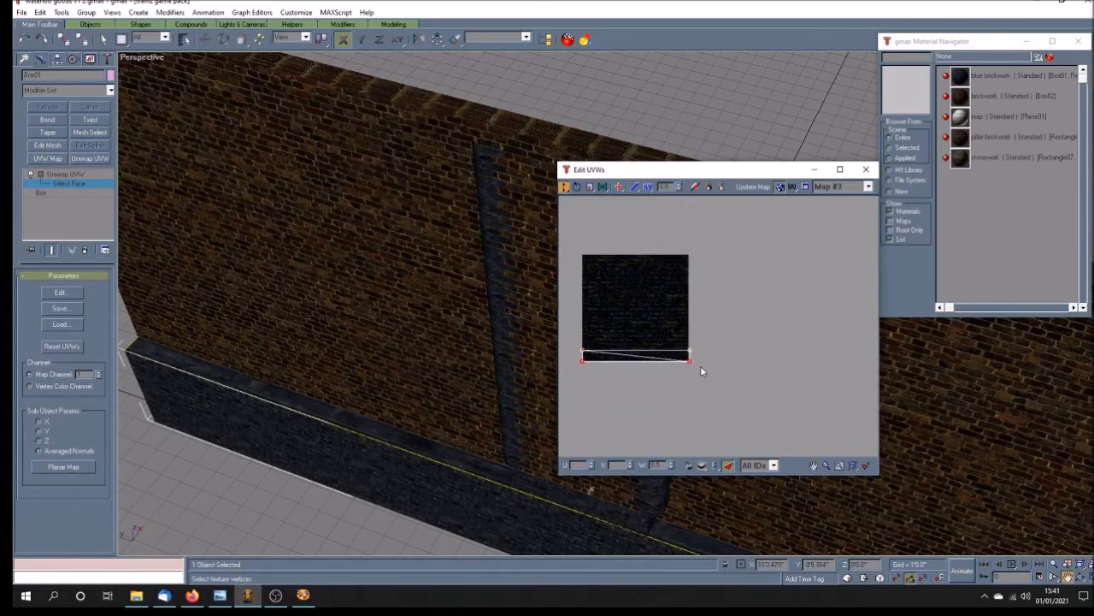
scroll(700, 371, "up", 3)
left_click_drag(655, 404, 655, 399)
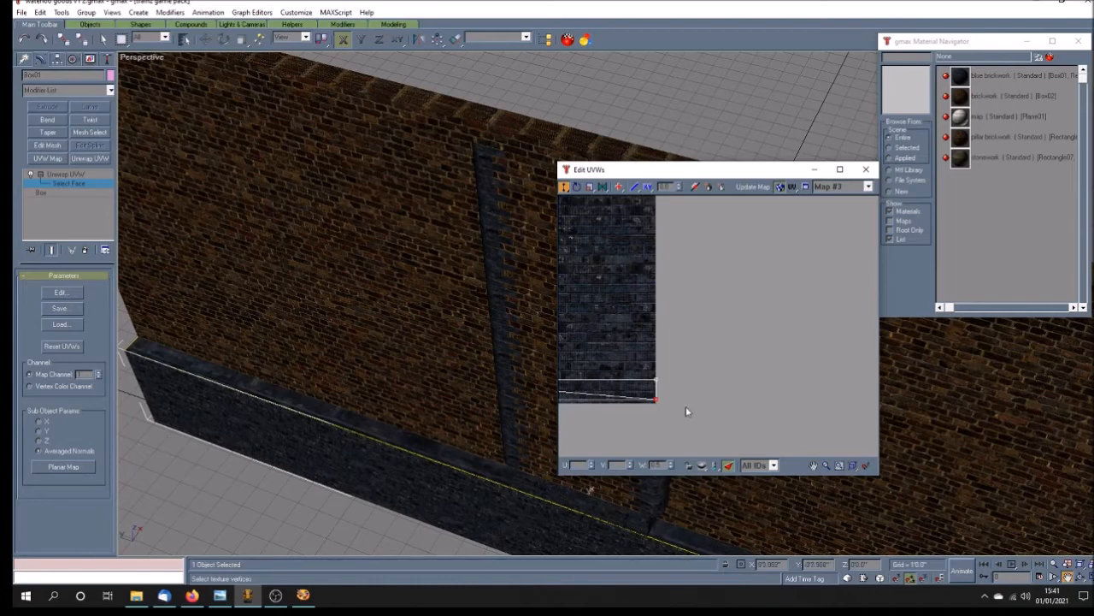
left_click_drag(643, 367, 680, 412)
key("Return")
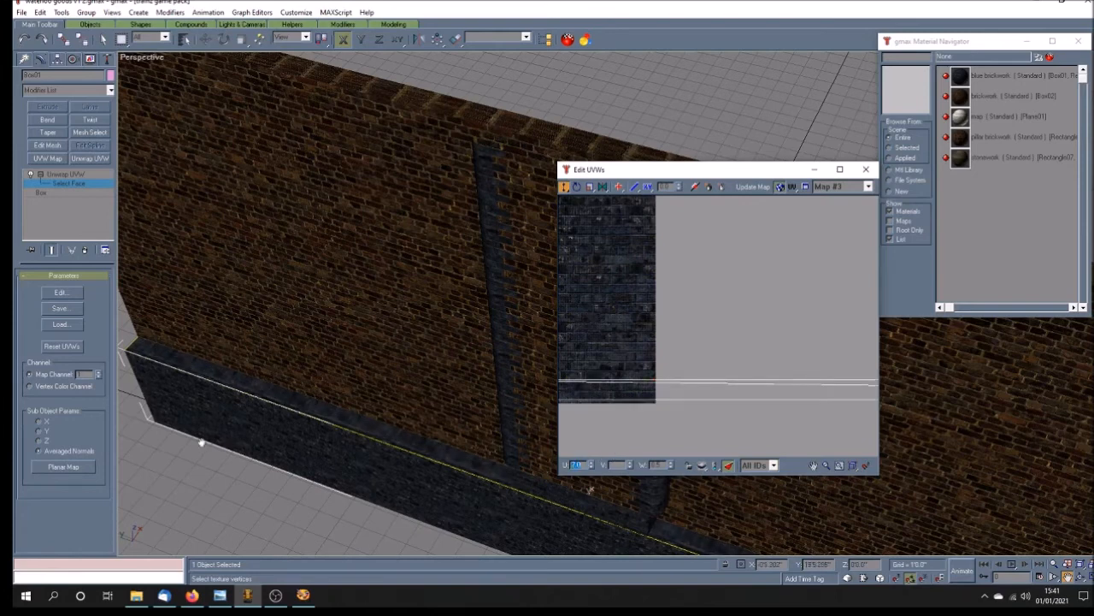
Step: Planar-map the top face afresh and lower its upper UV edge to the texture's lowest brick course
left_click(65, 466)
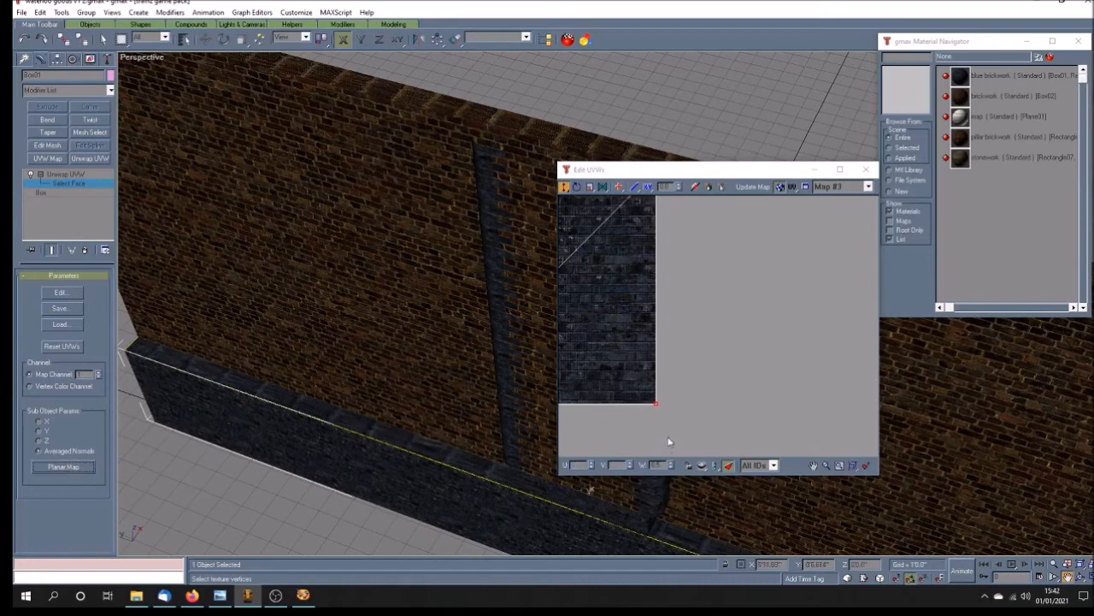
left_click(763, 376)
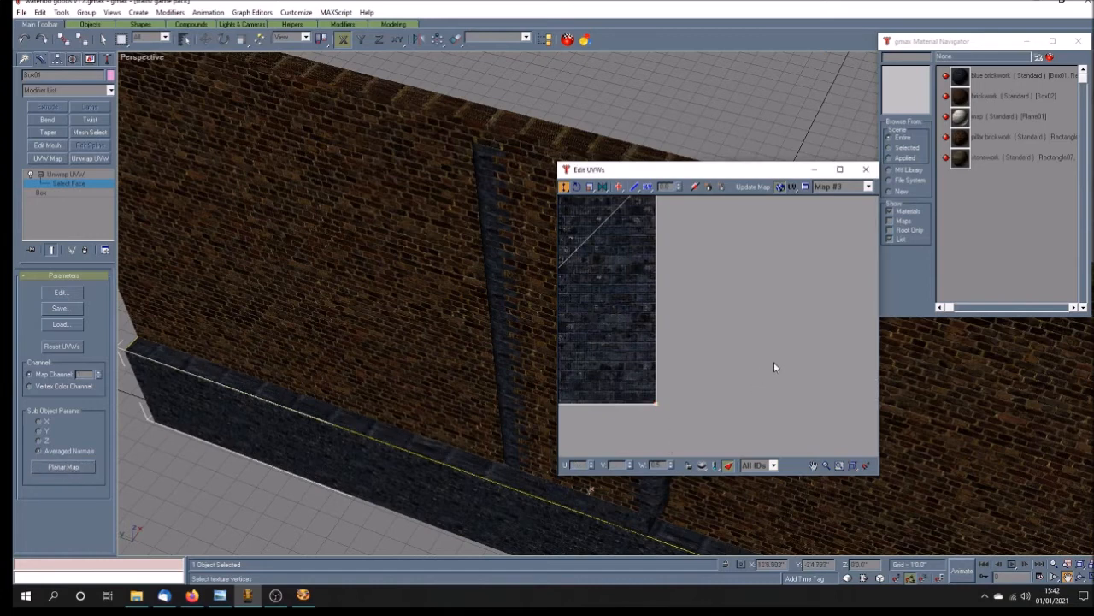
left_click(813, 467)
left_click_drag(611, 358, 759, 389)
left_click(564, 186)
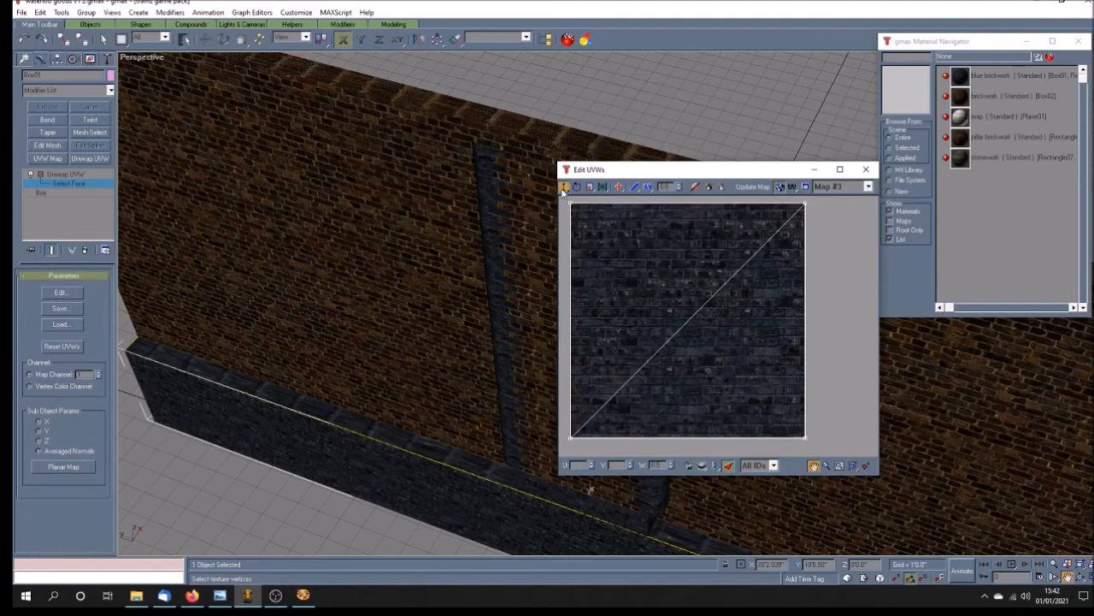
left_click_drag(565, 198, 821, 416)
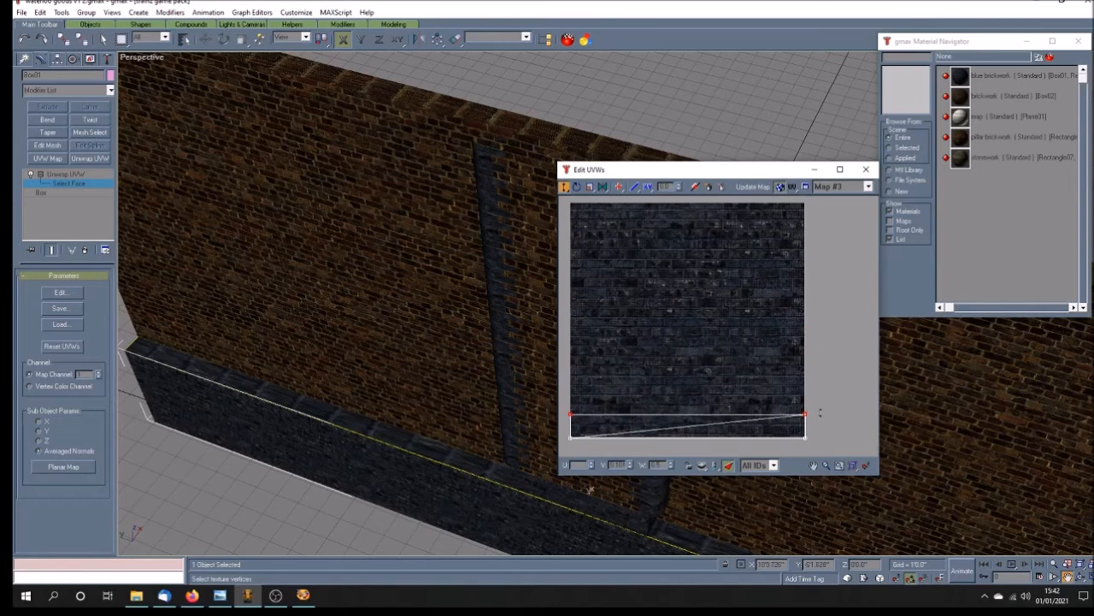
Step: Raise the lower UV edge slightly and tile the unrotated strip by setting its right-end vertices' U to 7
left_click_drag(820, 432, 570, 433)
left_click_drag(819, 446, 819, 446)
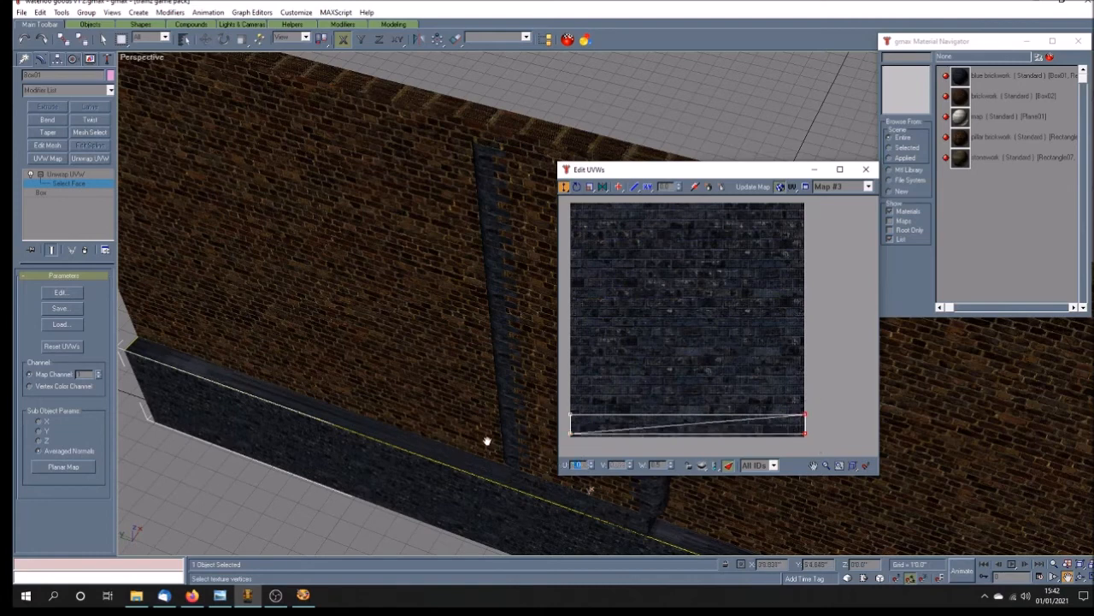
type("7")
key("Return")
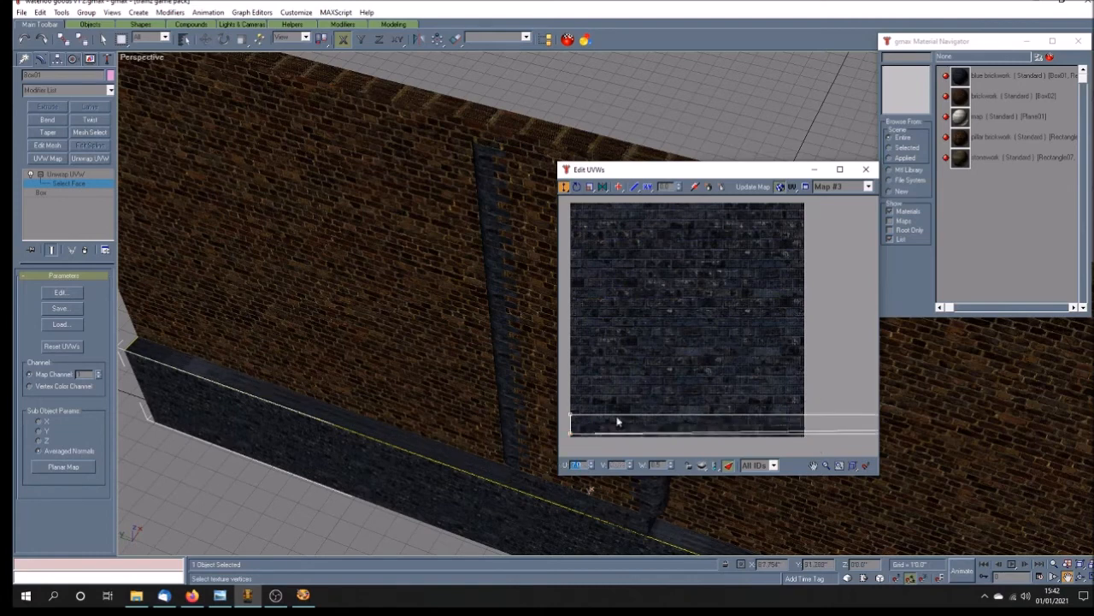
Step: Reapply the planar map to the plinth's top face and rotate its UVs a quarter turn
left_click(83, 469)
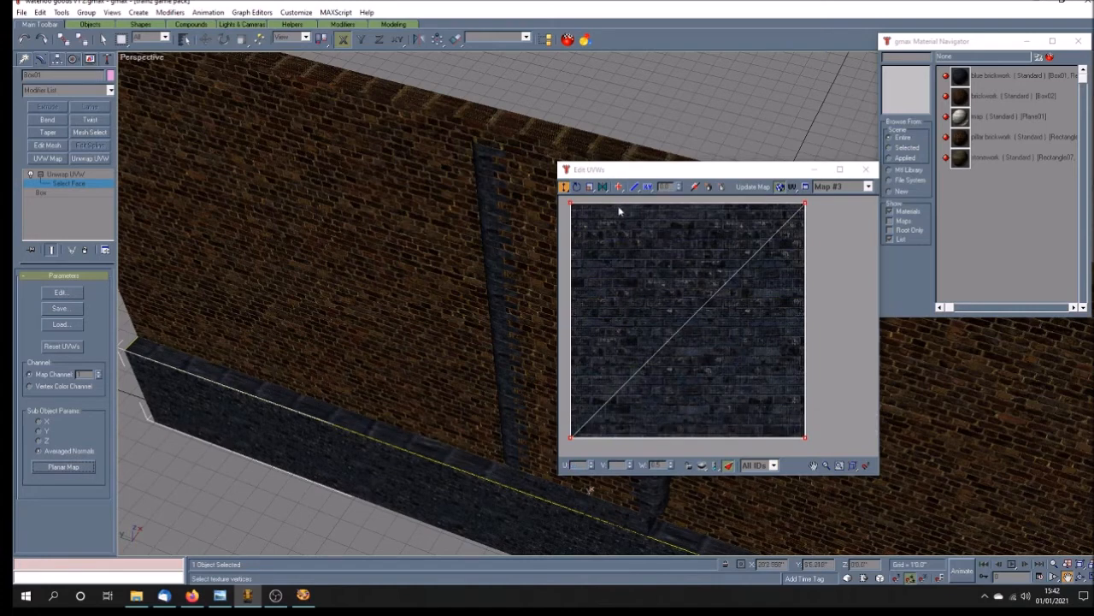
left_click(577, 186)
left_click_drag(570, 439, 567, 251)
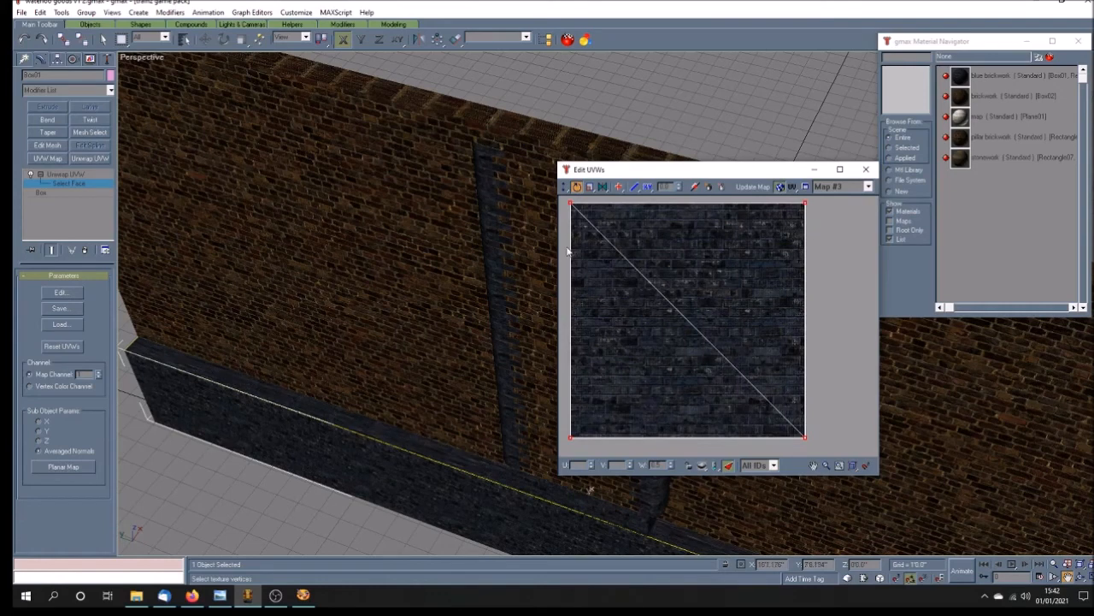
Step: Squeeze the rotated UVs into the texture's lowest brick course and set the right-end vertices' U to 7
left_click(566, 187)
left_click_drag(563, 199, 567, 438)
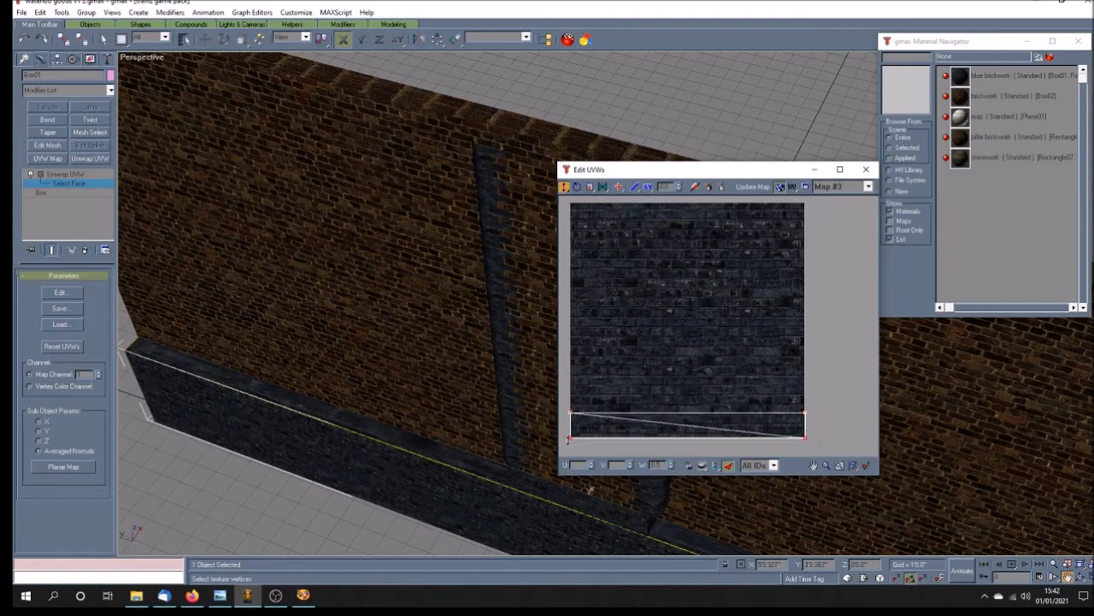
left_click_drag(806, 438, 825, 458)
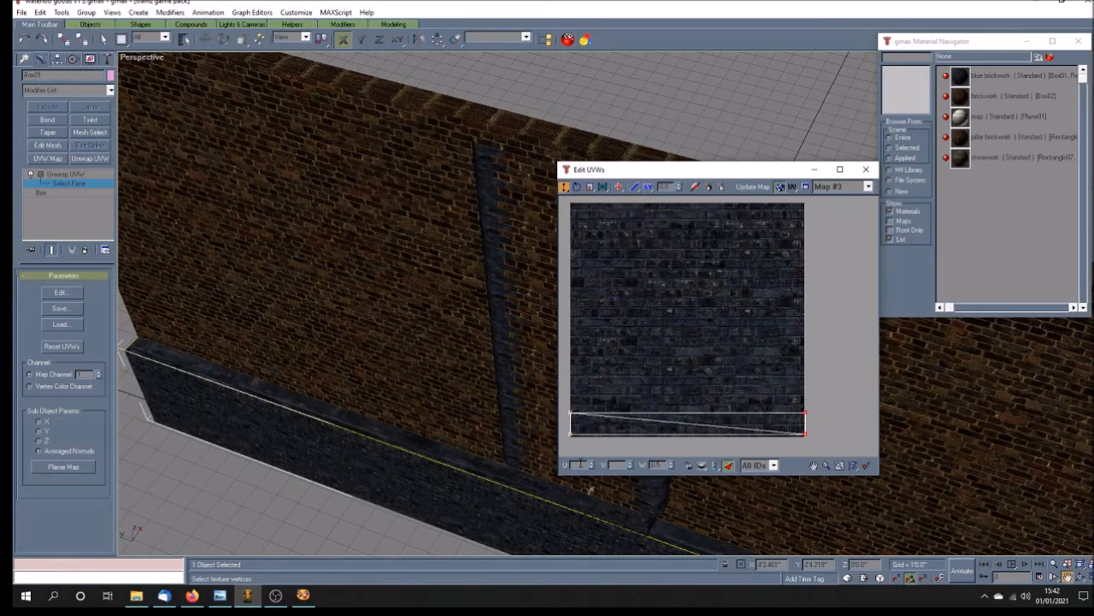
type("7")
key("Return")
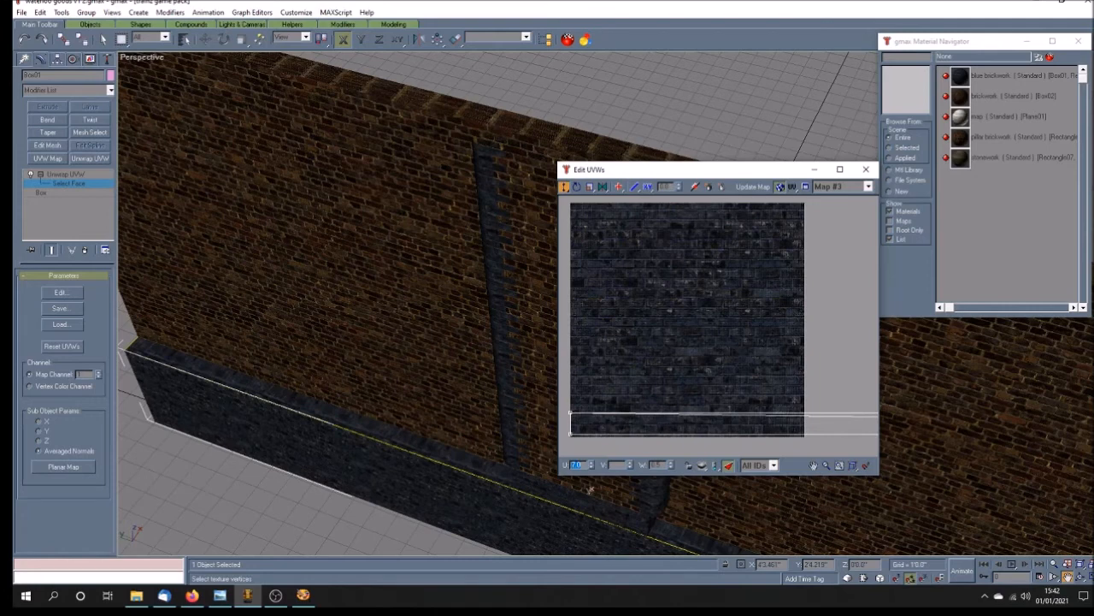
Step: Check the plinth's front-face UVs, reselect the top face, and inspect its brickwork up close
left_click(102, 39)
left_click(376, 466)
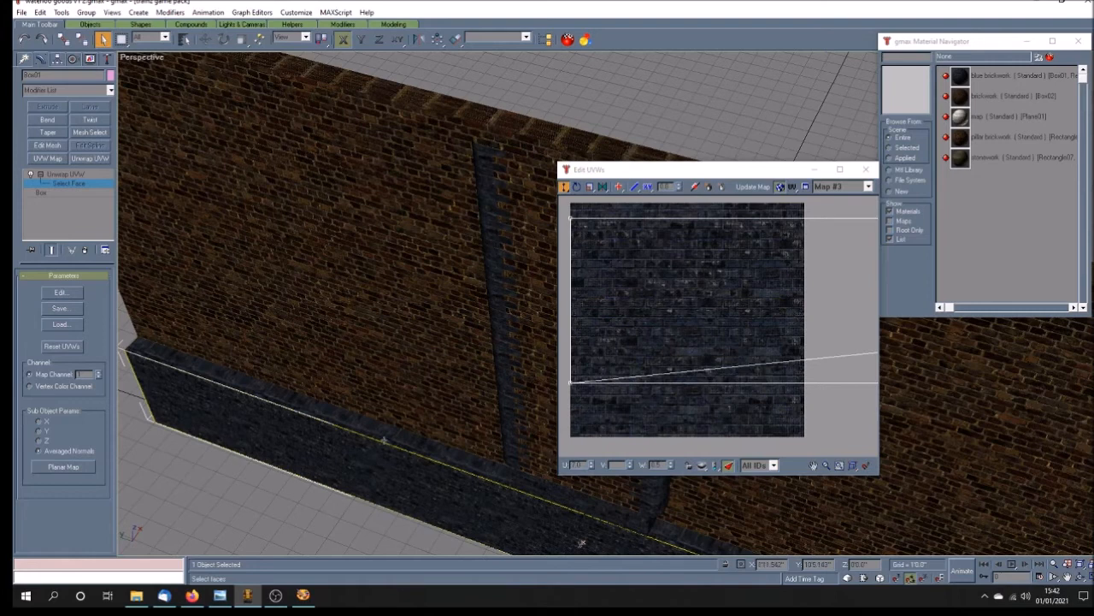
left_click(387, 435)
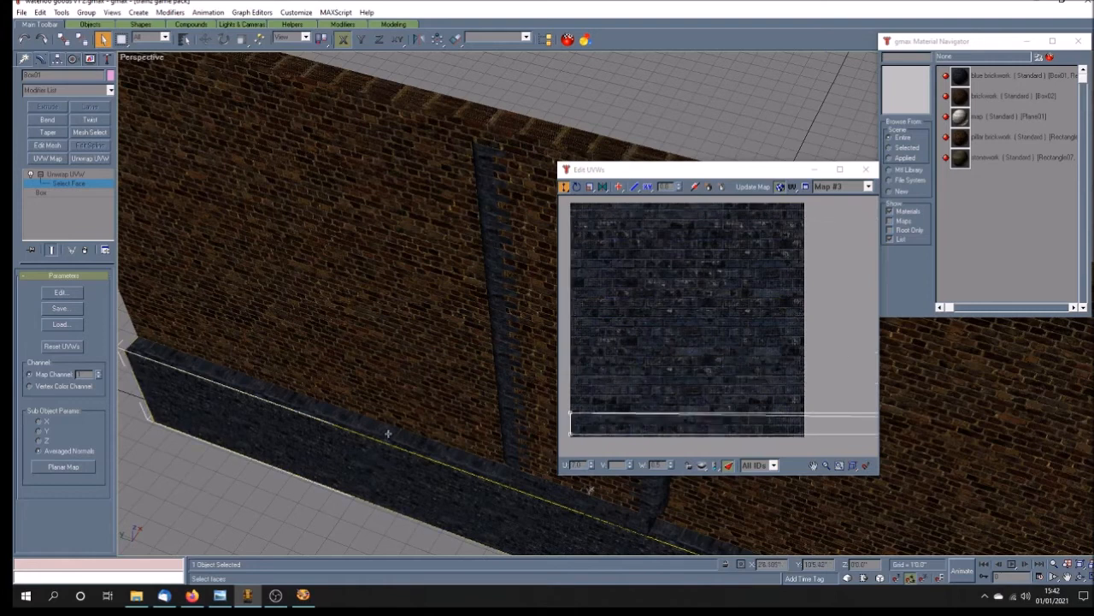
scroll(387, 434, "up", 3)
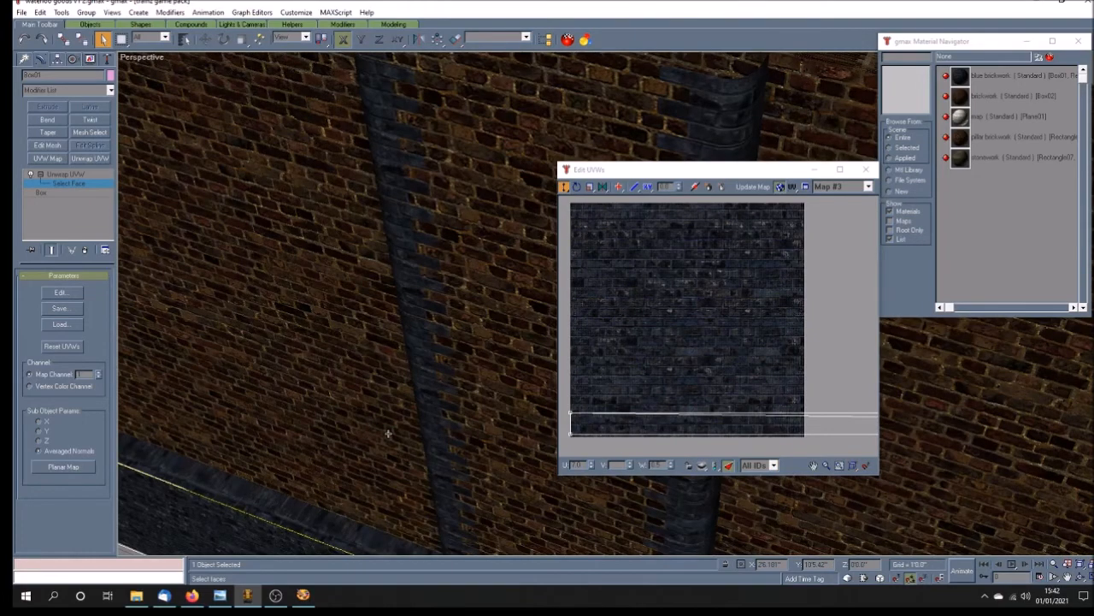
scroll(388, 434, "down", 5)
scroll(387, 434, "up", 4)
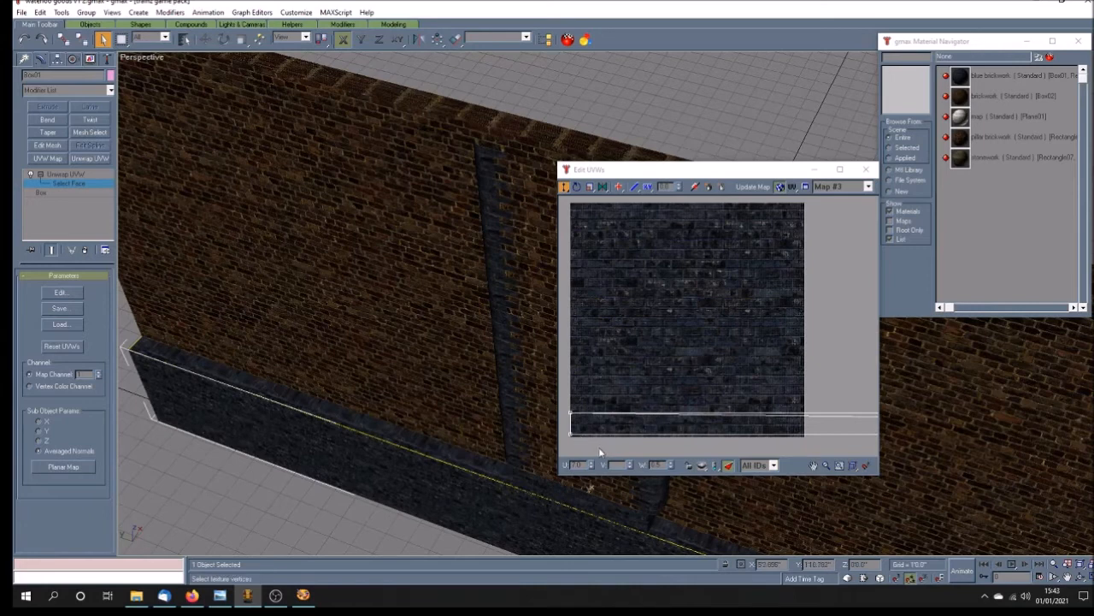
Step: Set the U value of the right-end vertices of the plinth's top-face UV strip to 1
left_click(576, 439)
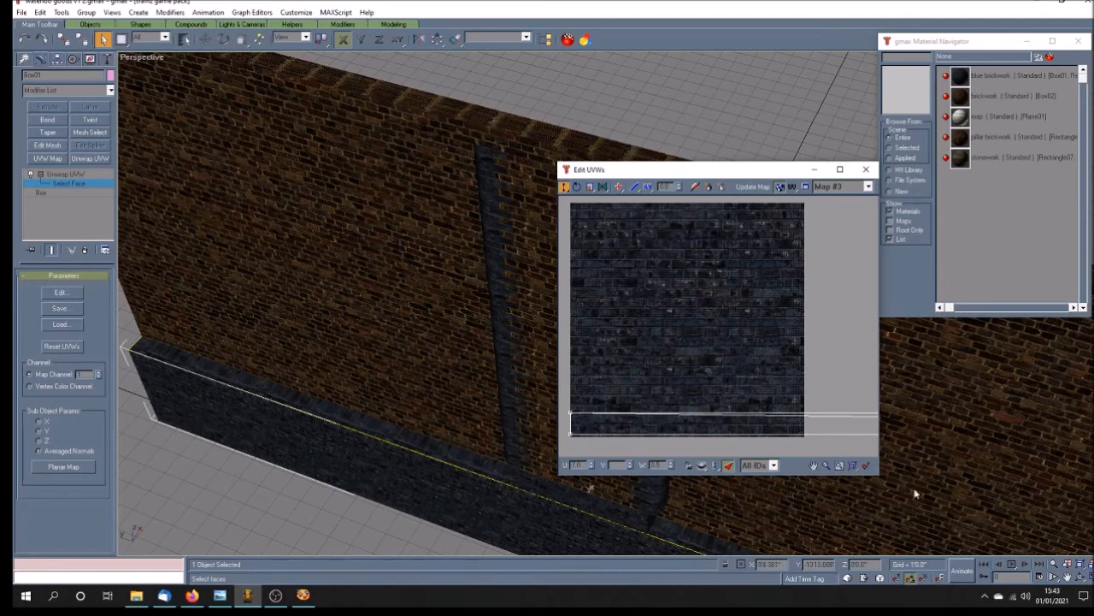
left_click(814, 465)
left_click_drag(663, 358, 672, 352)
scroll(672, 351, "down", 8)
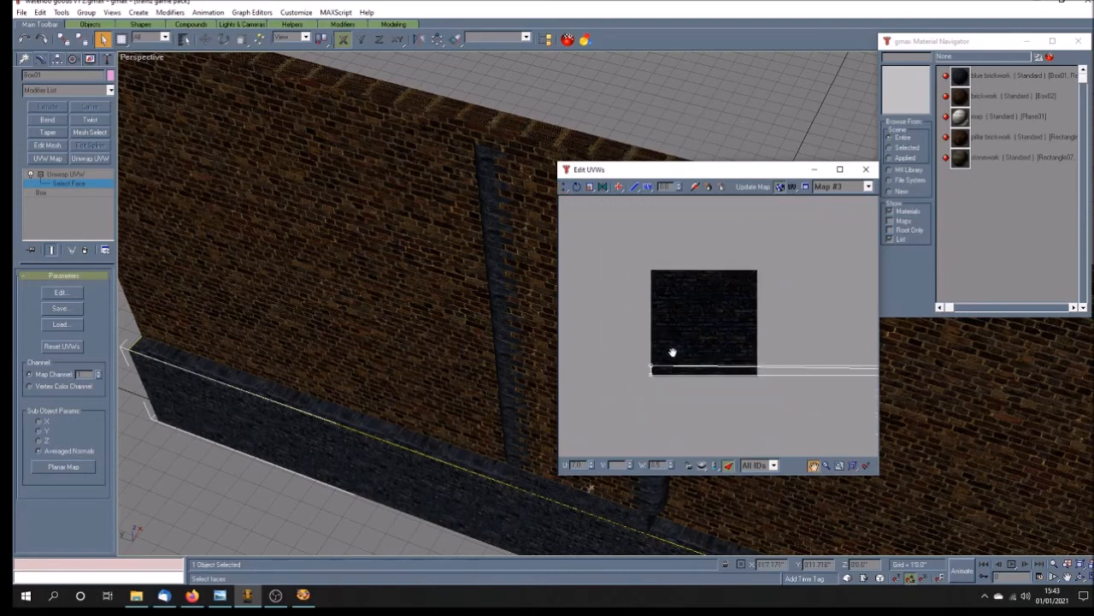
scroll(672, 352, "down", 3)
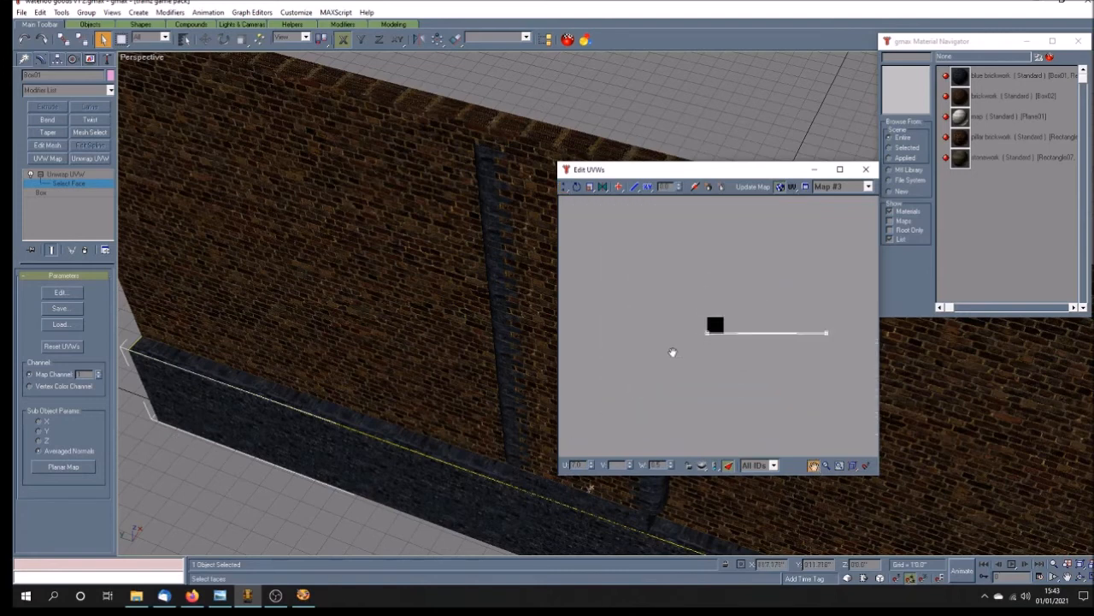
left_click(563, 189)
left_click_drag(634, 260, 839, 332)
scroll(740, 344, "up", 6)
scroll(653, 350, "down", 6)
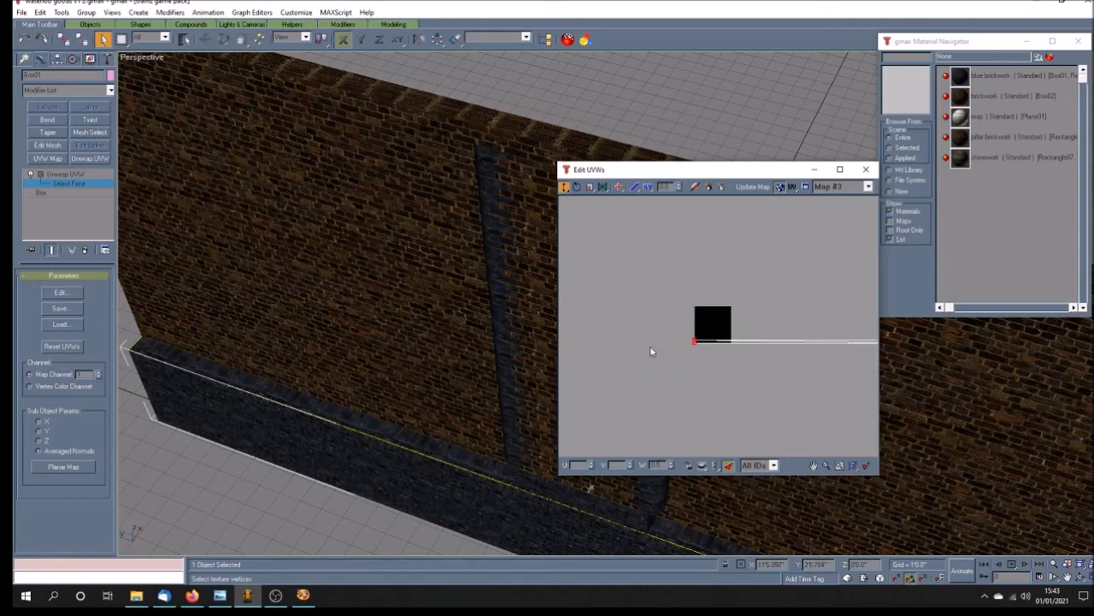
left_click(859, 334)
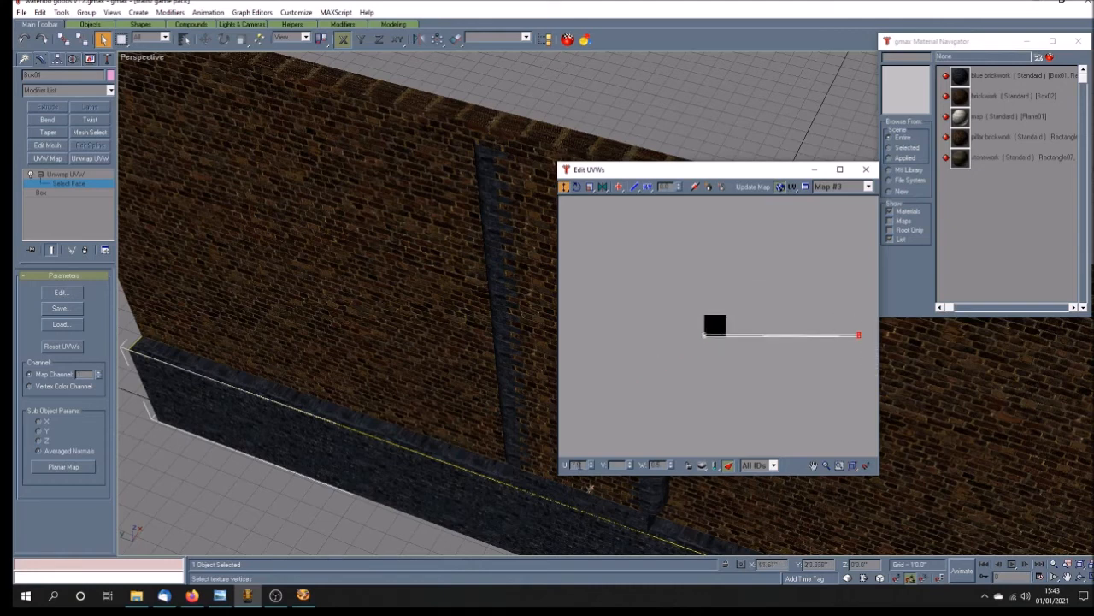
type("1")
key("Return")
Step: Raise the top-face strip's upper UV edge over more brickwork and set its right-end vertices' U to 7
left_click(813, 466)
left_click_drag(718, 358, 714, 385)
scroll(723, 370, "up", 2)
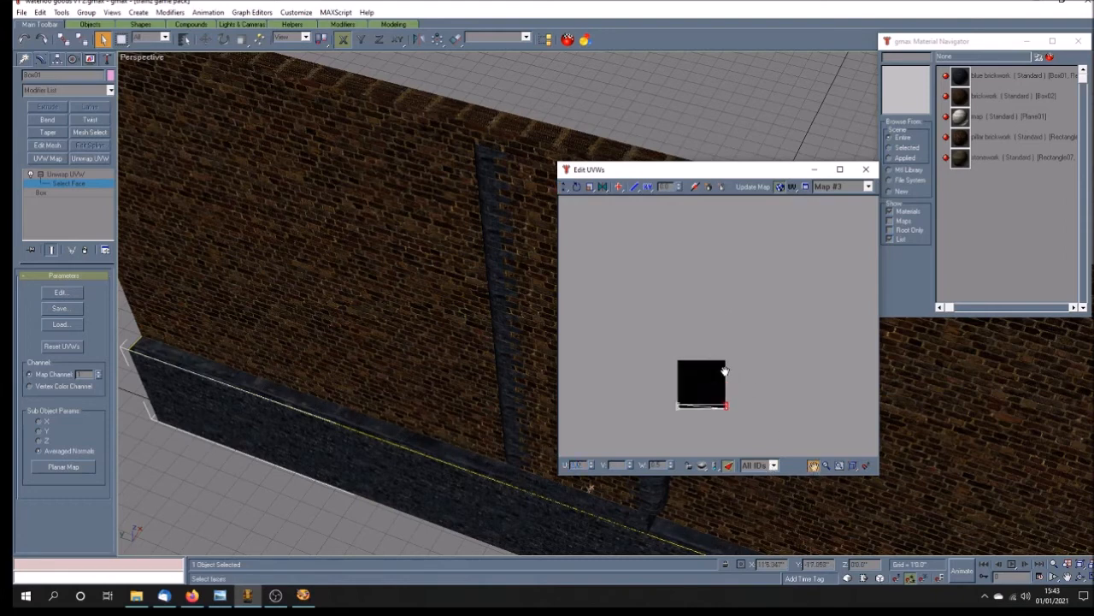
scroll(712, 418, "up", 2)
left_click_drag(711, 417, 721, 306)
scroll(709, 339, "up", 2)
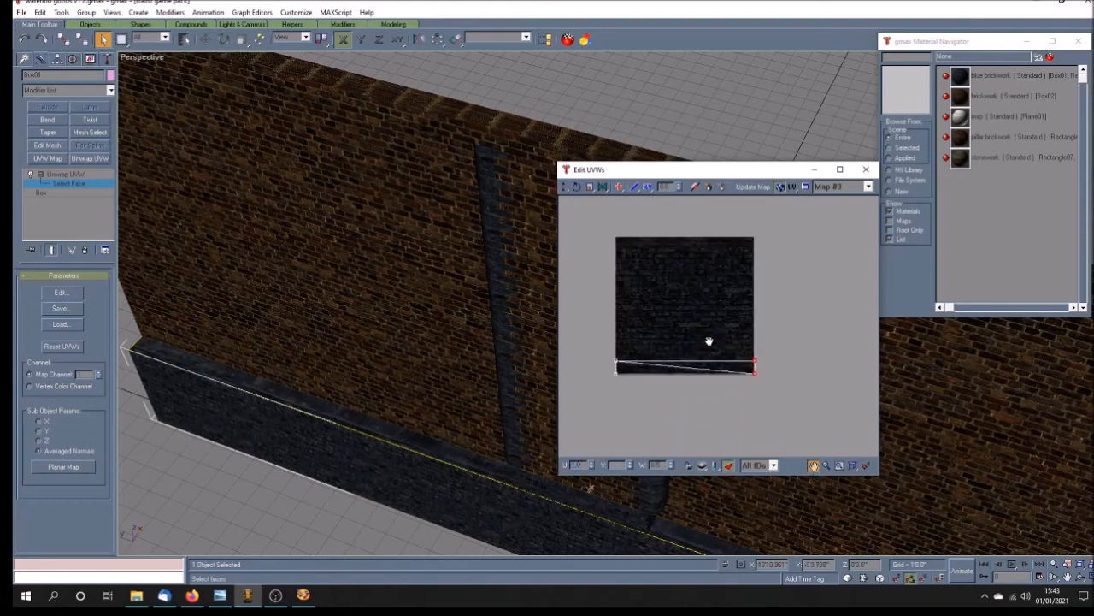
left_click(564, 186)
left_click_drag(596, 333, 789, 368)
scroll(612, 365, "up", 2)
scroll(699, 368, "down", 1)
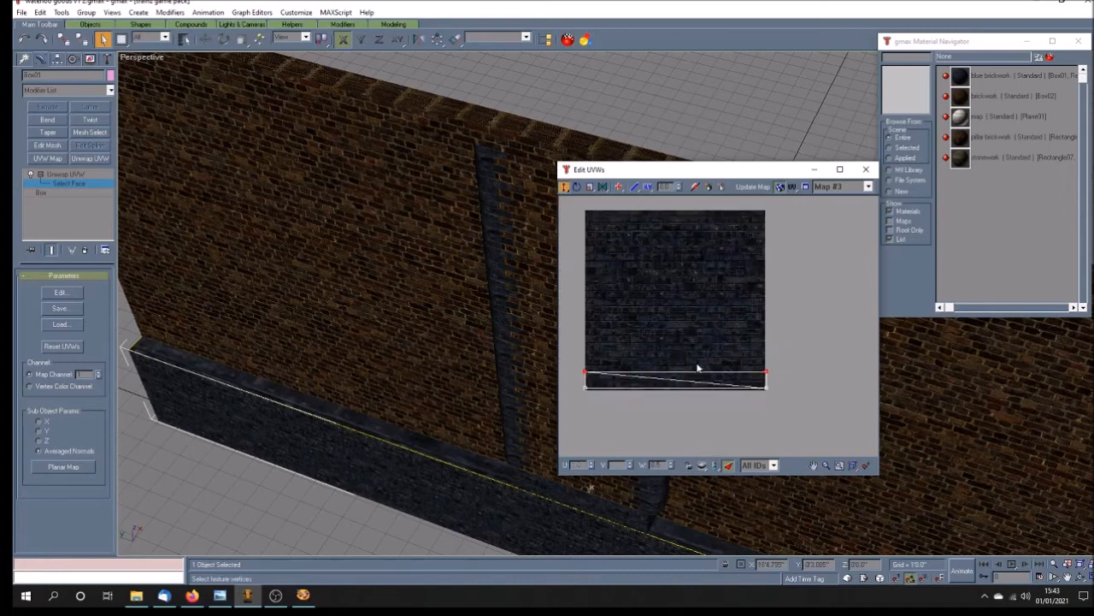
left_click_drag(583, 370, 584, 357)
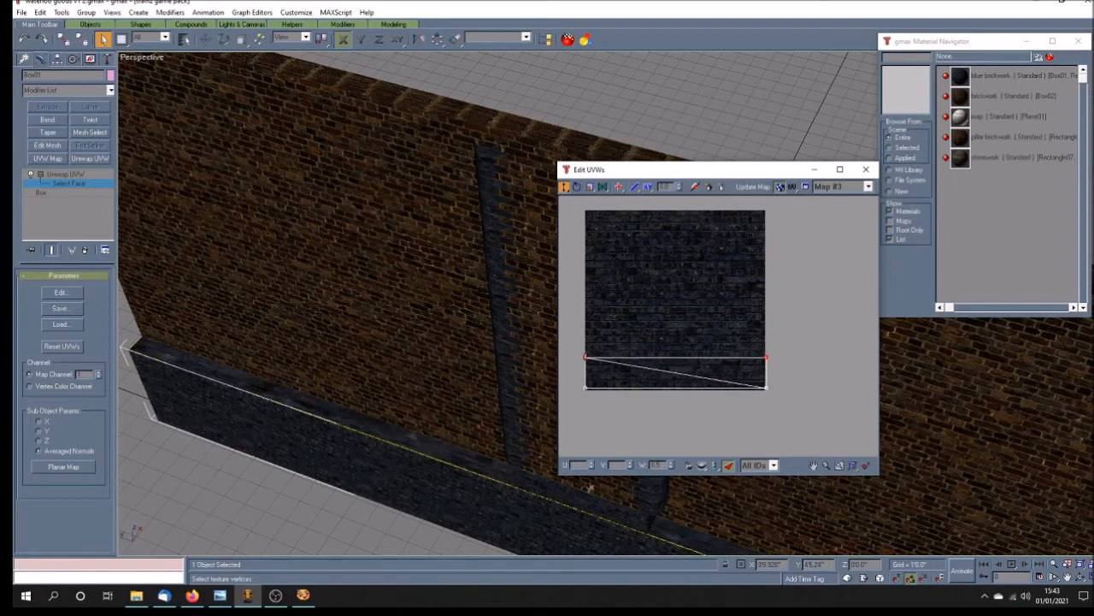
left_click_drag(739, 340, 784, 409)
type("7")
key("Return")
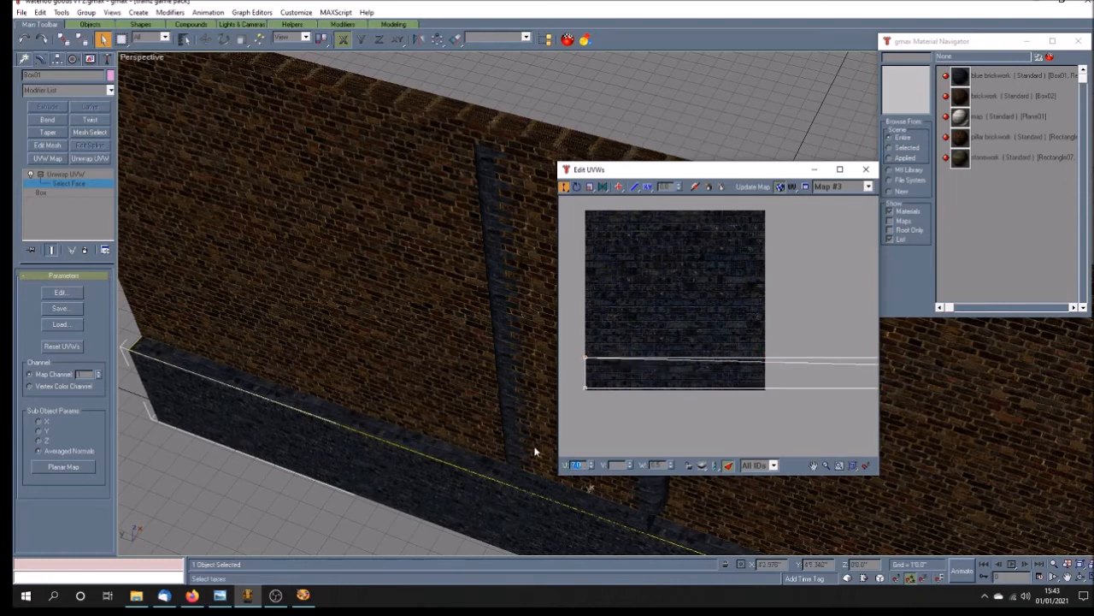
Step: With the right-end U temporarily at 1, raise the strip's upper UV edge further, and retile it at U 7
type("1")
key("Return")
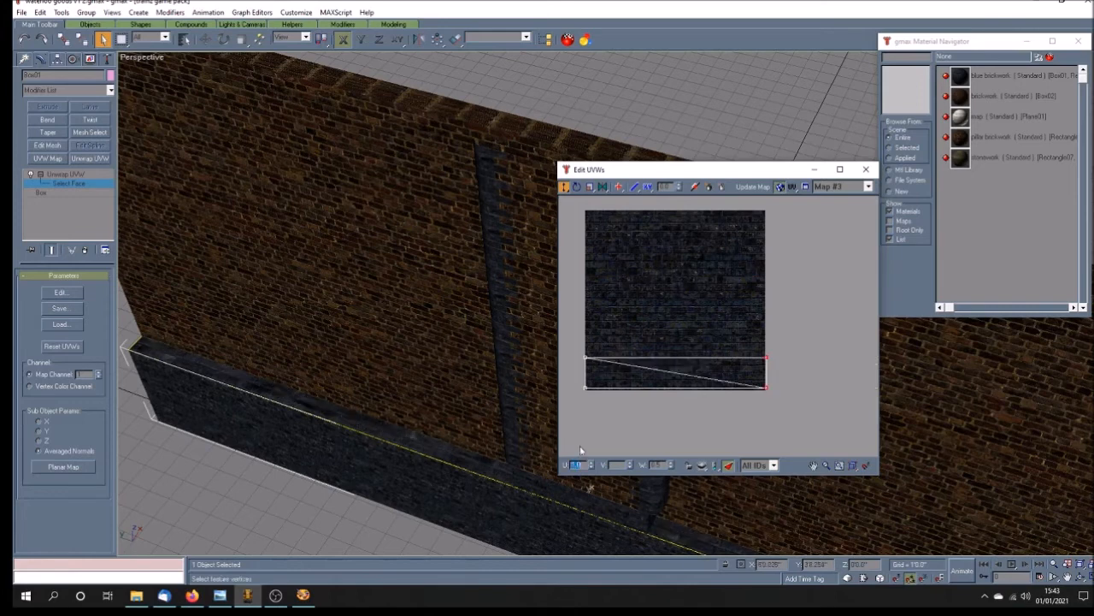
left_click_drag(579, 343, 753, 408)
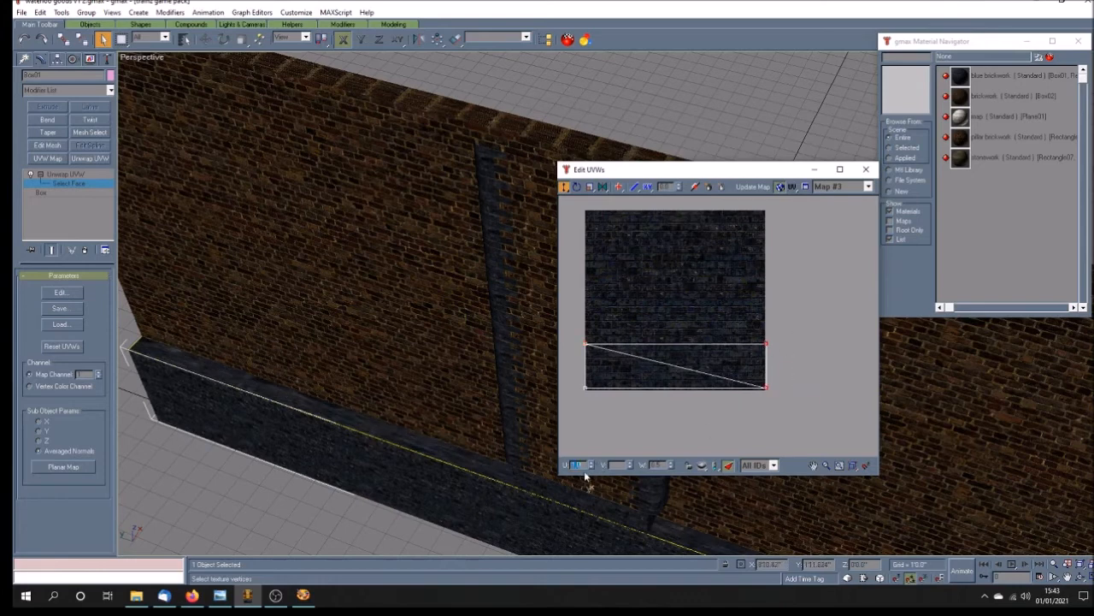
key("Return")
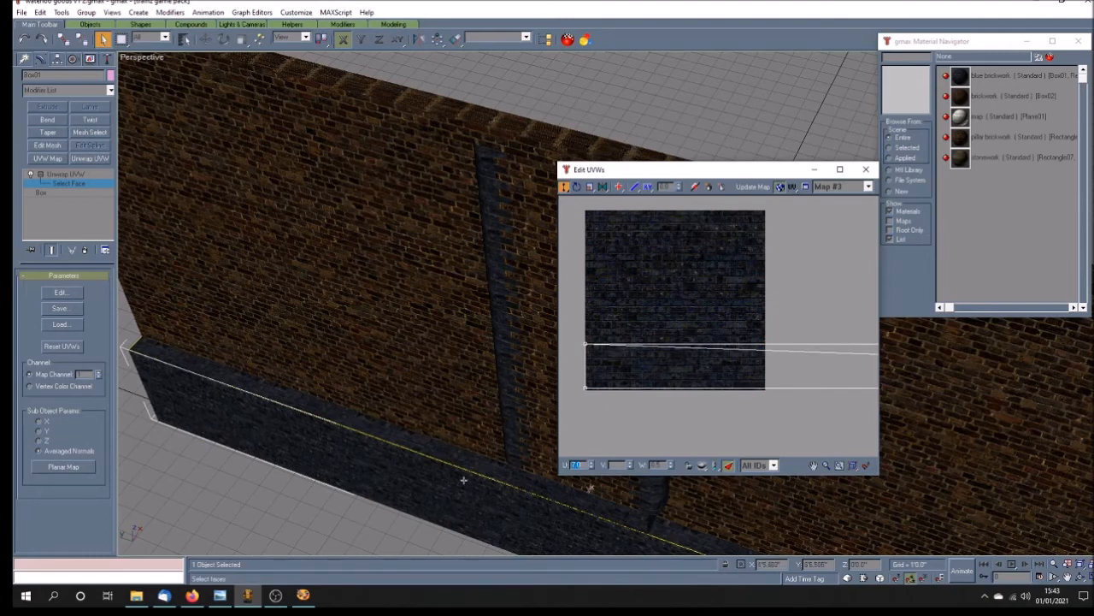
Step: Stretch the strip's upper UV edge to about a third of the texture's height, set its right-end U to 7, and finish UV editing
type("1")
key("Return")
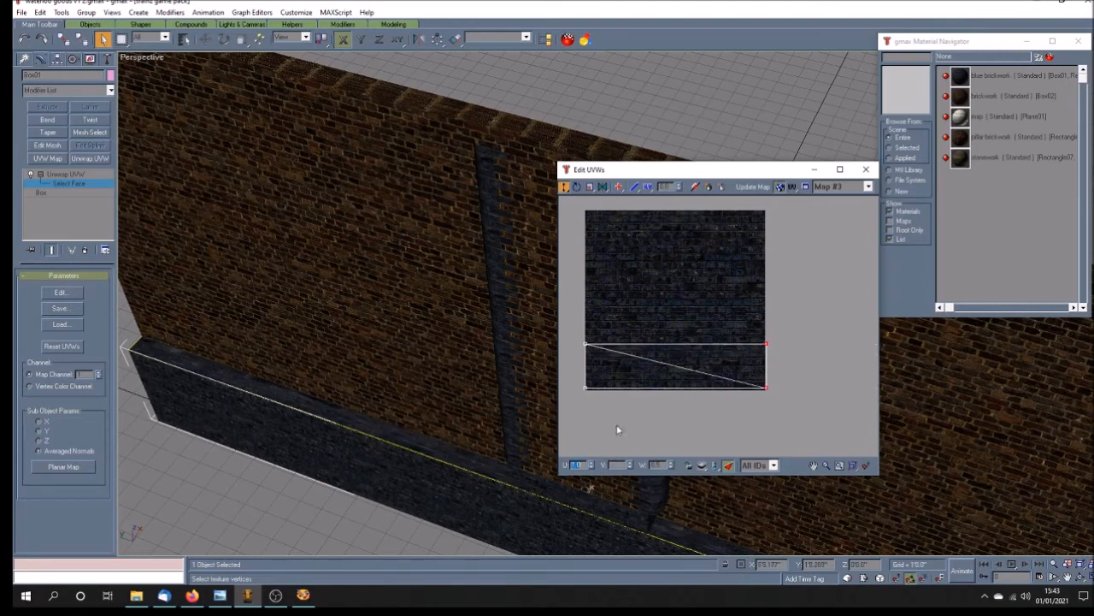
left_click_drag(590, 331, 783, 407)
double_click(577, 465)
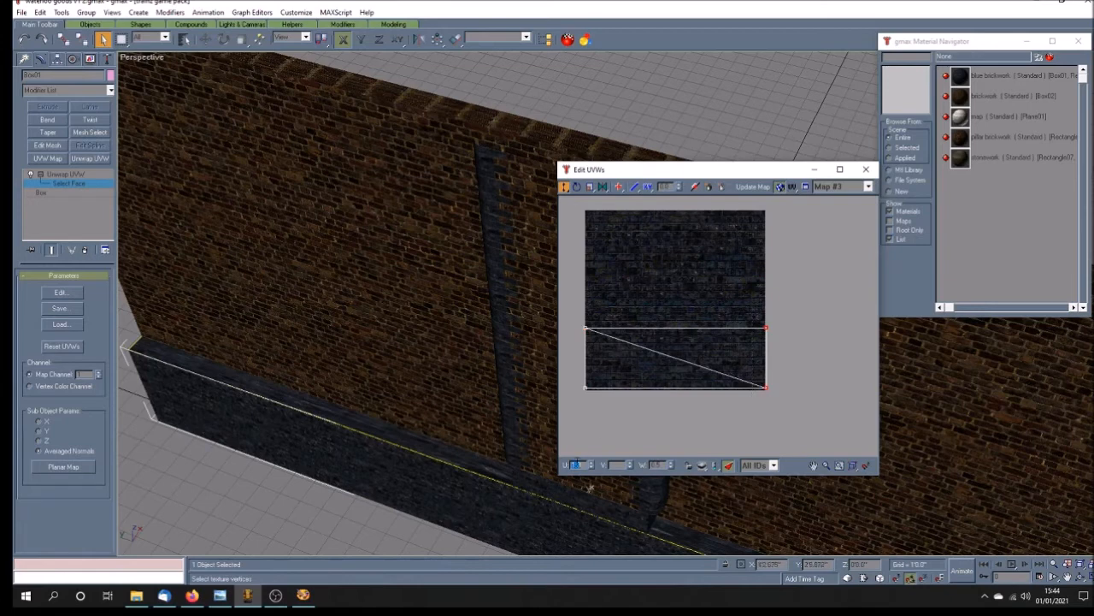
type("7")
key("Return")
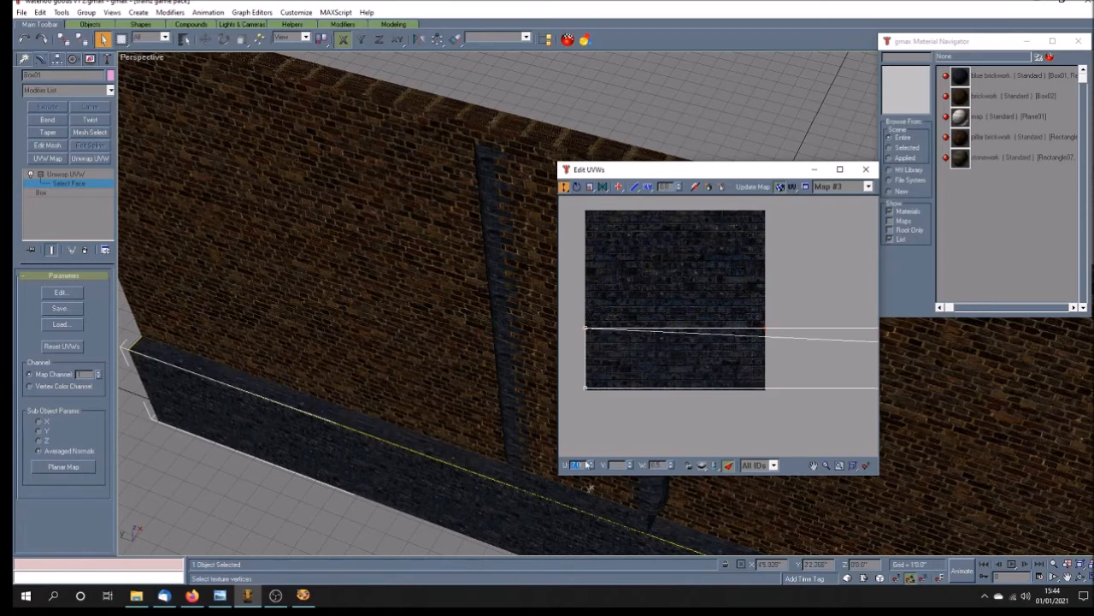
left_click(868, 171)
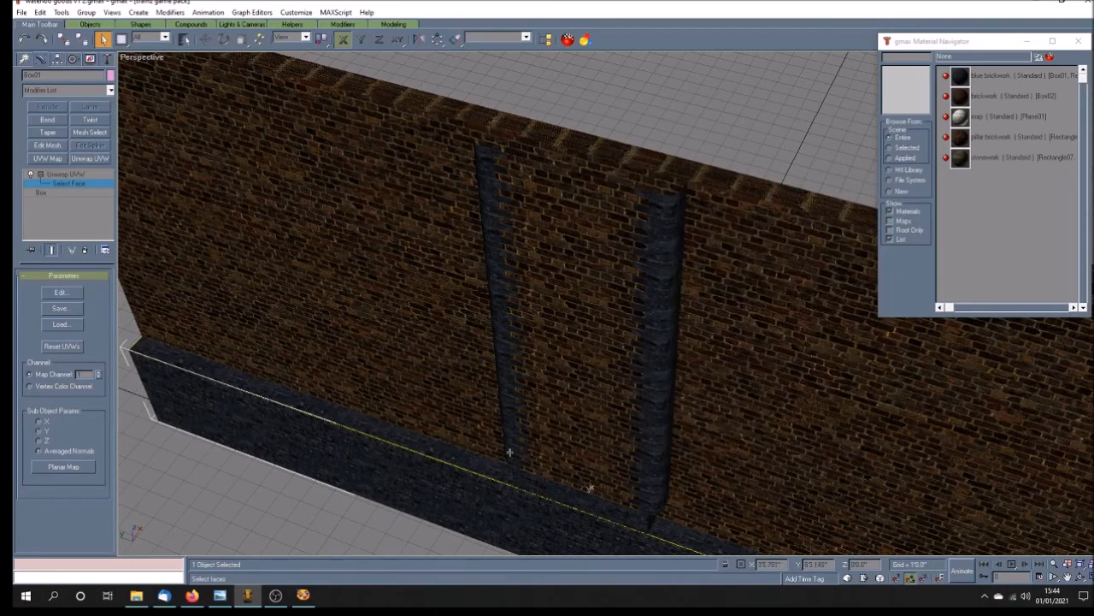
Step: View the whole wall and check its polygon count, keeping the Polygon Counter clear of the model
mouse_move(727, 406)
left_mouse_down()
mouse_move(525, 362)
mouse_move(531, 375)
mouse_move(537, 366)
left_mouse_up()
scroll(529, 359, "down", 5)
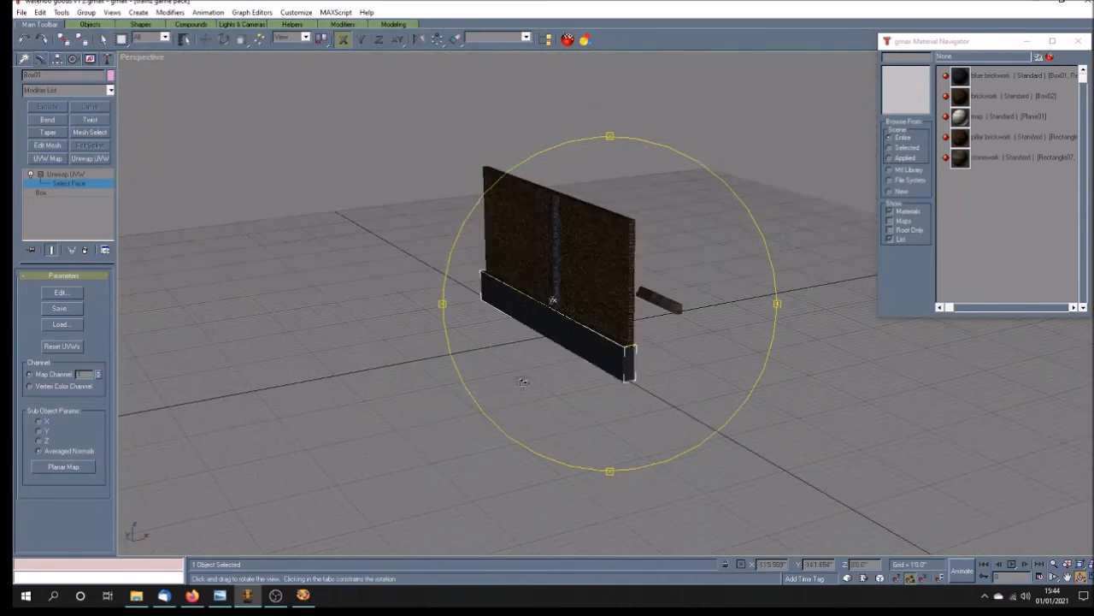
left_click(107, 59)
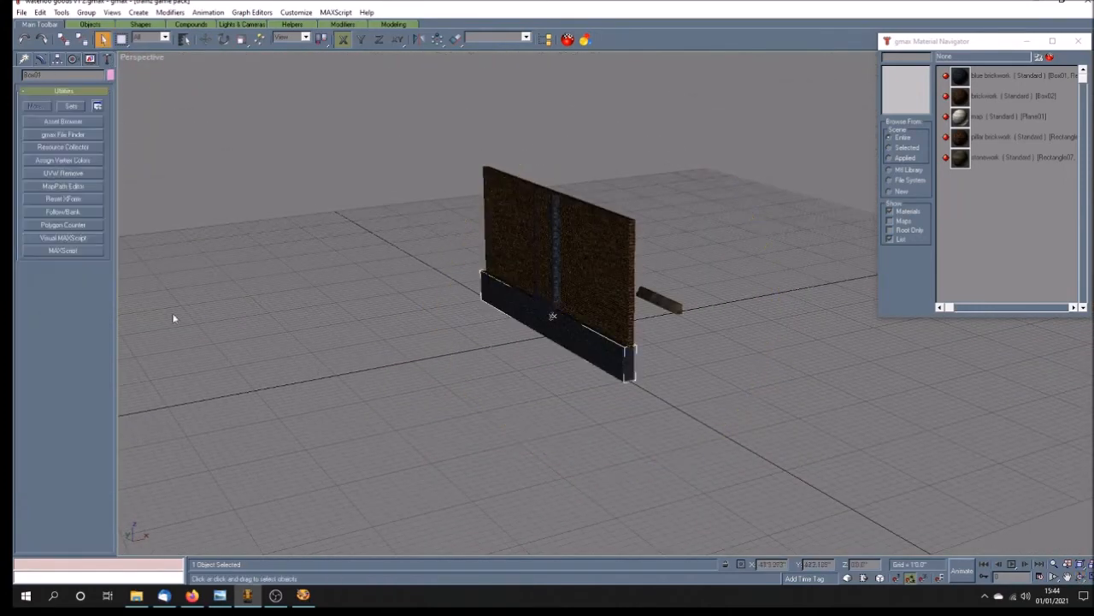
left_click(63, 225)
left_click_drag(581, 248, 133, 345)
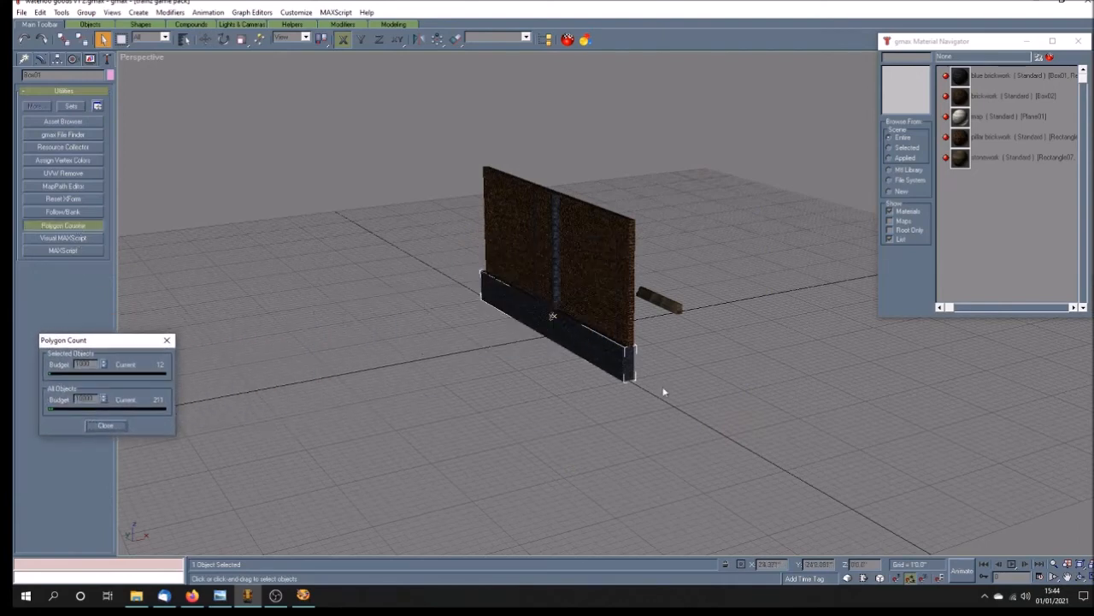
Step: Collapse the blue brick plinth's modifier stack and convert it to an Editable Poly
left_click(39, 60)
right_click(67, 175)
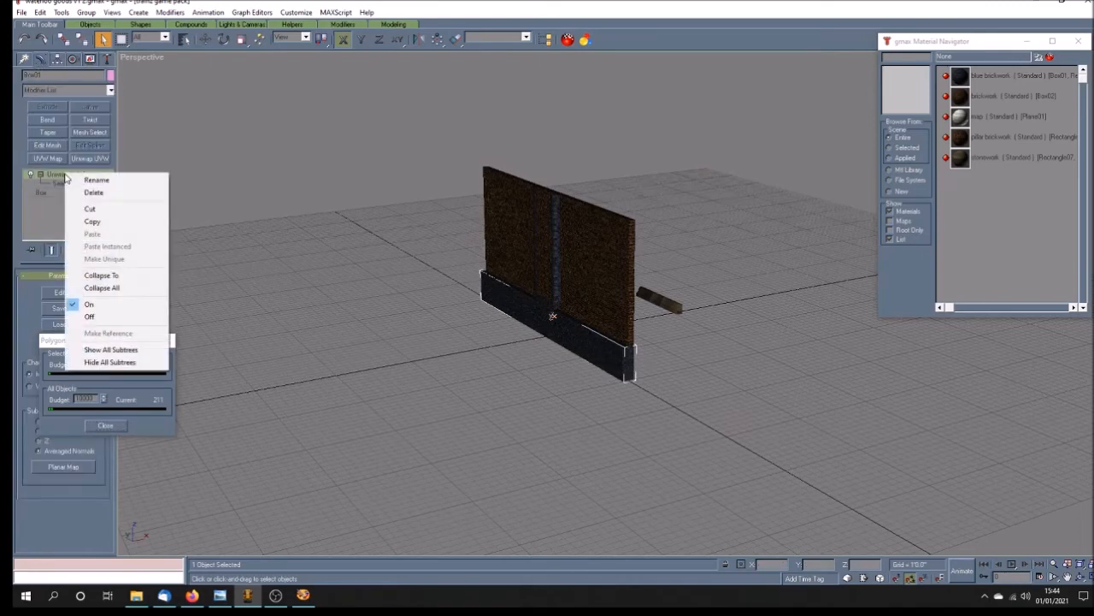
left_click(99, 296)
right_click(80, 175)
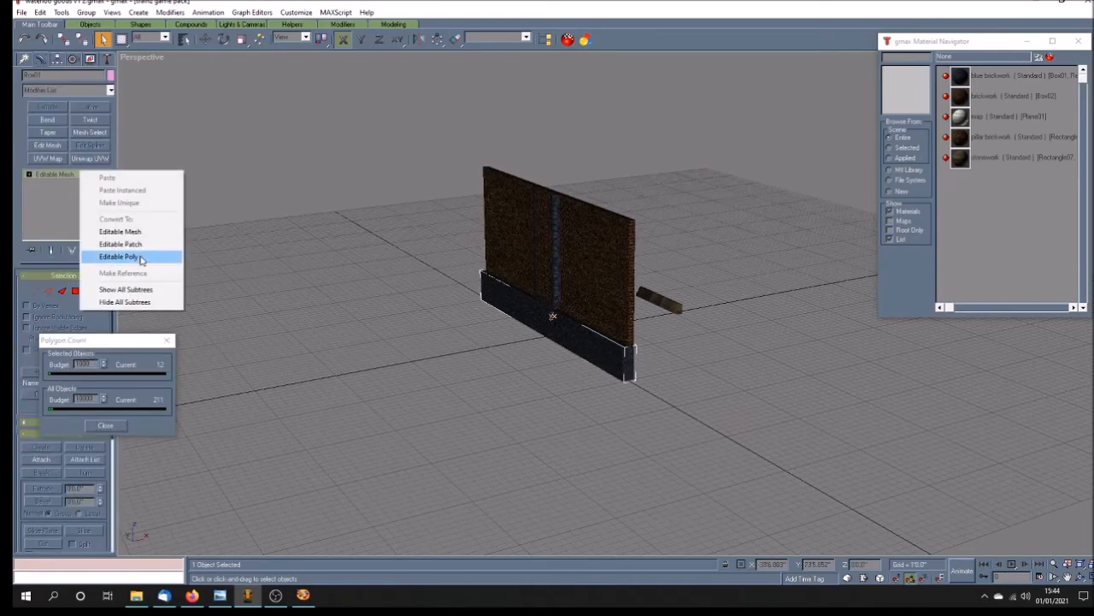
left_click(139, 259)
Step: Delete the plinth's near end polygon and its rear polygon
left_click(29, 175)
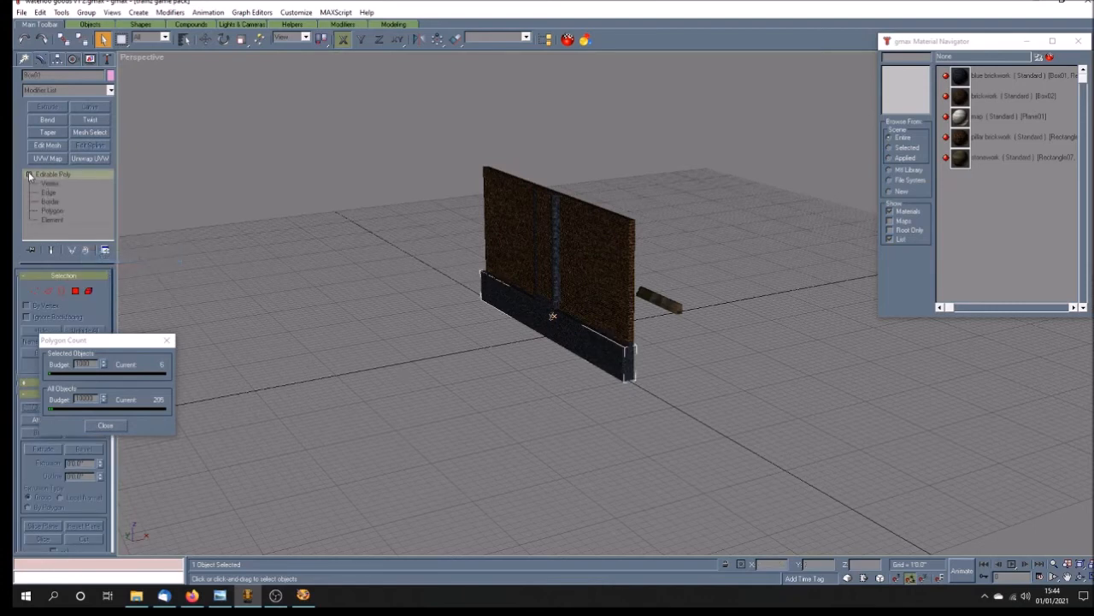
left_click(51, 210)
key("Delete")
left_click(1080, 579)
mouse_move(703, 393)
left_mouse_down()
mouse_move(628, 394)
mouse_move(624, 342)
mouse_move(629, 366)
left_mouse_up()
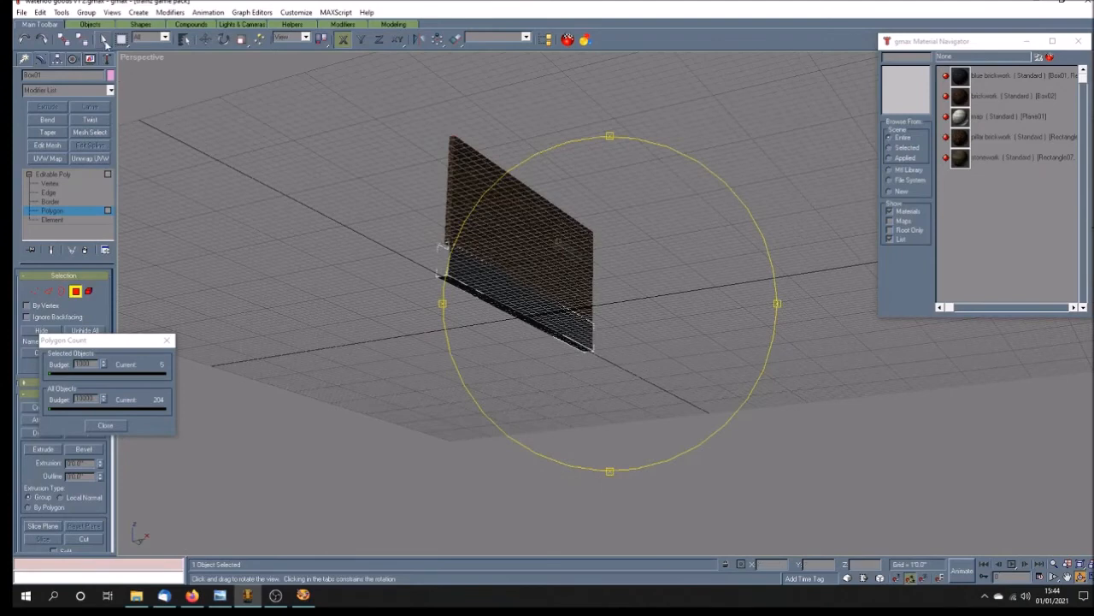
left_click(104, 39)
key("Delete")
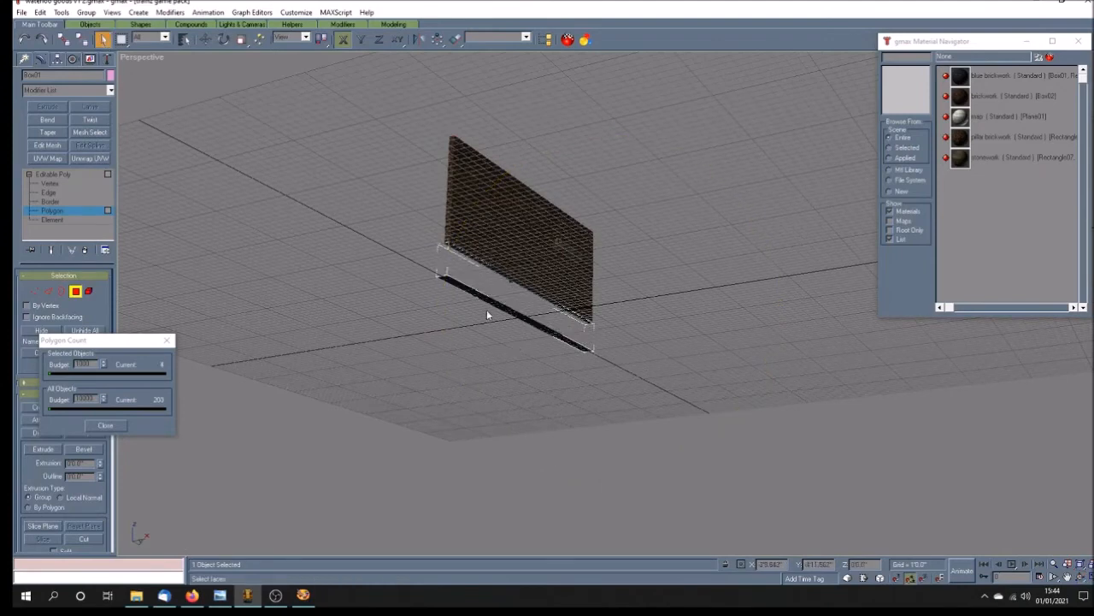
Step: Delete the plinth's underside and remaining end polygons, including isolated vertices, and leave polygon editing
key("Delete")
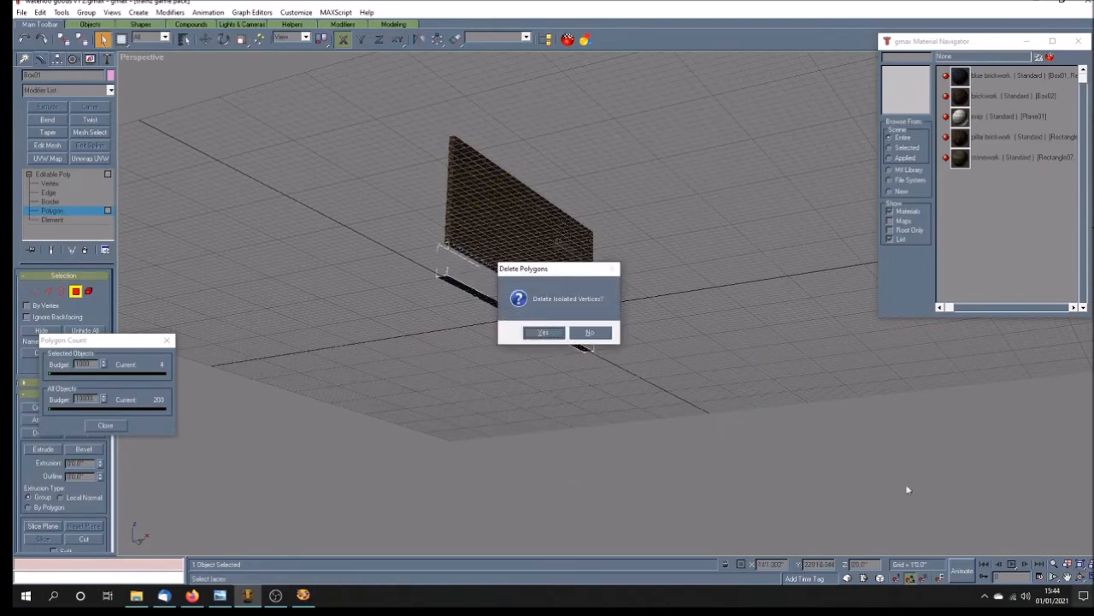
left_click(545, 332)
left_click(1082, 578)
left_click_drag(576, 320, 434, 328)
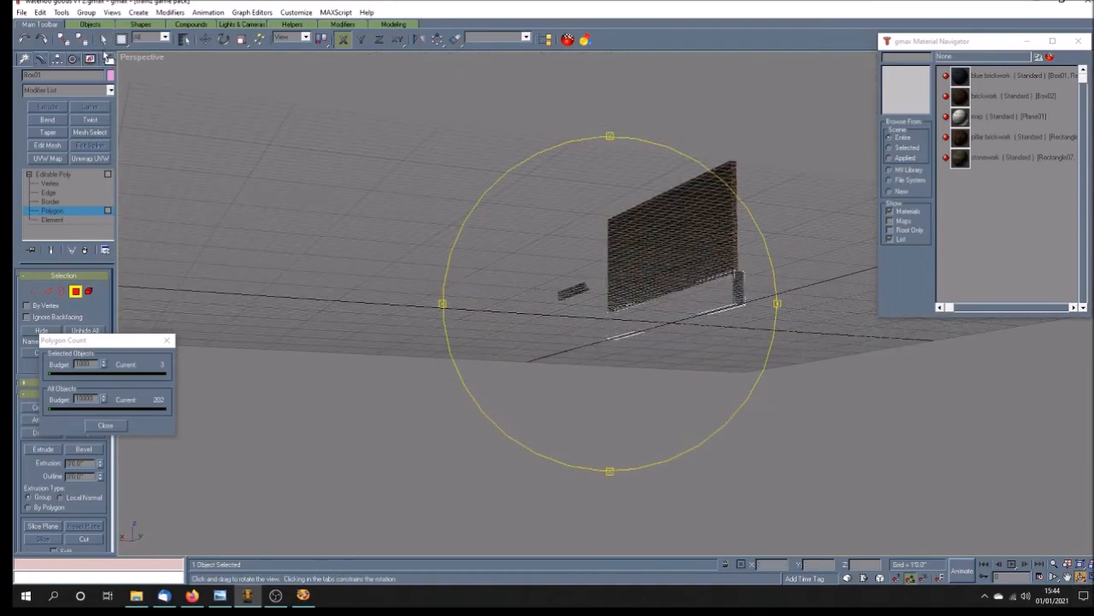
left_click(102, 39)
key("Delete")
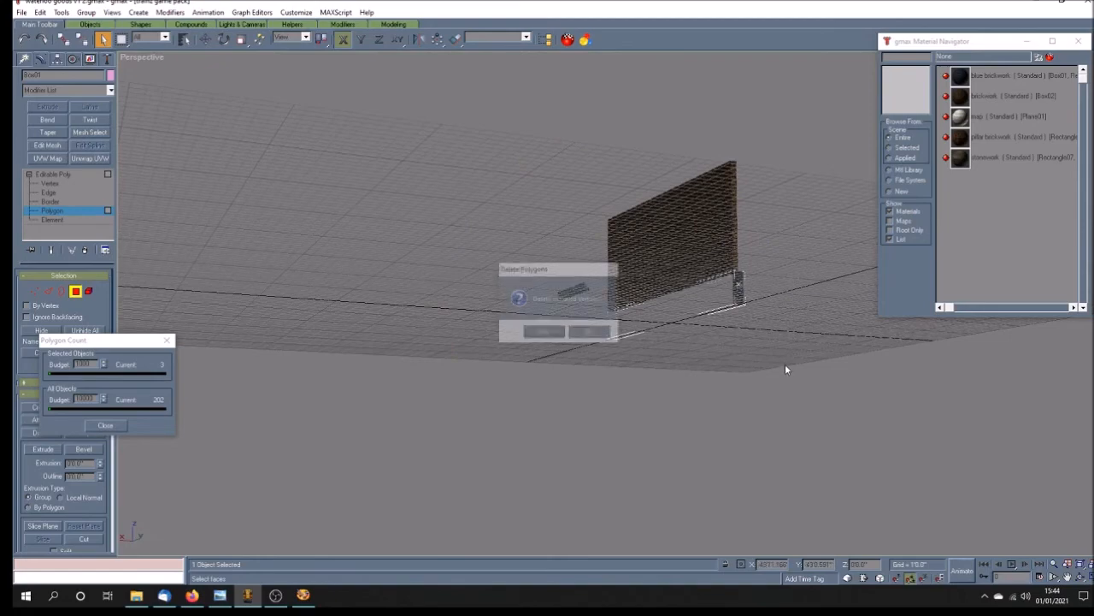
left_click(544, 331)
left_click(1082, 578)
mouse_move(624, 334)
left_mouse_down()
mouse_move(560, 367)
mouse_move(650, 378)
mouse_move(616, 377)
left_mouse_up()
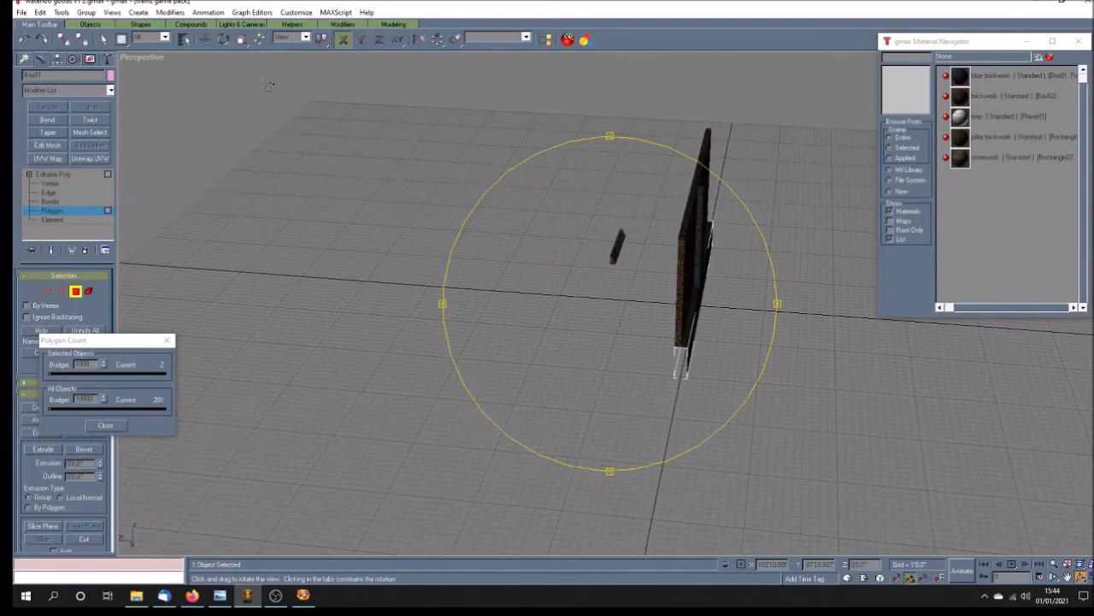
key("w")
left_click(53, 173)
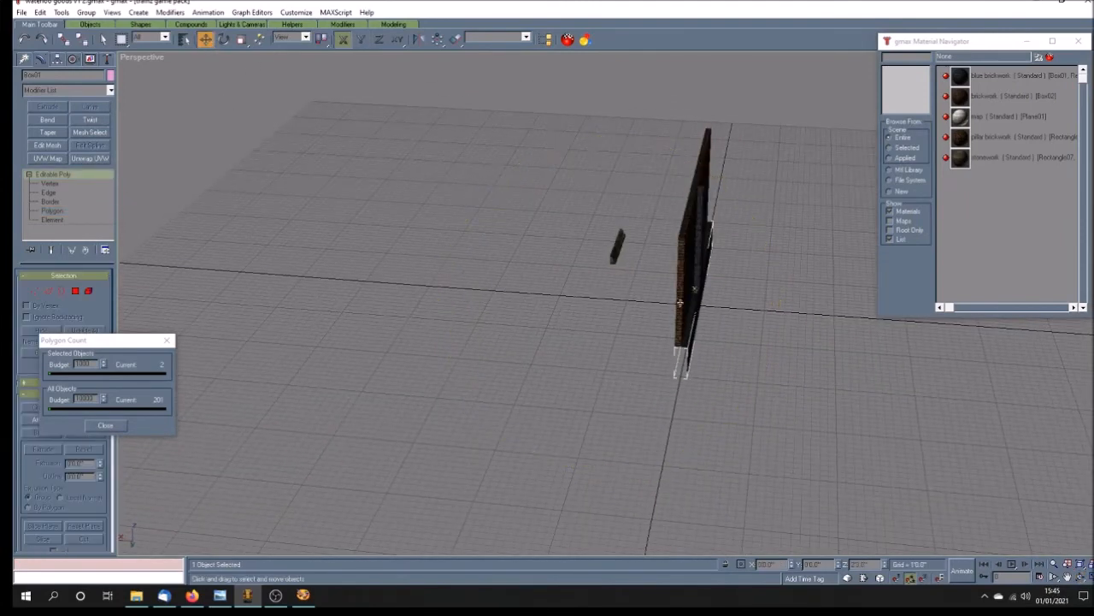
Step: Make one Copy of the upper brick wall, placed parallel to the original beyond the loose stone ledge
left_click(680, 303)
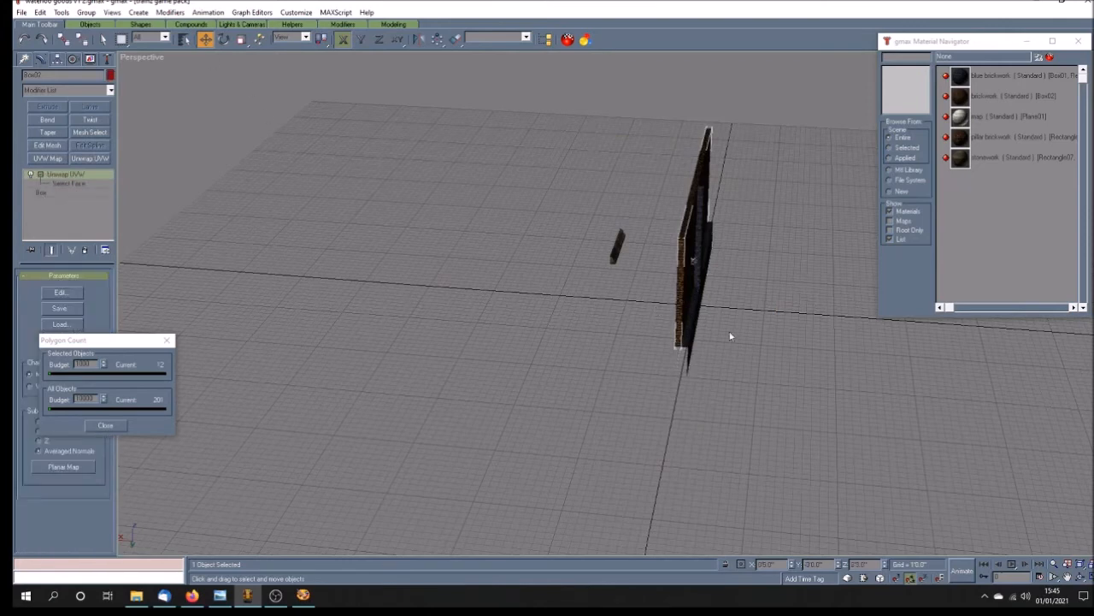
left_click_drag(692, 259, 526, 257, "shift")
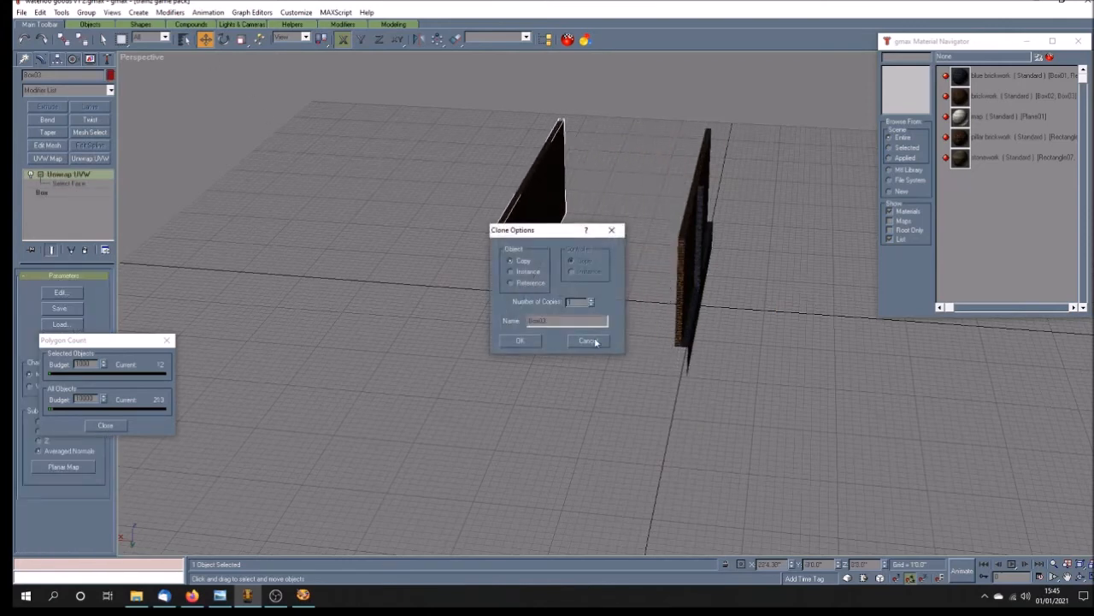
left_click(519, 341)
Step: Collapse the original brick wall's modifier stack and convert it to an Editable Poly
left_click(675, 342)
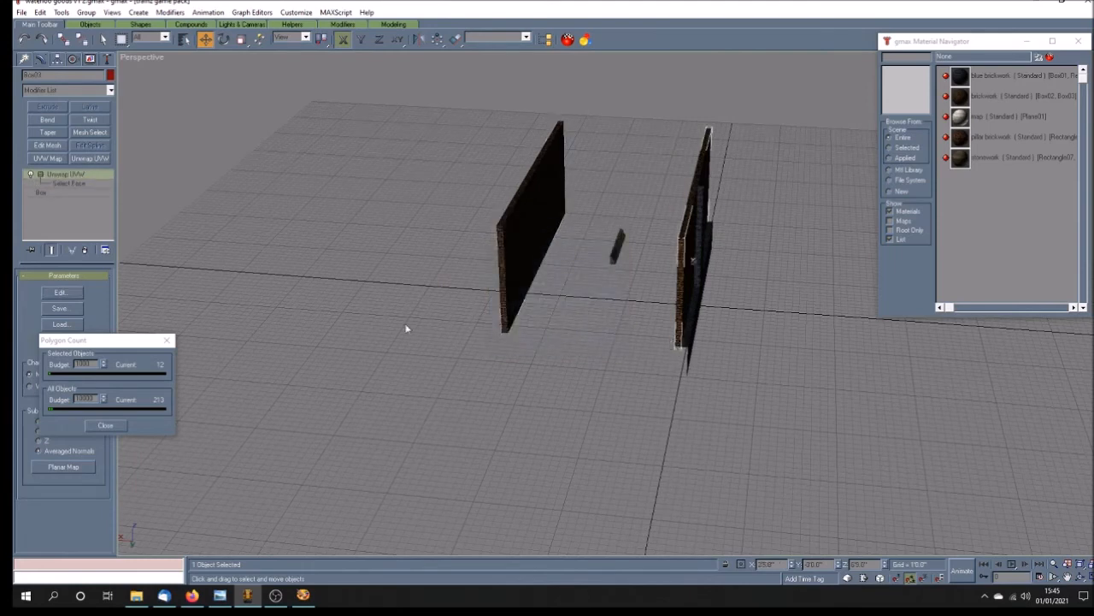
right_click(56, 173)
left_click(97, 288)
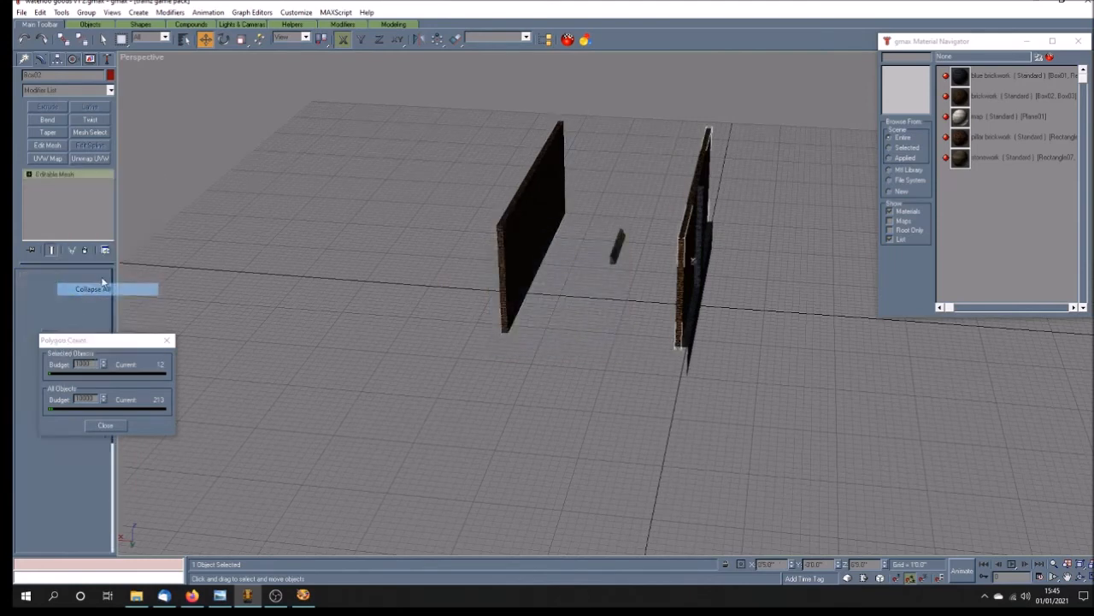
right_click(53, 177)
left_click(91, 259)
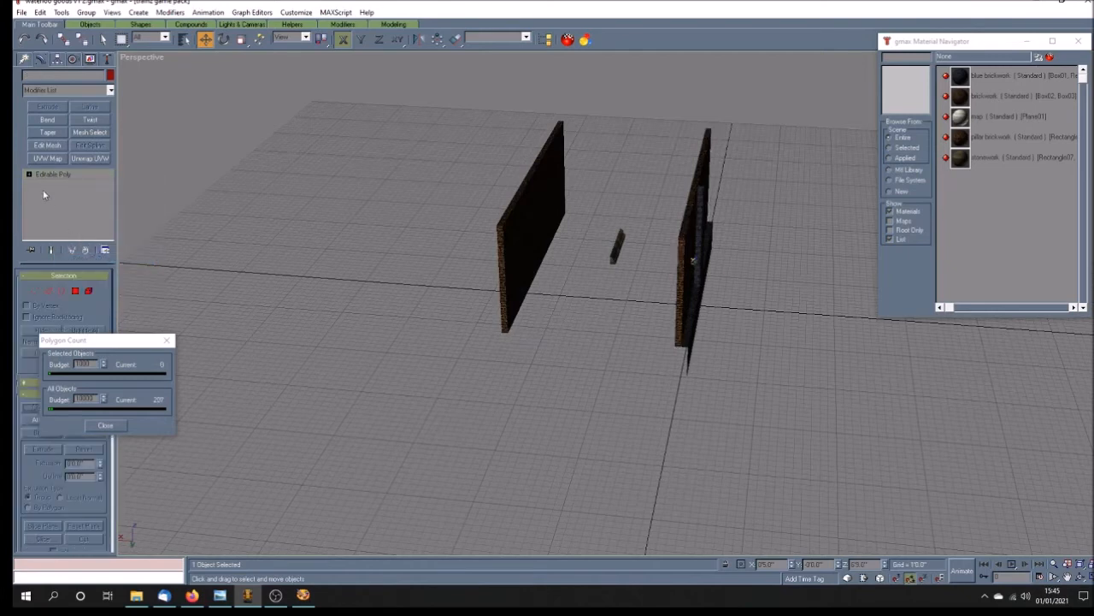
Step: Delete every polygon of the original brick wall except its pillar-side face by inverting the face selection, and leave polygon editing
left_click(52, 211)
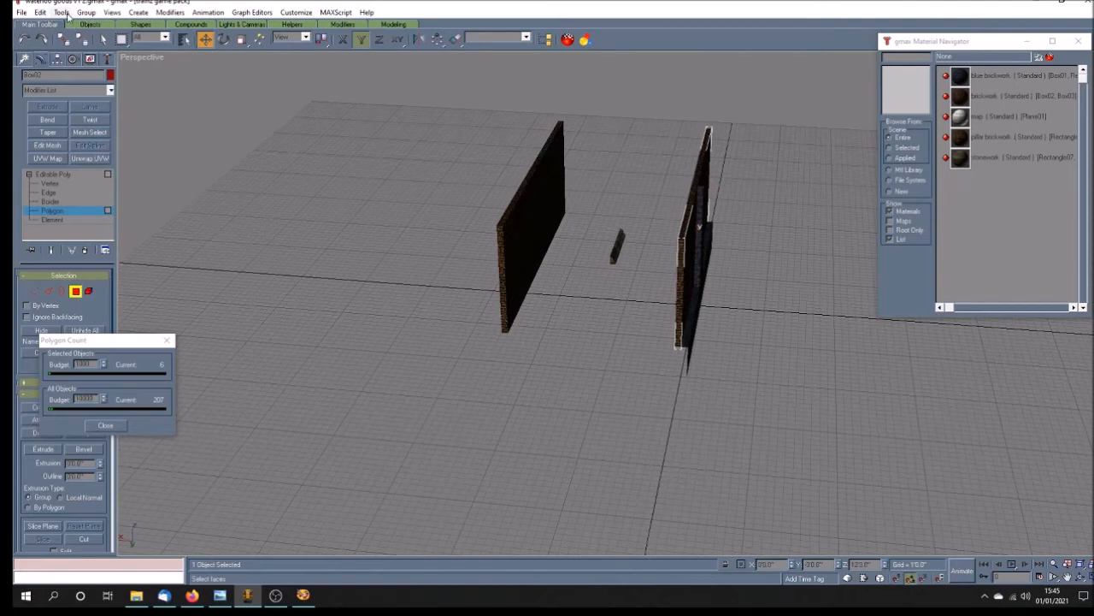
left_click(40, 12)
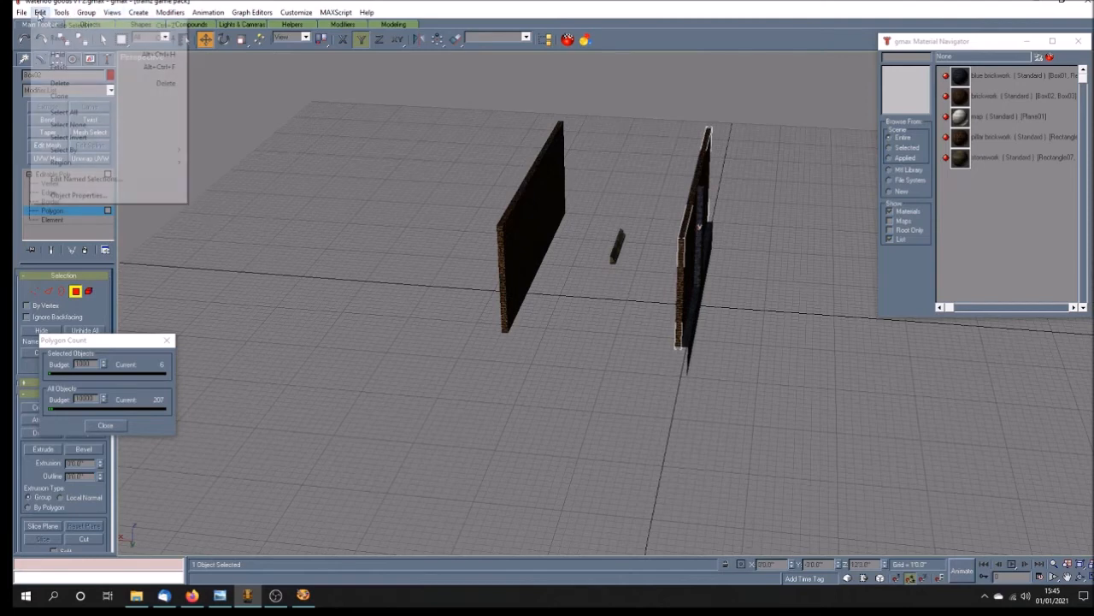
left_click(101, 137)
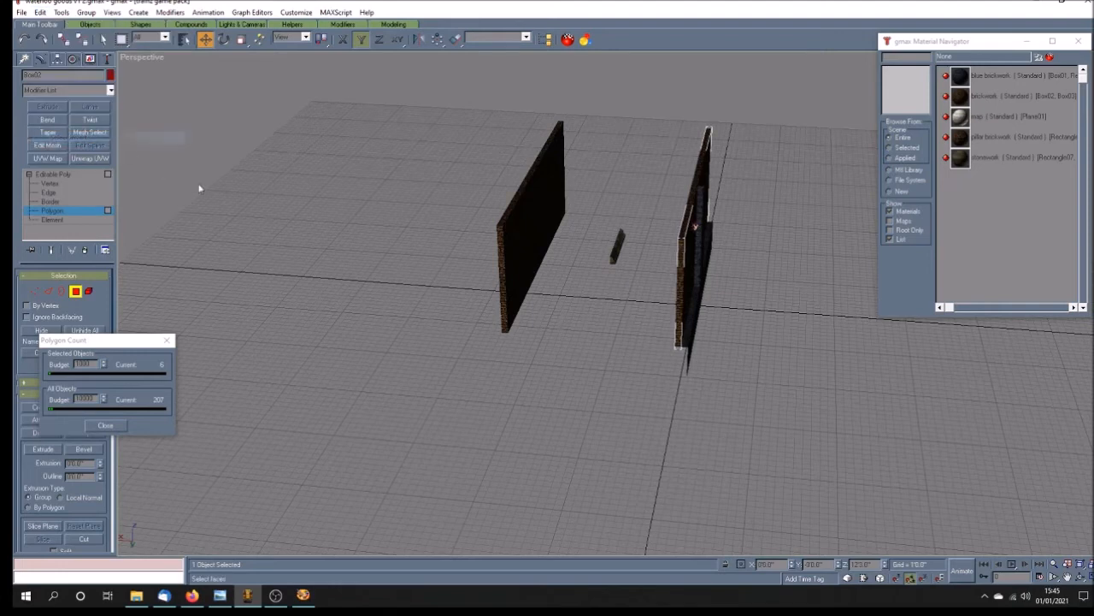
key("Delete")
key("Return")
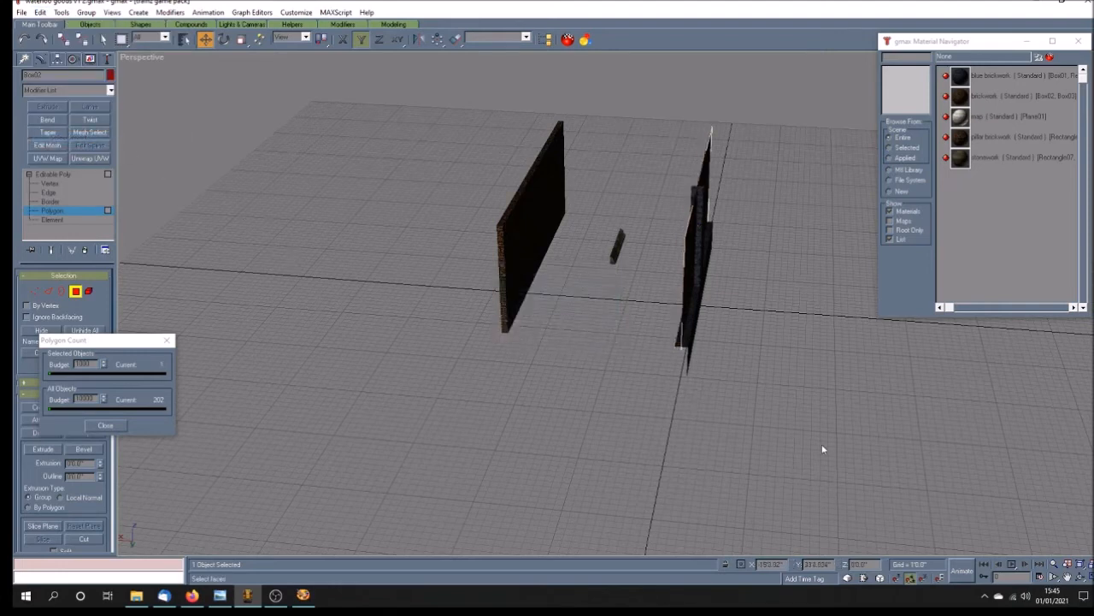
left_click(1082, 578)
left_click_drag(694, 385, 652, 346)
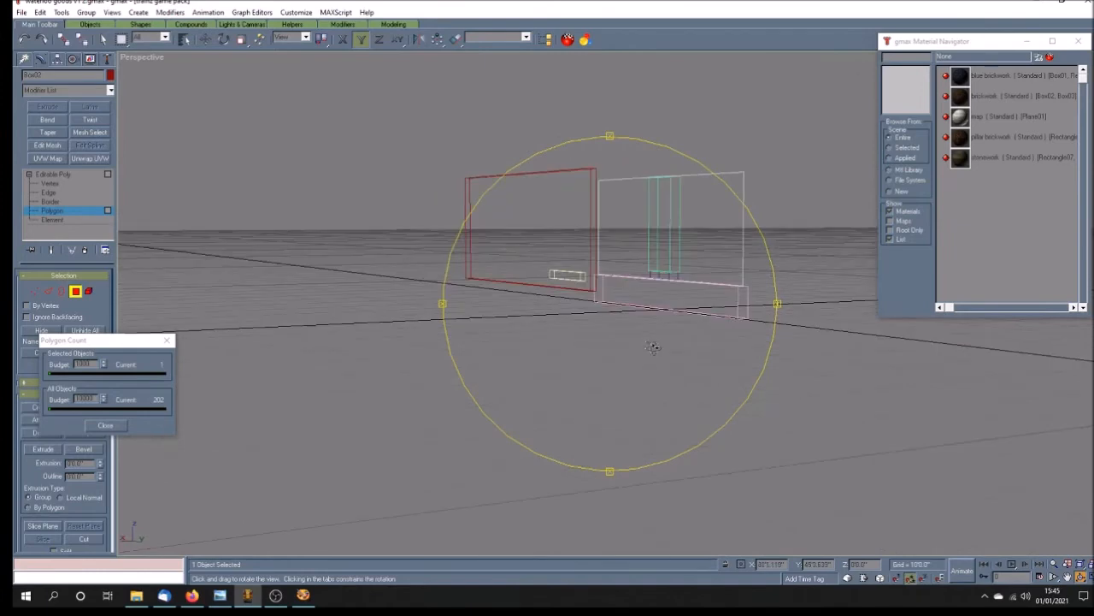
left_click(58, 176)
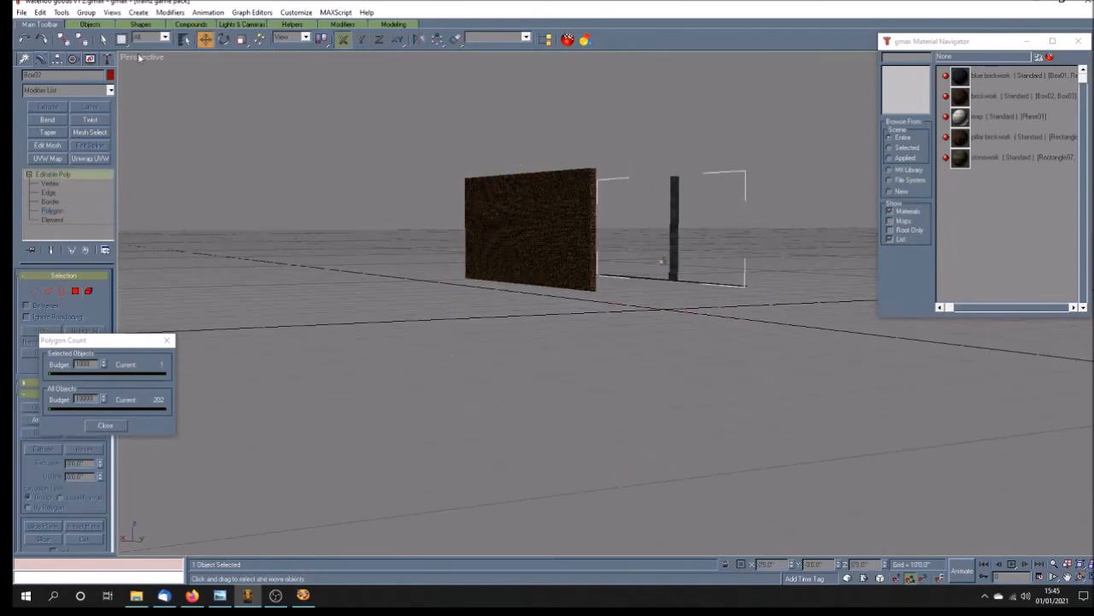
Step: Collapse the copied brick wall's modifier stack and convert it to an Editable Poly
left_click(481, 233)
right_click(48, 175)
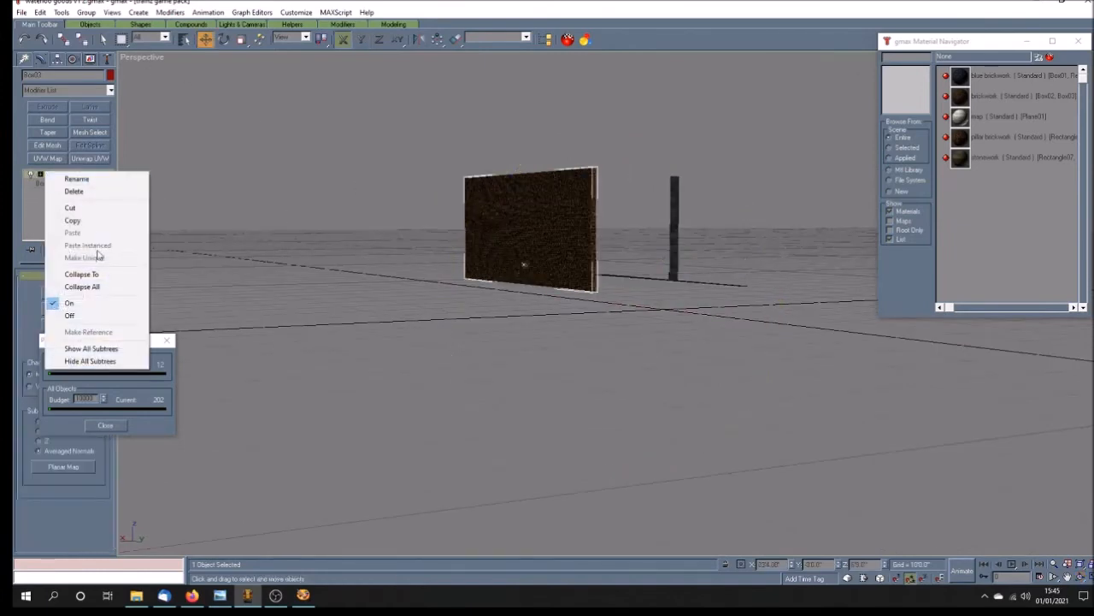
left_click(77, 288)
right_click(38, 177)
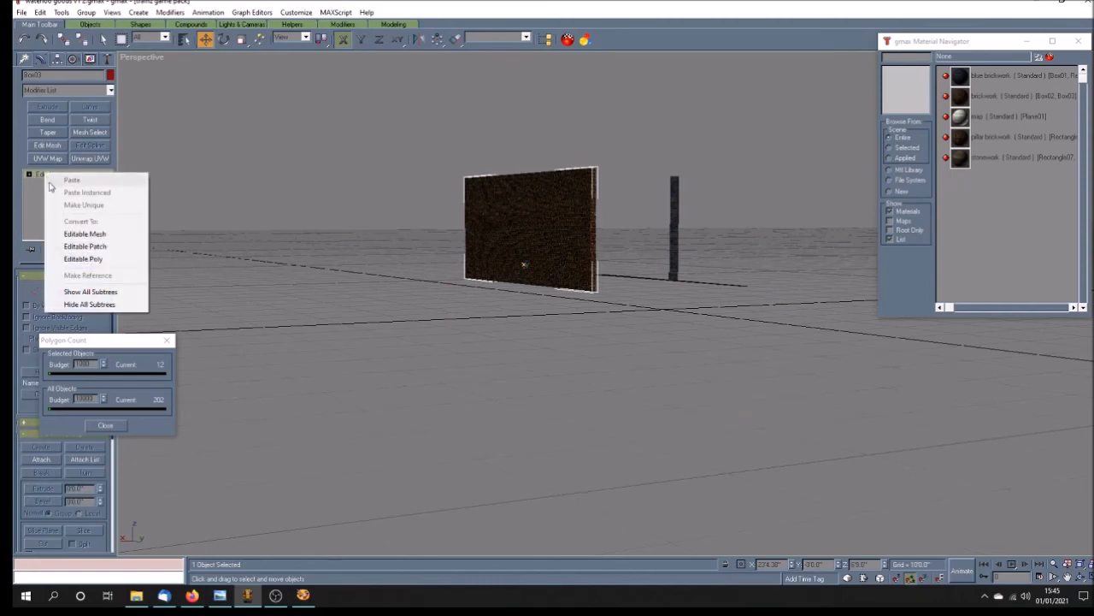
left_click(83, 259)
Step: Lower the copied wall's bottom vertices to Z 0 and leave vertex editing
left_click(29, 174)
left_click_drag(623, 283, 381, 299)
left_click_drag(387, 255, 630, 354)
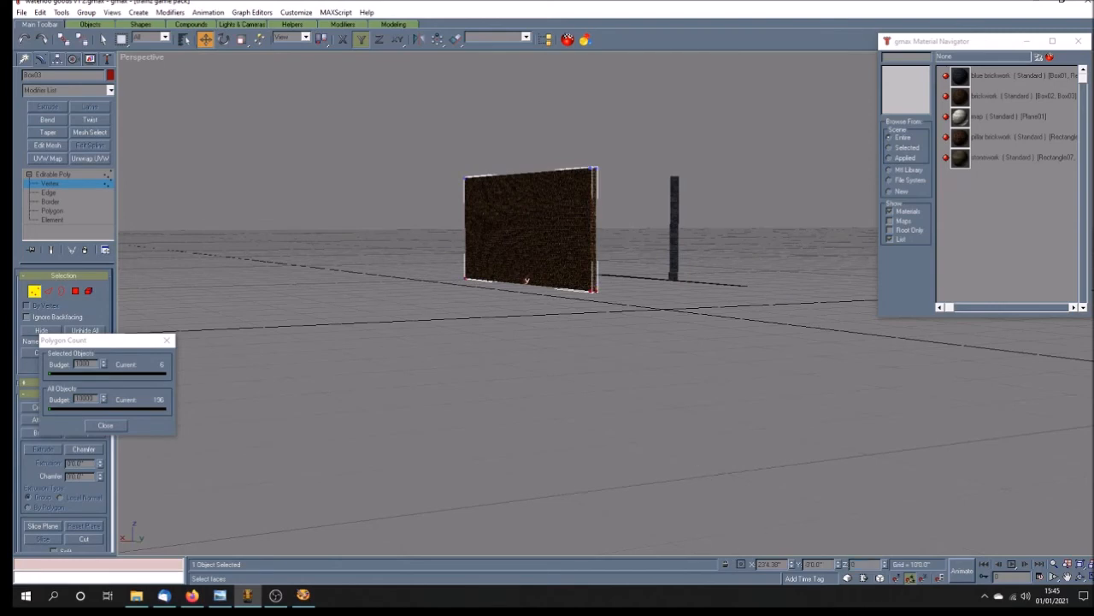
key("Return")
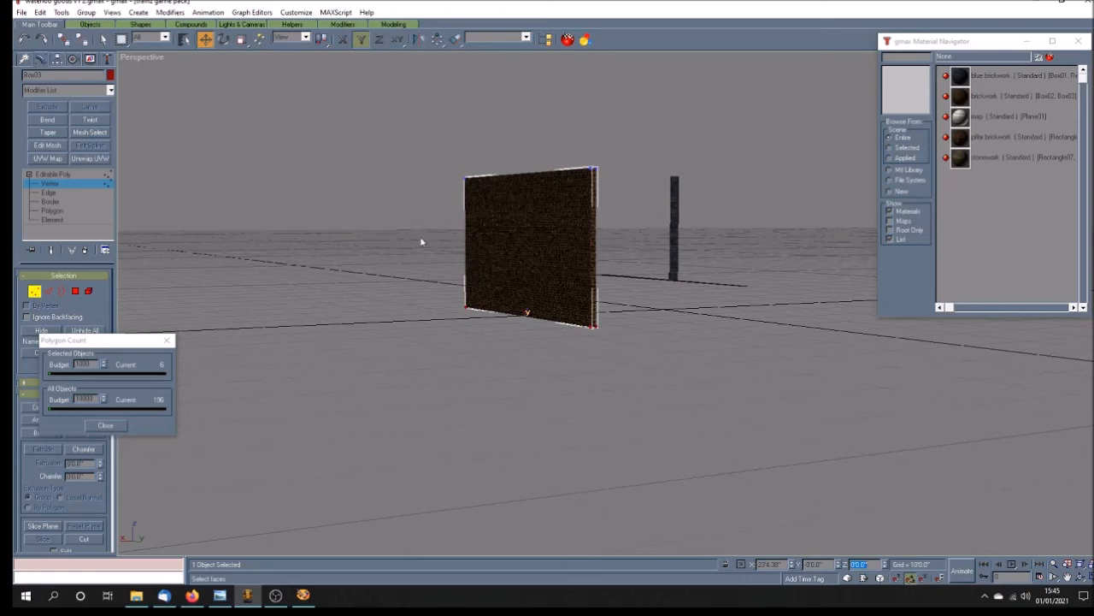
left_click(59, 176)
Step: Add Unwrap UVW to the copied wall and show only its selected large brick face in the UV editor
left_click(91, 159)
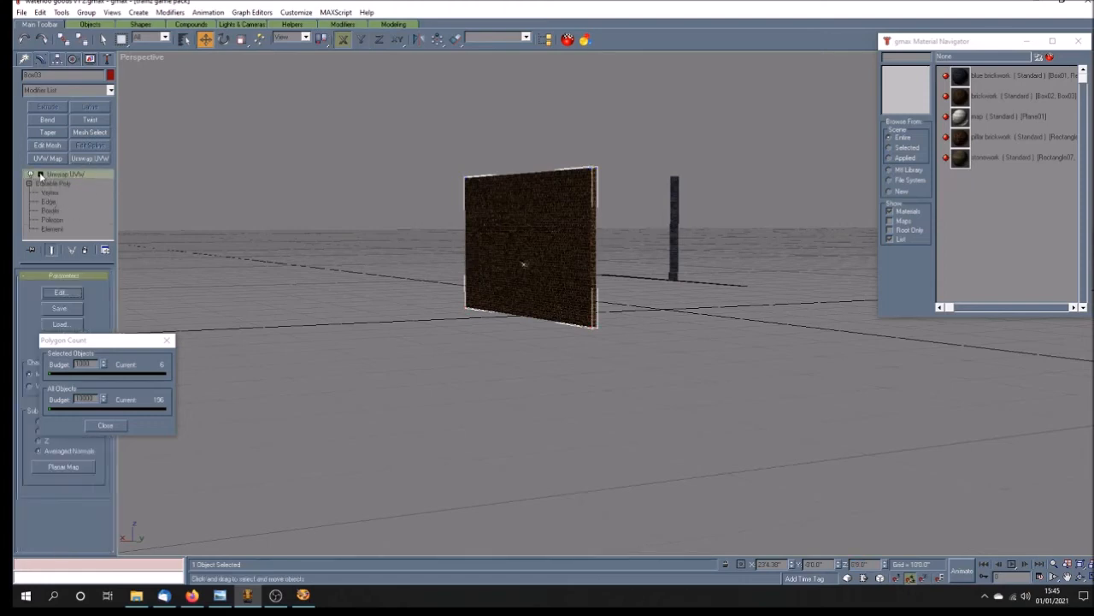
left_click(39, 174)
left_click(70, 183)
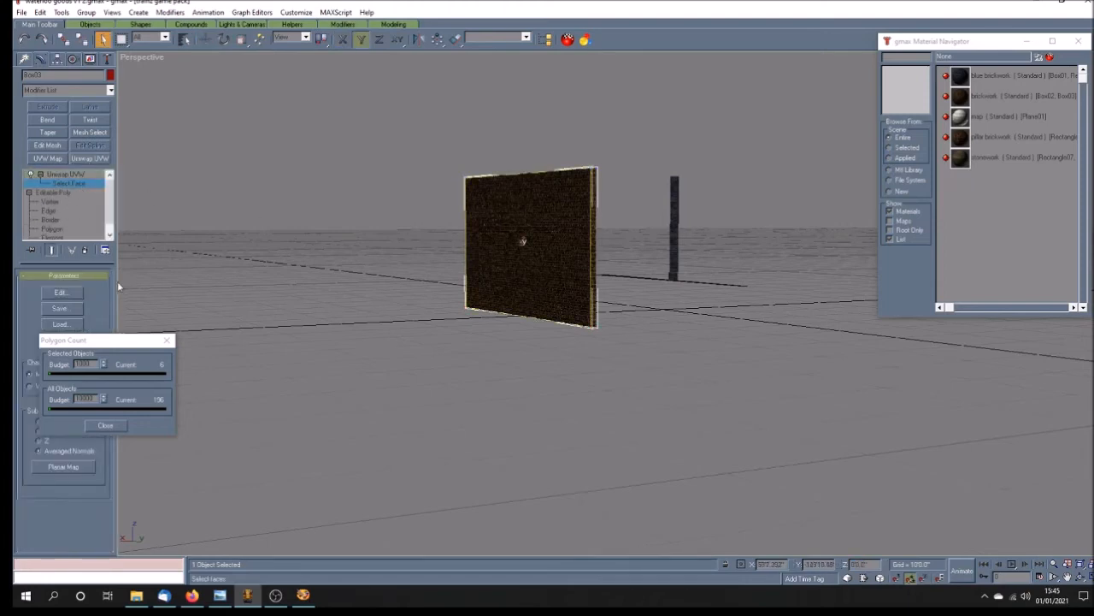
left_click(73, 293)
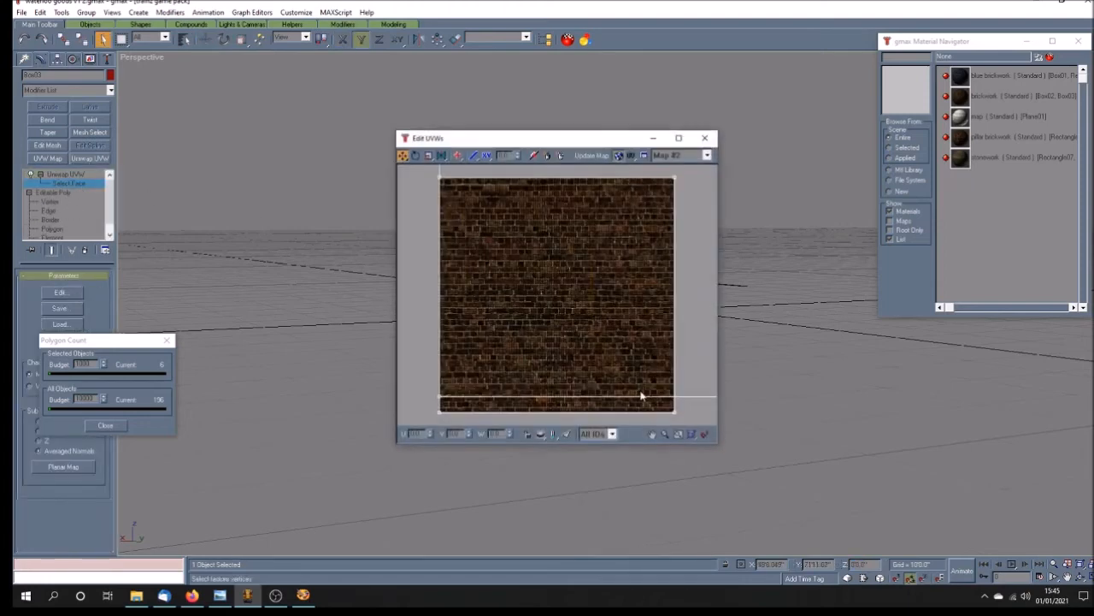
left_click(565, 434)
scroll(410, 344, "down", 10)
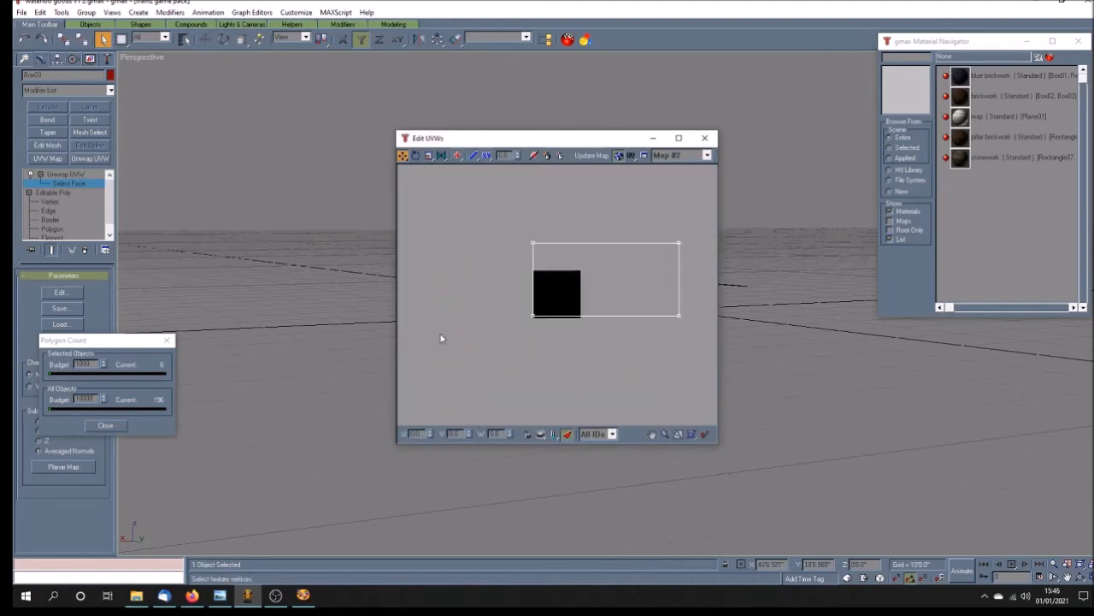
Step: Set the brick face's lower UV vertices to V 0.0 and its upper UV vertices to V 1.75
left_click_drag(524, 311, 684, 351)
left_click_drag(513, 304, 684, 346)
key("Return")
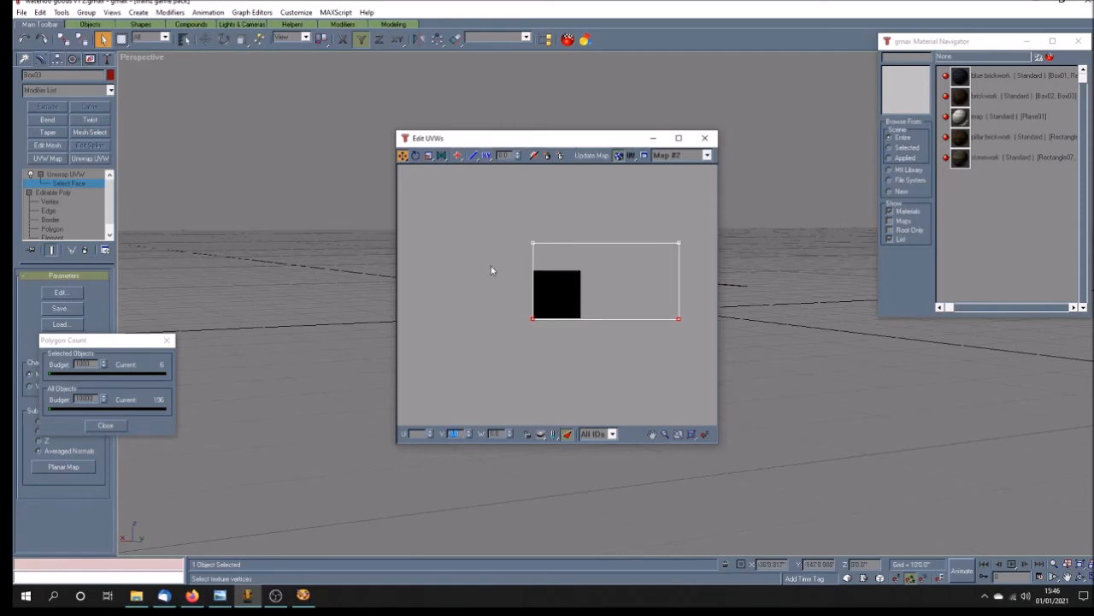
left_click_drag(525, 147, 738, 175)
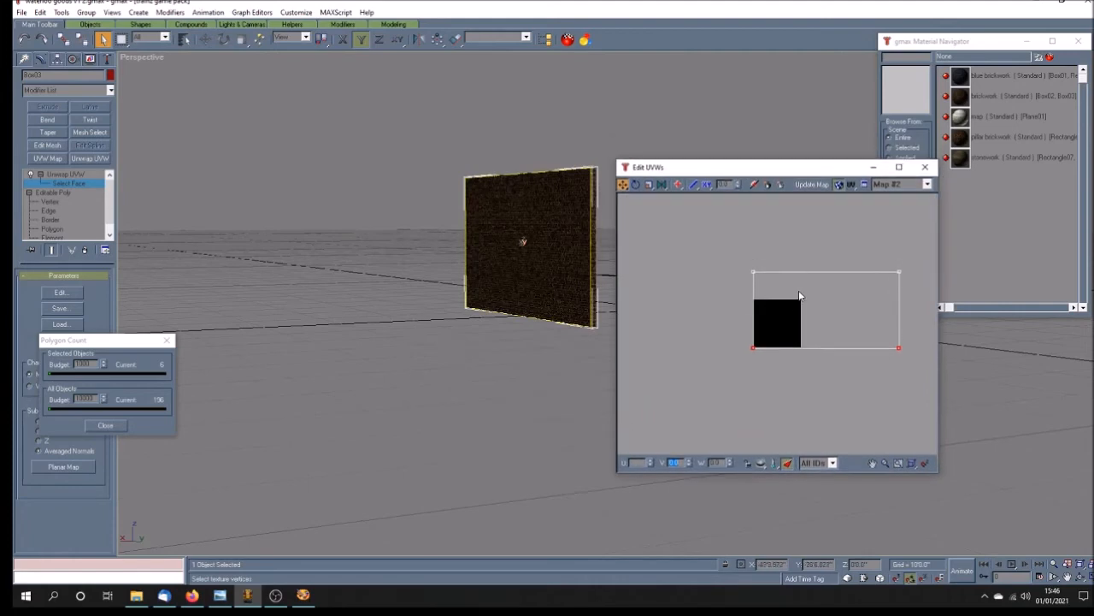
left_click_drag(729, 265, 937, 295)
key("Return")
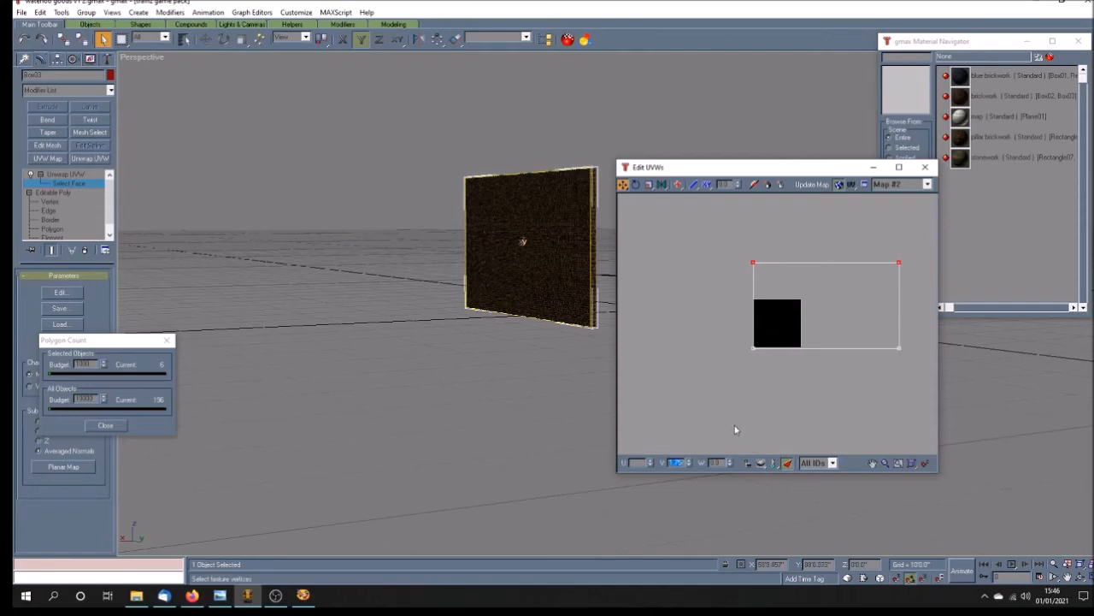
Step: Close the UV editor and collapse the copied wall's whole modifier stack
left_click(1081, 577)
left_click_drag(578, 314, 519, 318)
left_click(925, 166)
left_click(90, 175)
right_click(91, 175)
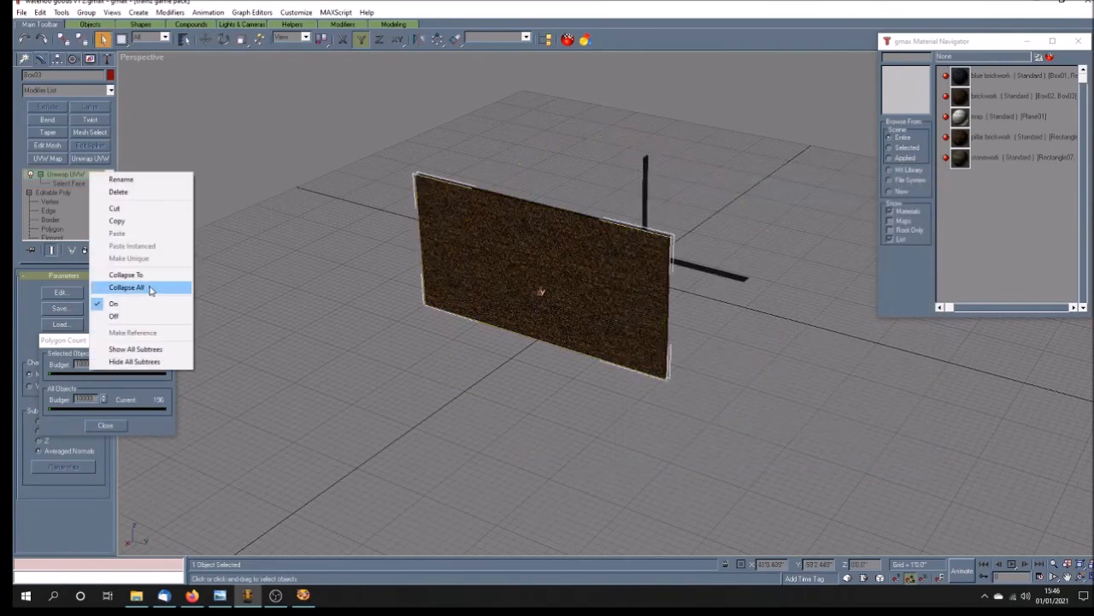
left_click(127, 287)
Step: Delete all of the copied wall's polygons except the large face turned away from the original wall, including isolated vertices
left_click(59, 211)
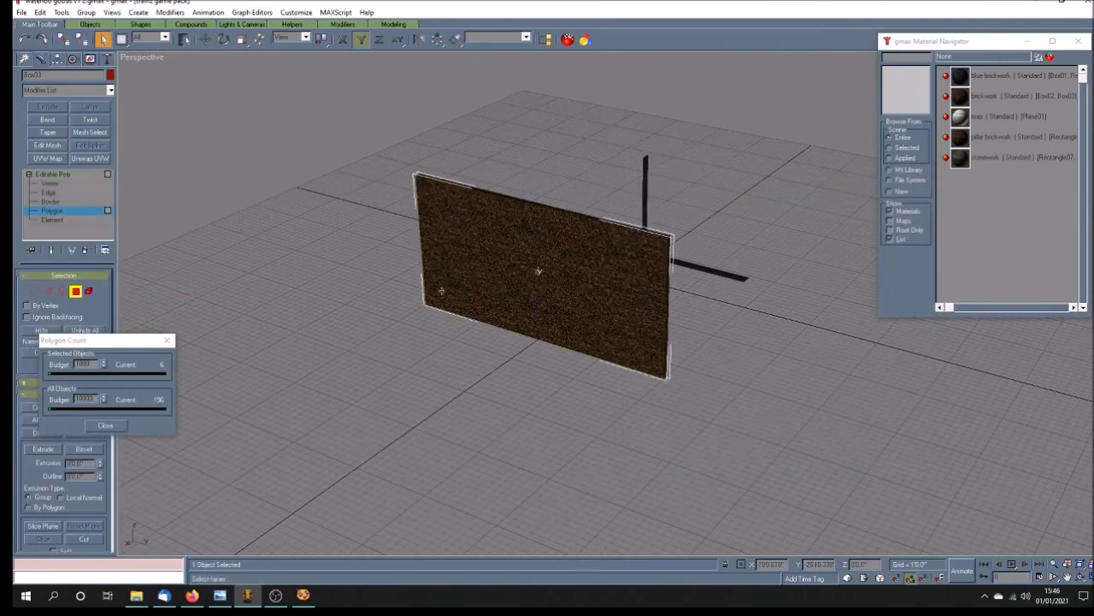
left_click(357, 321)
left_click(40, 12)
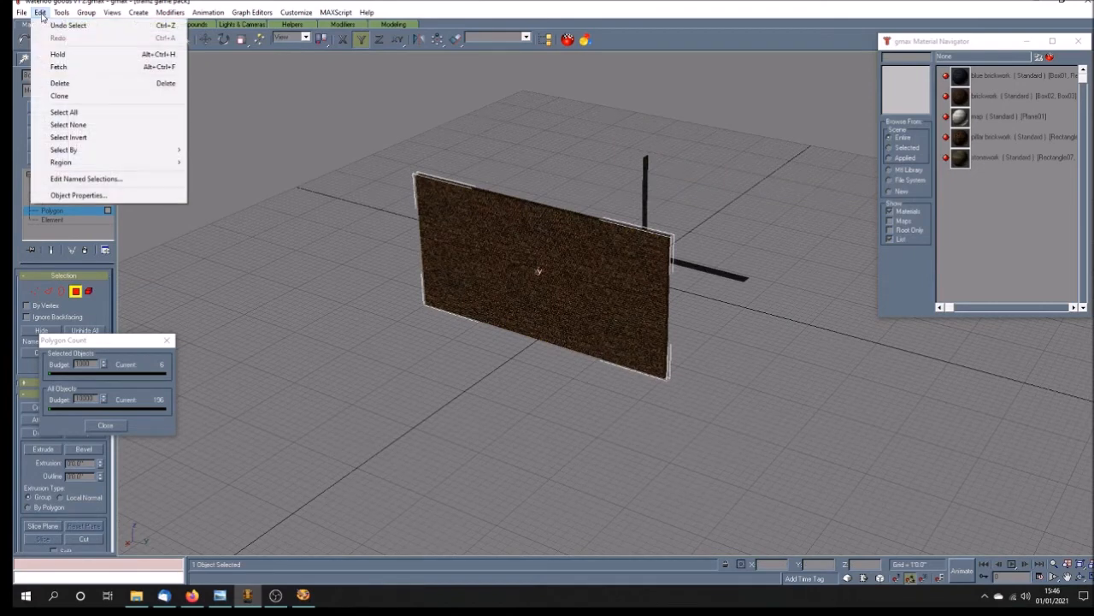
left_click(62, 126)
key("Delete")
key("Return")
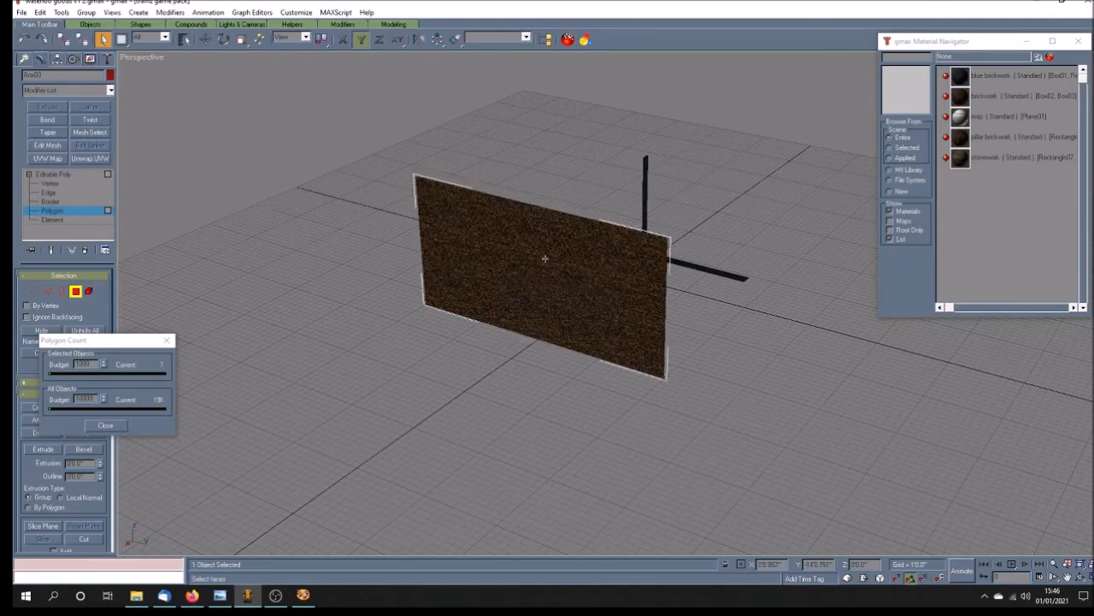
Step: Leave polygon editing and rotate the copied wall 180 degrees about the Z axis
left_click(1080, 577)
mouse_move(708, 342)
left_mouse_down()
mouse_move(587, 340)
mouse_move(614, 347)
left_mouse_up()
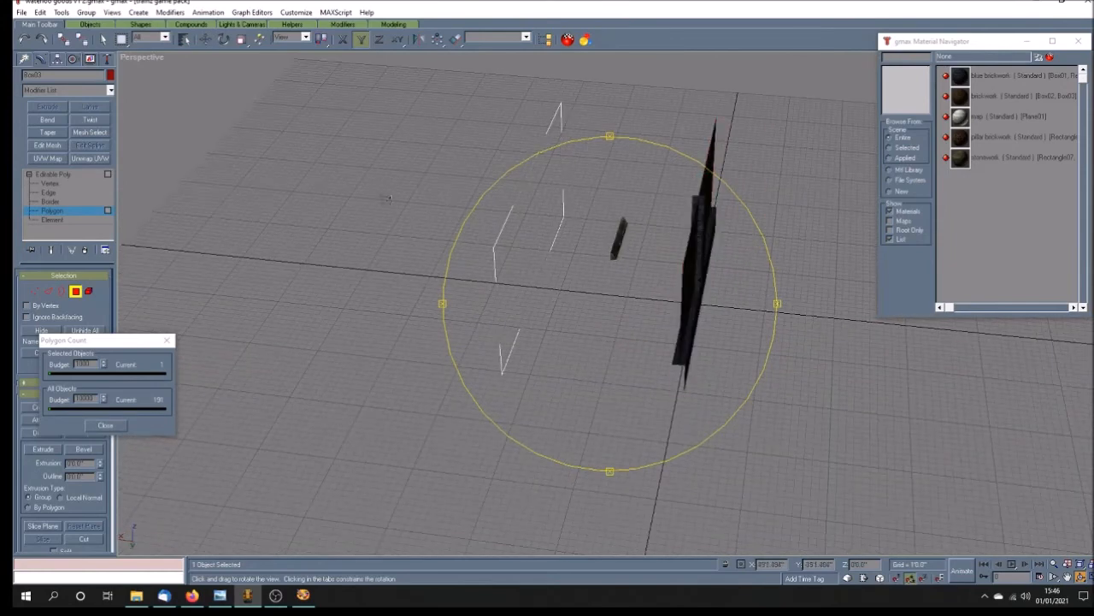
key("e")
left_click(80, 173)
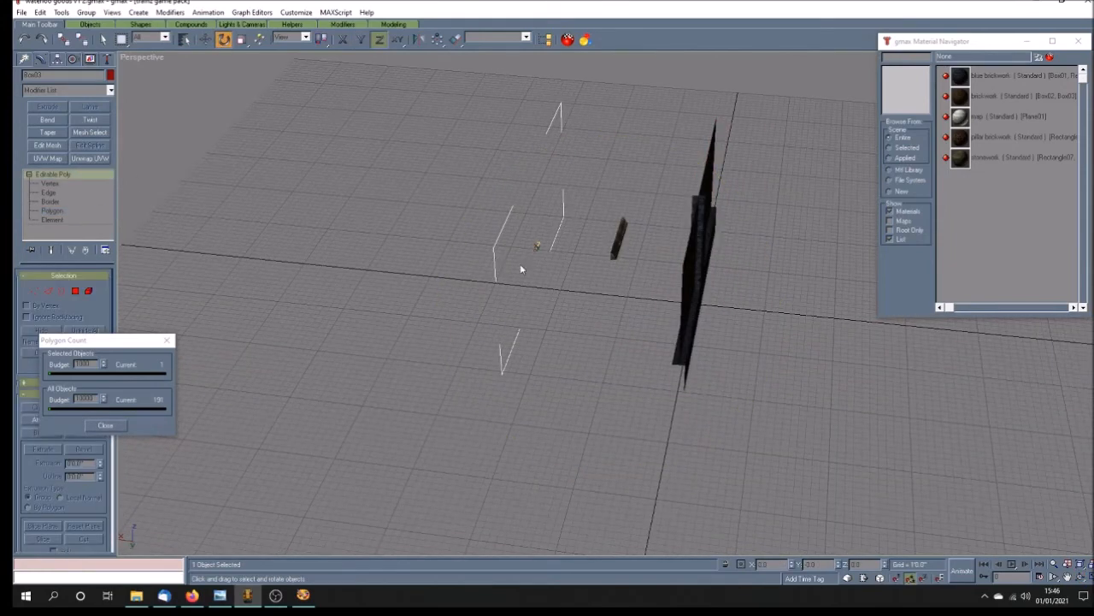
left_click_drag(535, 248, 536, 247)
left_click(1080, 577)
left_click_drag(672, 398, 699, 376)
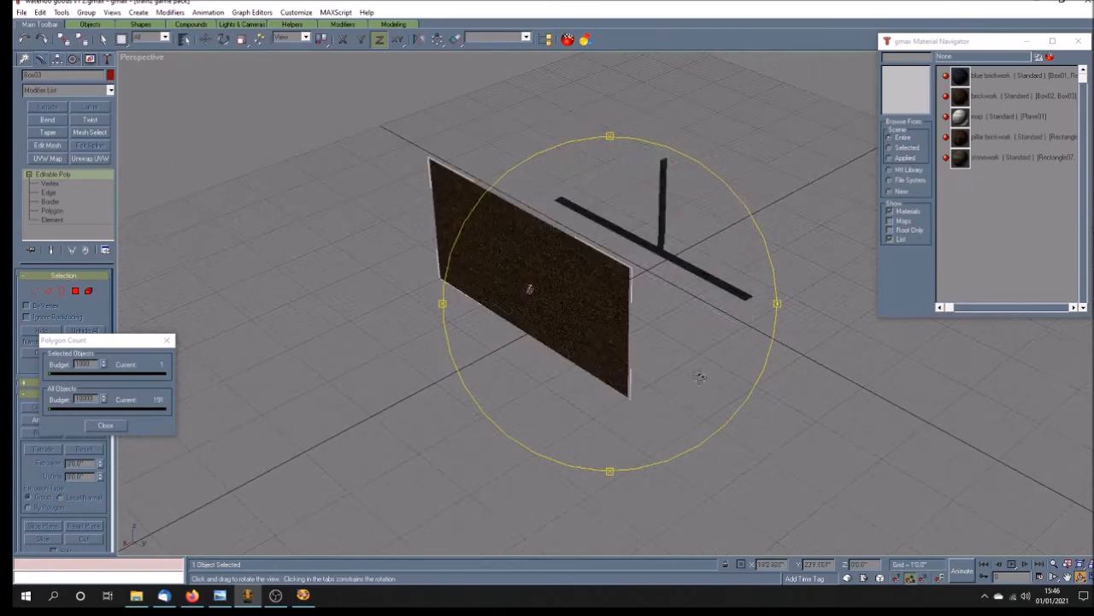
left_click(224, 39)
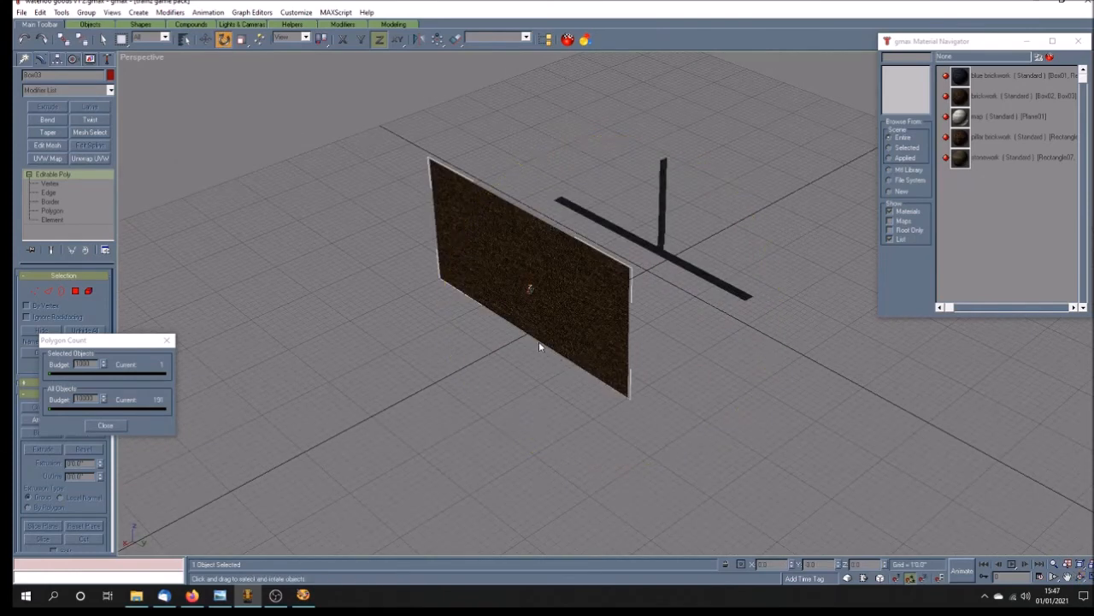
left_click_drag(487, 265, 716, 408)
key("ctrl+r")
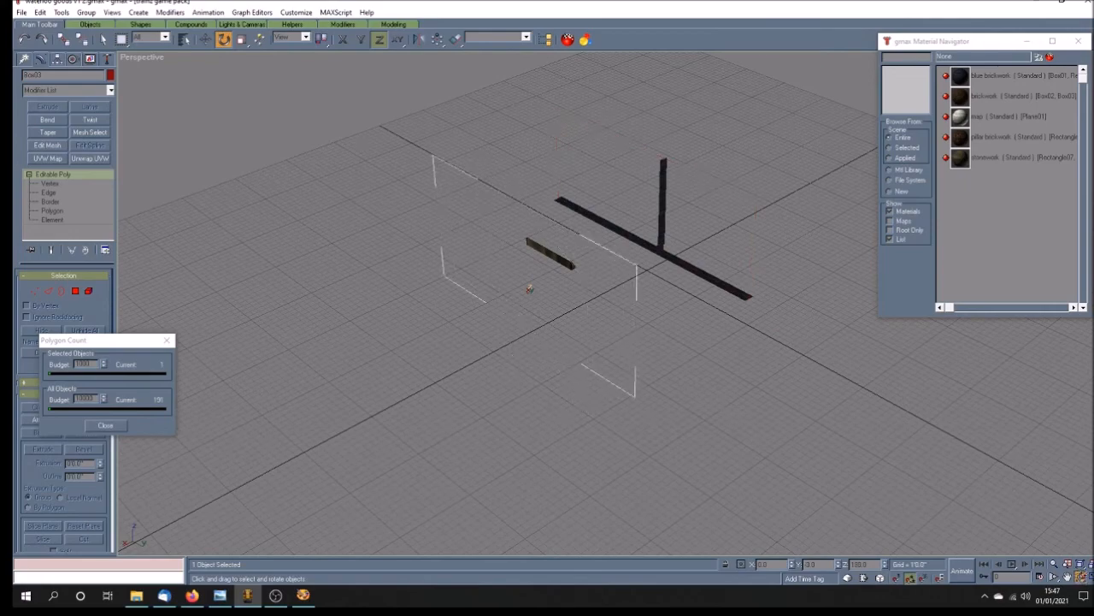
Step: Move the copied wall along X close to the original wall, and slide it along Y past the original's end
left_click_drag(624, 361, 482, 339)
left_click_drag(575, 326, 575, 318)
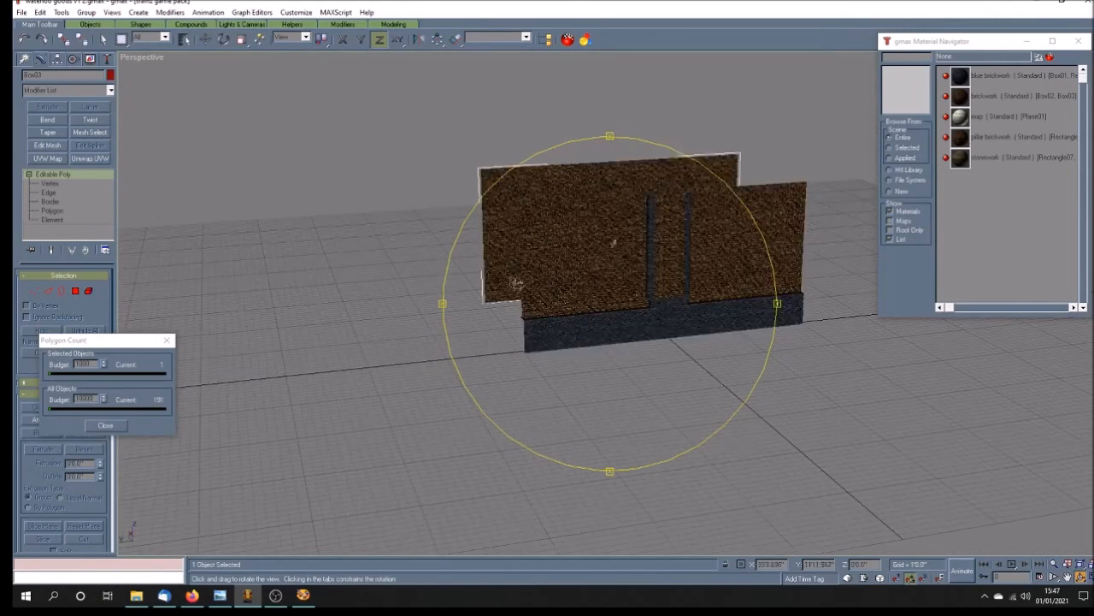
left_click(205, 39)
left_click_drag(497, 270, 510, 301)
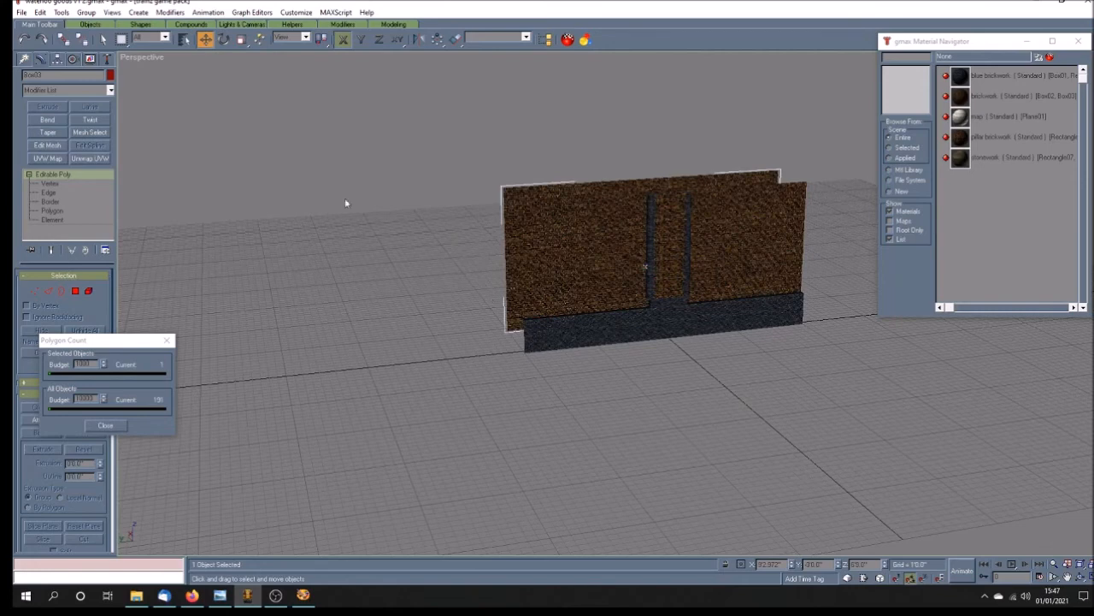
left_click_drag(643, 268, 586, 272)
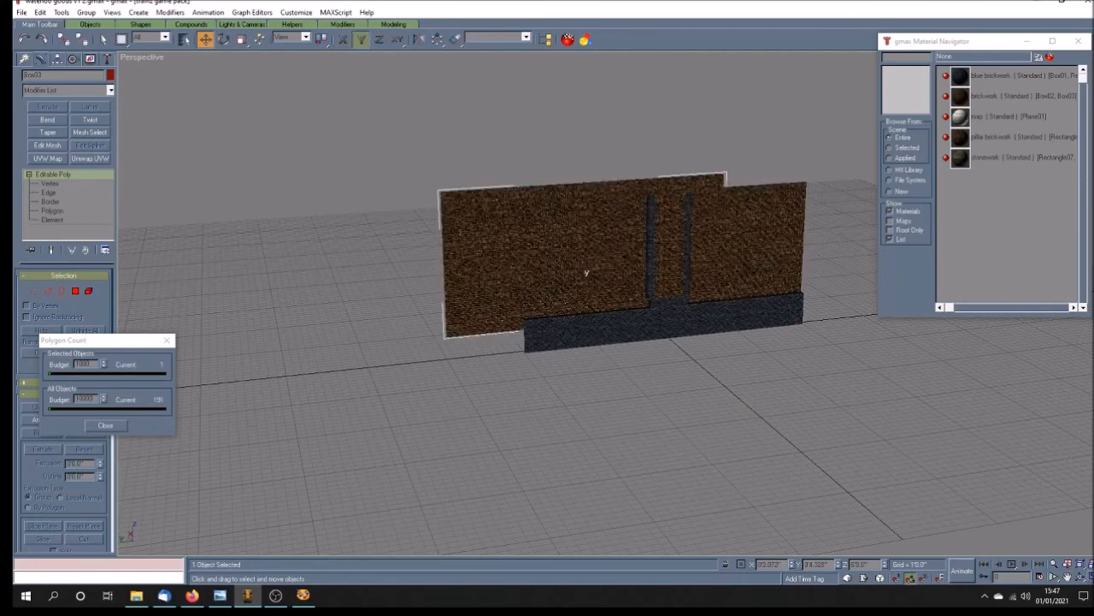
Step: Switch to the four-viewport layout and display the Left view with Smooth + Highlights and Texture Correction, framed on the walls' upper edge
left_click(1091, 577)
right_click(153, 322)
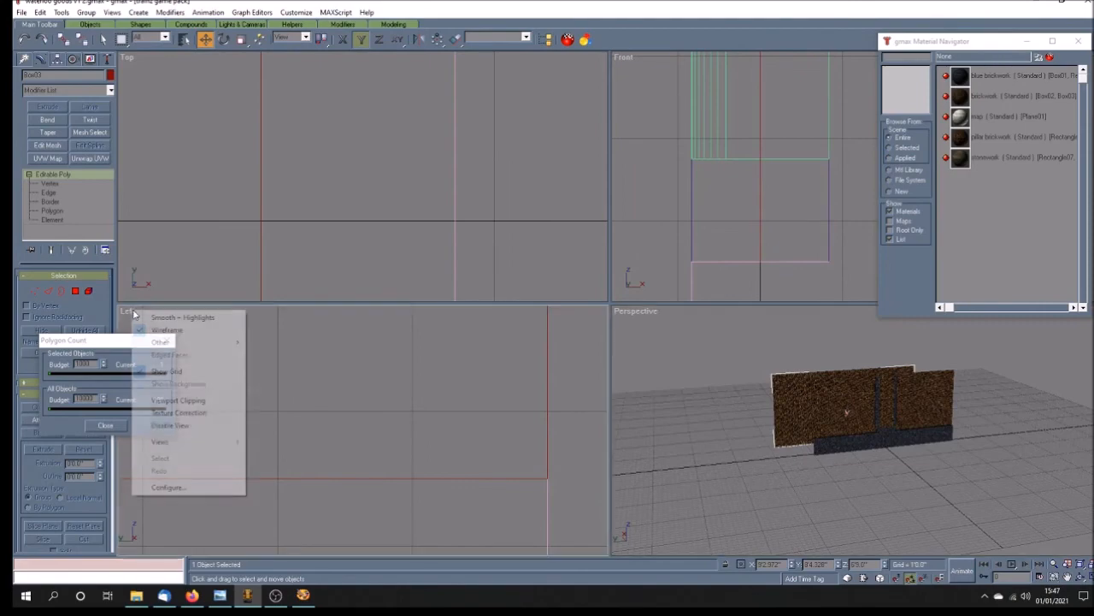
left_click(153, 319)
left_click(1067, 577)
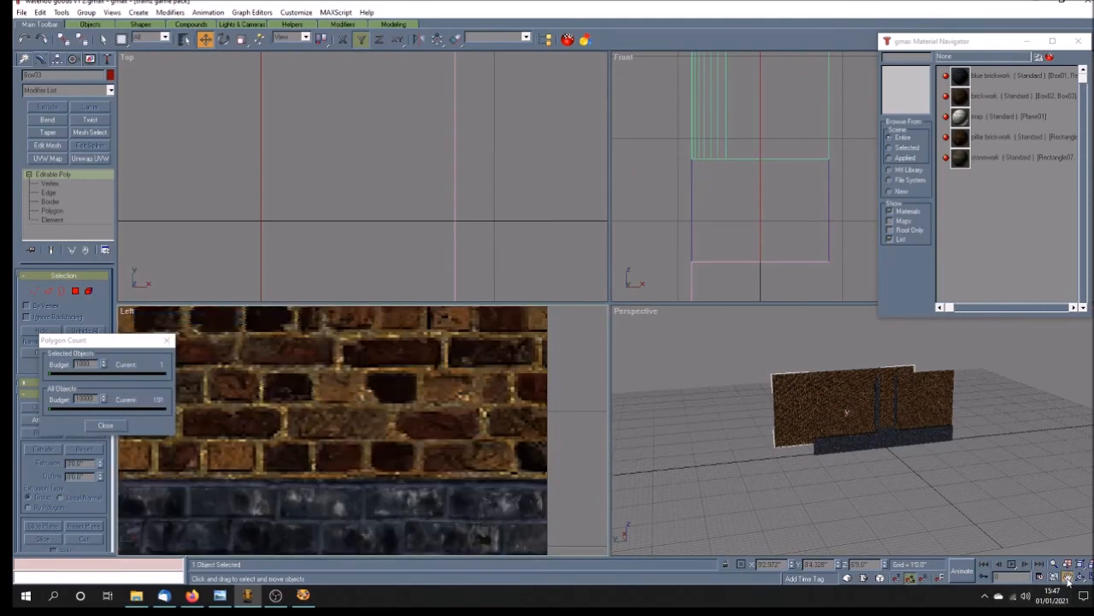
scroll(362, 403, "down", 3)
scroll(461, 389, "down", 5)
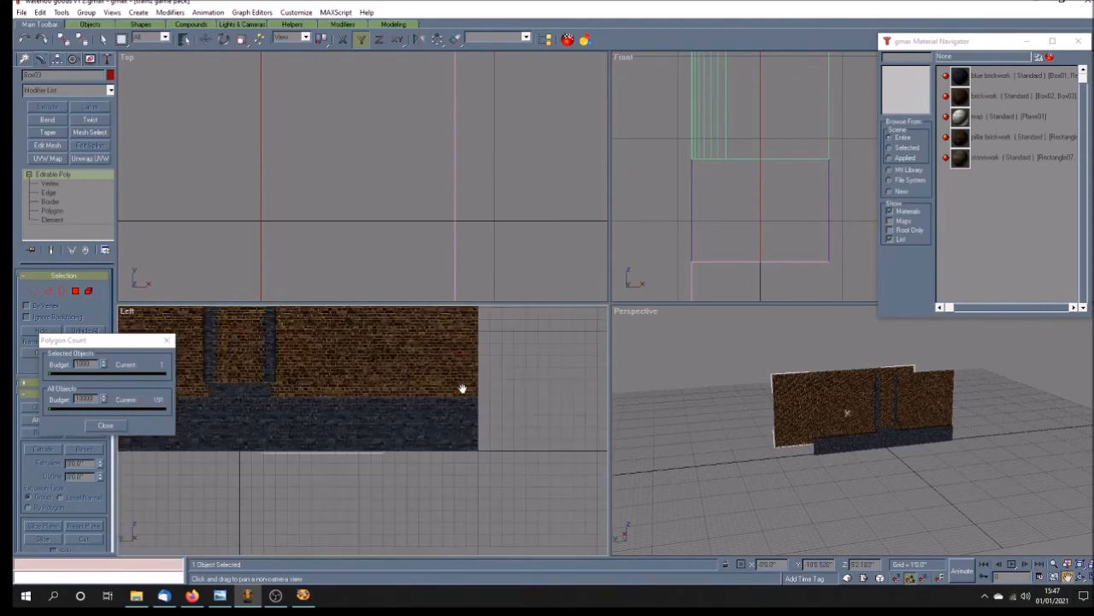
right_click(129, 309)
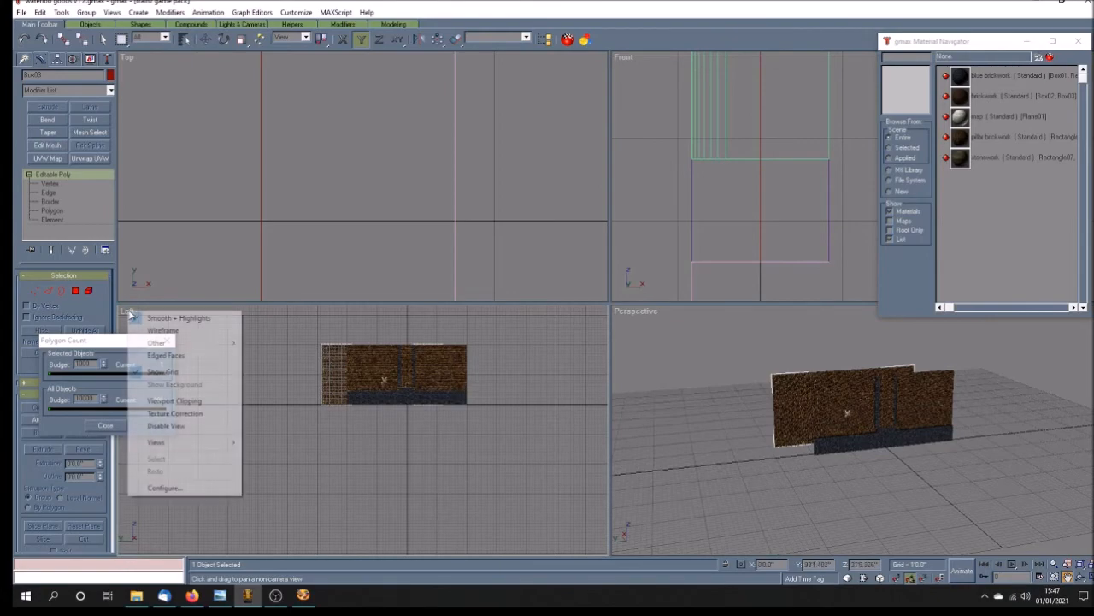
left_click(214, 417)
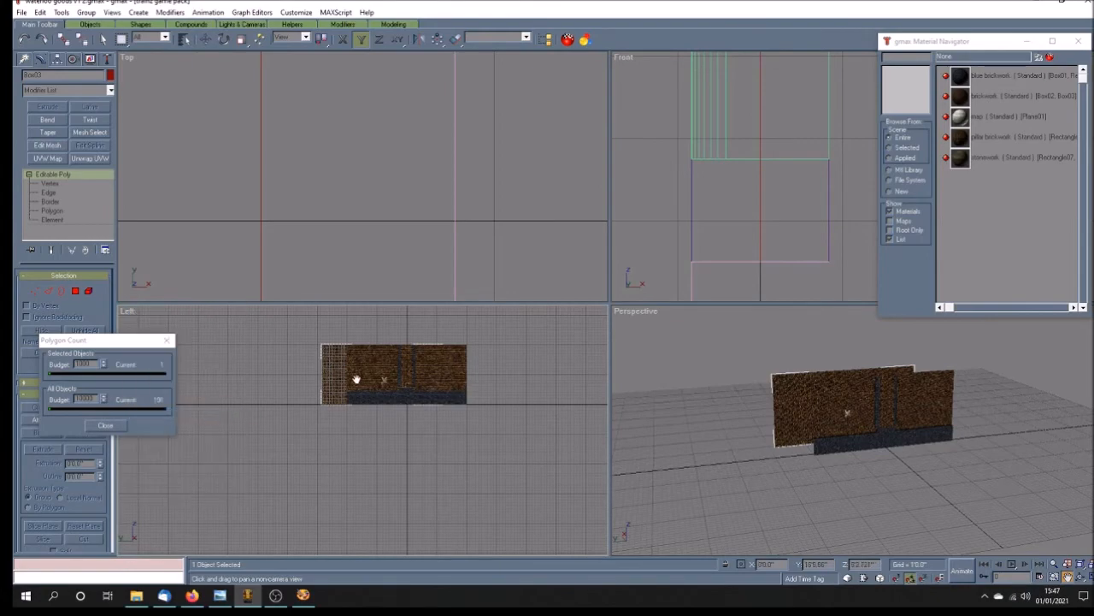
scroll(386, 376, "up", 5)
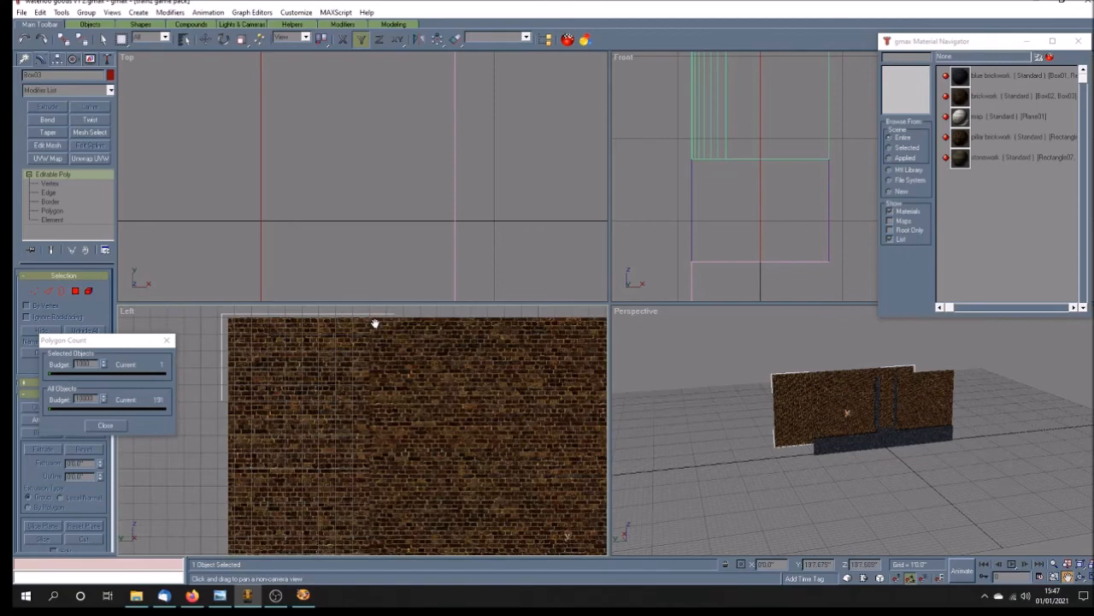
Step: Rotate the copied wall back 180 degrees about the Z axis so its face points away from the original wall
scroll(374, 323, "up", 3)
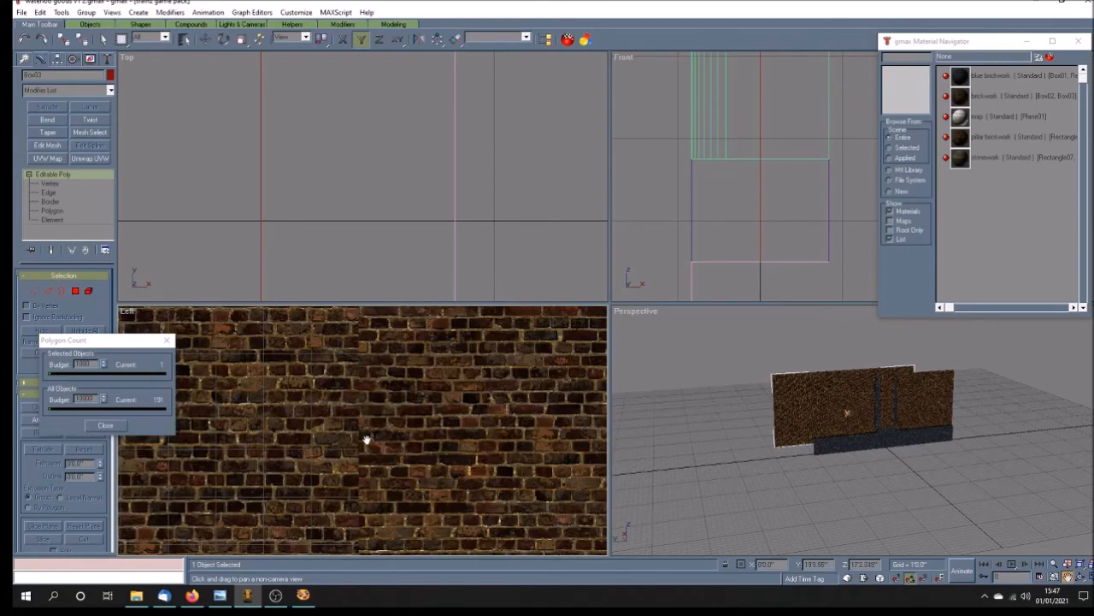
scroll(363, 394, "down", 6)
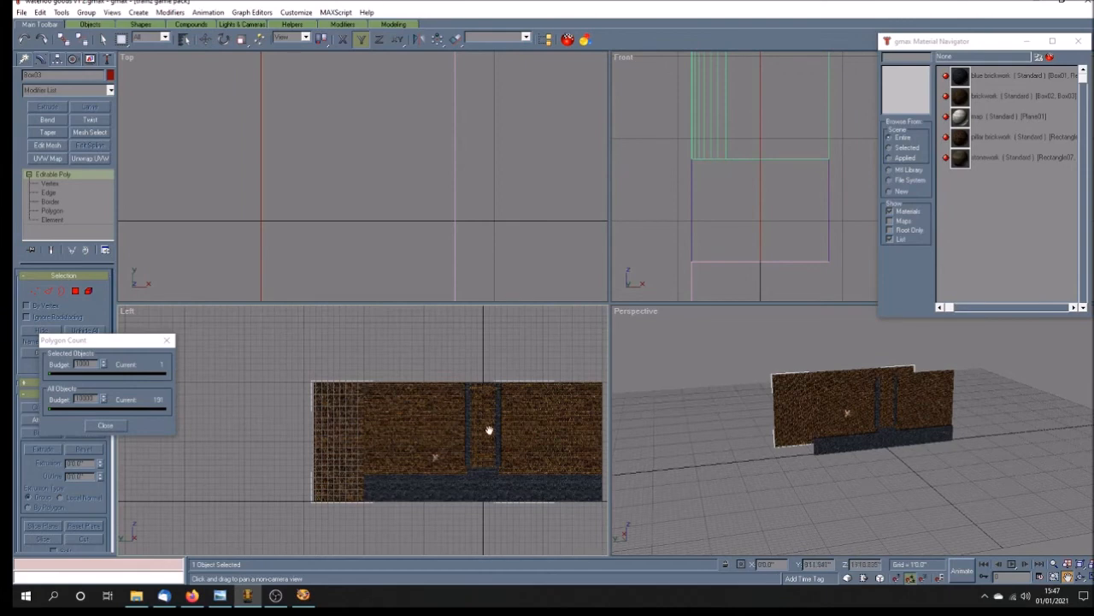
left_click(1067, 577)
mouse_move(846, 413)
left_mouse_down()
mouse_move(813, 459)
mouse_move(765, 454)
left_mouse_up()
left_click(223, 39)
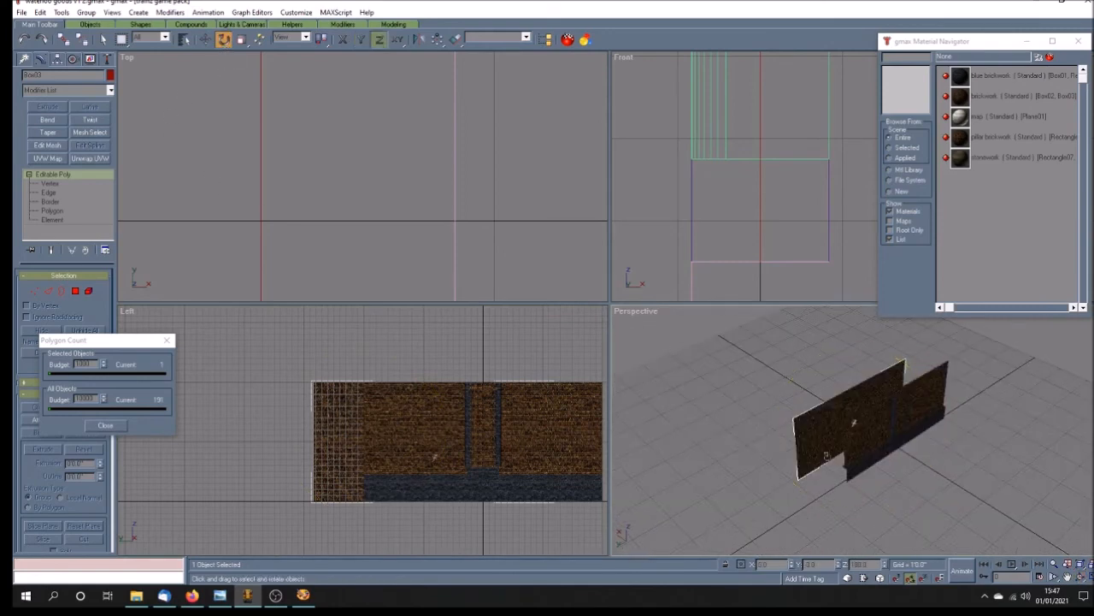
left_click_drag(822, 441, 678, 340)
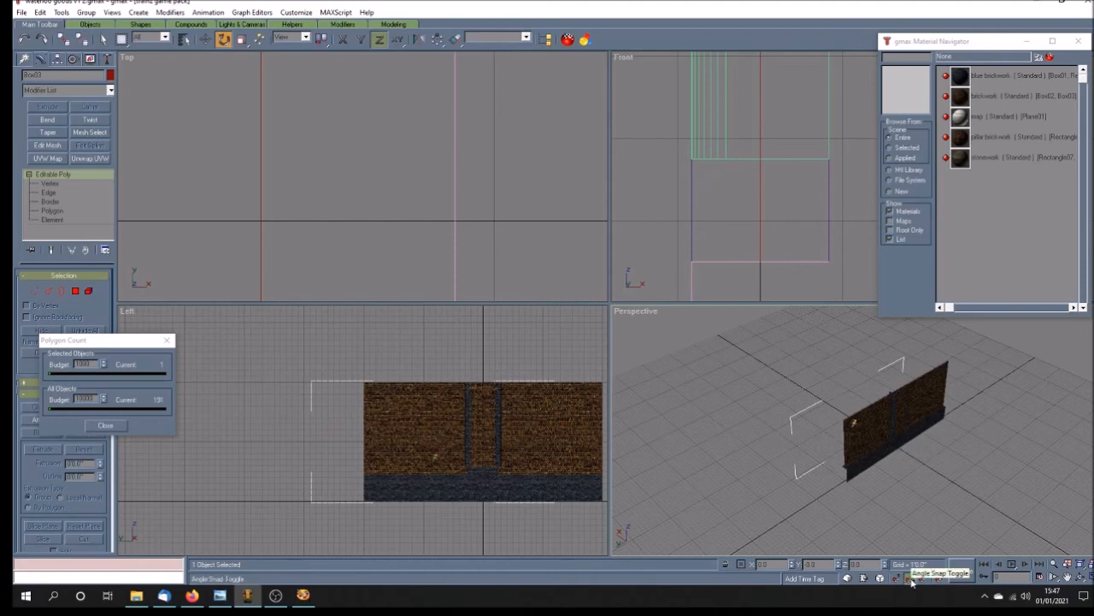
Step: Set the copied wall's Y position to 0 to line its ends up with the original wall
left_click(1080, 578)
left_click_drag(906, 479, 972, 459)
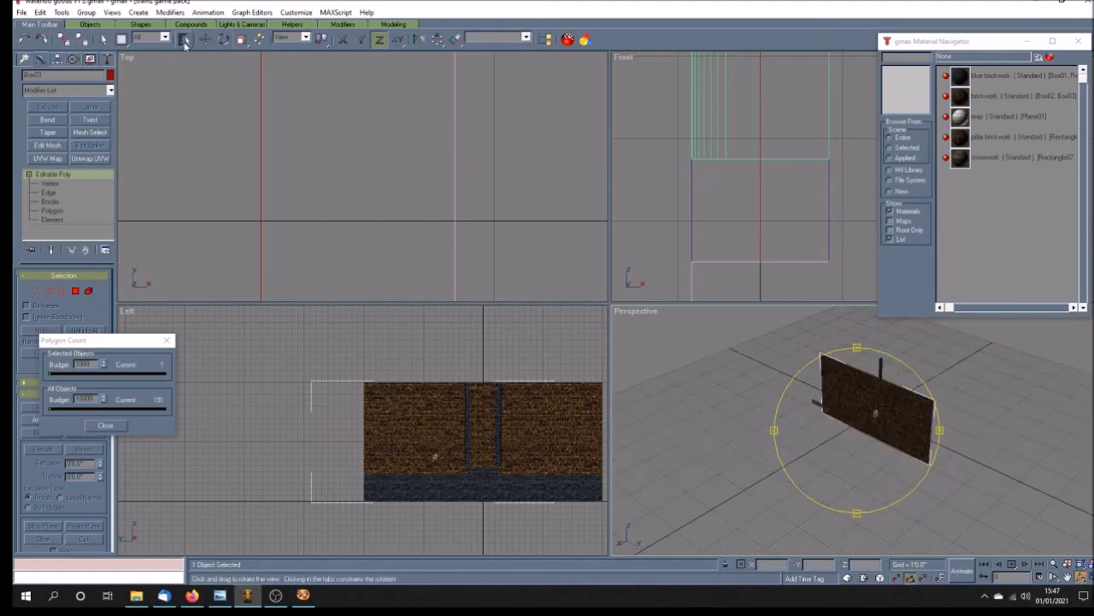
key("w")
double_click(816, 564)
type("30")
key("Return")
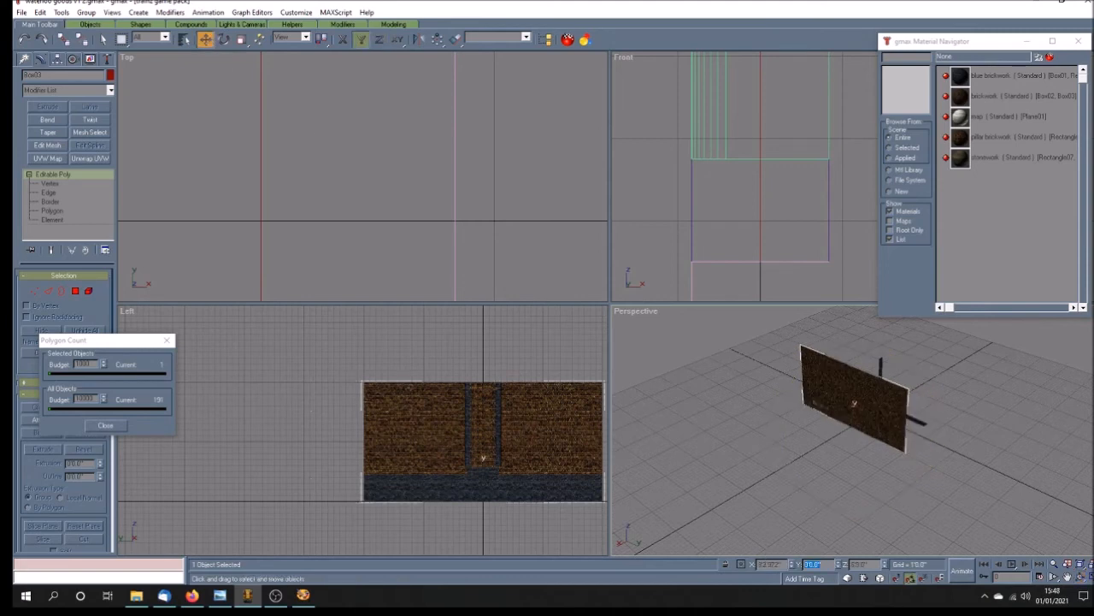
Step: Centre the copied wall's pivot point on the object without moving its geometry
left_click(1067, 577)
mouse_move(706, 204)
left_mouse_down()
mouse_move(664, 205)
mouse_move(702, 194)
left_mouse_up()
scroll(728, 200, "down", 10)
scroll(701, 195, "up", 5)
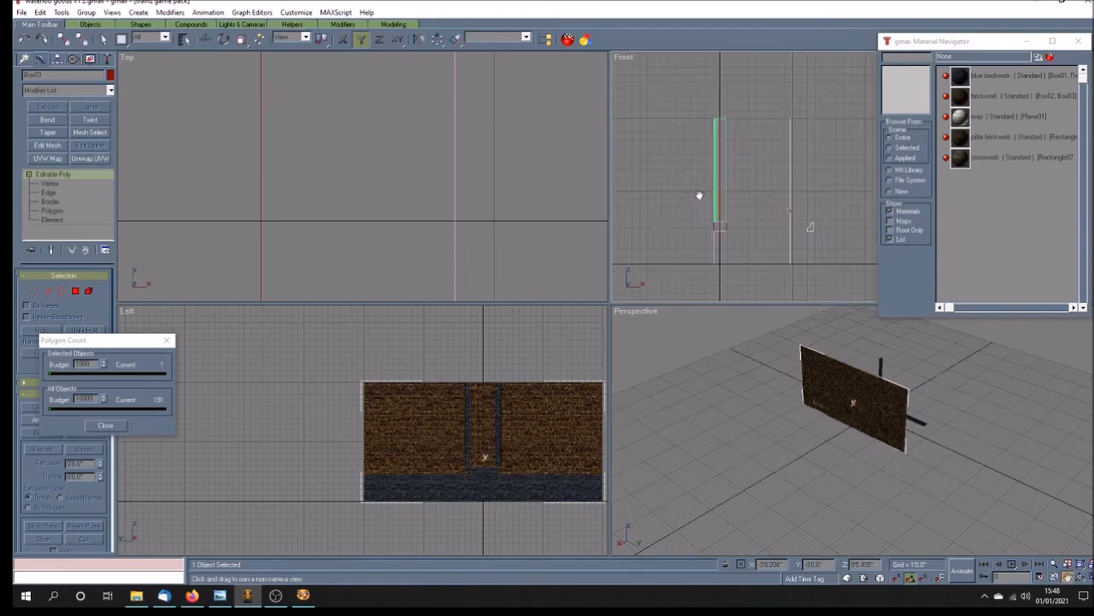
left_click(207, 40)
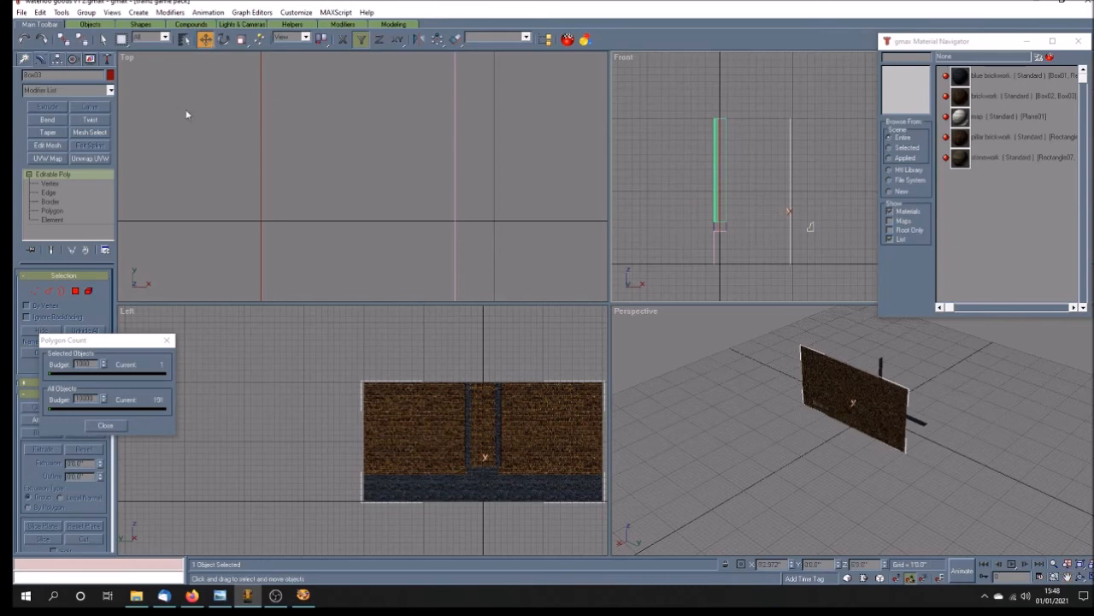
left_click(55, 59)
left_click(64, 131)
left_click(80, 189)
left_click(82, 131)
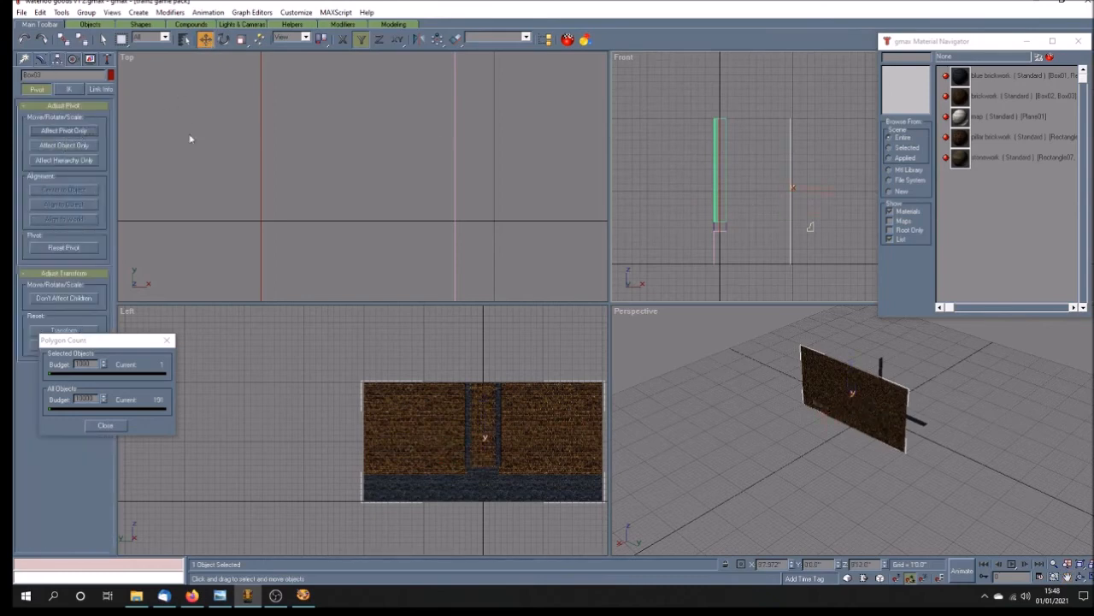
Step: Move the copied wall along X in the Front view until it lines up with the original wall's edge, and clear the selection
left_click_drag(790, 191, 726, 190)
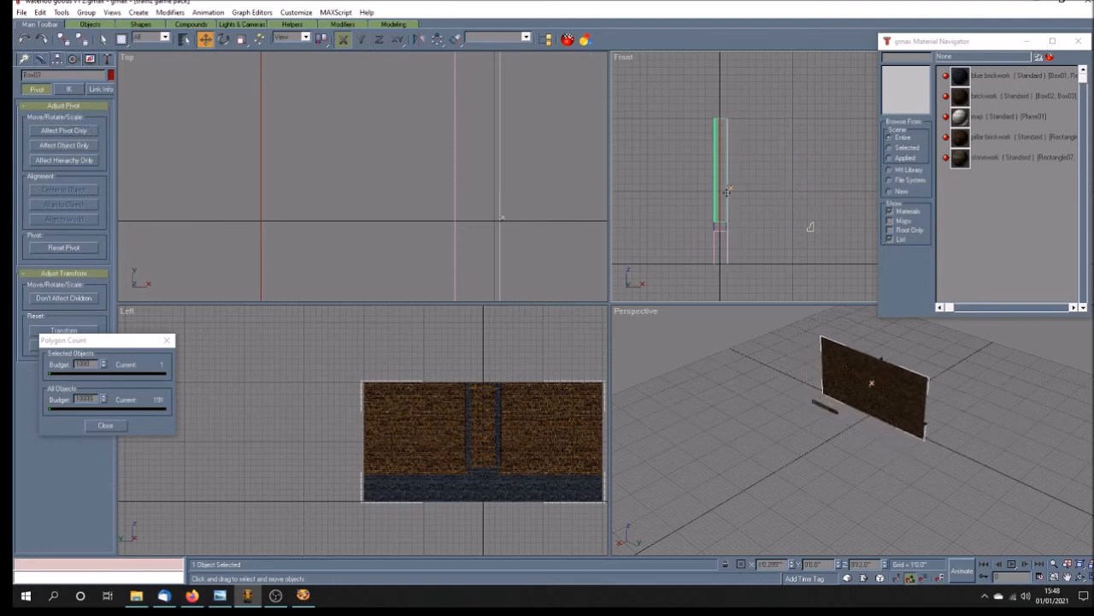
scroll(726, 192, "up", 5)
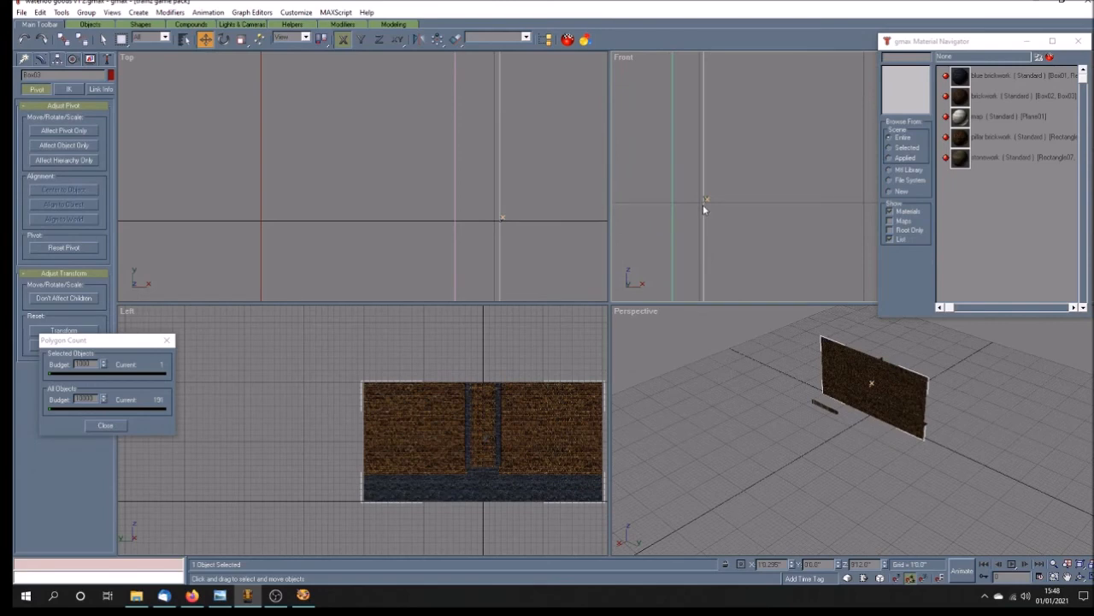
left_click_drag(704, 201, 674, 209)
scroll(673, 207, "up", 4)
scroll(656, 195, "up", 3)
left_click_drag(798, 204, 697, 207)
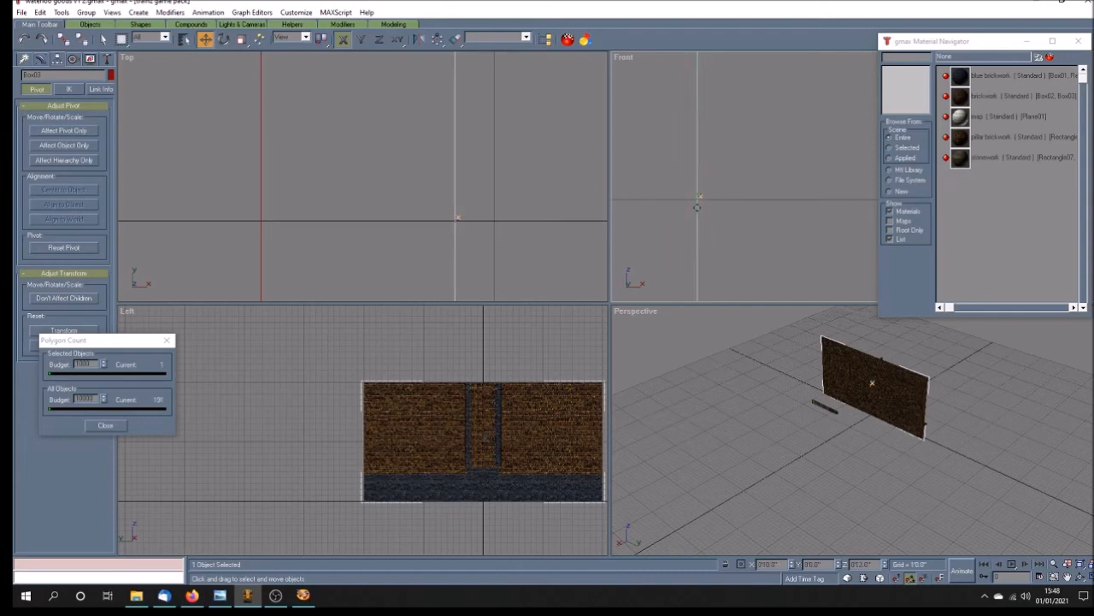
left_click(826, 482)
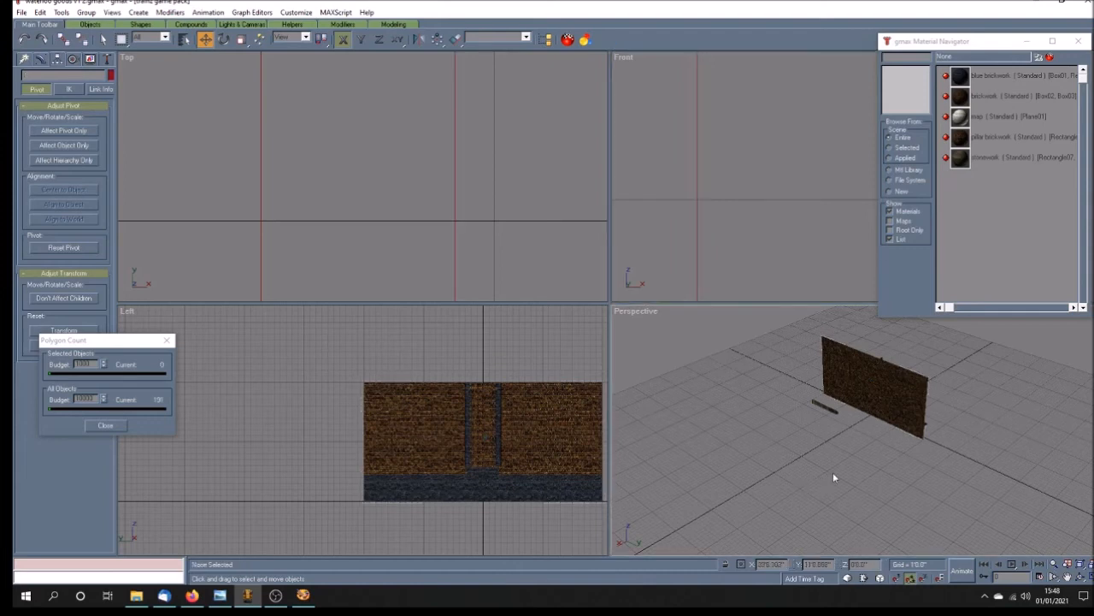
Step: In a maximized Perspective view, collapse the pillar's whole modifier stack and convert the pillar to an Editable Poly
left_click(1081, 578)
left_click_drag(863, 449, 855, 478)
left_click(1090, 577)
left_click_drag(692, 435, 665, 432)
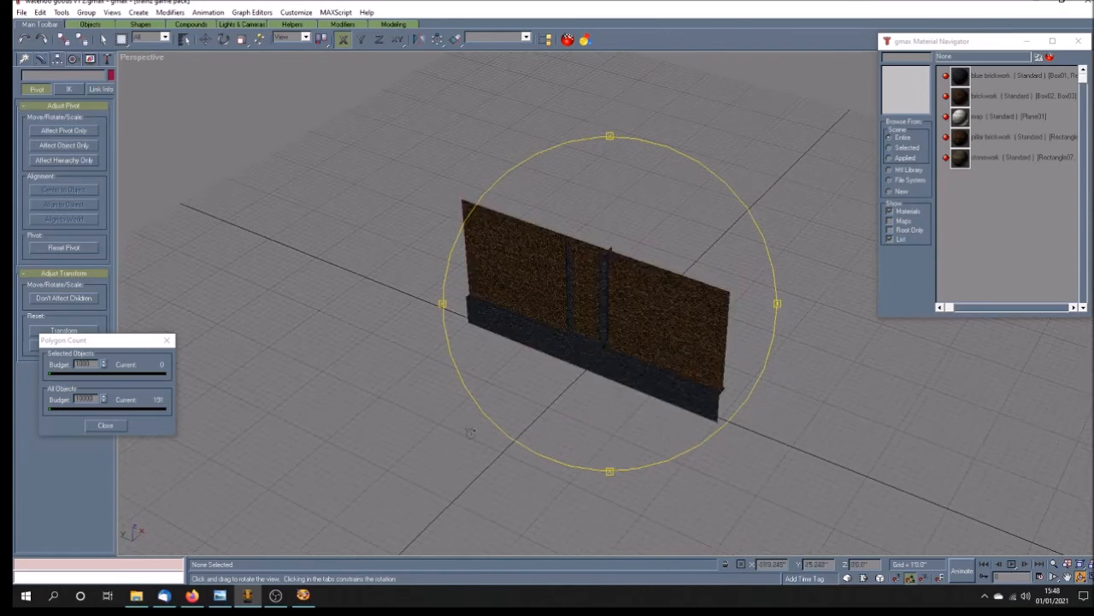
left_click_drag(558, 427, 521, 421)
left_click(104, 39)
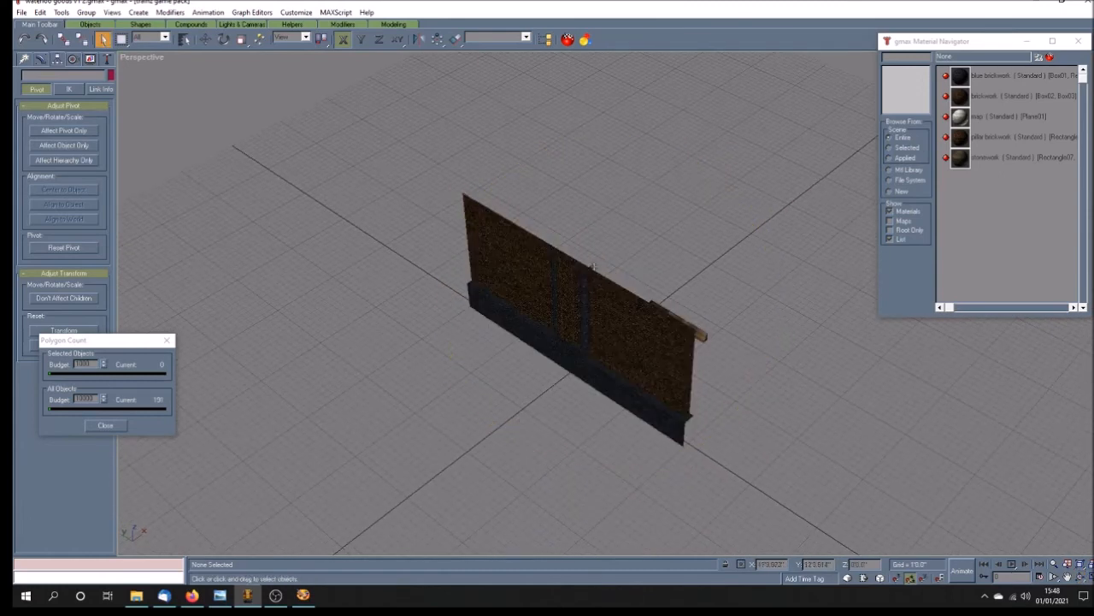
left_click(590, 267)
left_click(41, 58)
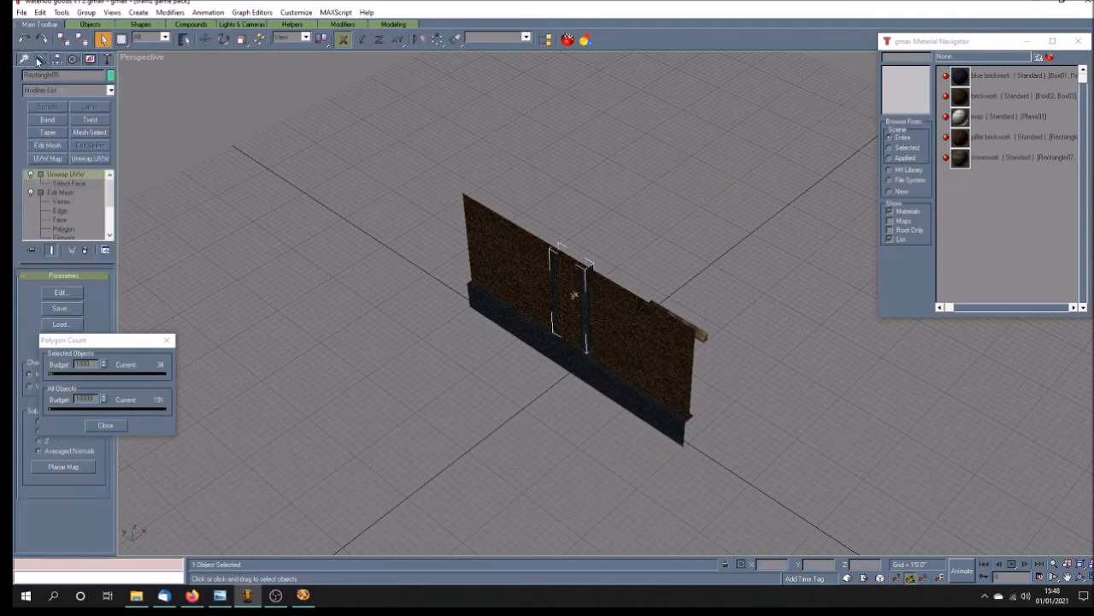
right_click(81, 174)
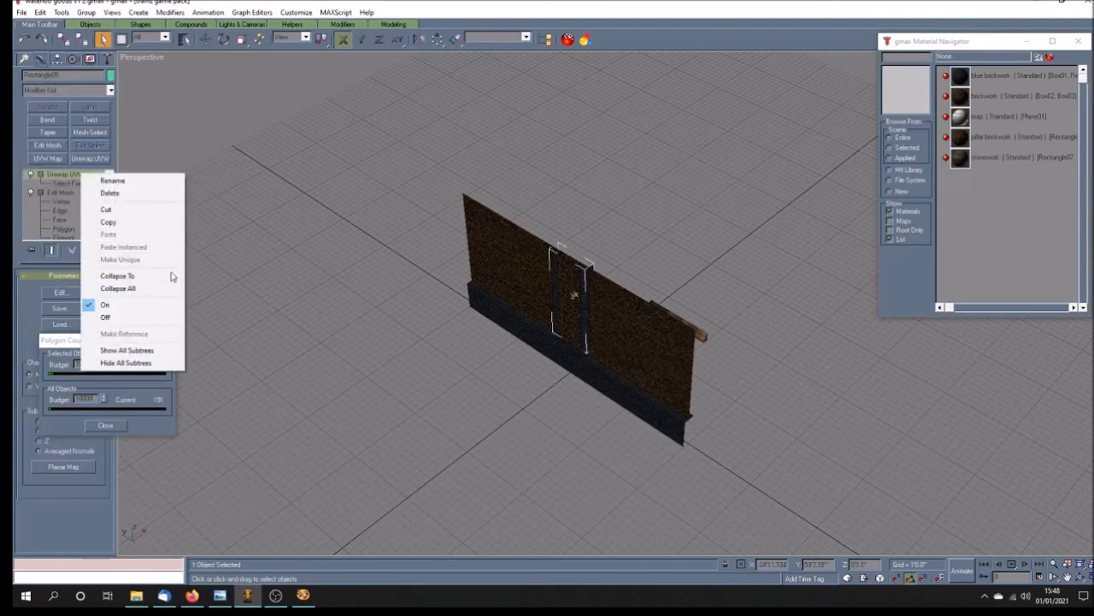
left_click(155, 289)
right_click(75, 177)
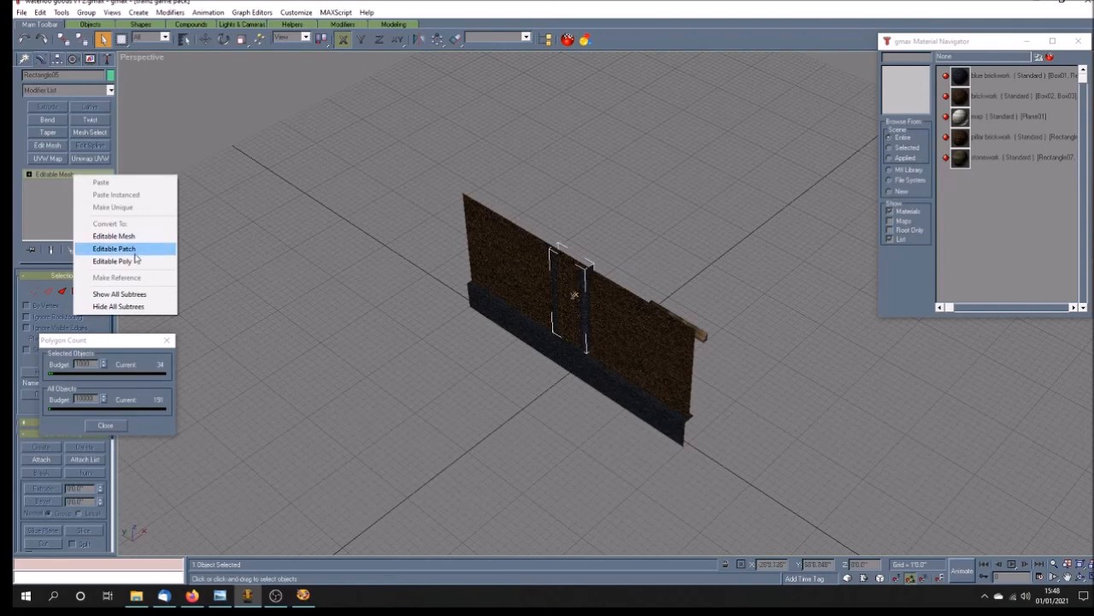
left_click(134, 260)
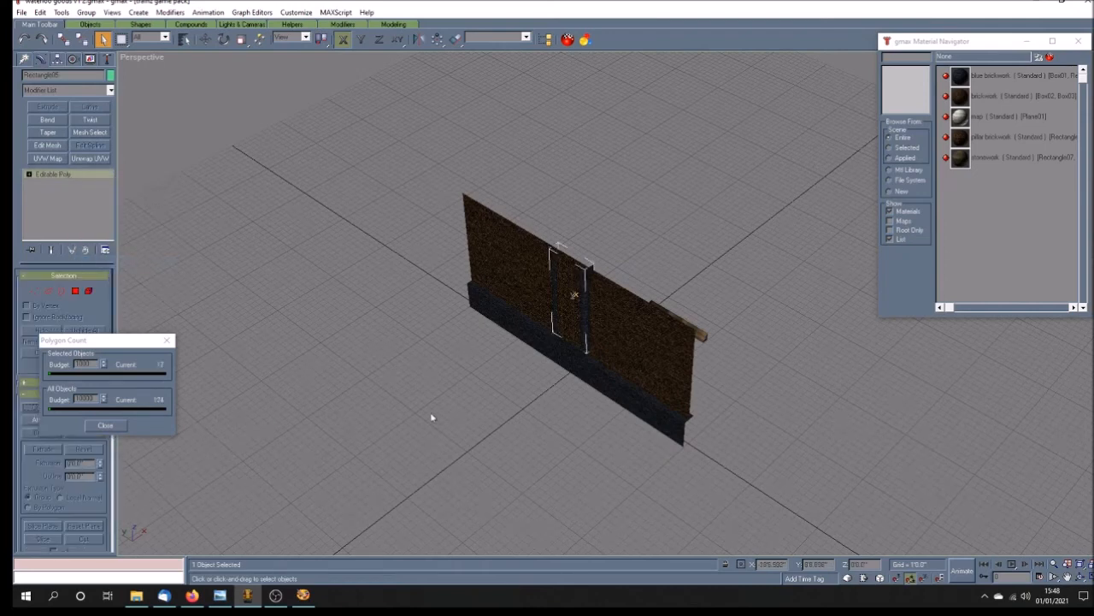
Step: Unhide all objects to bring back the stone ledge, and hide the map plane again
key("ctrl+z")
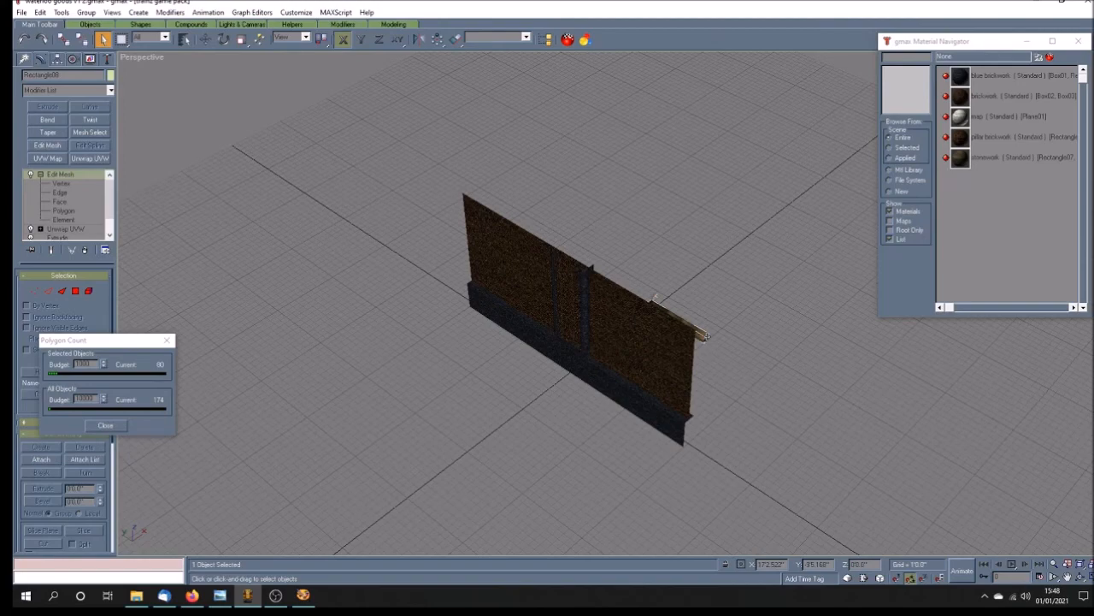
left_click(90, 58)
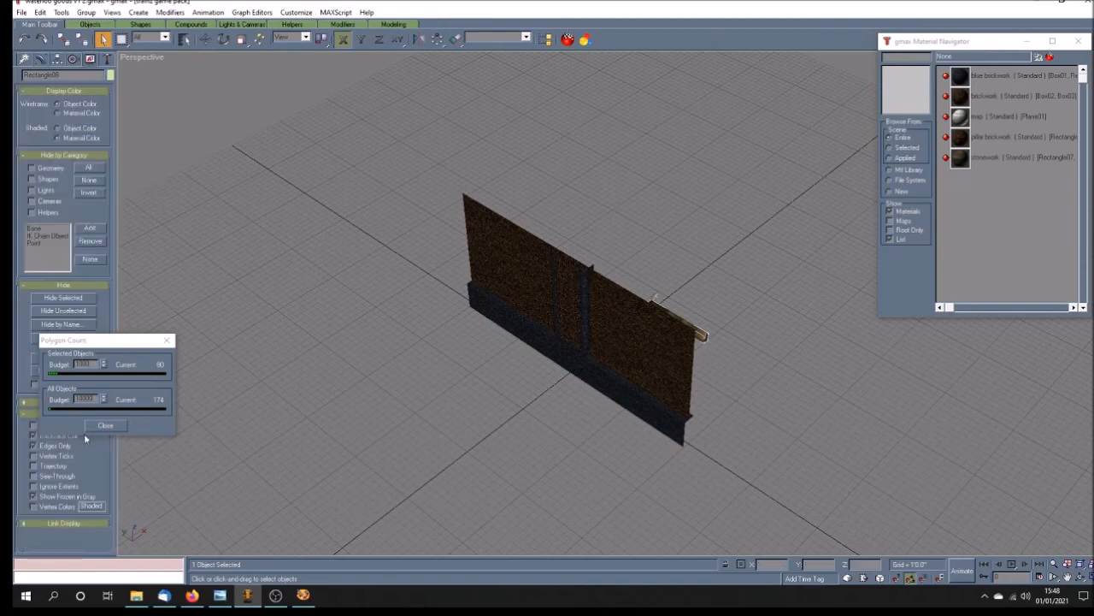
left_click_drag(98, 340, 176, 306)
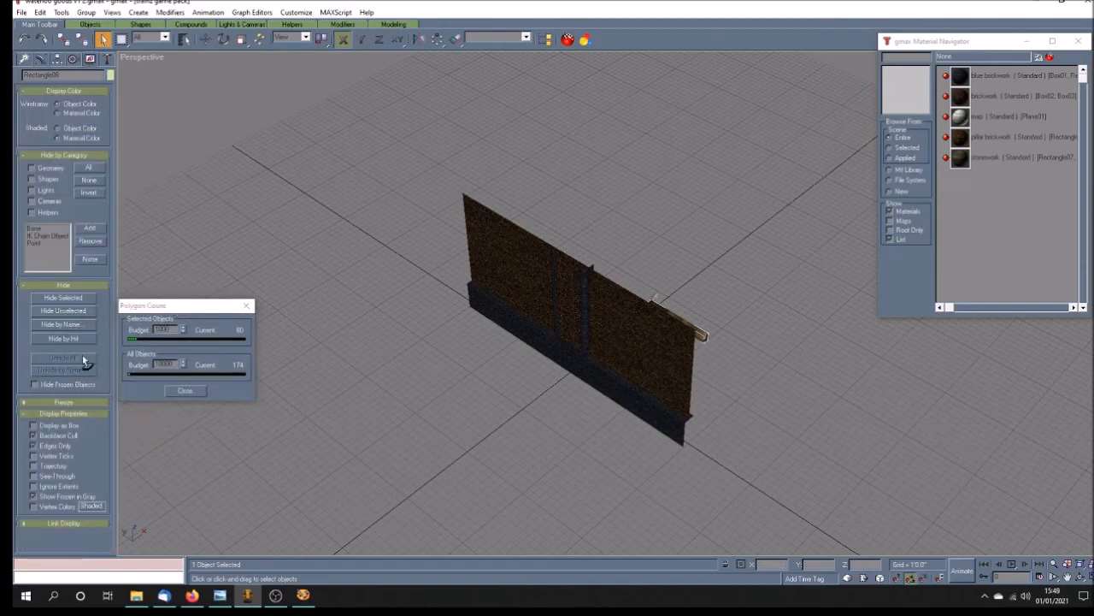
left_click(82, 355)
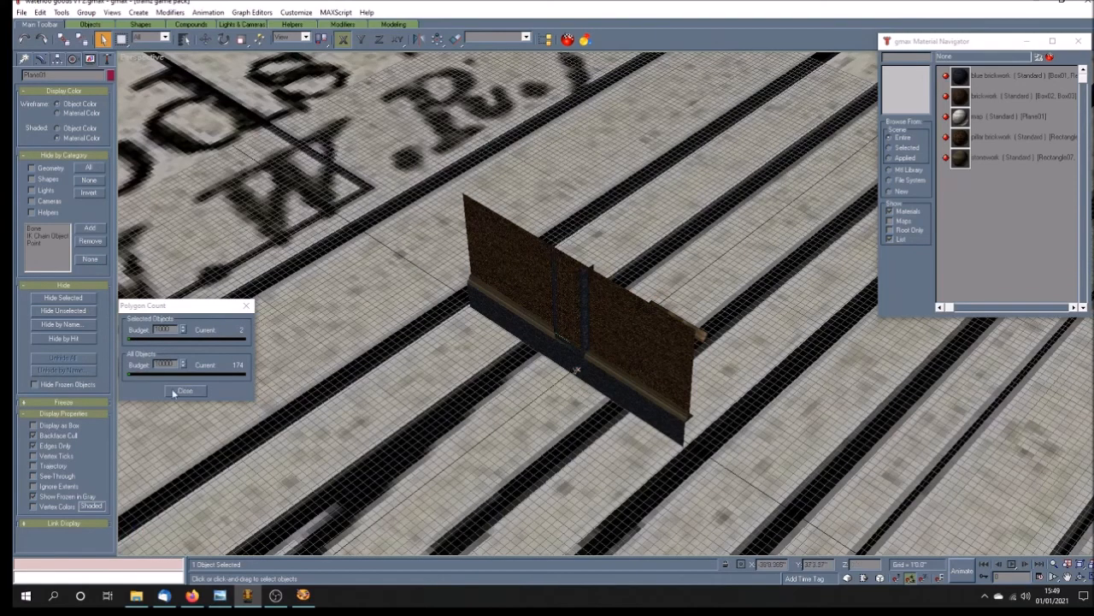
left_click(85, 298)
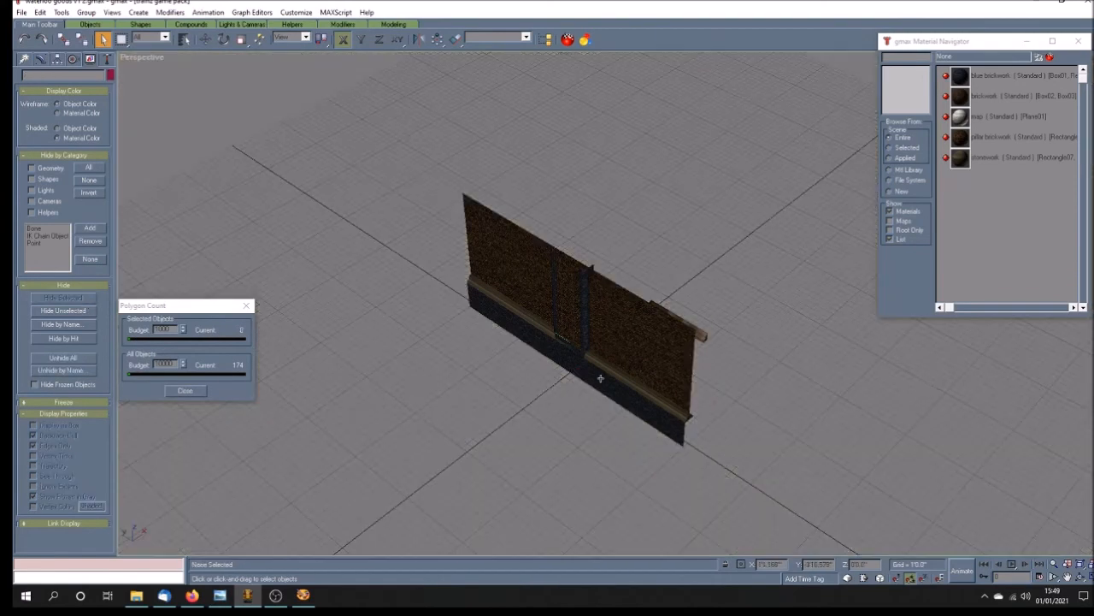
Step: Examine the stone ledge, the pillar and the separate ledge piece behind the wall from several angles
left_click(575, 339)
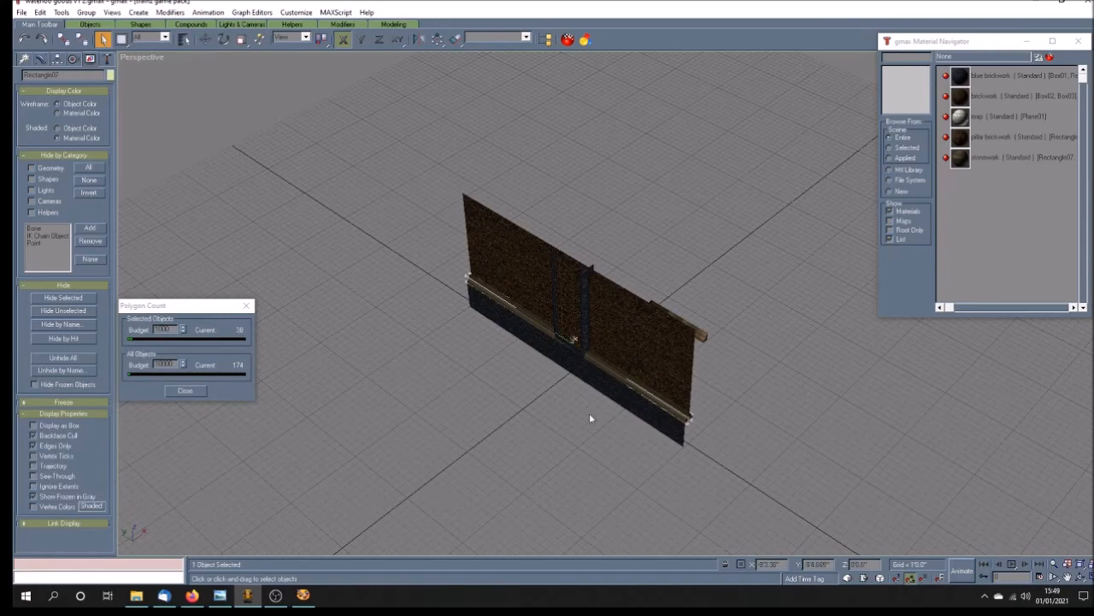
left_click(559, 398)
scroll(569, 364, "up", 5)
scroll(569, 365, "down", 3)
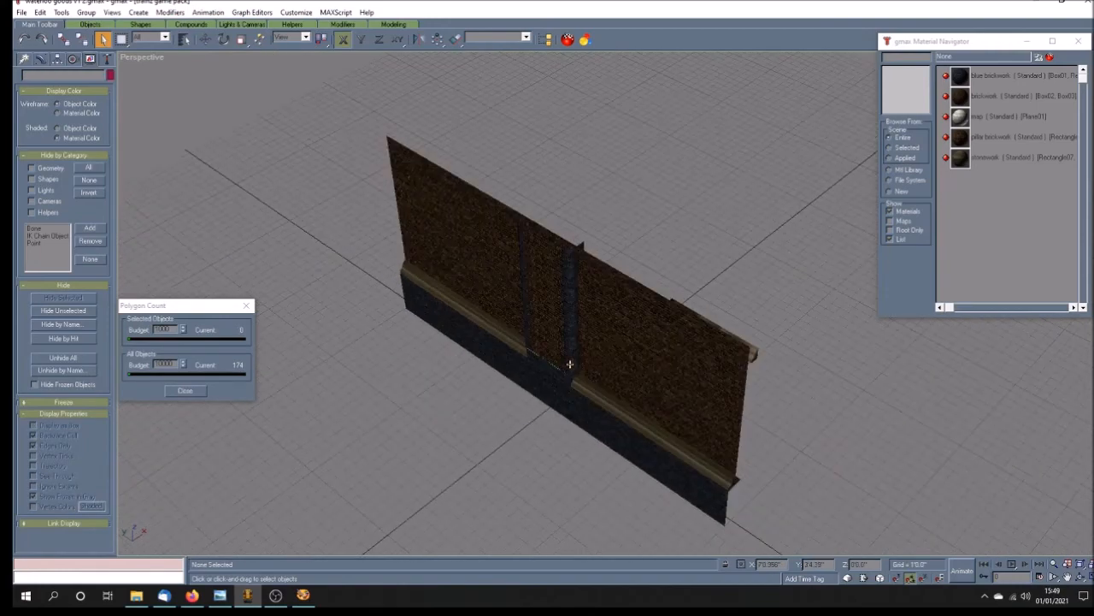
scroll(563, 373, "up", 2)
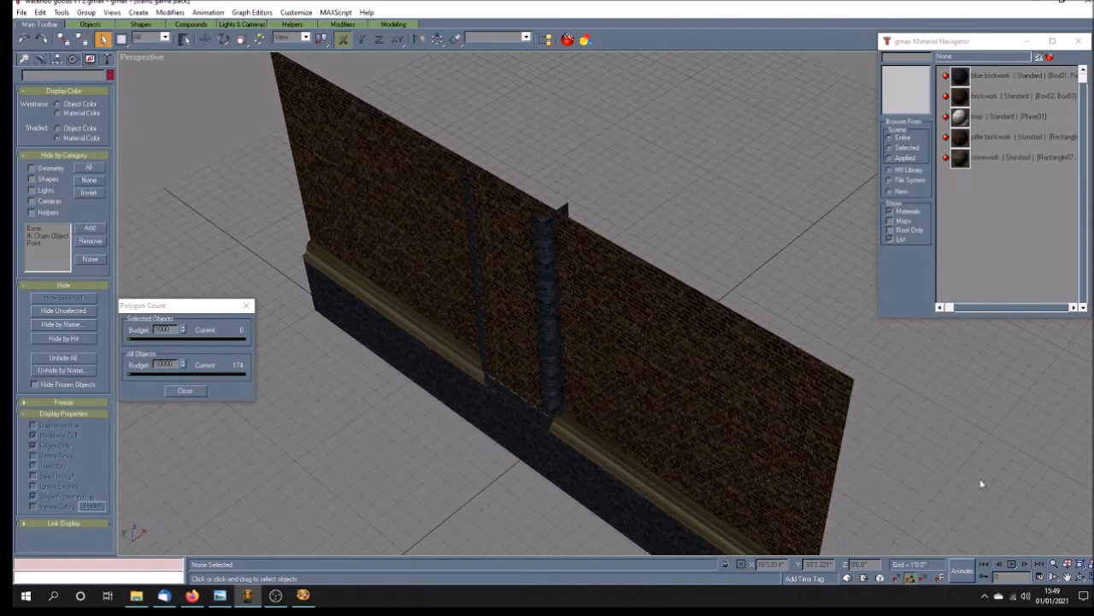
left_click(1079, 577)
mouse_move(567, 348)
left_mouse_down()
mouse_move(591, 335)
mouse_move(623, 384)
mouse_move(670, 384)
mouse_move(684, 371)
mouse_move(541, 374)
mouse_move(480, 278)
left_mouse_up()
left_click_drag(491, 189, 508, 189)
mouse_move(577, 332)
left_mouse_down()
mouse_move(546, 333)
mouse_move(525, 305)
left_mouse_up()
mouse_move(504, 237)
left_mouse_down()
mouse_move(530, 262)
mouse_move(496, 254)
mouse_move(582, 251)
left_mouse_up()
left_click(104, 38)
left_click(670, 313)
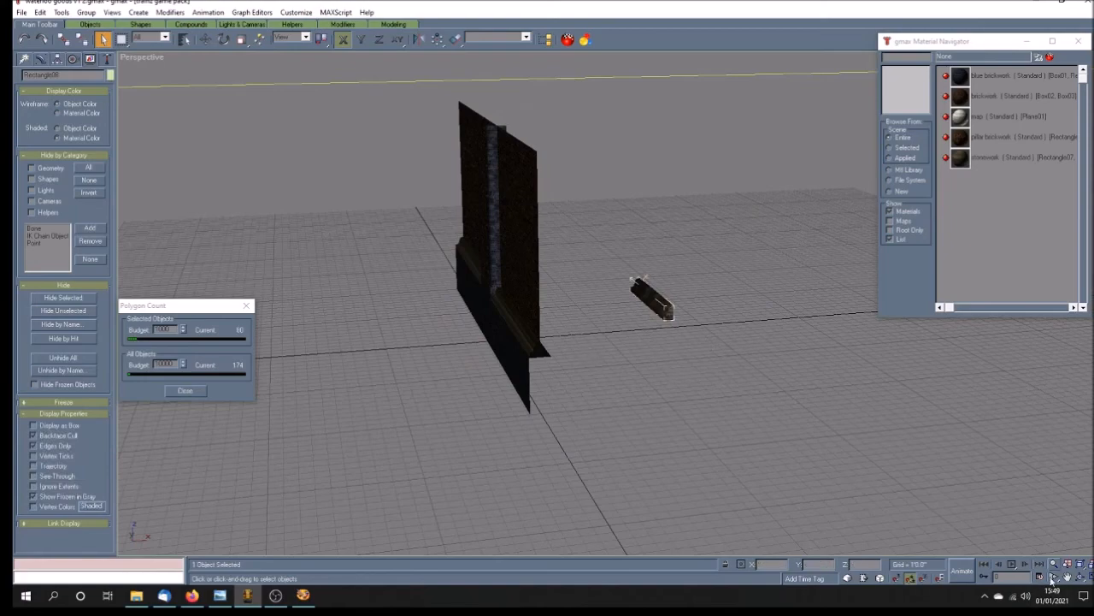
Step: Delete the thin leftover object between the pillar's brickwork and the blue brick base
left_click(1082, 577)
left_click_drag(601, 372, 629, 380)
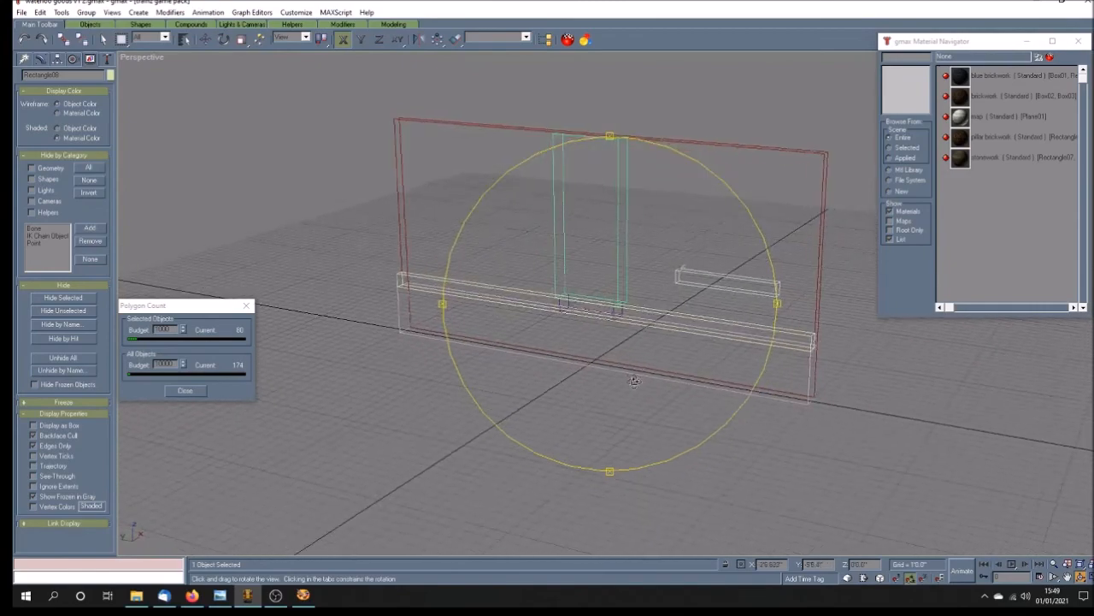
scroll(616, 354, "up", 3)
scroll(616, 353, "up", 3)
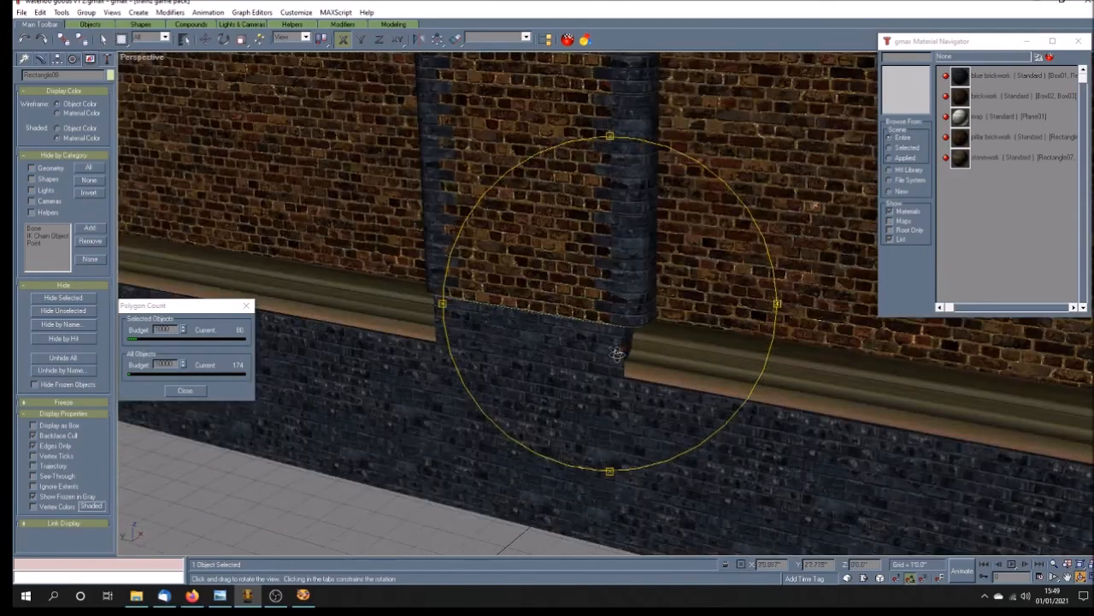
scroll(615, 354, "up", 2)
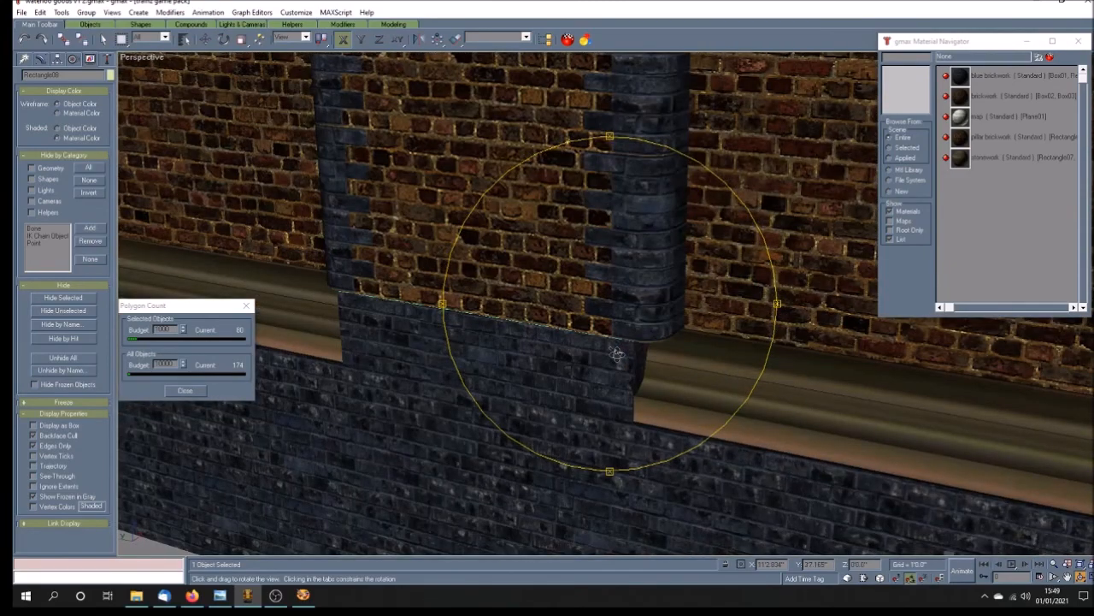
left_click_drag(618, 354, 613, 352)
left_click(103, 40)
left_click(537, 312)
key("Delete")
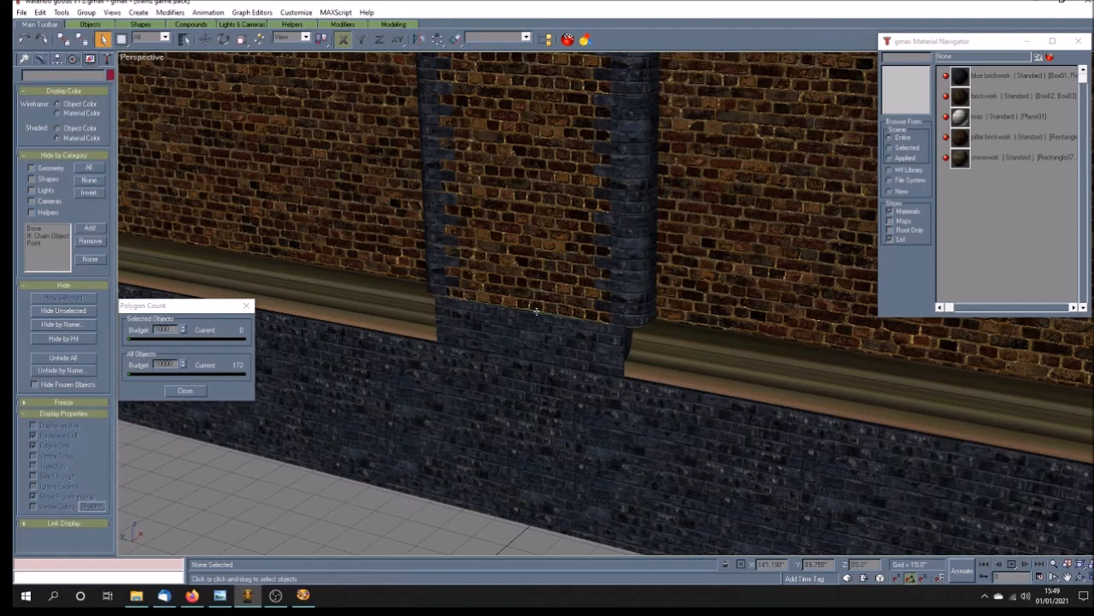
scroll(536, 311, "down", 6)
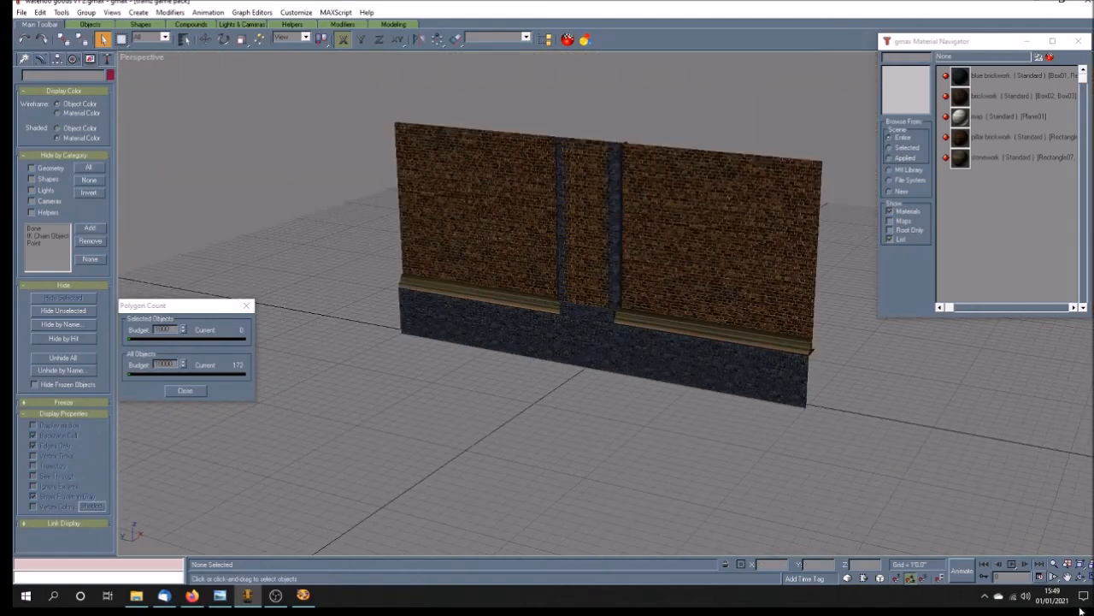
left_click(1080, 577)
mouse_move(701, 400)
left_mouse_down()
mouse_move(636, 393)
mouse_move(631, 379)
mouse_move(647, 384)
mouse_move(600, 403)
mouse_move(571, 376)
left_mouse_up()
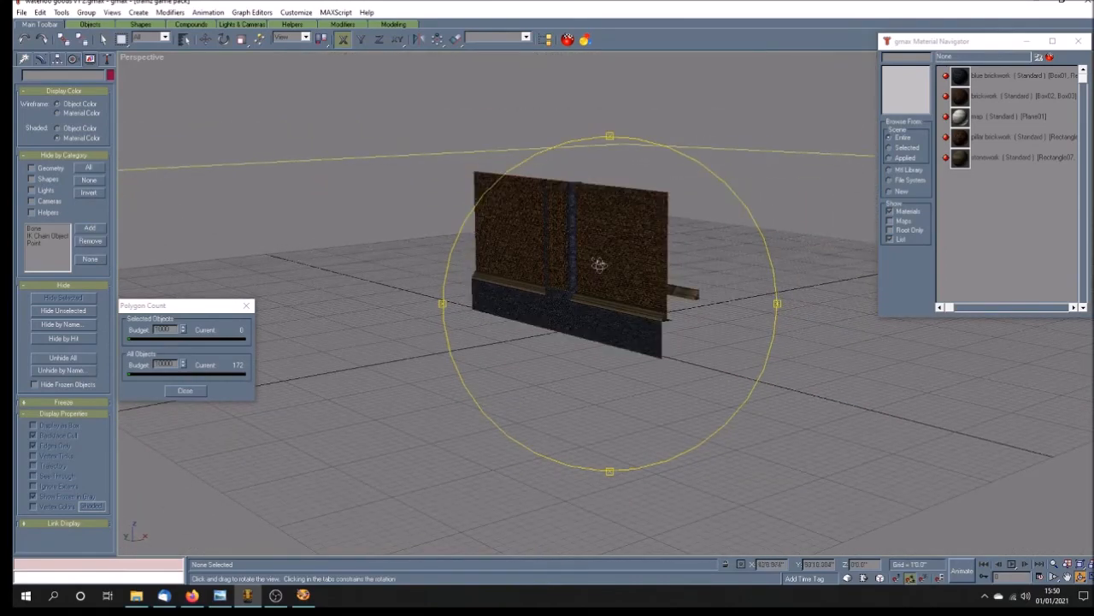
left_click_drag(595, 341, 590, 351)
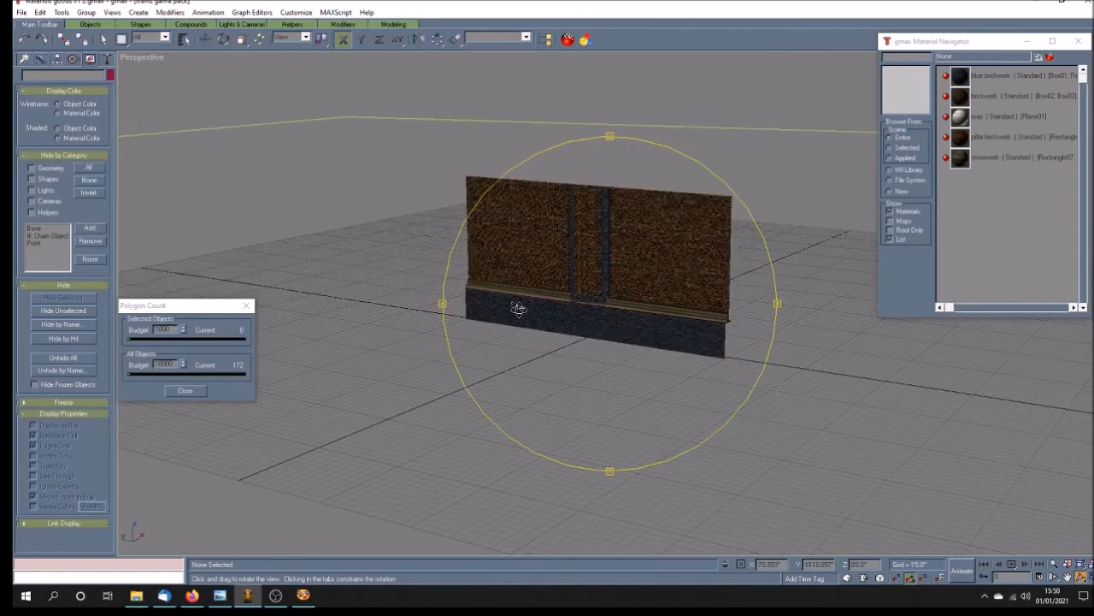
Step: Check the polygon counts of the stone ledge and the brick wall individually, and examine the whole wall section from a raised angle
left_click(102, 40)
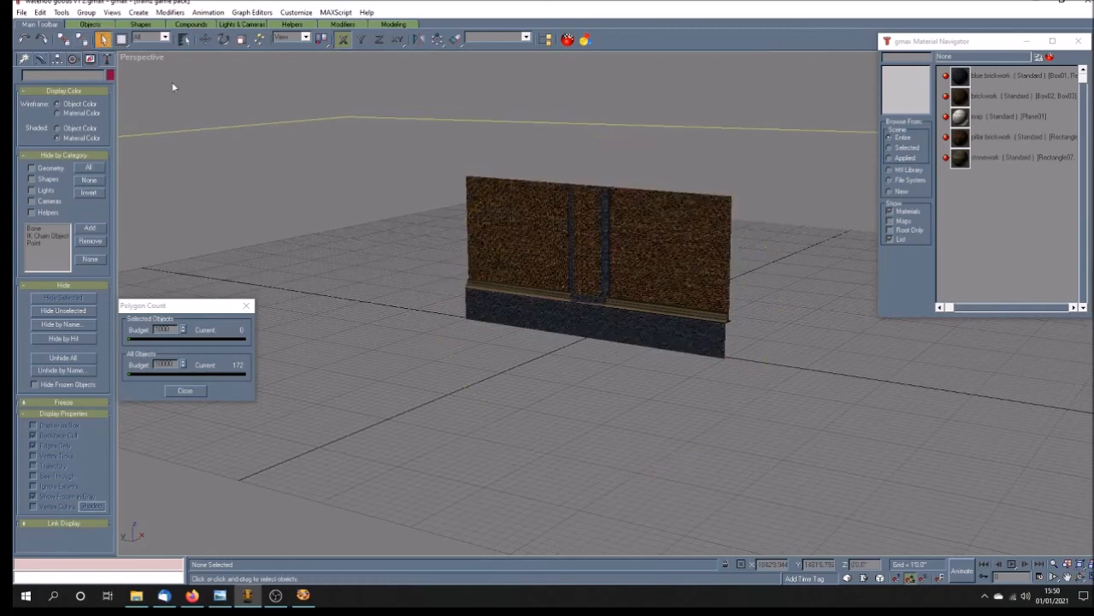
left_click(532, 292)
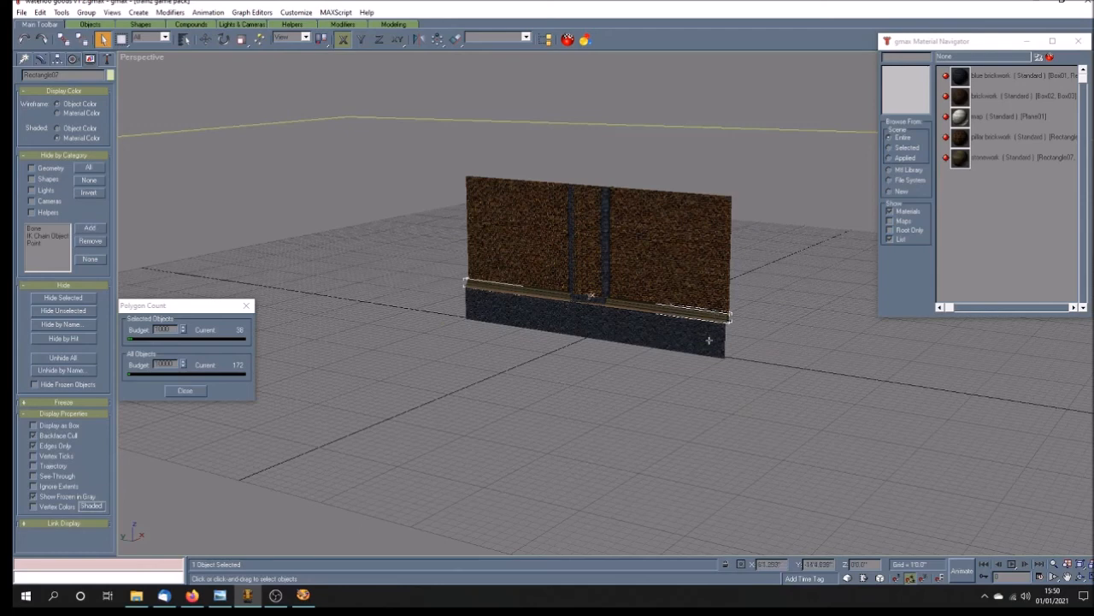
left_click(511, 236)
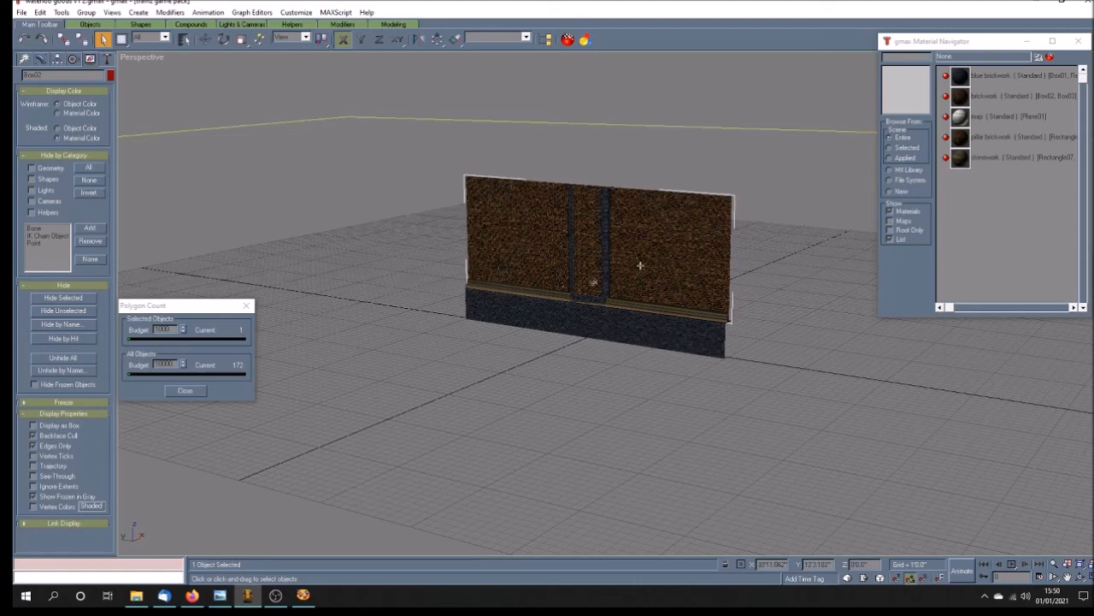
left_click(567, 345)
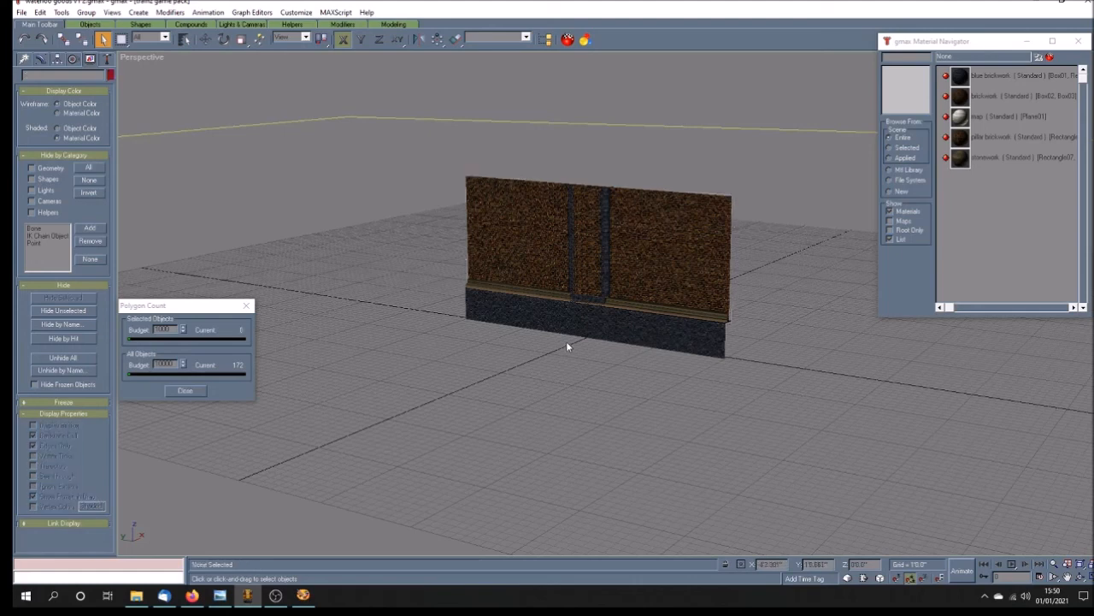
left_click(1080, 578)
mouse_move(651, 400)
left_mouse_down()
mouse_move(638, 416)
mouse_move(611, 399)
mouse_move(595, 402)
left_mouse_up()
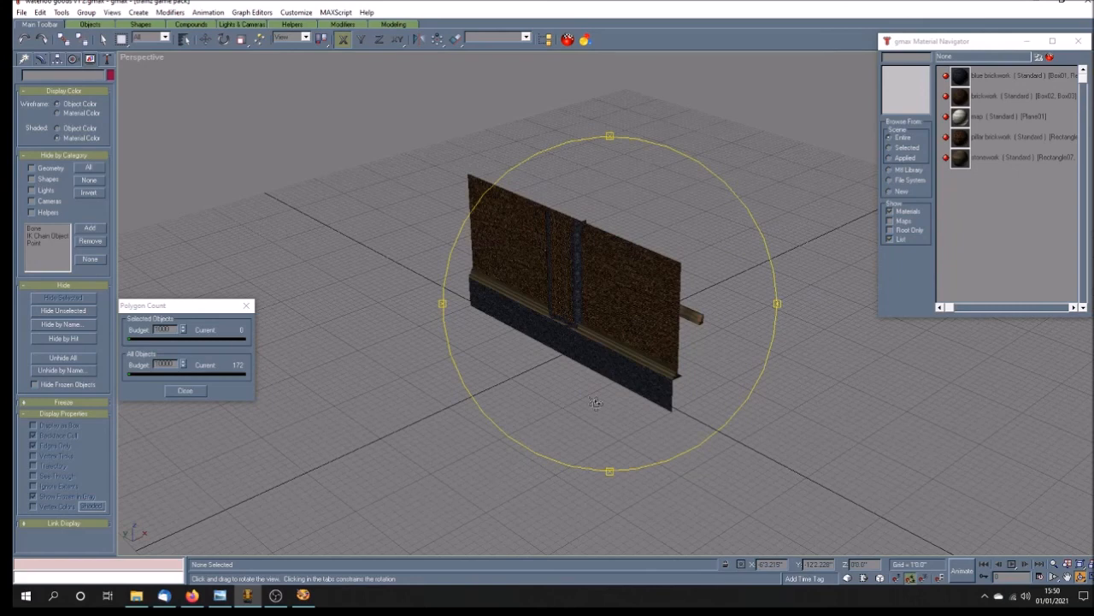
left_click_drag(596, 403, 601, 406)
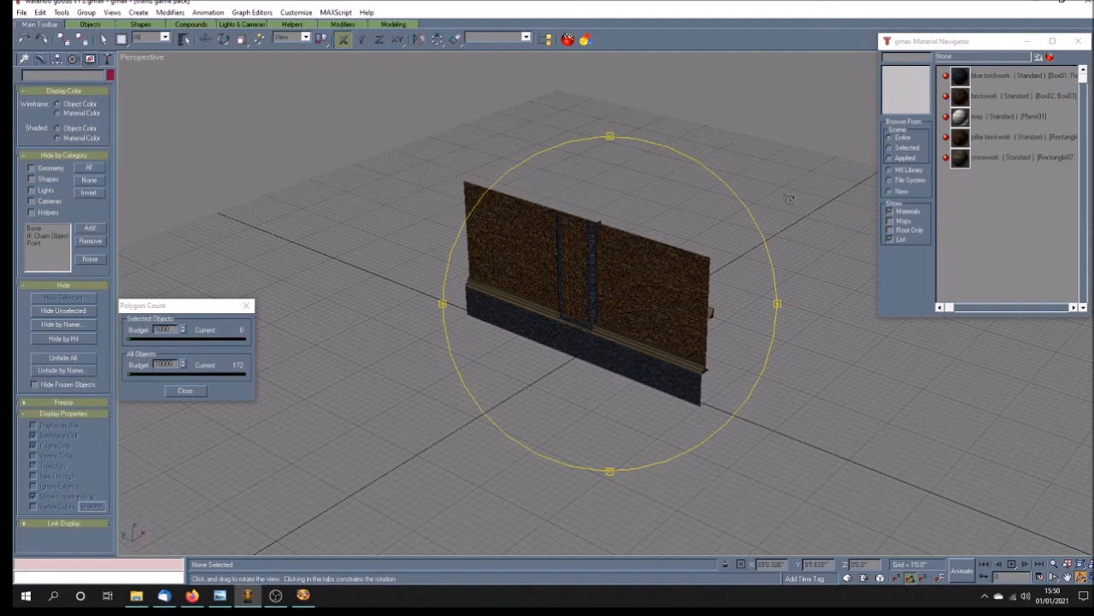
left_click_drag(598, 326, 579, 336)
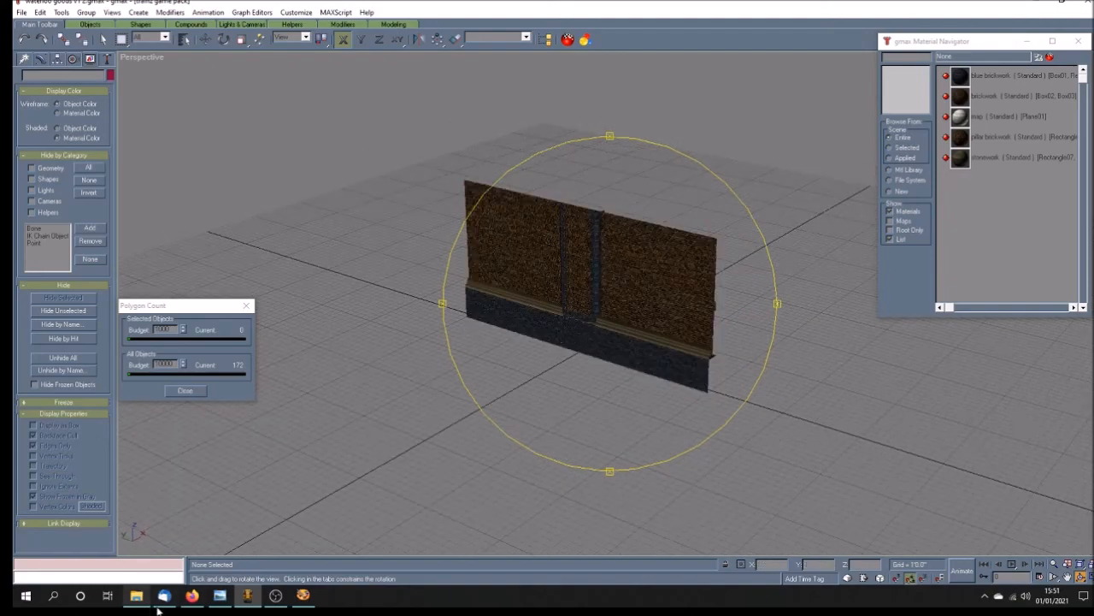
Step: Switch to Windows Photo Viewer, look through the Waterloo goods station reference photos, 1947 map and track plan, and return to the wall model in gmax
left_click(220, 596)
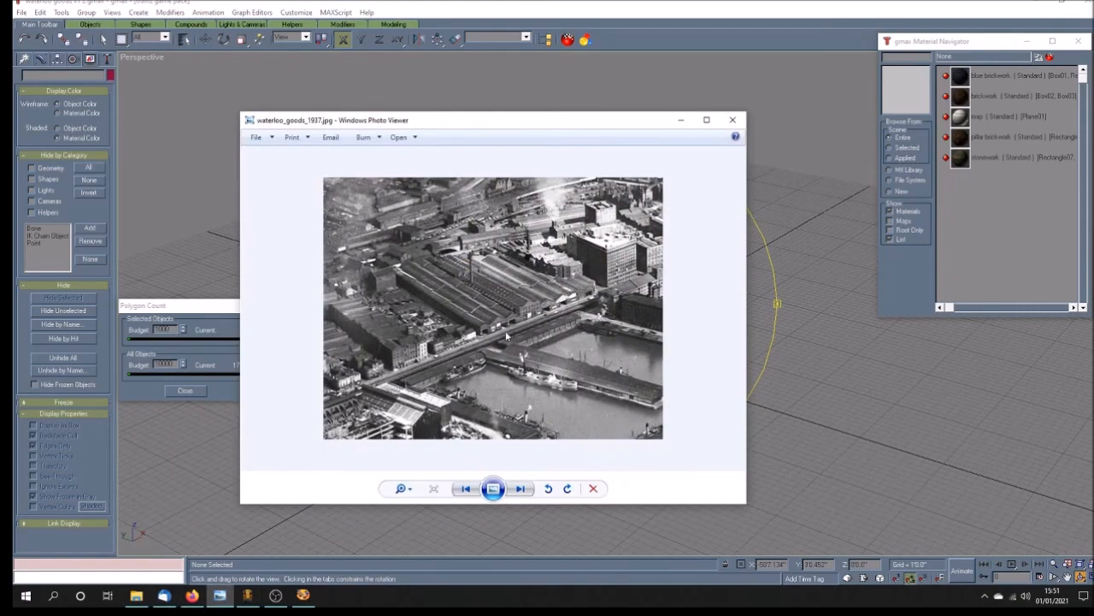
scroll(505, 338, "up", 2)
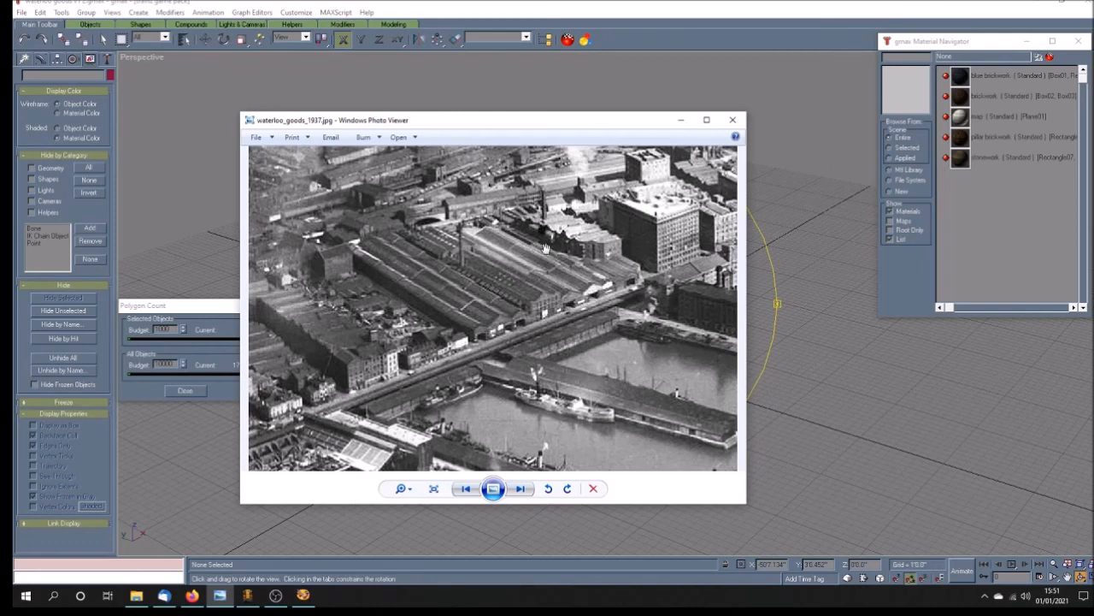
key("Left")
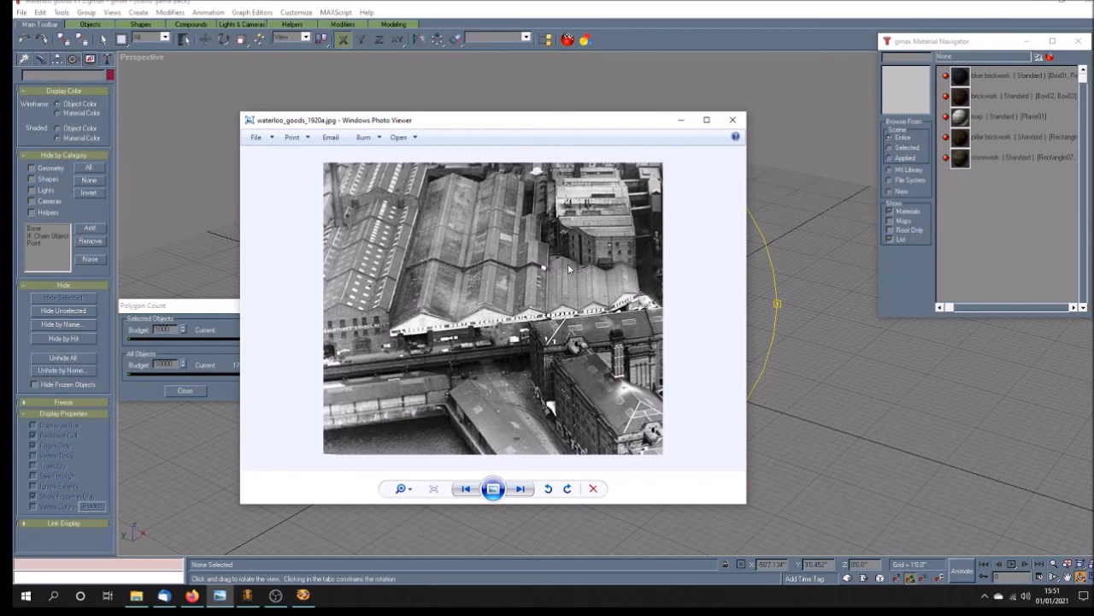
key("Left")
key("Left")
key("Right")
key("Right")
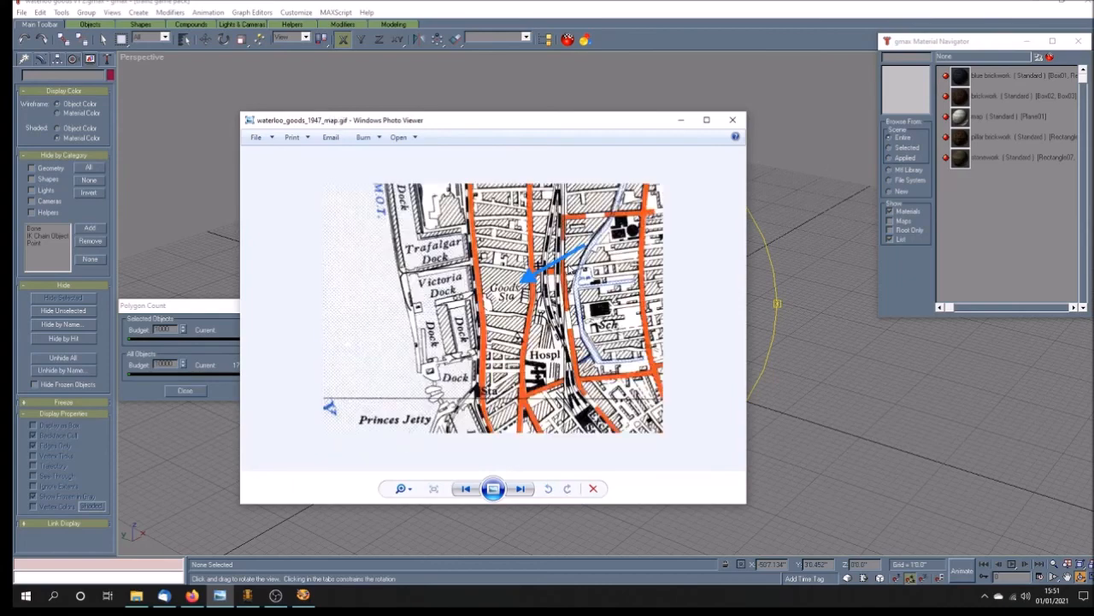
key("Left")
key("Left")
key("Left")
key("Left")
key("Left")
key("Left")
key("Left")
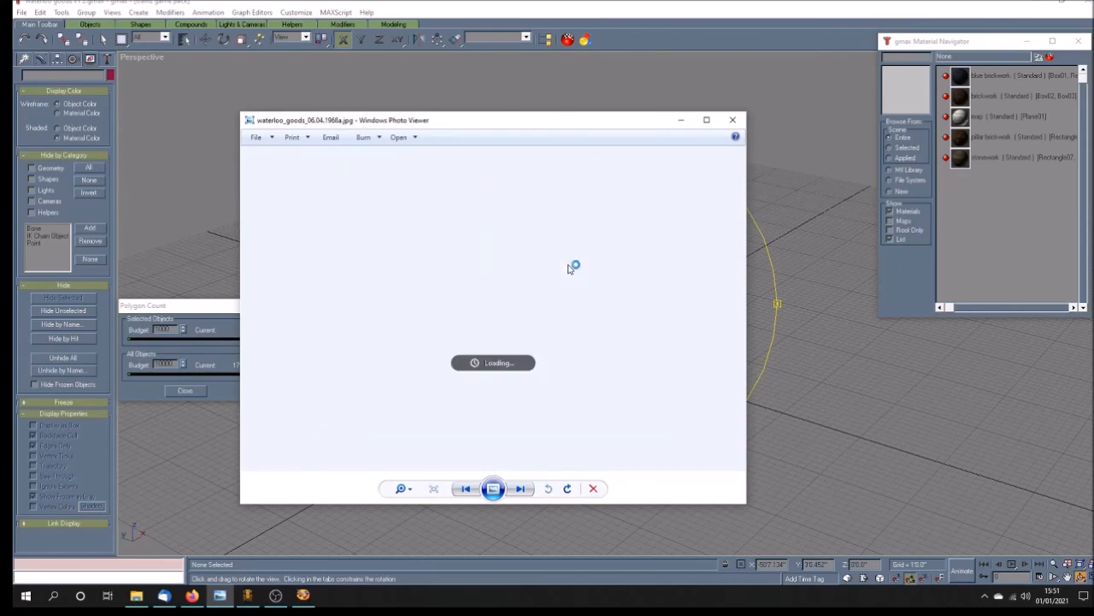
key("Left")
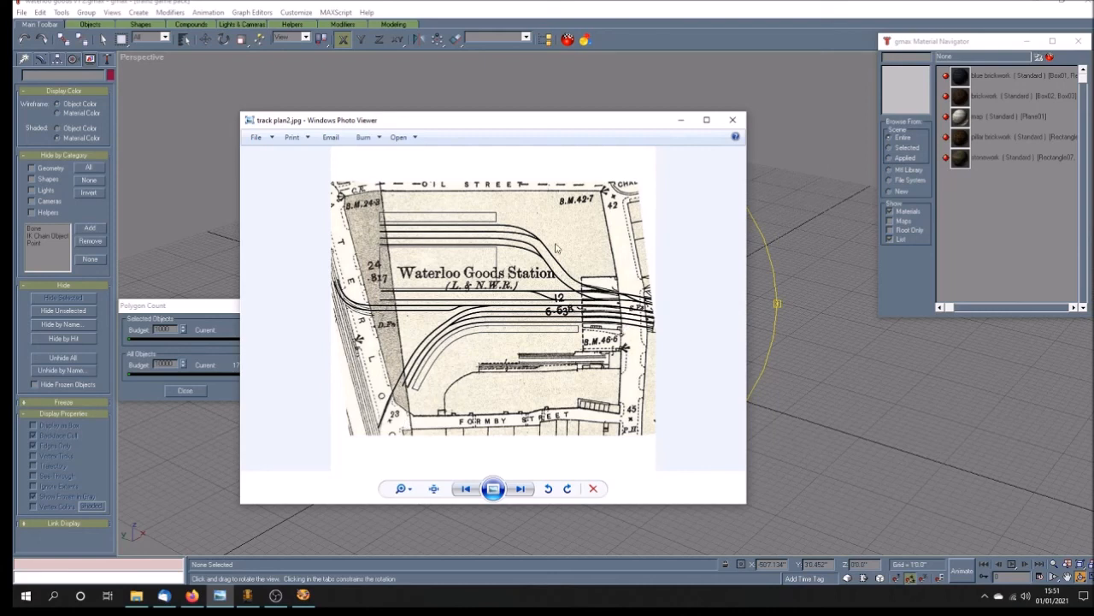
left_click(733, 120)
left_click_drag(598, 367, 556, 396)
key("F3")
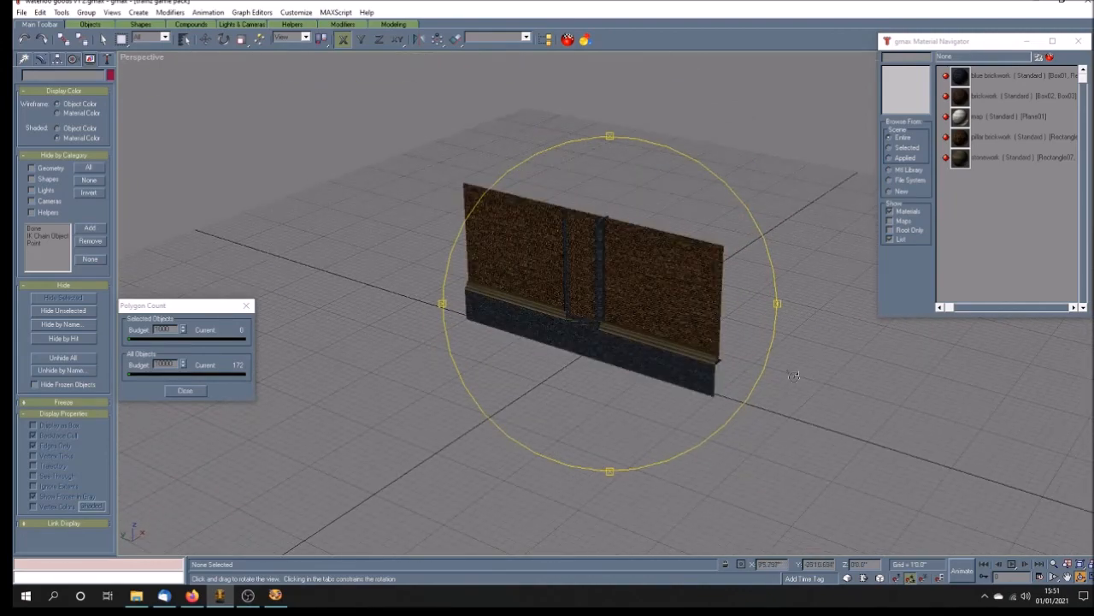